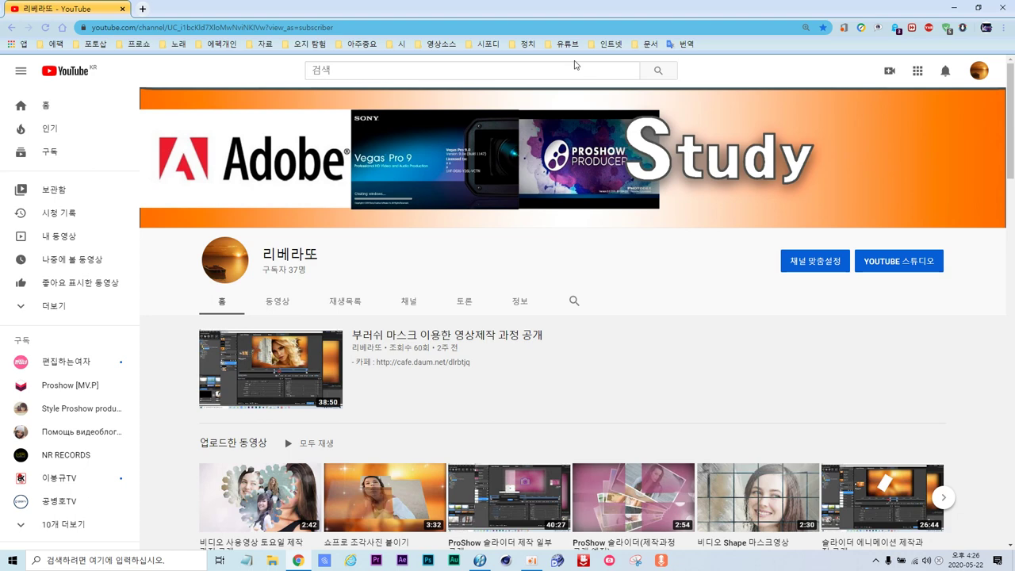
# - Play the channel's uploaded video "비디오 사용영상 토요일 제작과정 공개", skip ahead to about 2:09, and pause it after a short preview
pyautogui.scroll(-2, 675, 290)
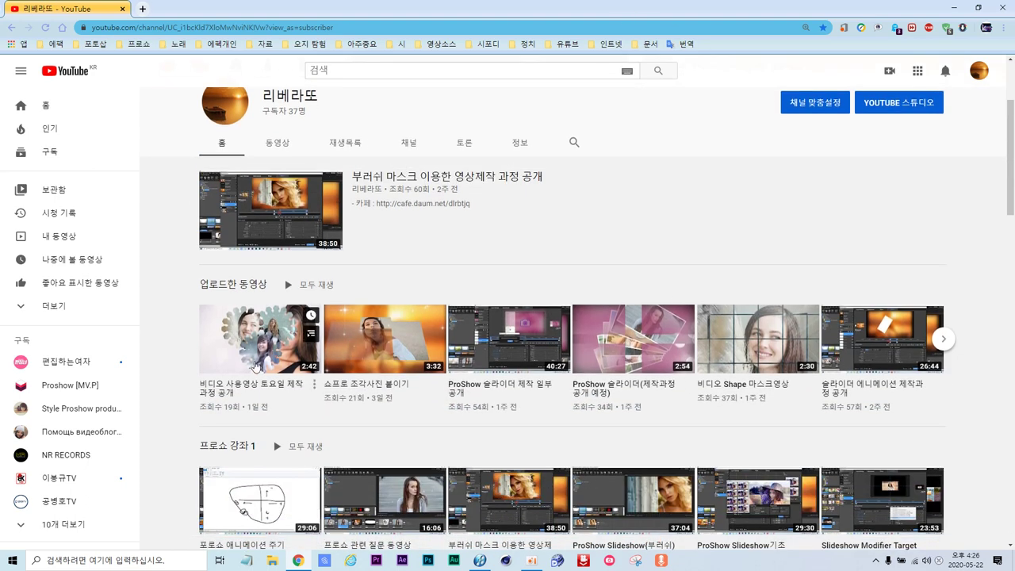
pyautogui.click(255, 364)
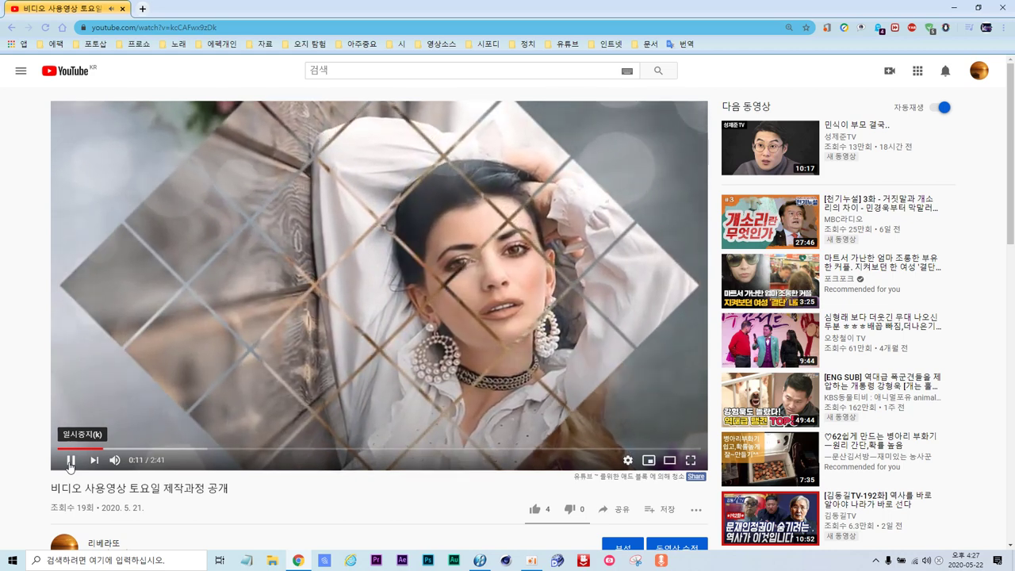
pyautogui.click(70, 463)
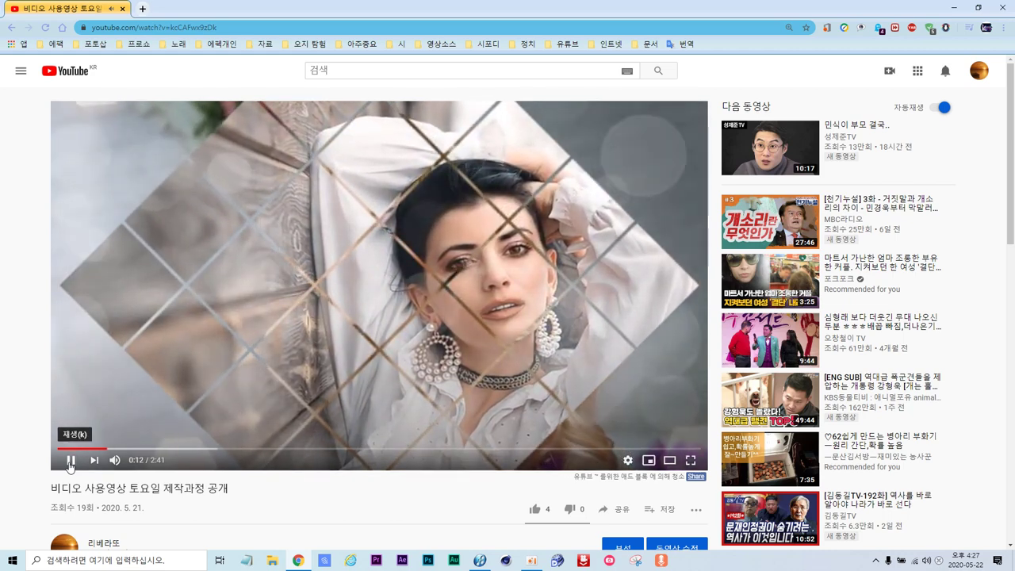
pyautogui.click(575, 456)
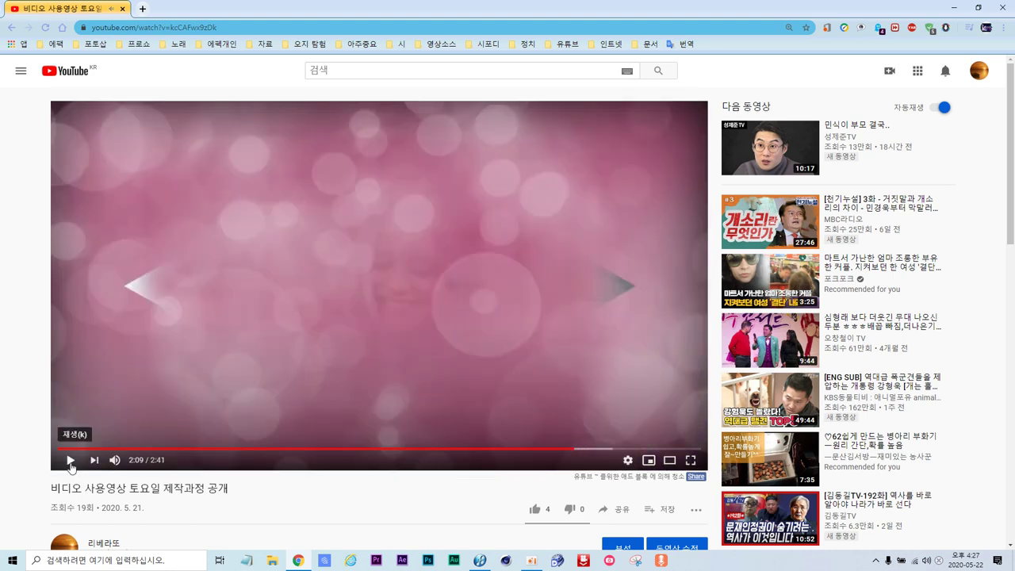
pyautogui.click(70, 463)
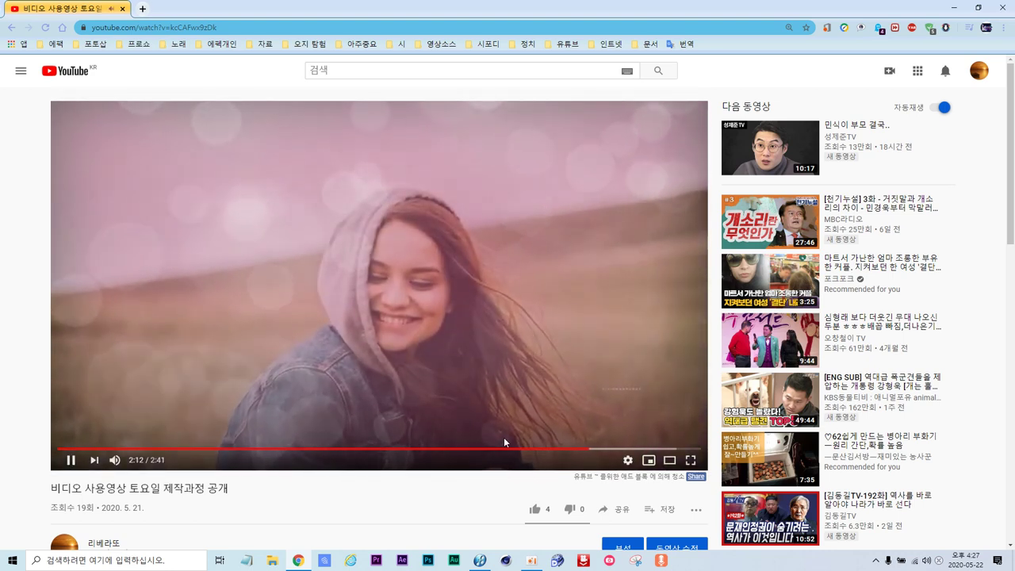
pyautogui.click(233, 230)
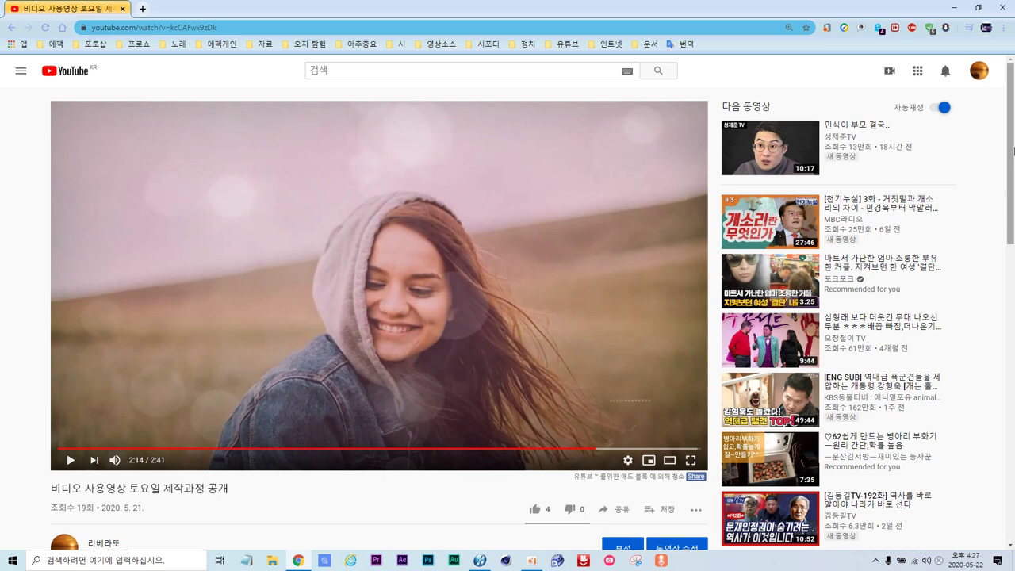
# - Switch to the desktop, open the video subfolder inside "비디오 영상 다운로드", and select all of its clips
pyautogui.click(942, 8)
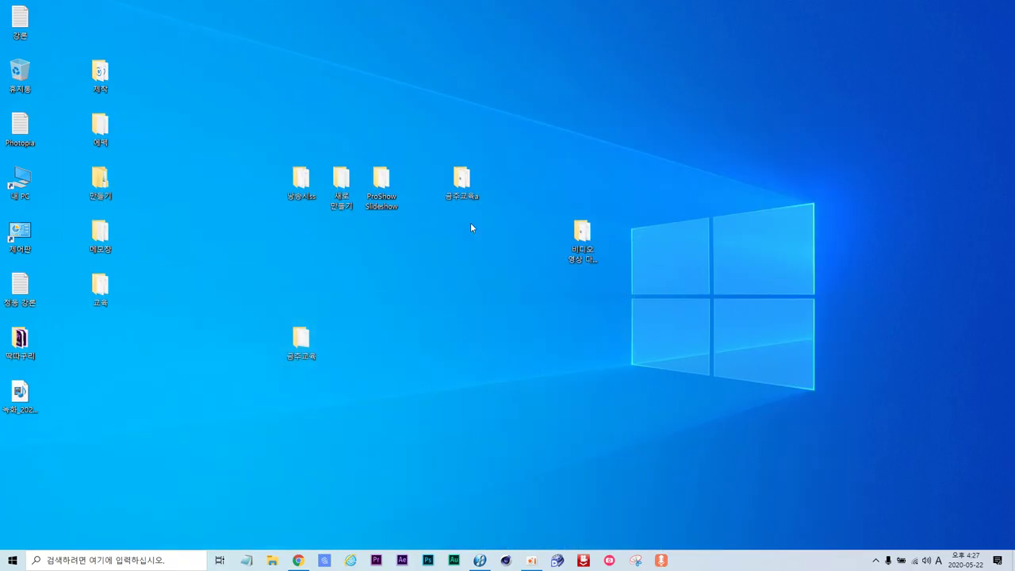
pyautogui.click(478, 562)
pyautogui.doubleClick(583, 236)
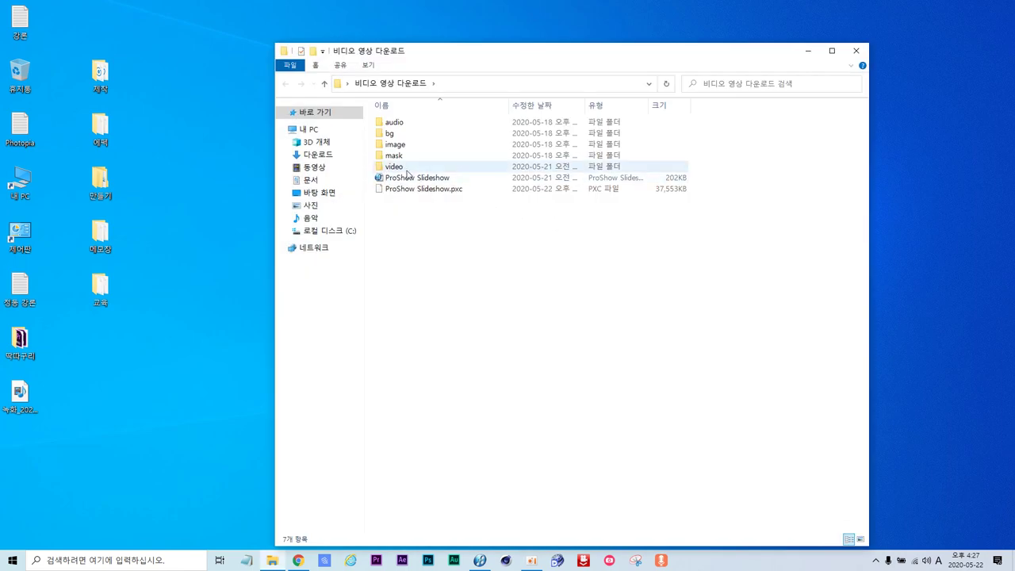
pyautogui.click(403, 168)
pyautogui.doubleClick(403, 168)
pyautogui.moveTo(371, 186); pyautogui.dragTo(775, 123)
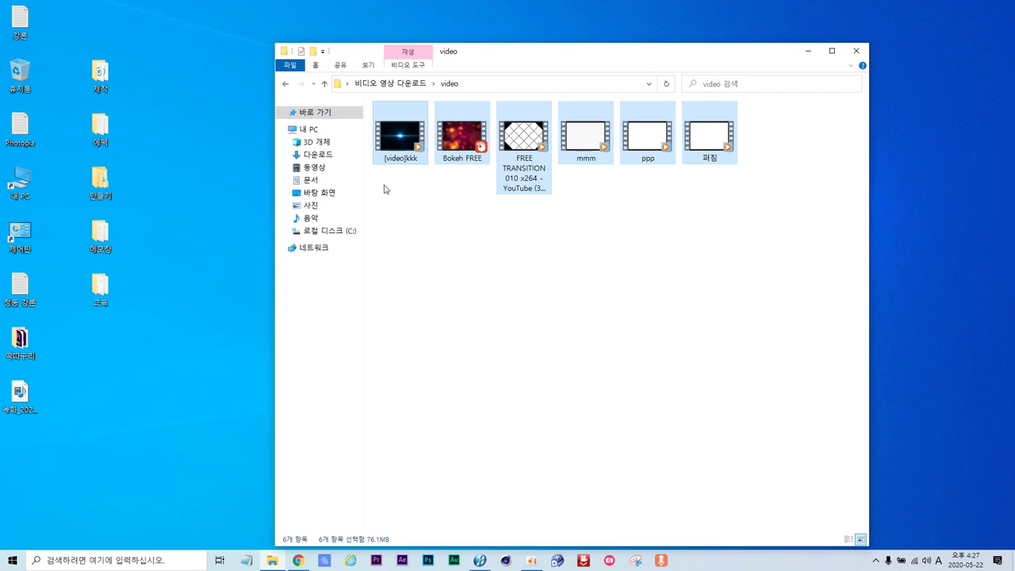
# - Preview the FREE TRANSITION 010 and mmm clips in the media player, closing each one after viewing
pyautogui.doubleClick(526, 147)
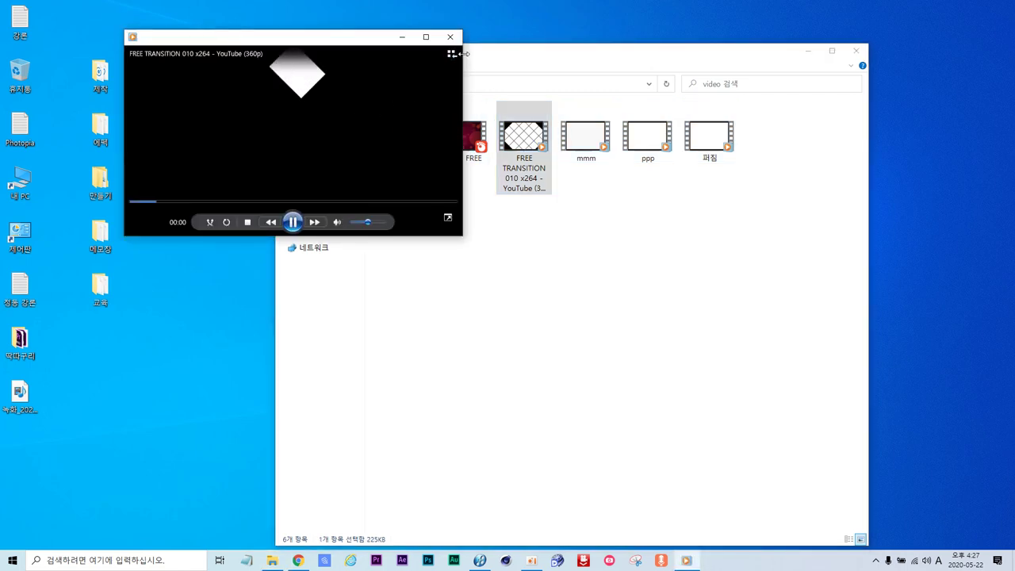
pyautogui.click(449, 37)
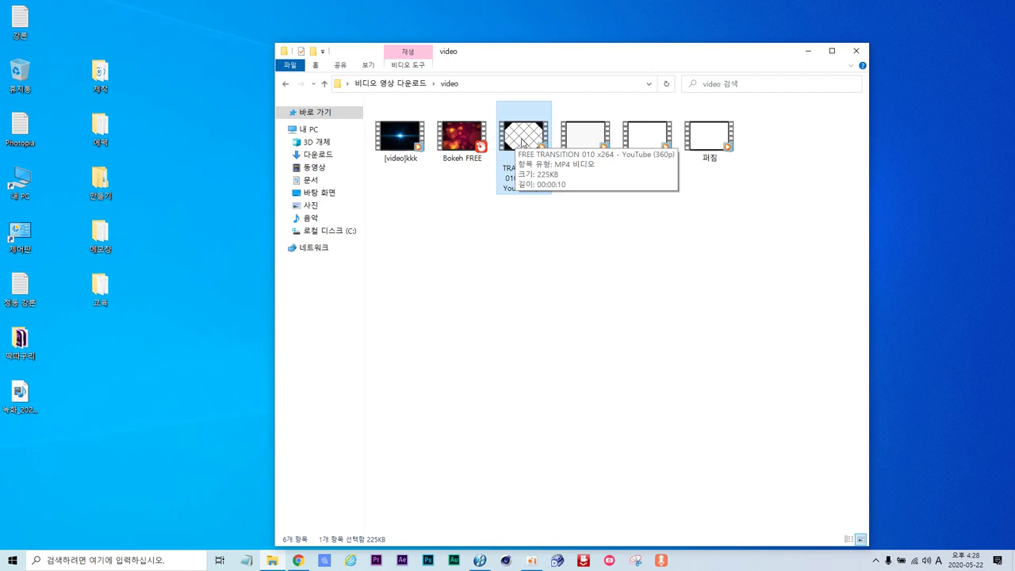
pyautogui.doubleClick(585, 141)
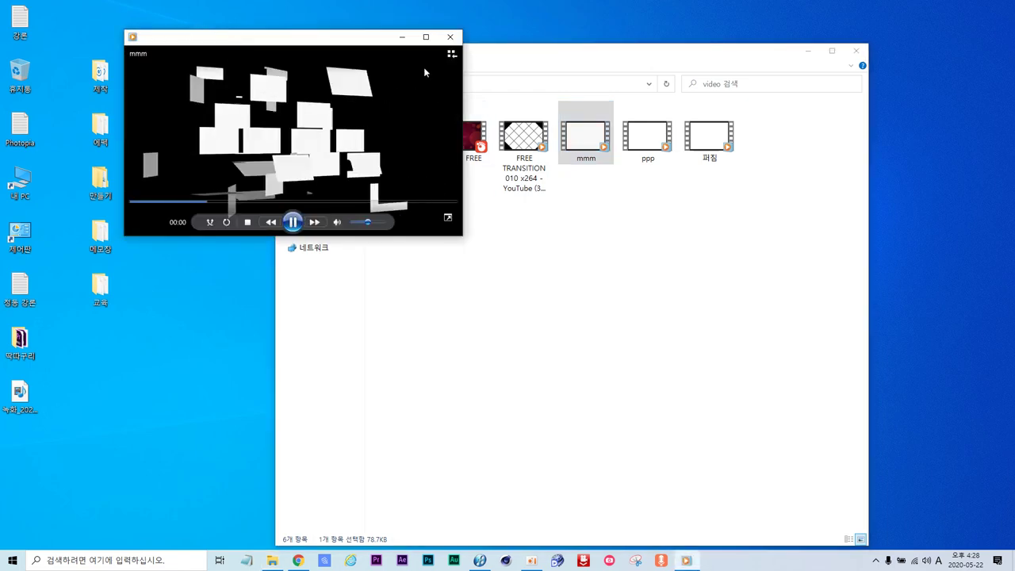
pyautogui.click(449, 37)
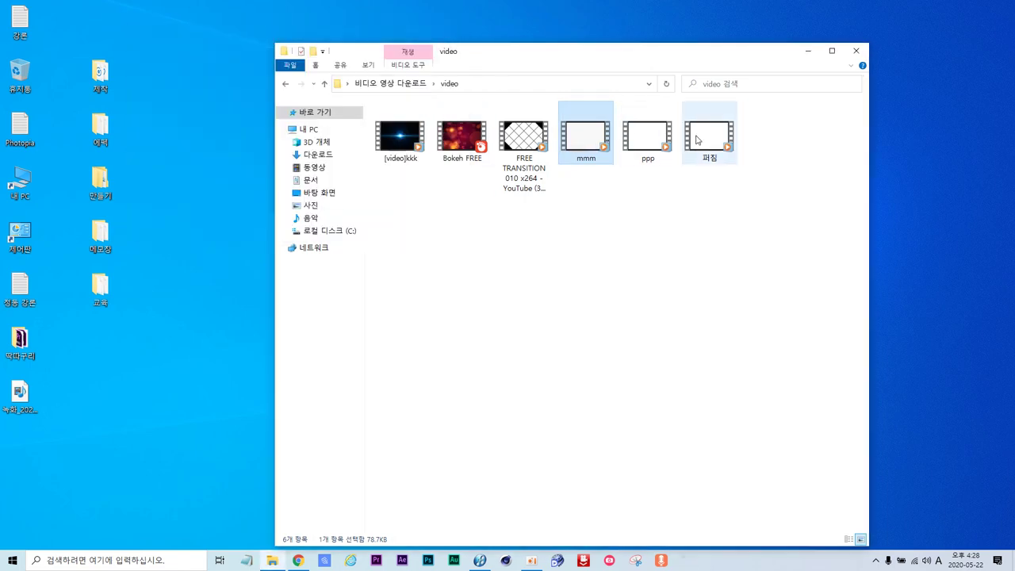
# - Switch to ProShow Producer and add the FREE TRANSITION 010 x264 video as a layer on slide 3
pyautogui.click(480, 560)
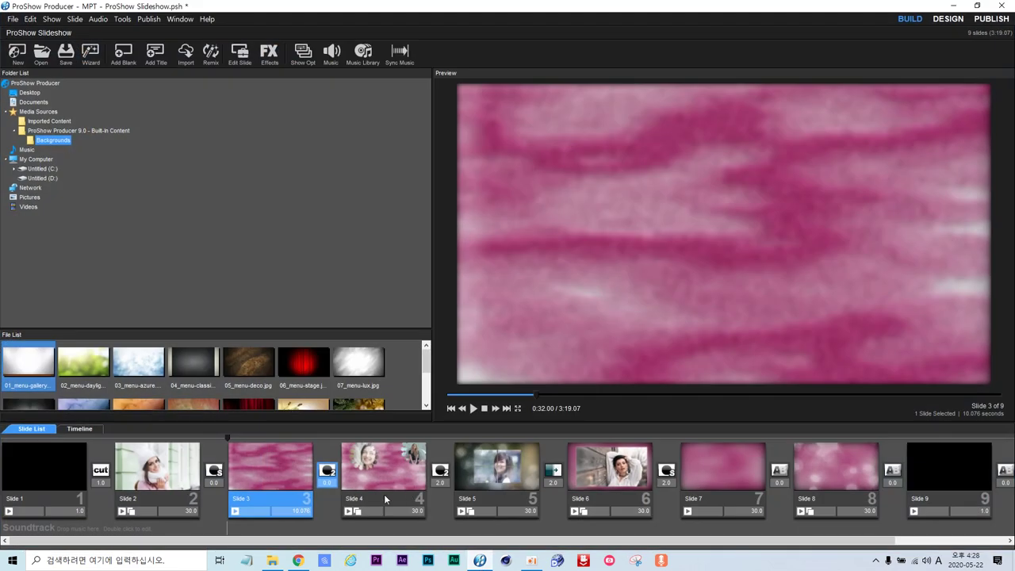
pyautogui.doubleClick(268, 466)
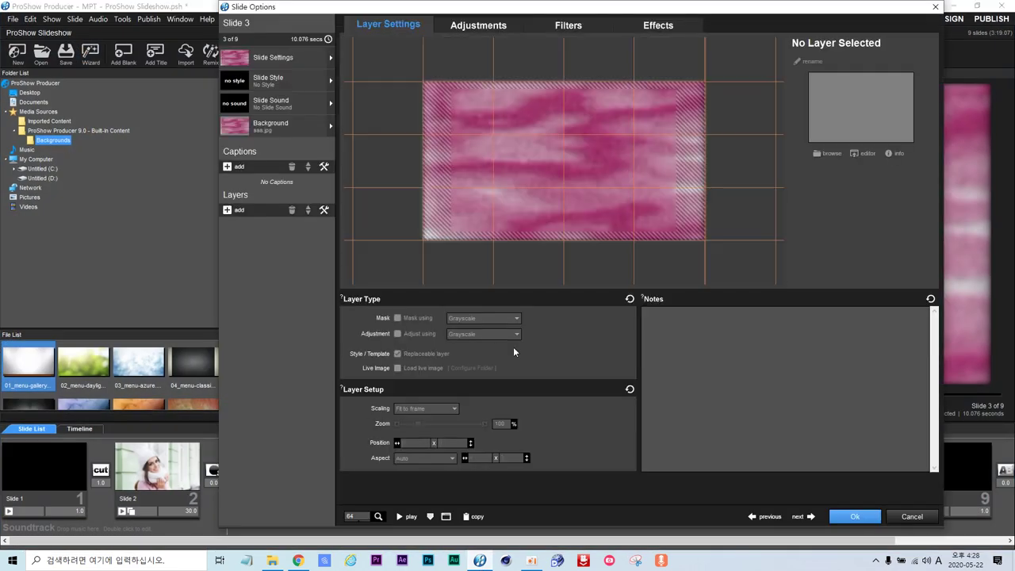
pyautogui.click(230, 210)
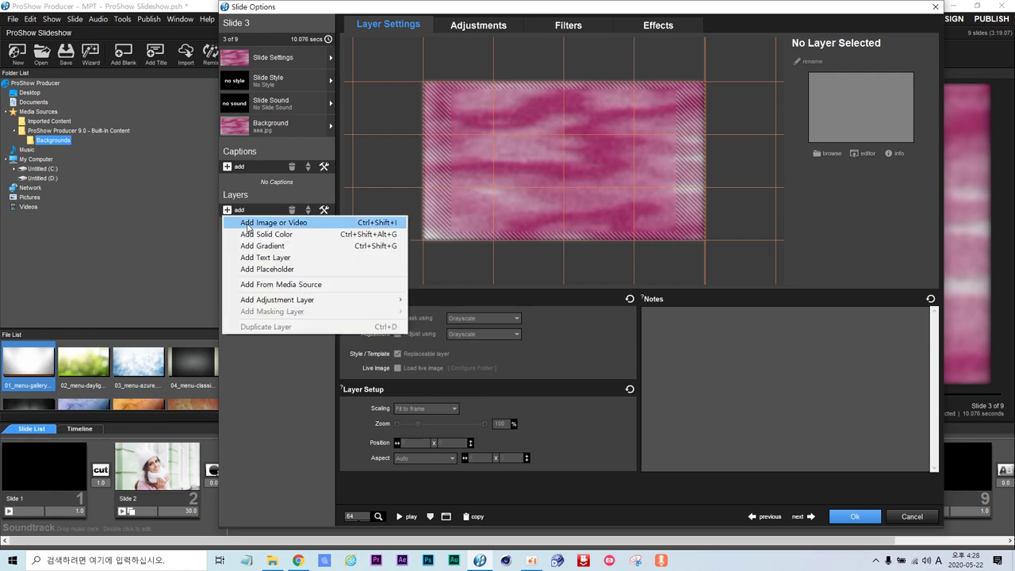
pyautogui.click(250, 223)
pyautogui.doubleClick(466, 109)
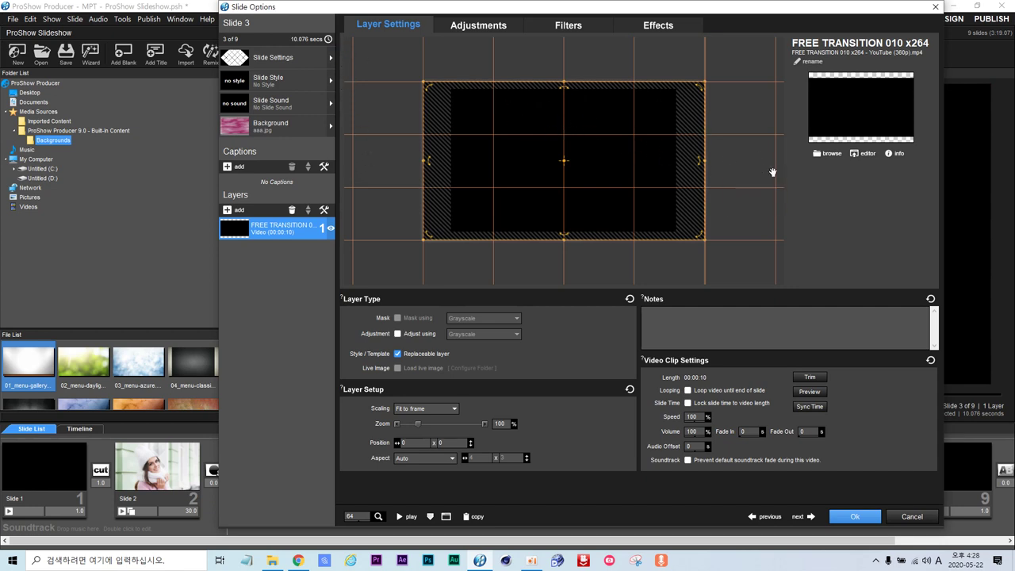
# - Set slide 3's slide time to 30 seconds and make the transition video loop until the end of the slide
pyautogui.click(327, 39)
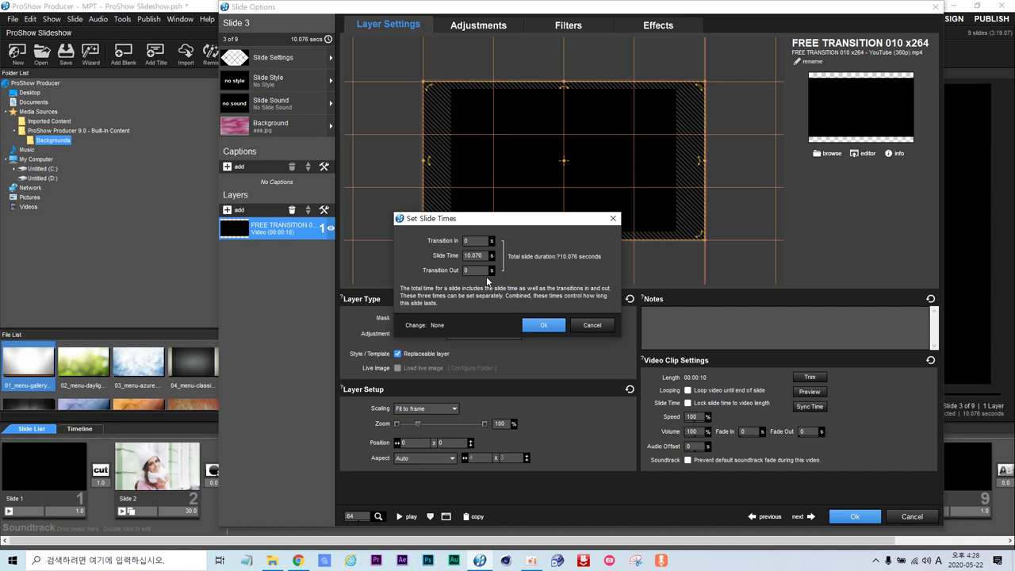
pyautogui.press('BackSpace')
pyautogui.press('BackSpace')
pyautogui.press('BackSpace')
pyautogui.press('BackSpace')
pyautogui.press('BackSpace')
pyautogui.press('BackSpace')
pyautogui.write('30')
pyautogui.click(543, 328)
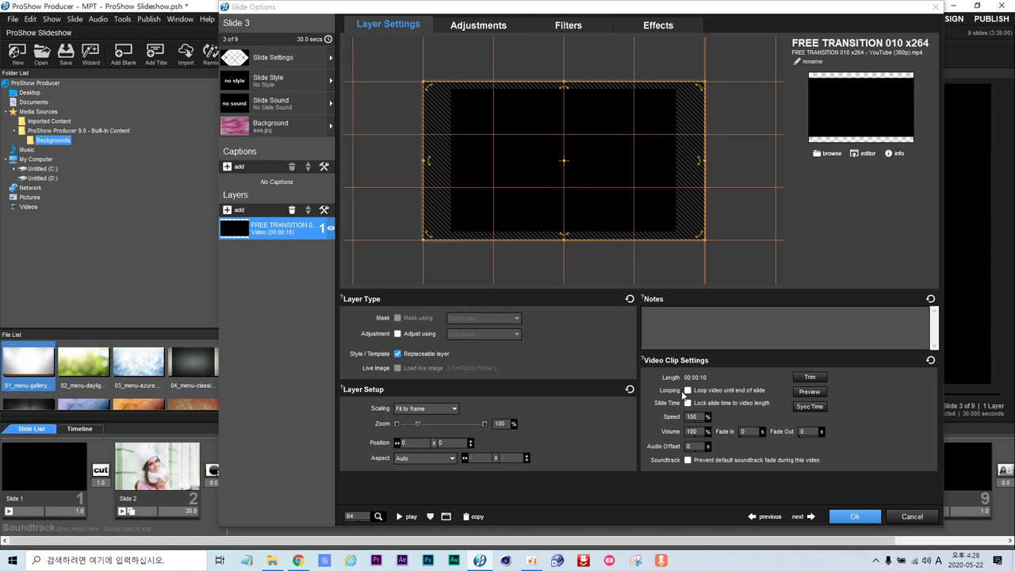
pyautogui.click(688, 390)
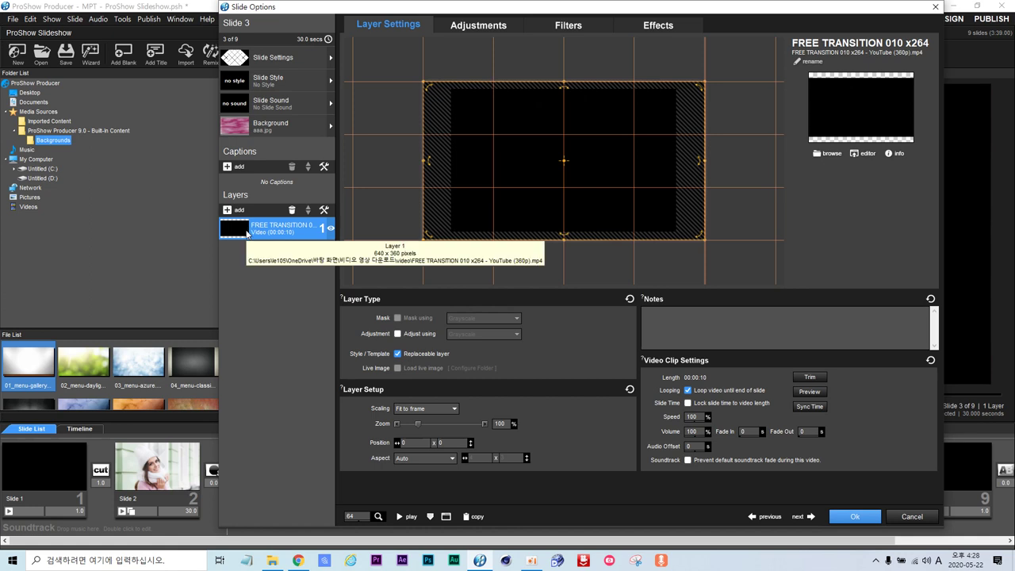
pyautogui.click(687, 390)
# - Add the picture a.jpg from the project's image folder as a new layer on slide 3
pyautogui.click(230, 212)
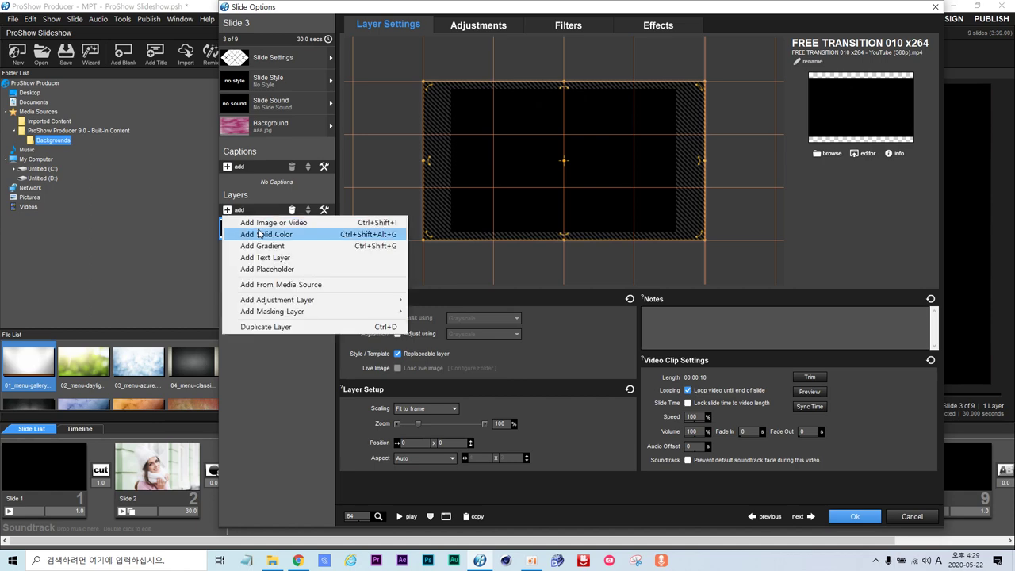
pyautogui.click(261, 220)
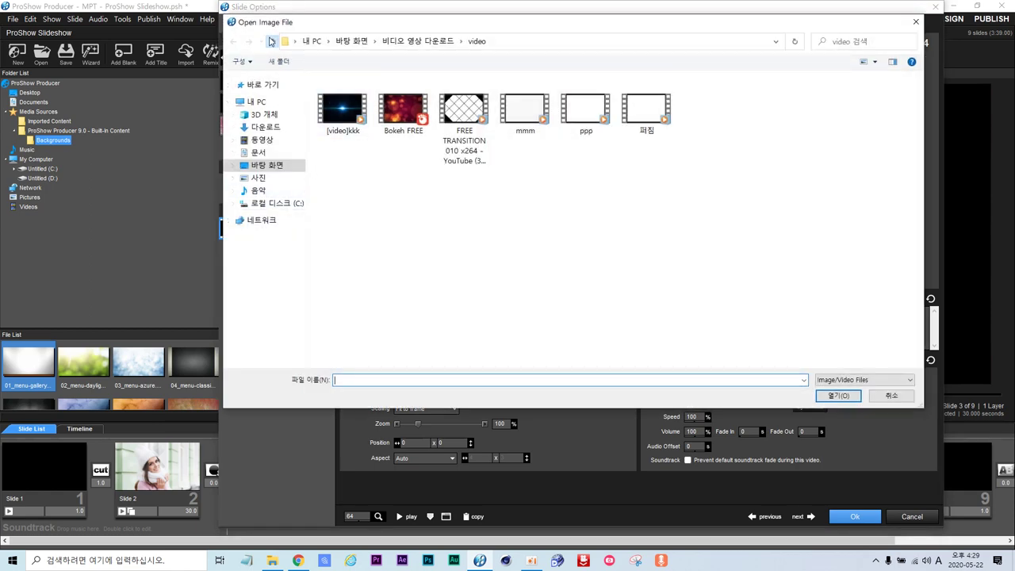
pyautogui.click(271, 40)
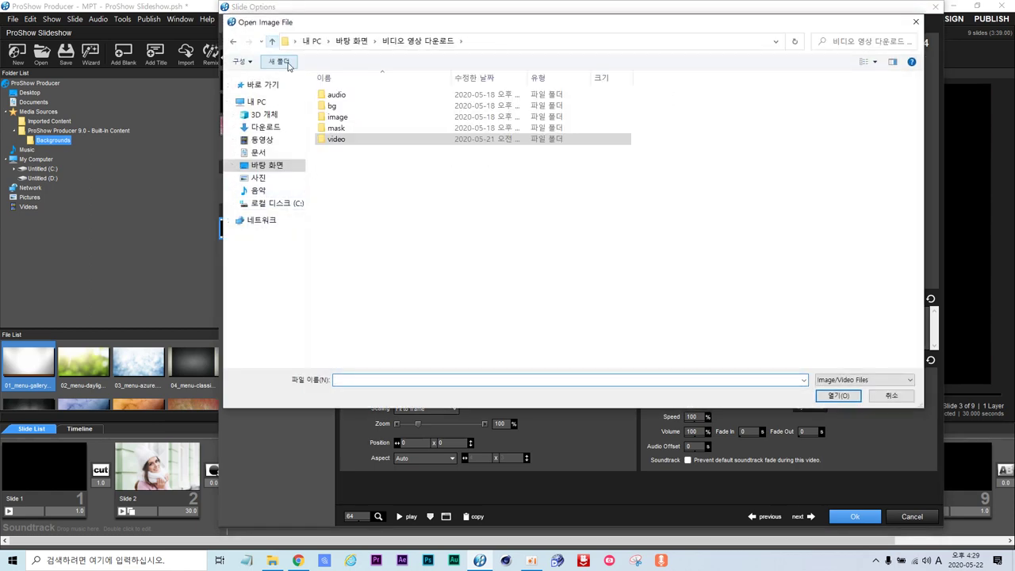
pyautogui.doubleClick(354, 120)
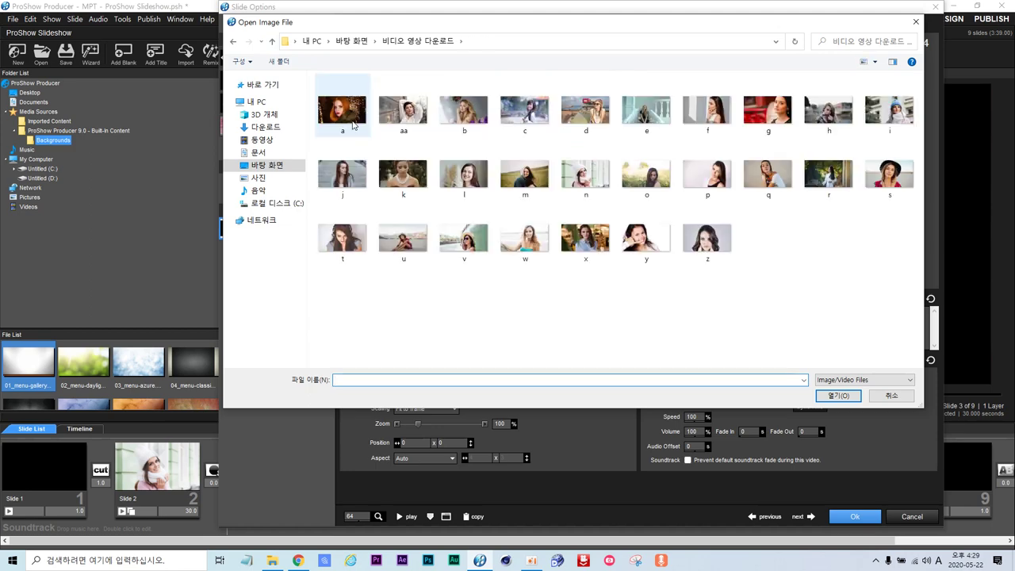
pyautogui.doubleClick(353, 122)
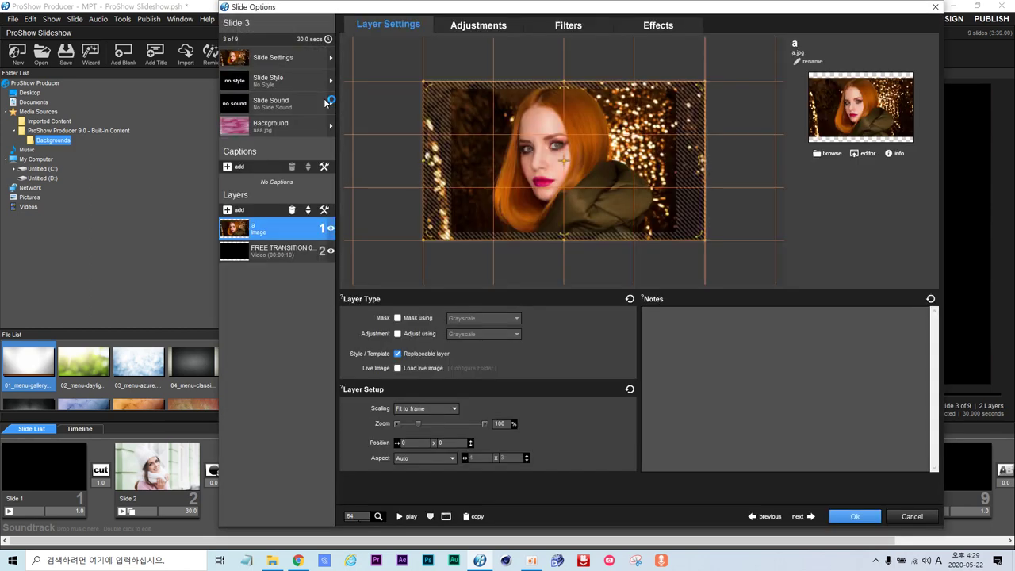
# - Replace the new image layer's file with aa.jpg and move the layer below the transition video
pyautogui.rightClick(262, 228)
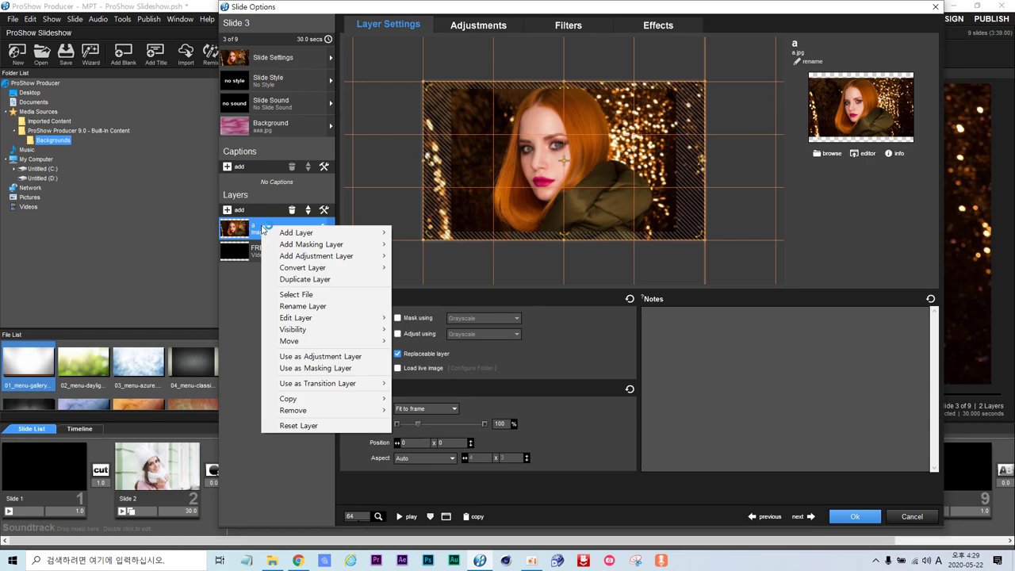
pyautogui.click(305, 294)
pyautogui.doubleClick(404, 107)
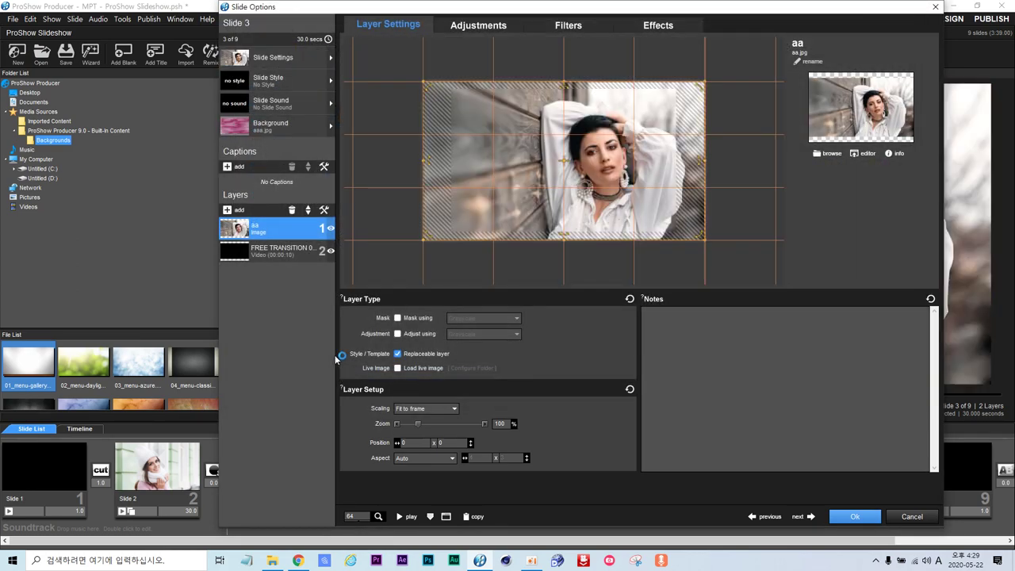
pyautogui.click(308, 212)
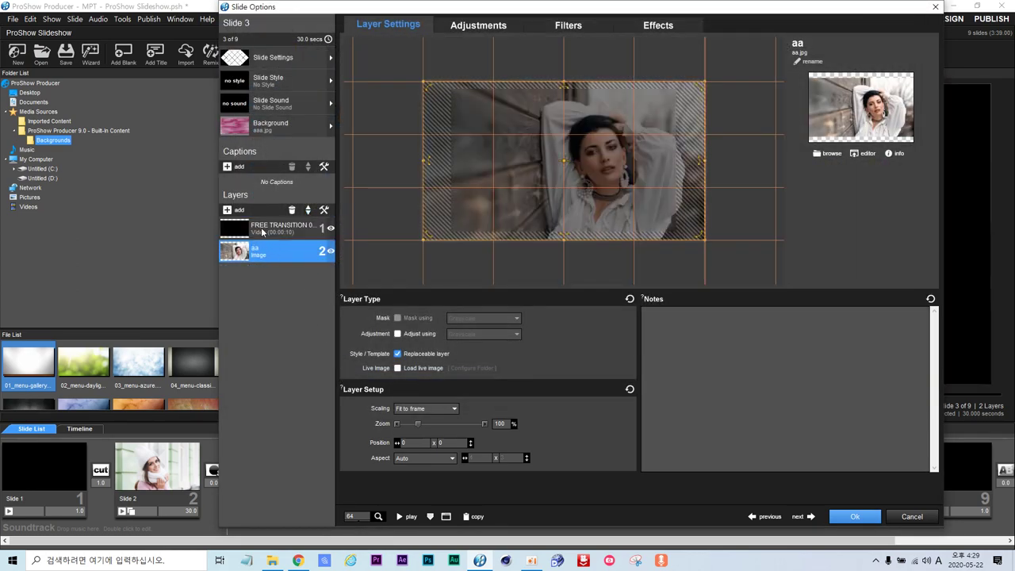
# - In the transition video layer's effects, set the time of the starting keyframe to 1 second
pyautogui.click(303, 229)
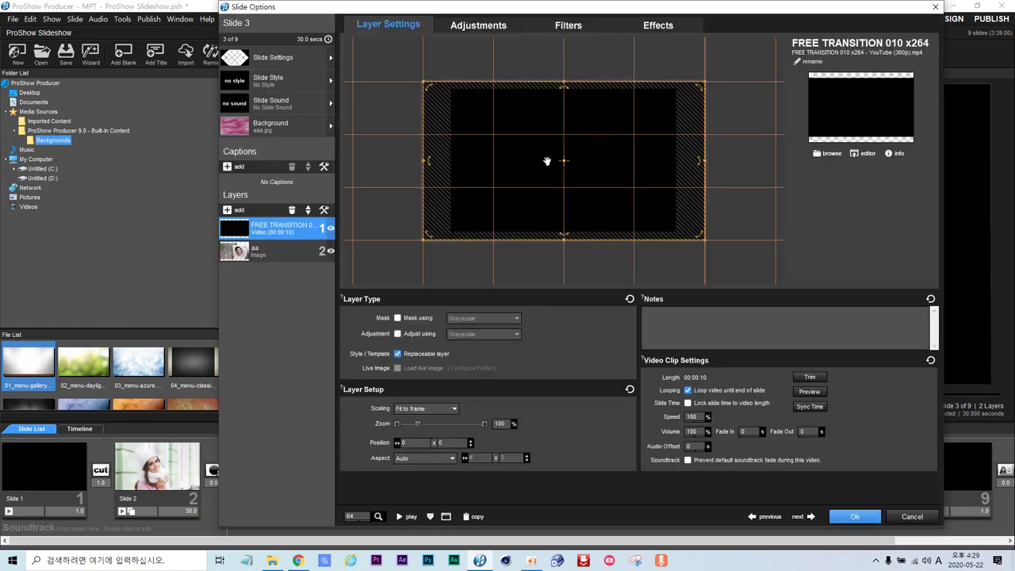
pyautogui.click(656, 27)
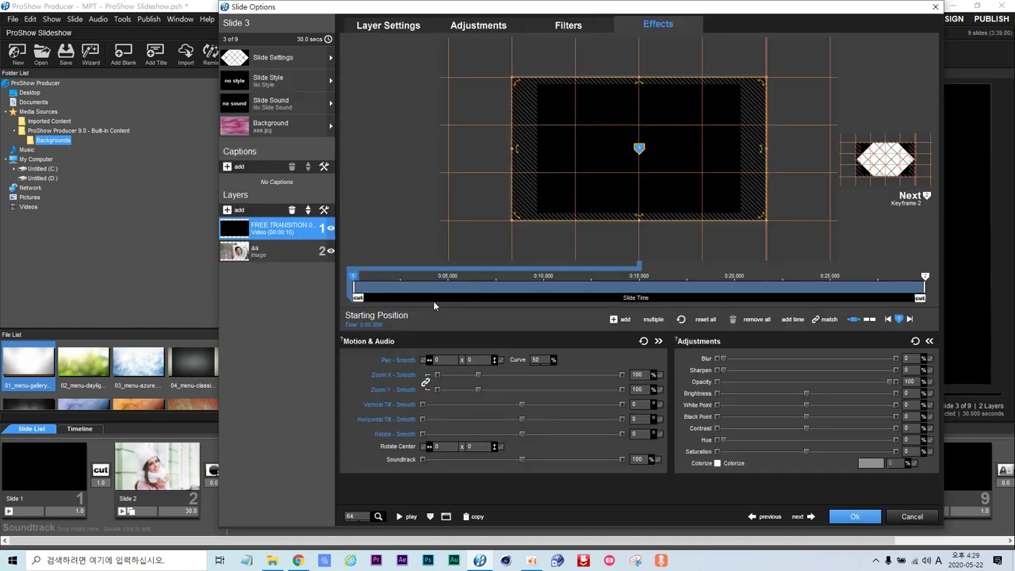
pyautogui.doubleClick(354, 282)
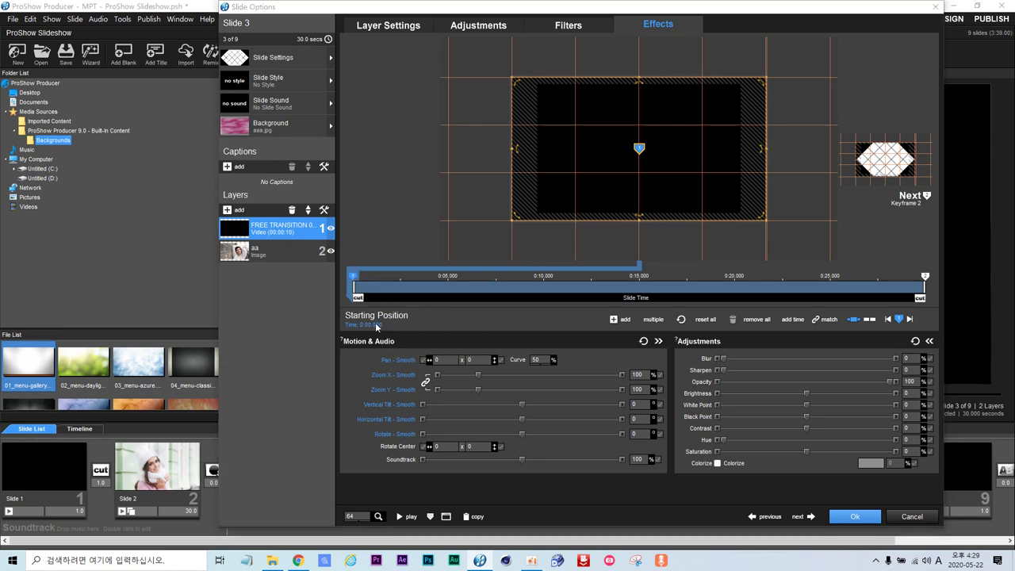
pyautogui.press('BackSpace')
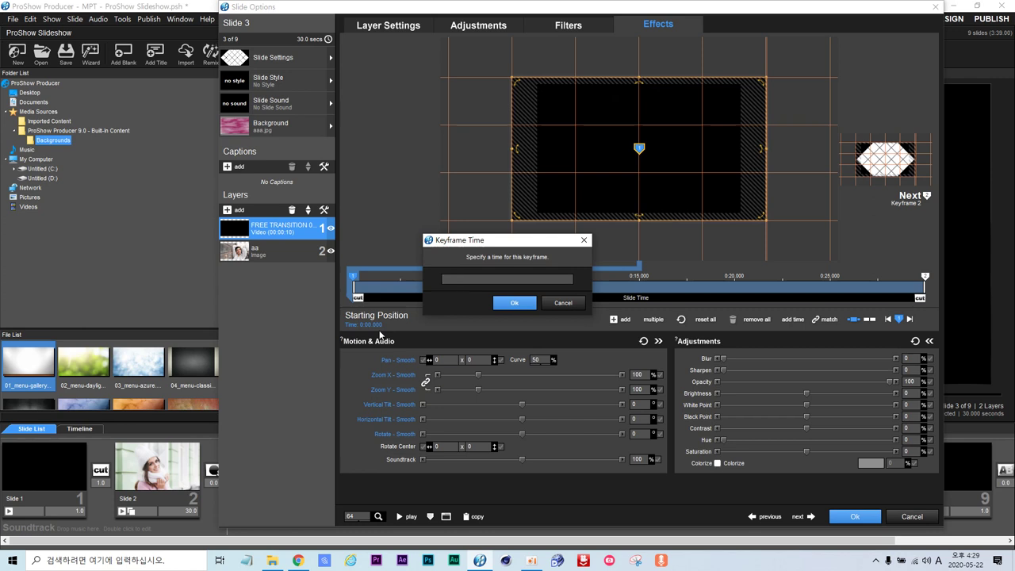
pyautogui.write('1')
pyautogui.click(513, 302)
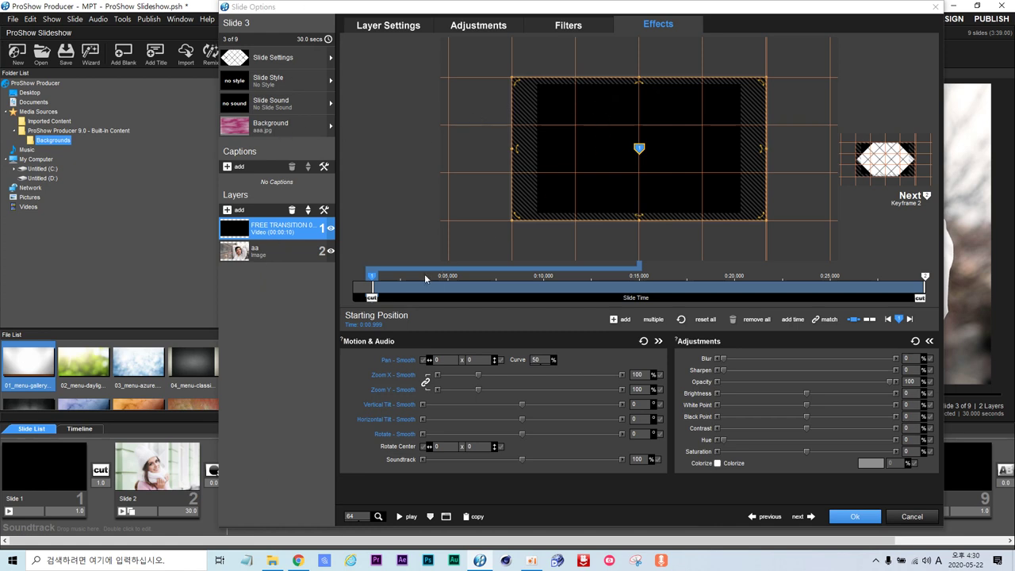
# - Scrub through the first seconds of slide 3's timeline to preview the transition video's motion
pyautogui.click(387, 300)
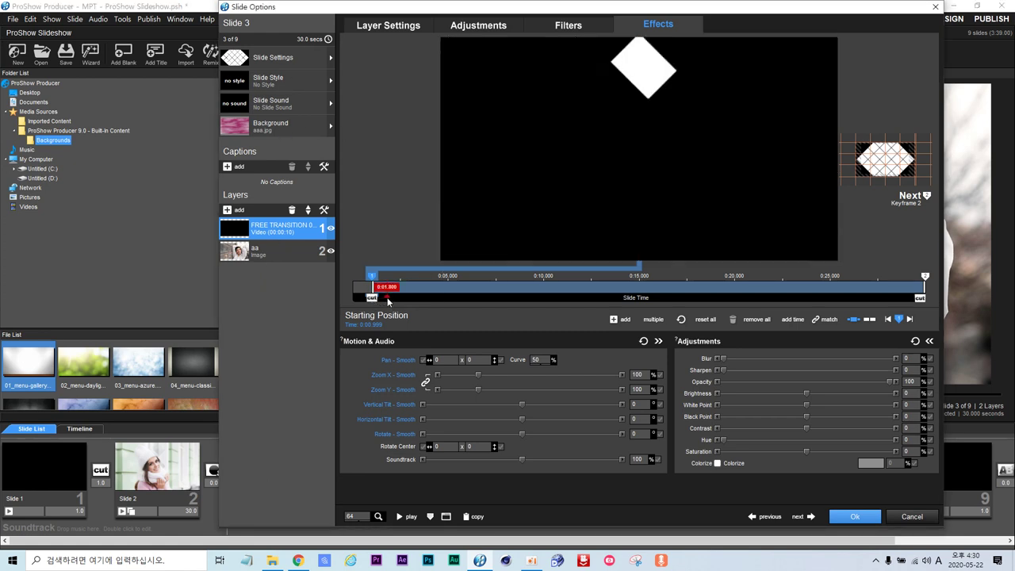
pyautogui.moveTo(387, 299)
pyautogui.mouseDown()
pyautogui.moveTo(470, 301)
pyautogui.moveTo(363, 299)
pyautogui.moveTo(455, 300)
pyautogui.moveTo(364, 300)
pyautogui.moveTo(447, 305)
pyautogui.mouseUp()
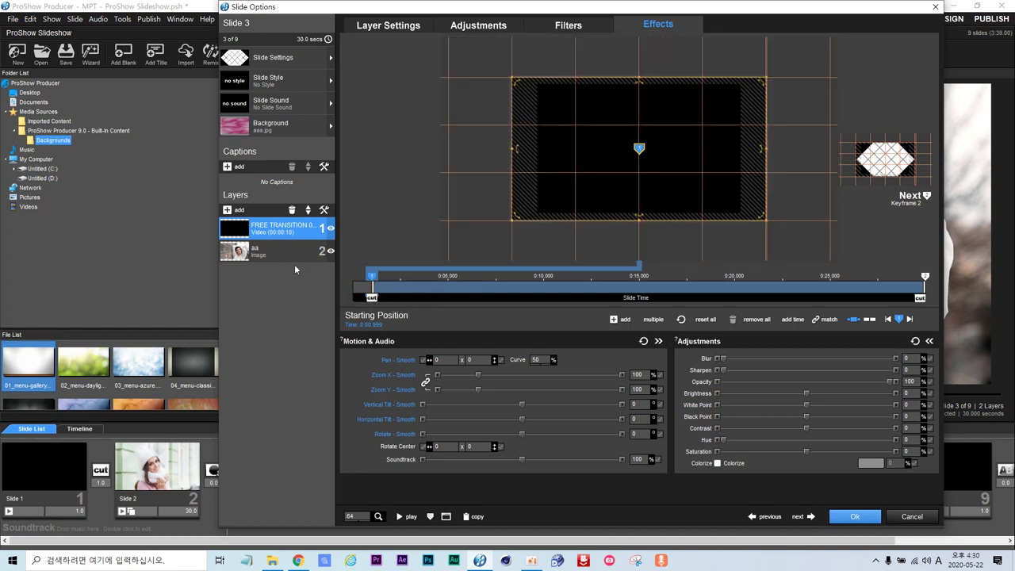
# - Use the transition video layer as a masking layer over the aa photo and preview the masked motion along the timeline
pyautogui.click(367, 299)
pyautogui.moveTo(368, 299); pyautogui.dragTo(450, 298)
pyautogui.rightClick(266, 233)
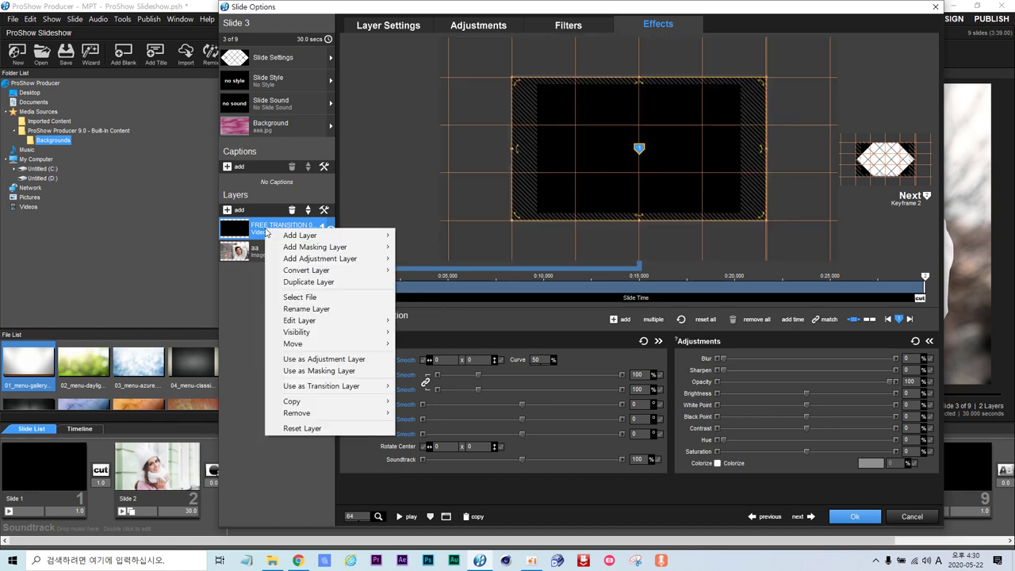
pyautogui.click(318, 371)
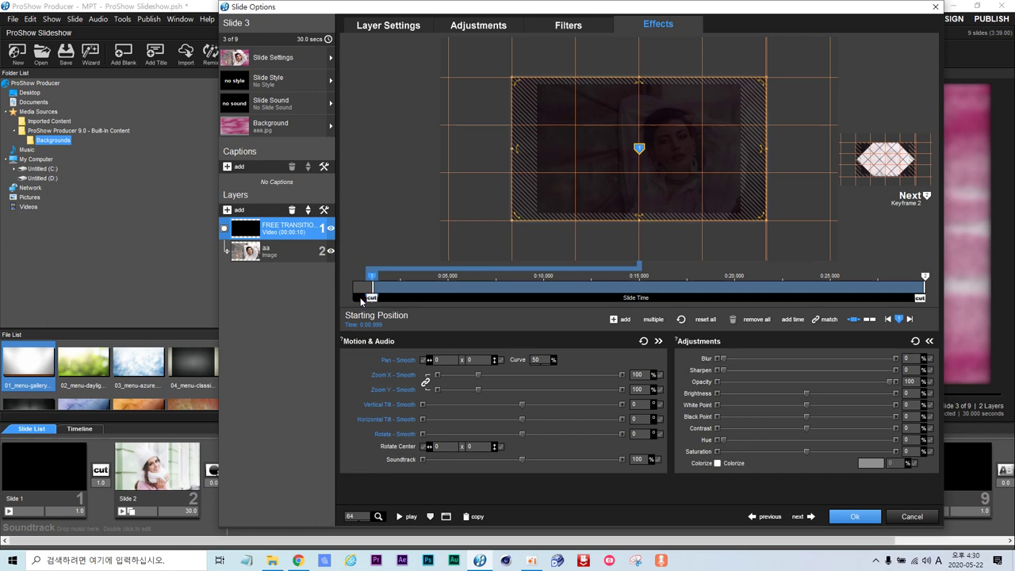
pyautogui.moveTo(361, 300); pyautogui.dragTo(472, 302)
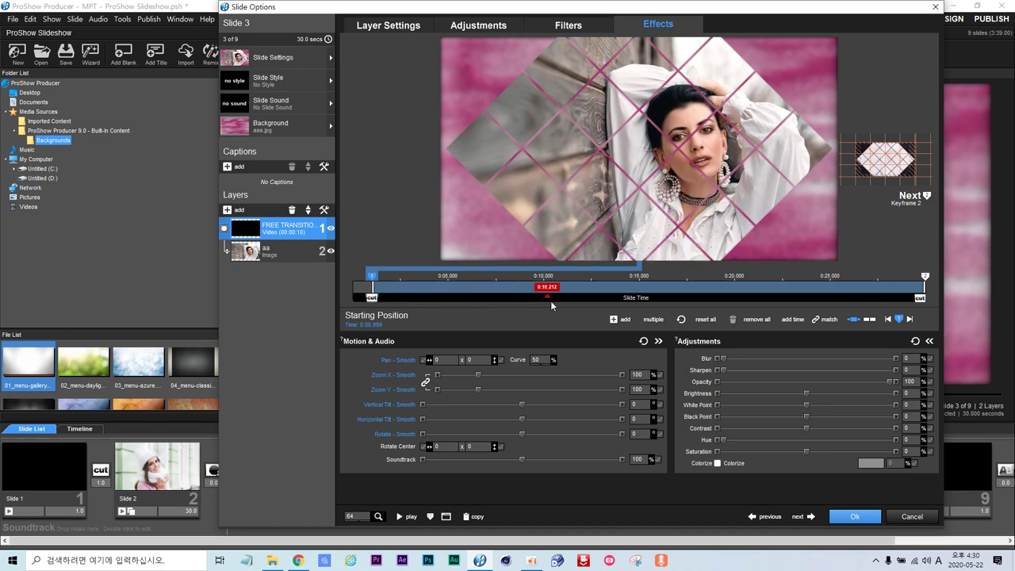
pyautogui.moveTo(550, 300); pyautogui.dragTo(637, 300)
pyautogui.moveTo(514, 308)
pyautogui.mouseDown()
pyautogui.moveTo(425, 303)
pyautogui.moveTo(616, 302)
pyautogui.mouseUp()
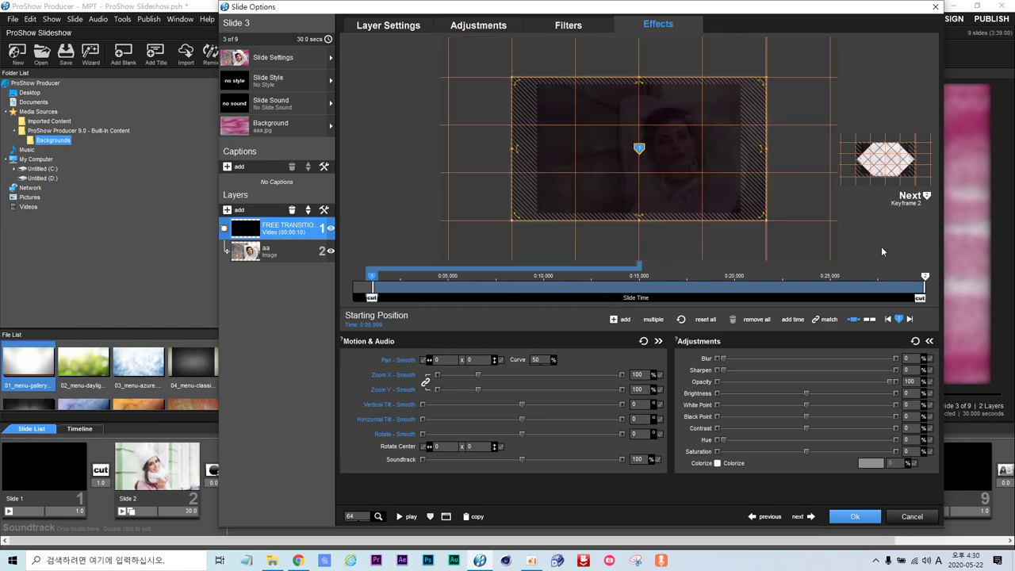
# - Set the transition video mask's ending keyframe time to 10 seconds and preview the start of the slide
pyautogui.click(926, 273)
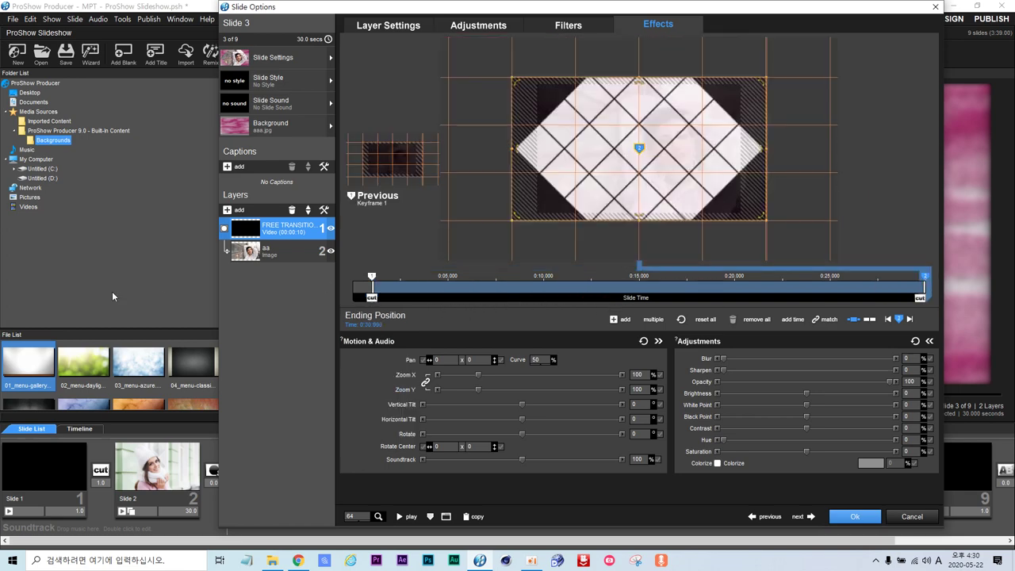
pyautogui.click(379, 326)
pyautogui.write('10')
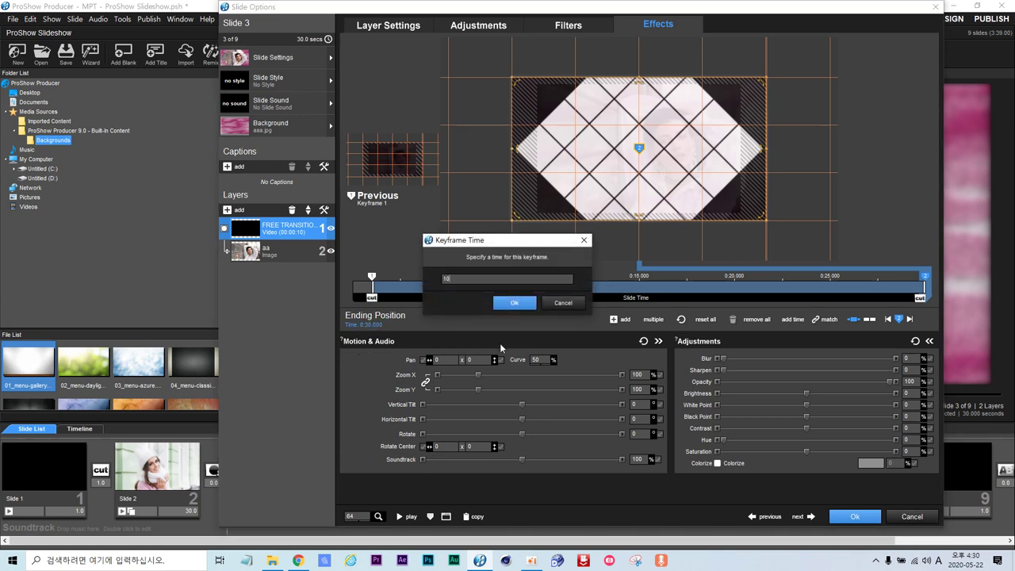
pyautogui.click(514, 304)
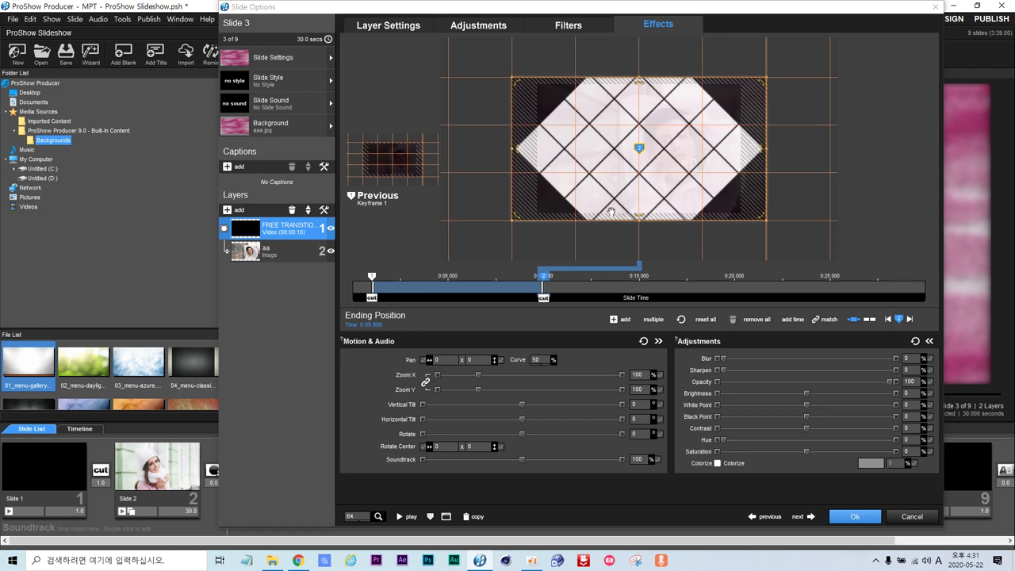
pyautogui.moveTo(362, 304)
pyautogui.mouseDown()
pyautogui.moveTo(642, 299)
pyautogui.moveTo(454, 307)
pyautogui.mouseUp()
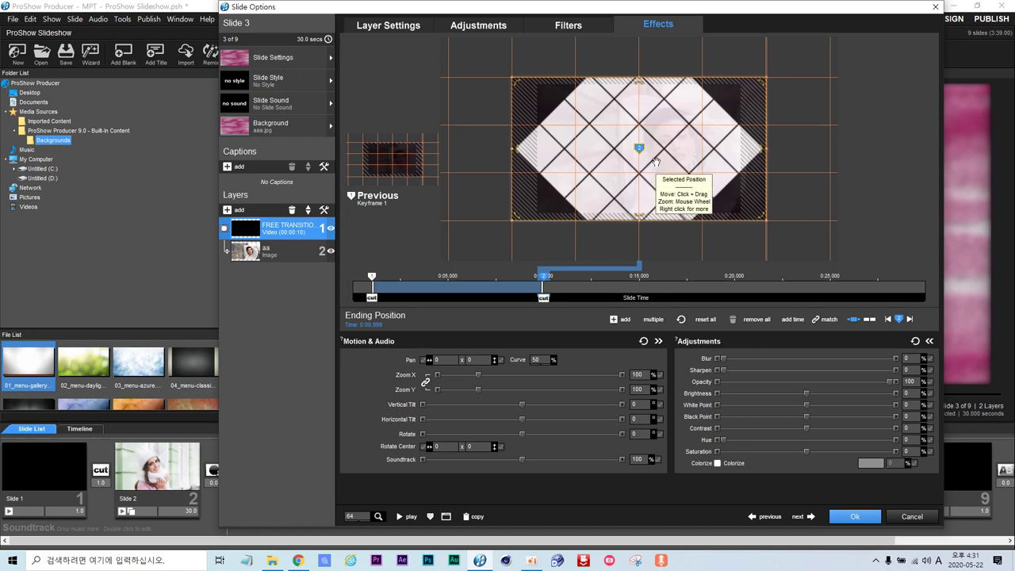
# - Set the aa photo layer's ending keyframe time to 10 seconds and scrub the timeline up to that keyframe
pyautogui.click(308, 252)
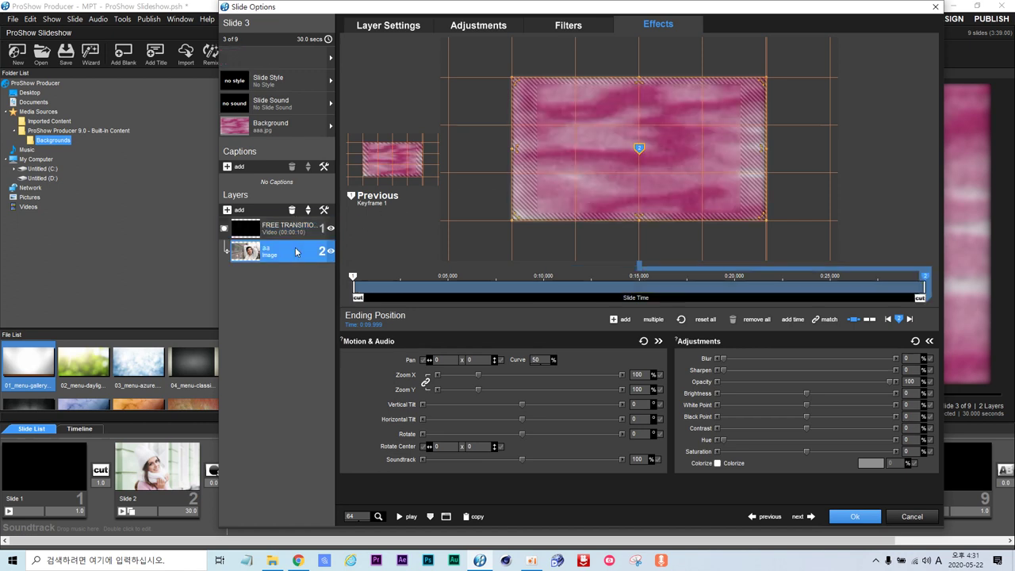
pyautogui.doubleClick(389, 313)
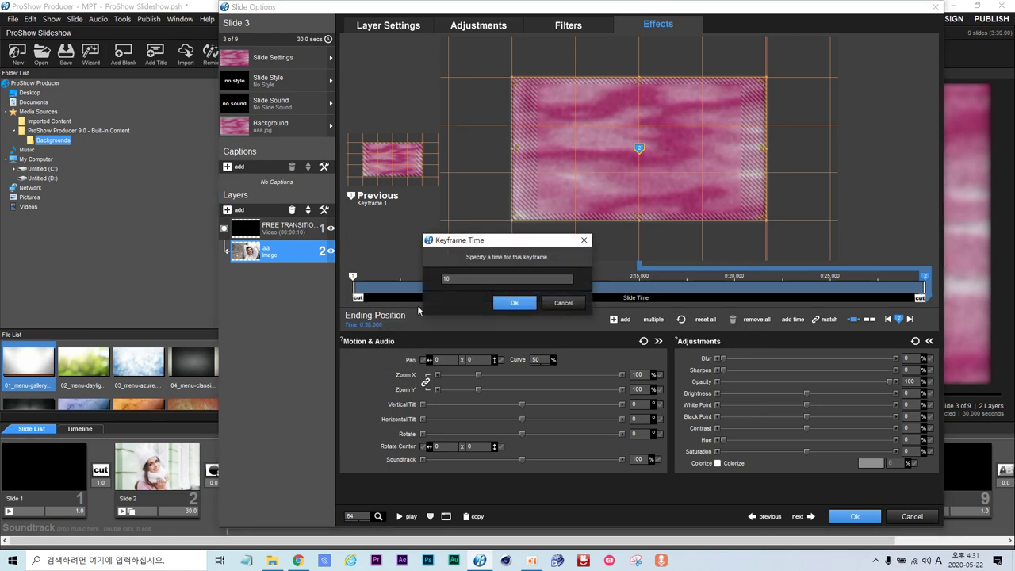
pyautogui.click(514, 302)
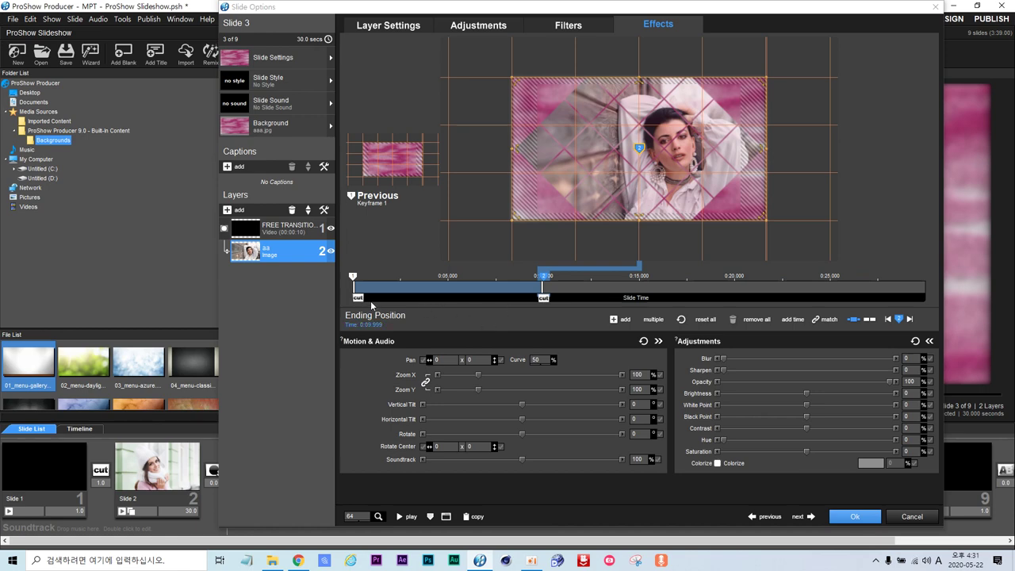
pyautogui.moveTo(371, 305)
pyautogui.mouseDown()
pyautogui.moveTo(542, 299)
pyautogui.moveTo(351, 300)
pyautogui.moveTo(540, 300)
pyautogui.mouseUp()
pyautogui.click(544, 297)
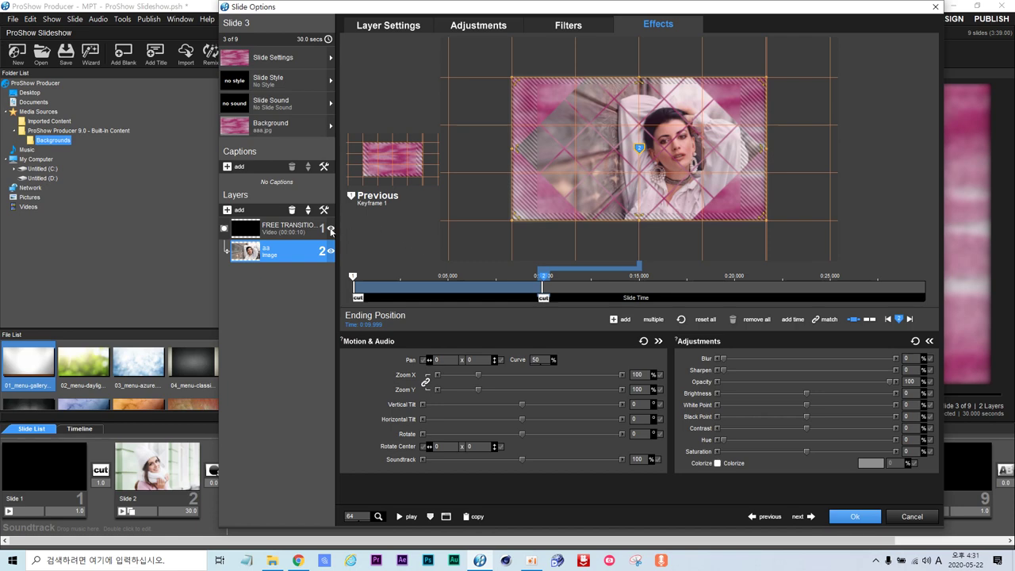
# - Duplicate the transition video mask layer and move the copy below the aa photo layer
pyautogui.rightClick(274, 231)
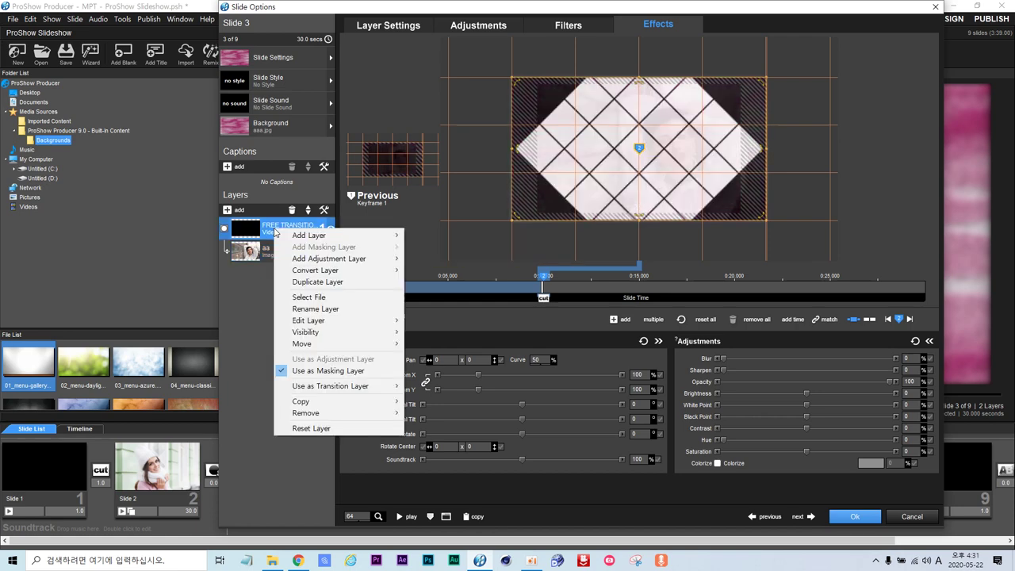
pyautogui.click(319, 284)
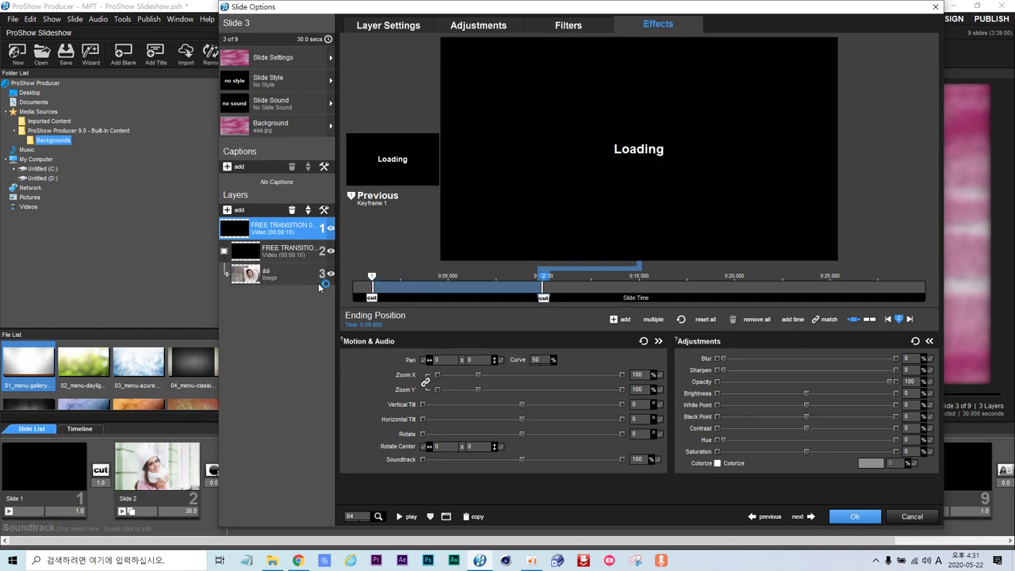
pyautogui.doubleClick(309, 217)
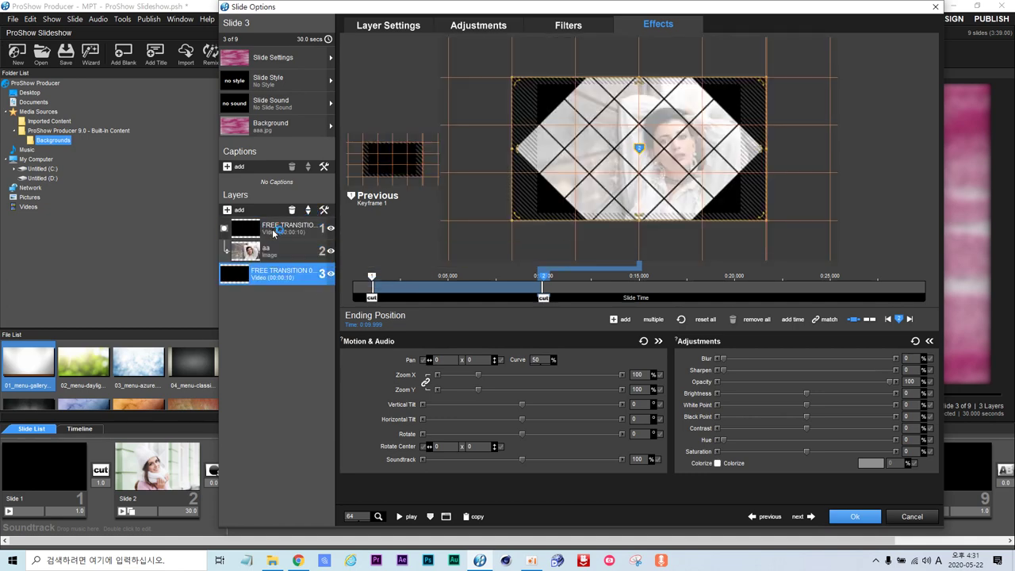
# - Duplicate the aa photo layer and move the copy to the end of the layer list, below the second transition video
pyautogui.click(271, 252)
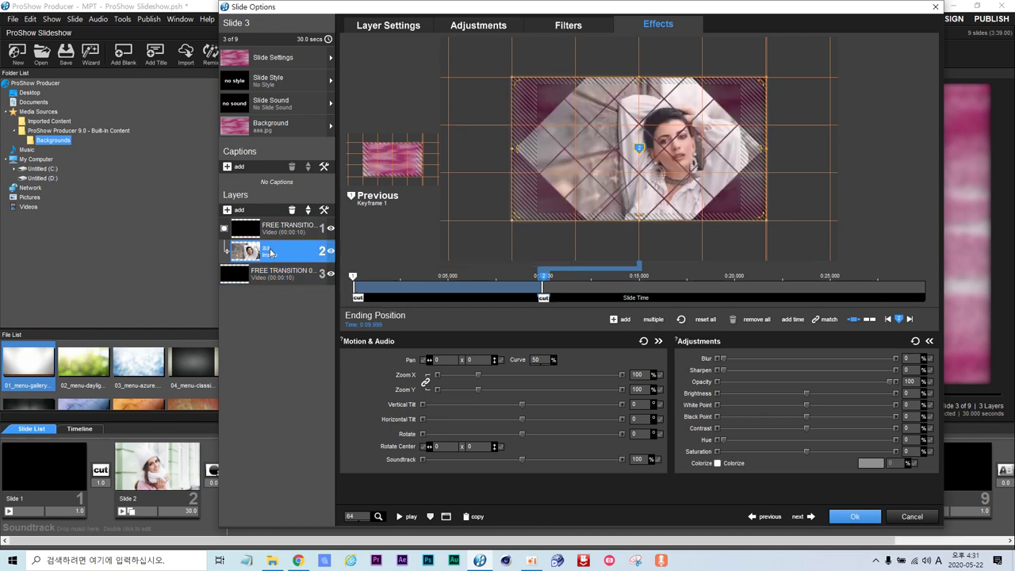
pyautogui.rightClick(270, 252)
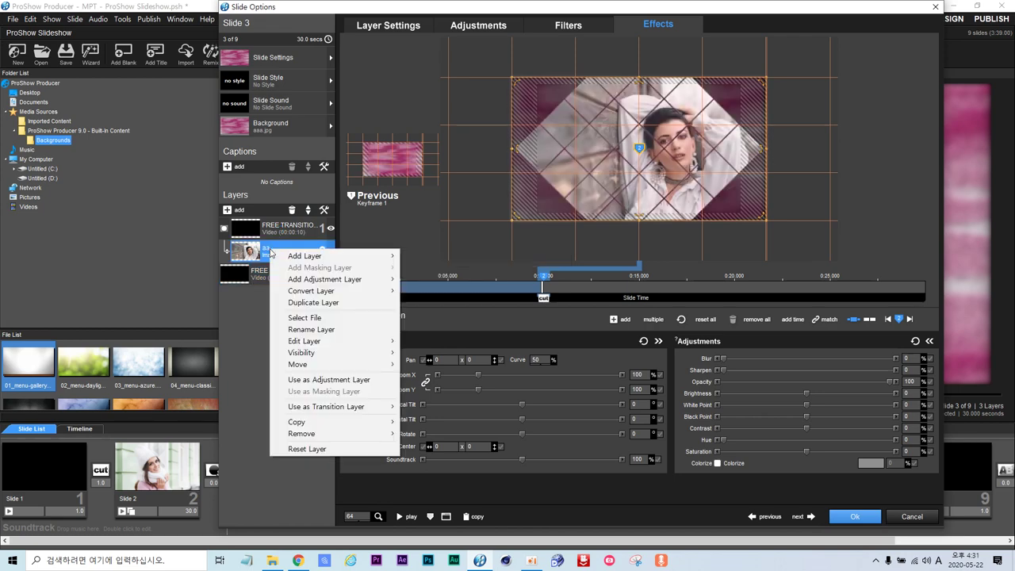
pyautogui.click(314, 310)
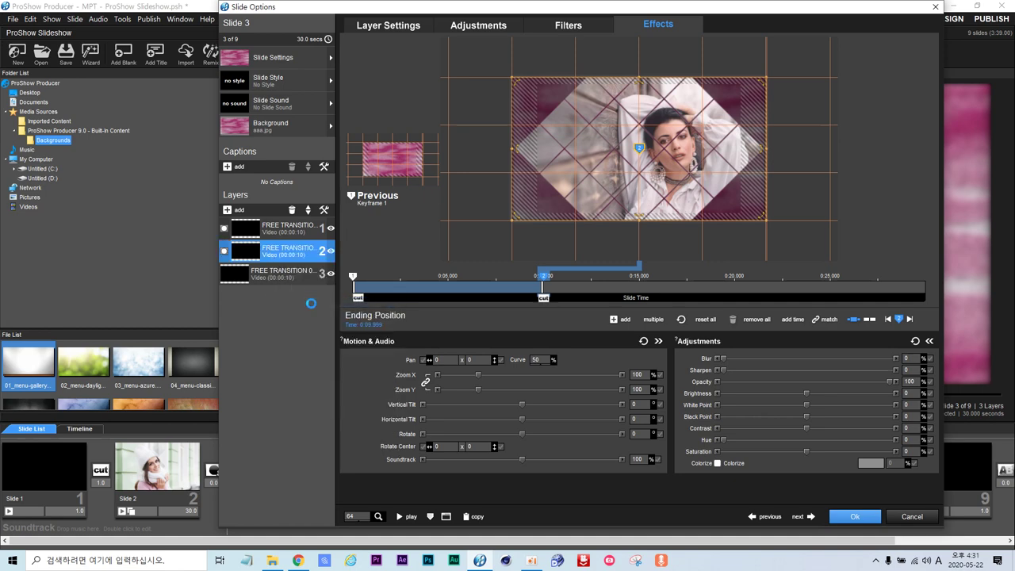
pyautogui.click(271, 227)
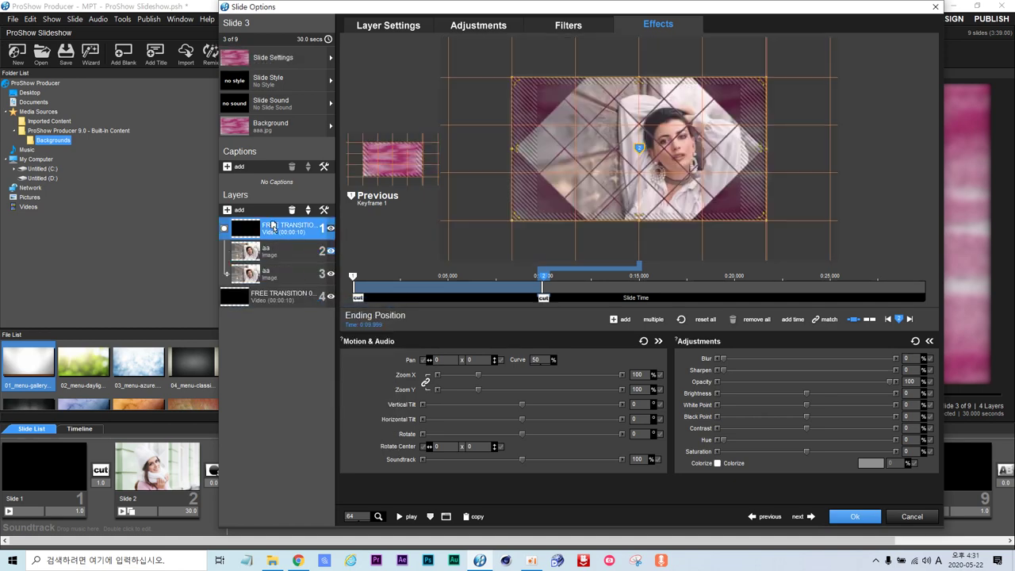
pyautogui.click(310, 210)
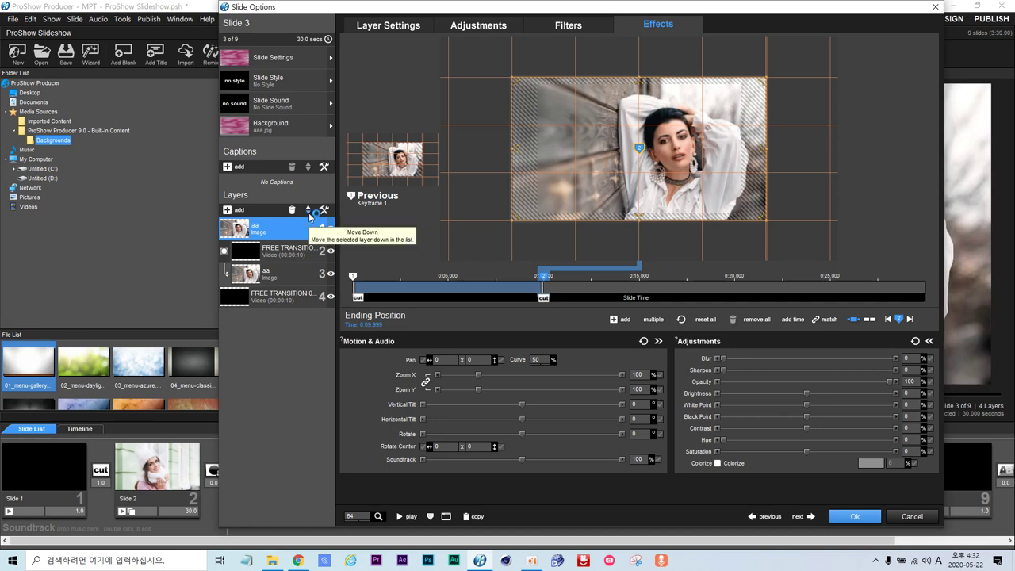
pyautogui.click(309, 211)
pyautogui.click(309, 211)
pyautogui.click(310, 211)
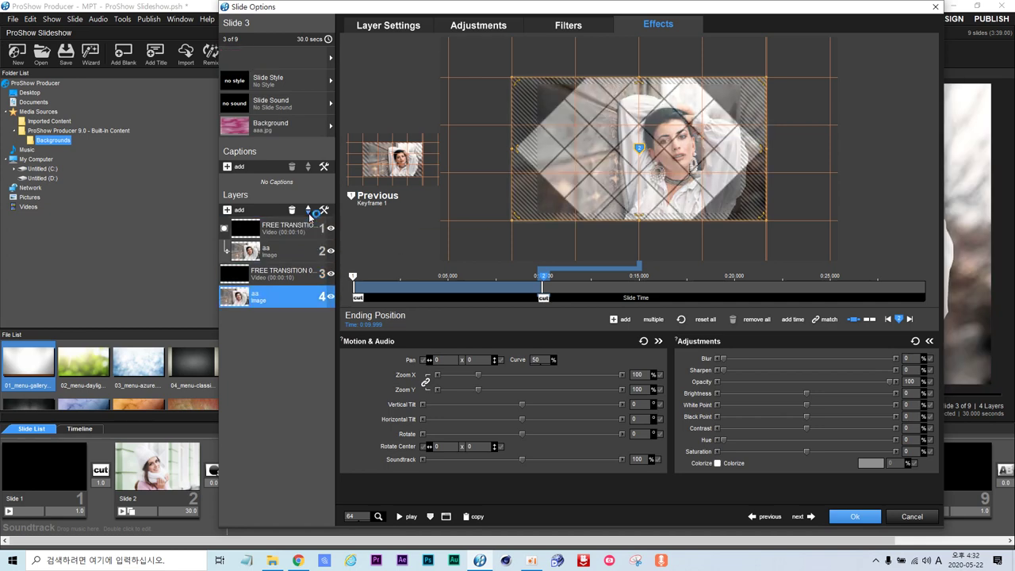
# - Use the second transition video as a masking layer for the photo copy and shift its starting keyframe to about 9.99 seconds
pyautogui.rightClick(244, 275)
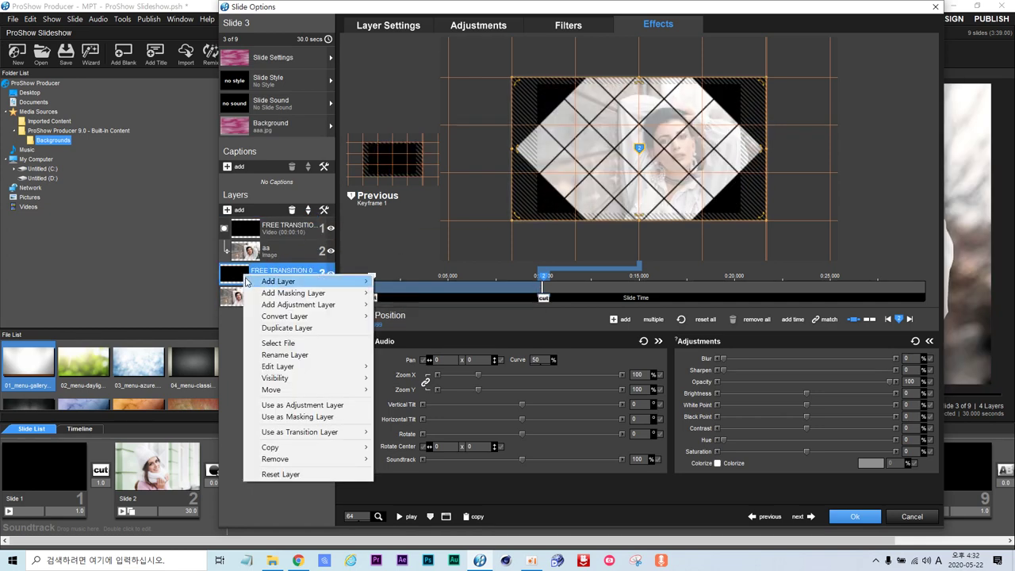
pyautogui.click(282, 417)
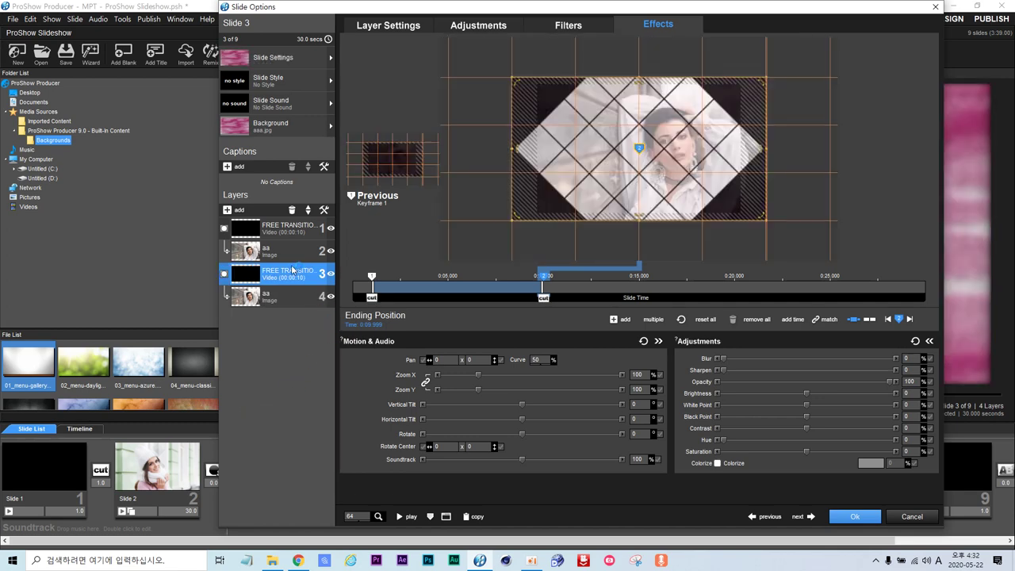
pyautogui.click(257, 250)
pyautogui.click(258, 227)
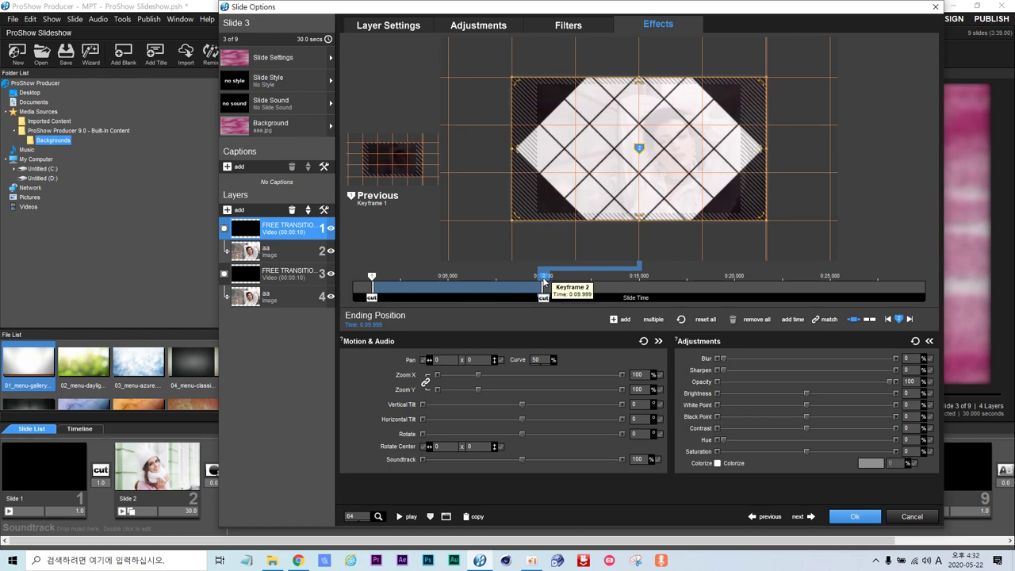
pyautogui.click(269, 273)
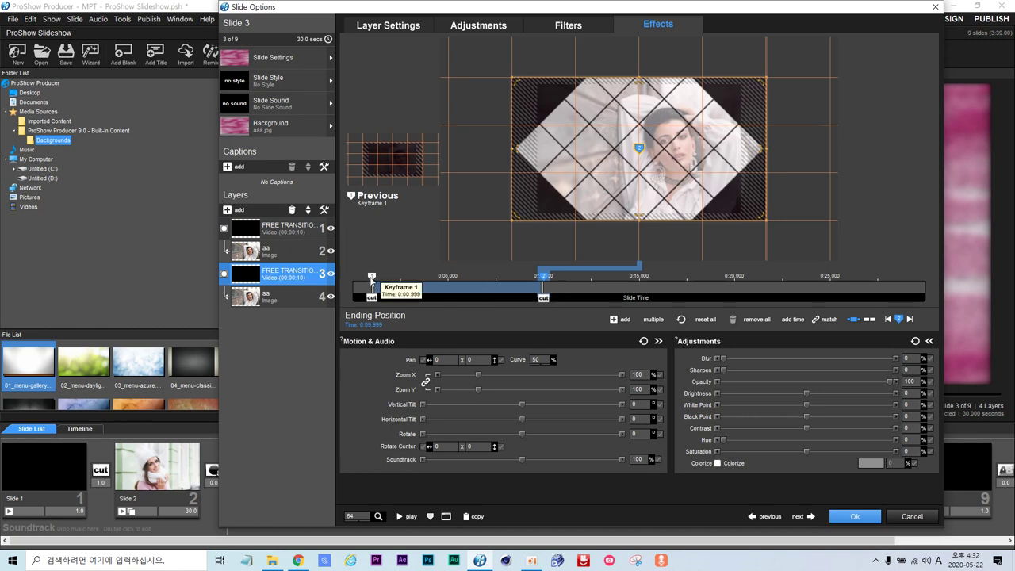
pyautogui.click(370, 288)
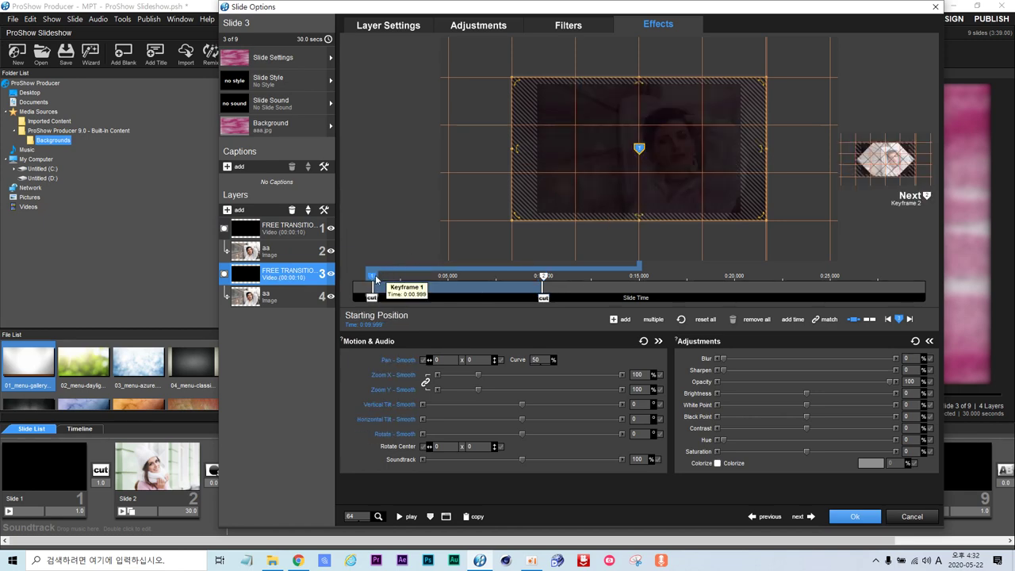
pyautogui.moveTo(370, 281); pyautogui.dragTo(544, 291)
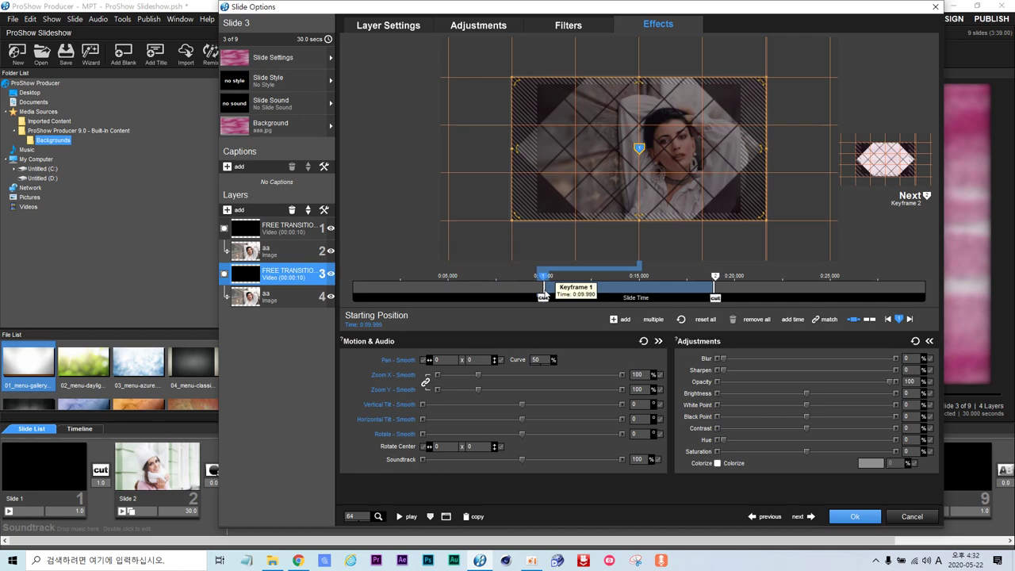
# - Shift the second aa photo layer's keyframes to start at about 9.94 seconds and preview the handover between the two masks
pyautogui.click(266, 300)
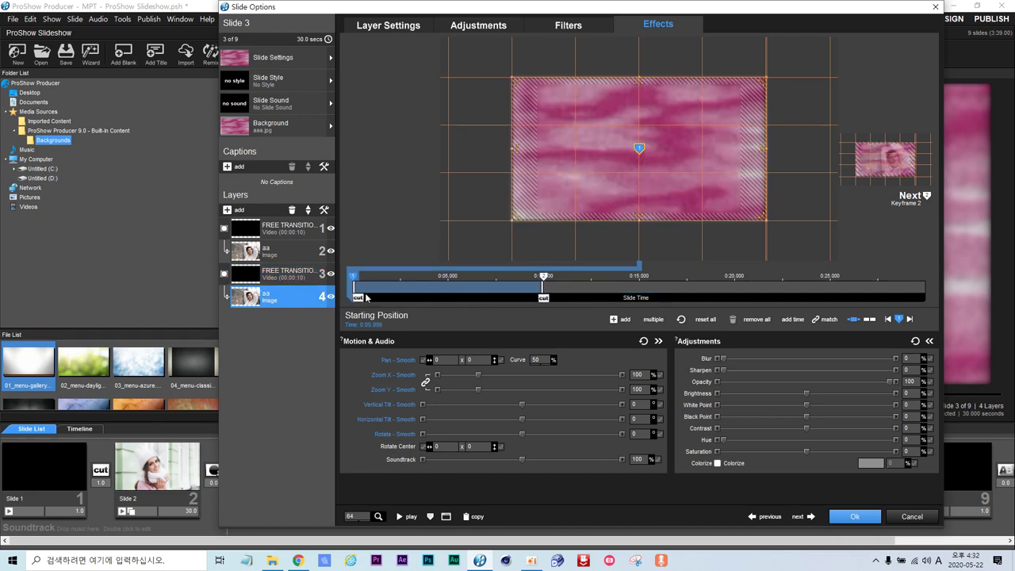
pyautogui.moveTo(358, 288); pyautogui.dragTo(546, 297)
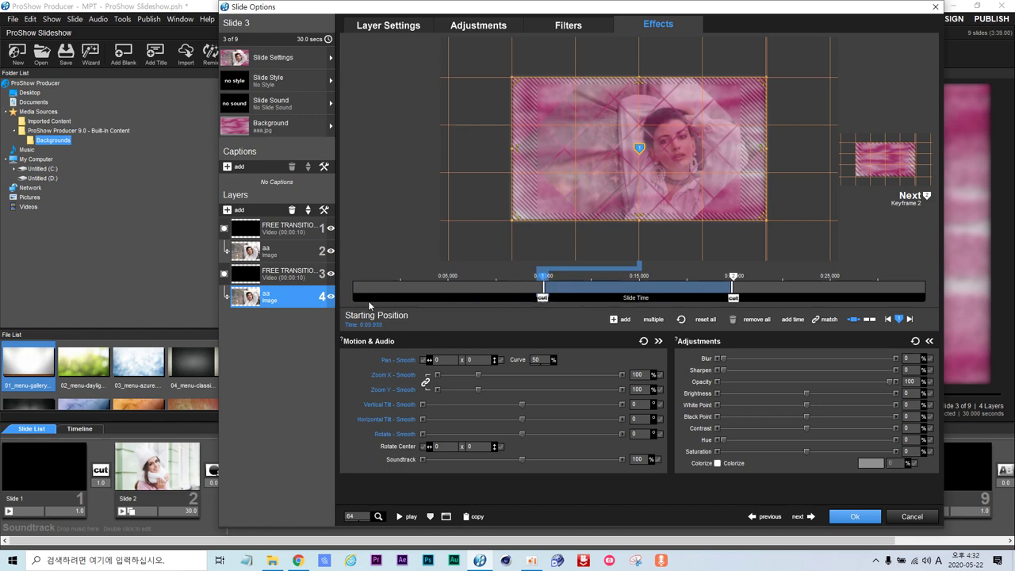
pyautogui.moveTo(368, 301)
pyautogui.mouseDown()
pyautogui.moveTo(714, 310)
pyautogui.moveTo(565, 313)
pyautogui.mouseUp()
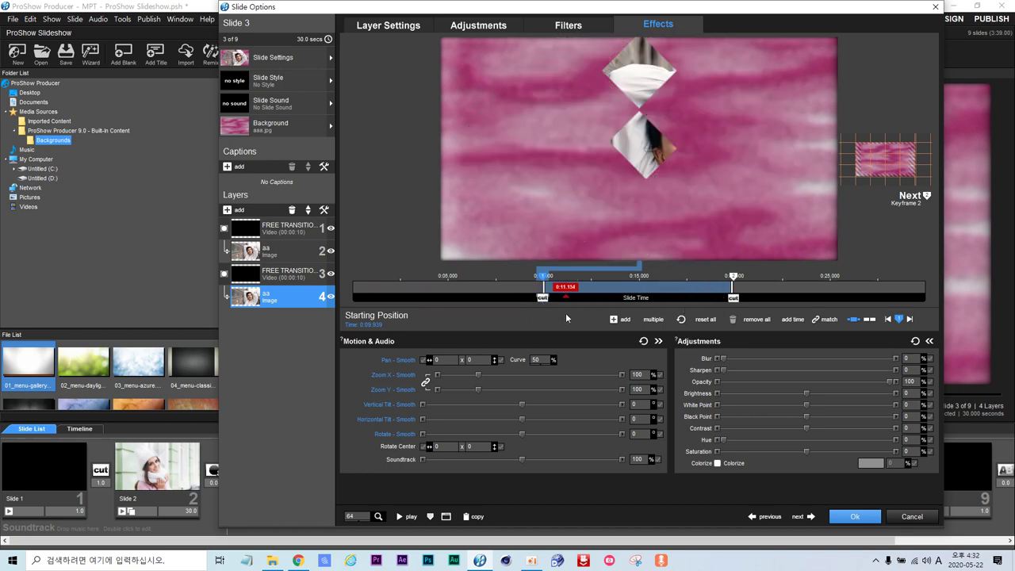
# - Duplicate the second transition video mask and move the copy to the end of the layer list, below the second aa photo
pyautogui.rightClick(265, 296)
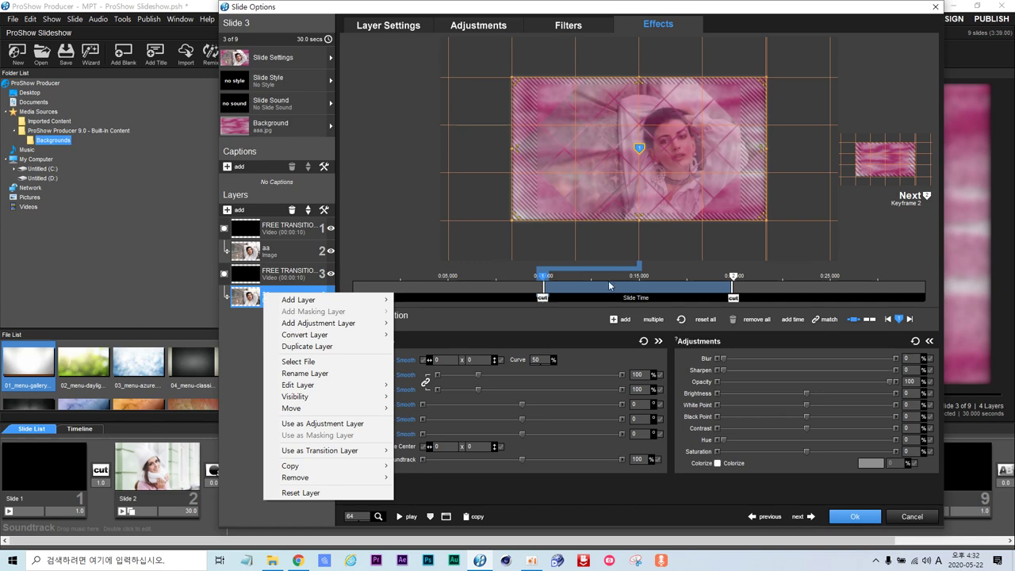
pyautogui.click(736, 277)
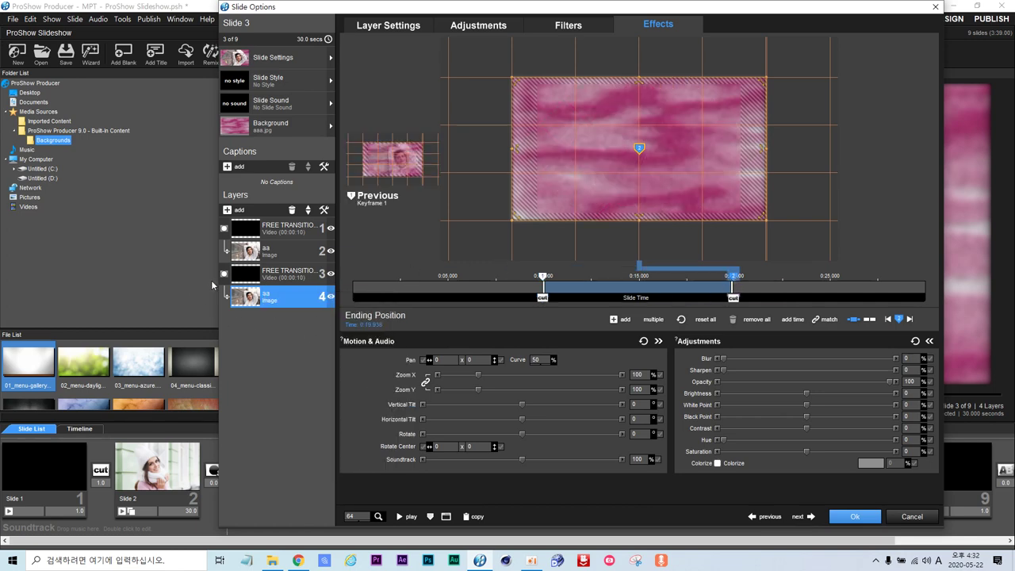
pyautogui.rightClick(265, 277)
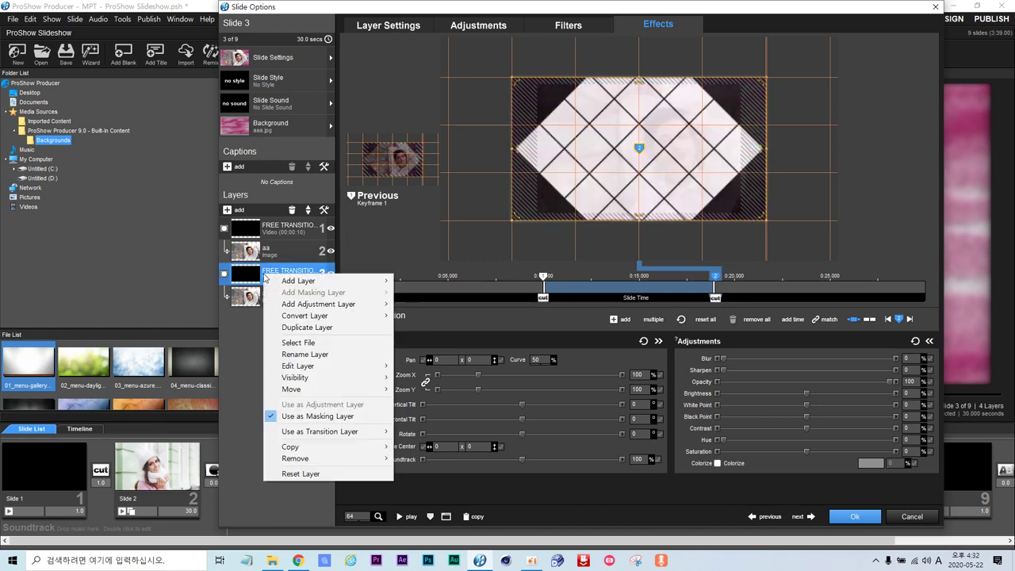
pyautogui.click(301, 326)
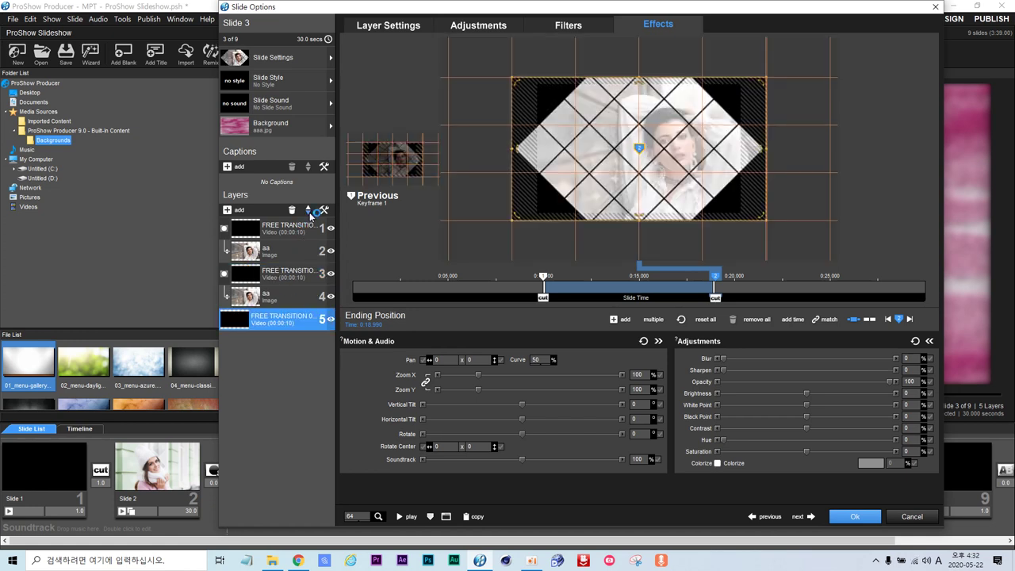
# - Duplicate the second aa photo layer and move the copy to the end of the layer list, below the third transition video
pyautogui.click(266, 296)
pyautogui.rightClick(266, 297)
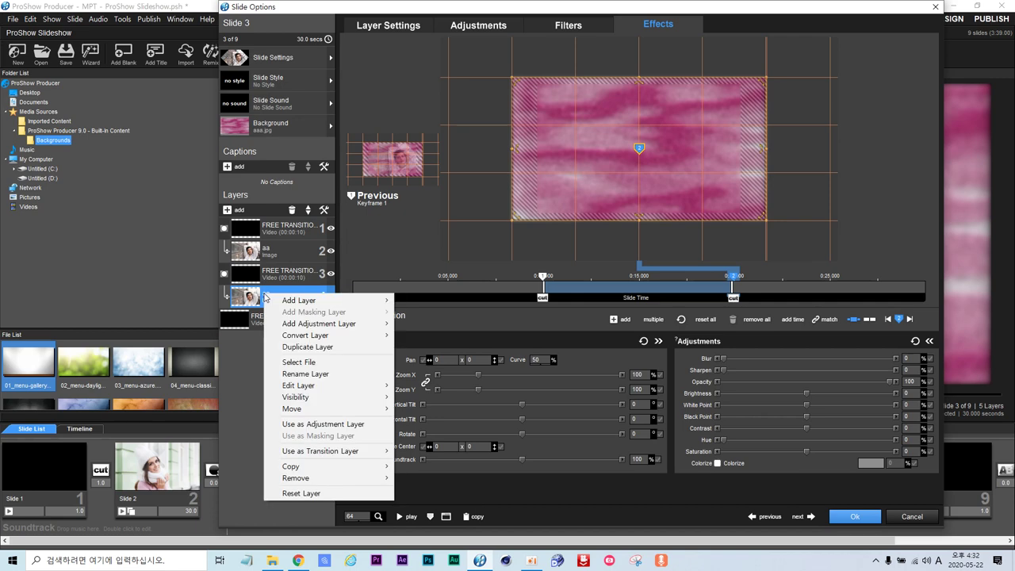
pyautogui.click(298, 347)
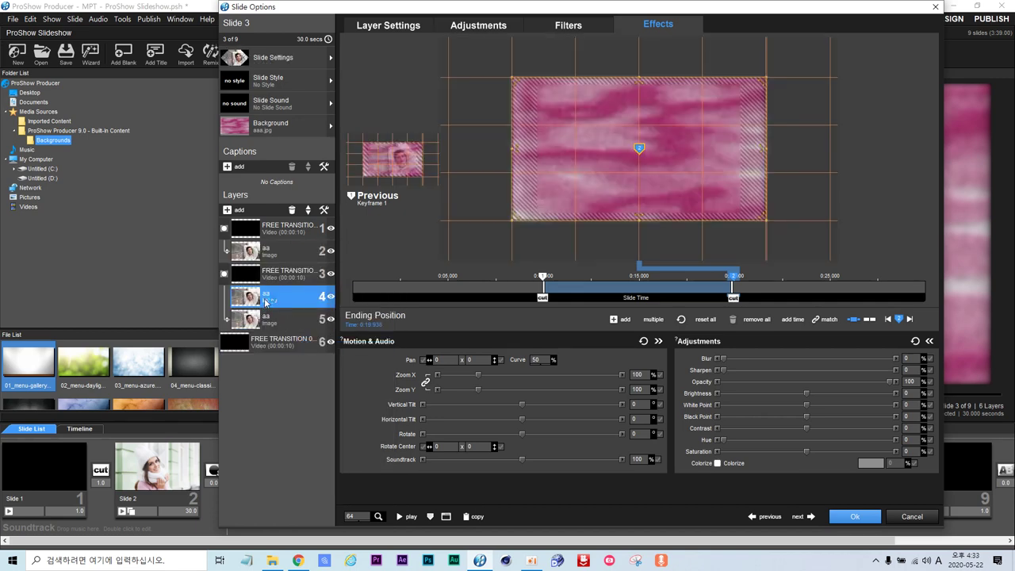
pyautogui.click(262, 230)
pyautogui.click(260, 295)
pyautogui.moveTo(260, 300); pyautogui.dragTo(253, 224)
pyautogui.click(309, 214)
pyautogui.click(310, 214)
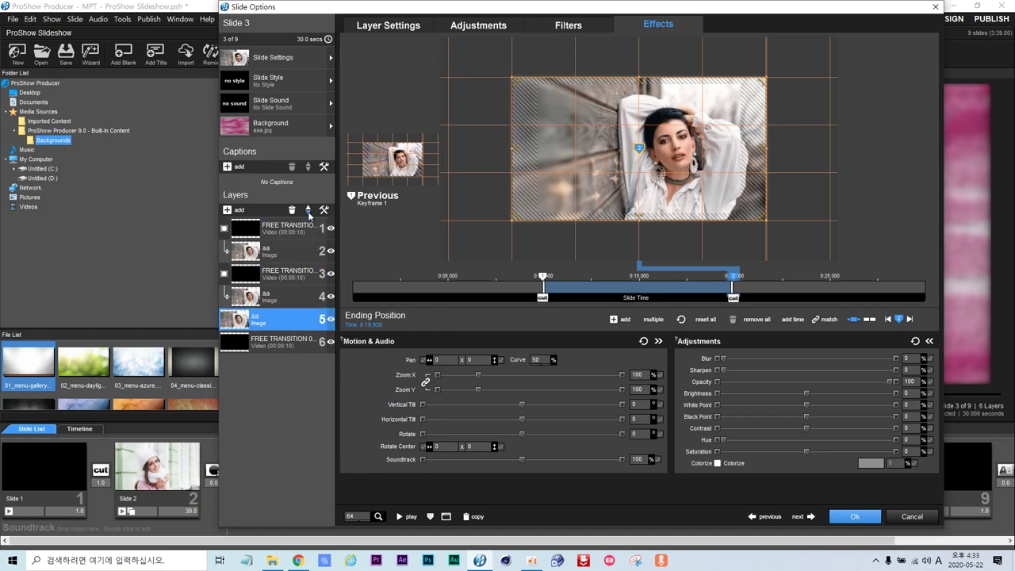
pyautogui.click(308, 214)
# - Use the third transition video as a masking layer for the last aa photo and shift both layers' keyframes to start at about 19.93 seconds
pyautogui.rightClick(236, 319)
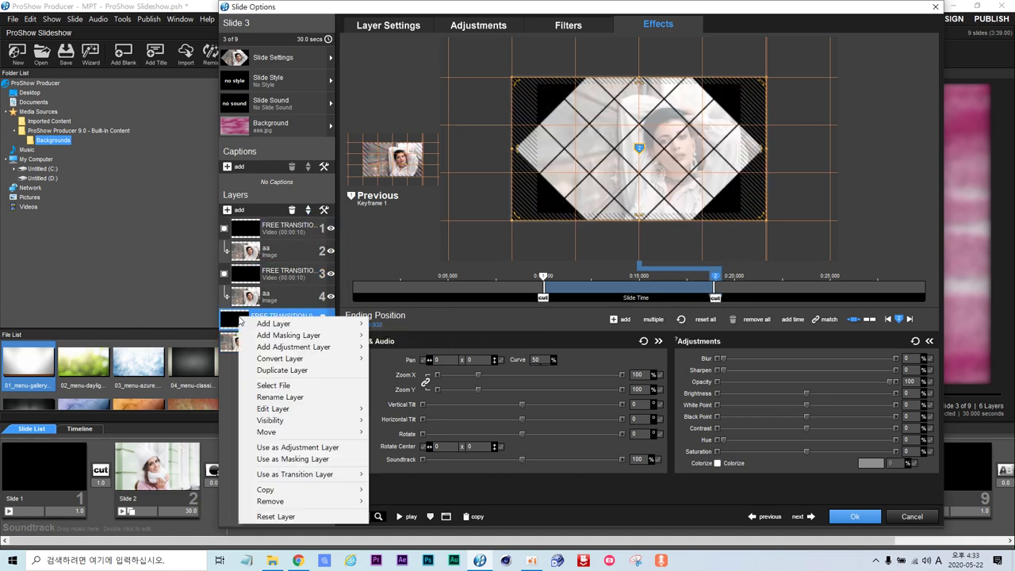
pyautogui.click(280, 459)
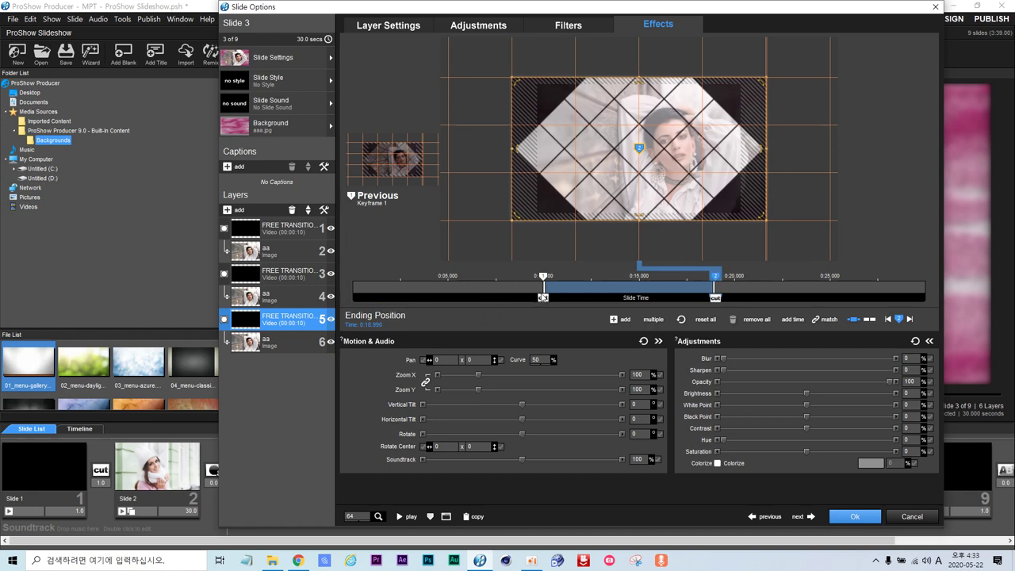
pyautogui.click(544, 279)
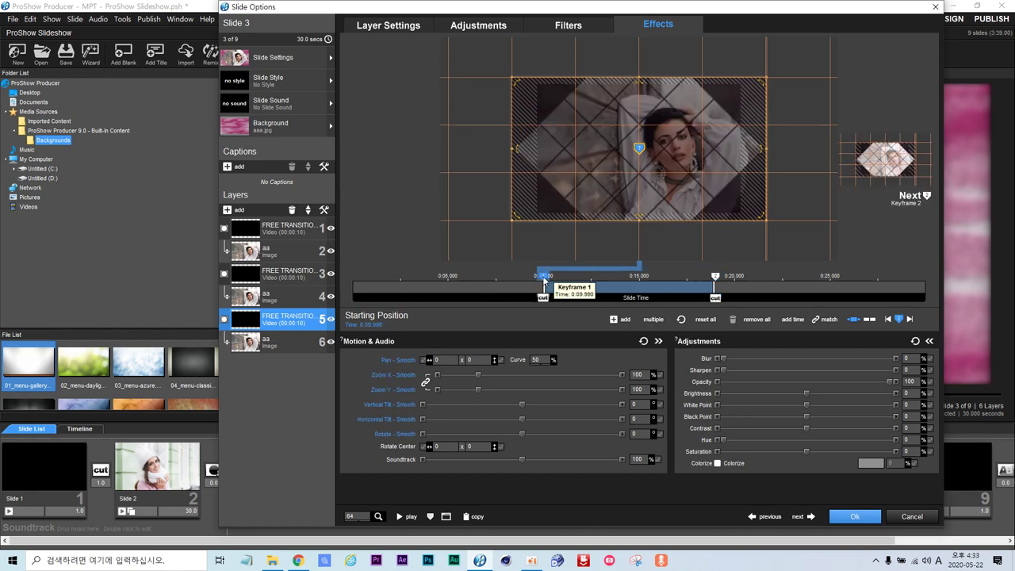
pyautogui.moveTo(544, 279); pyautogui.dragTo(734, 290)
pyautogui.click(277, 341)
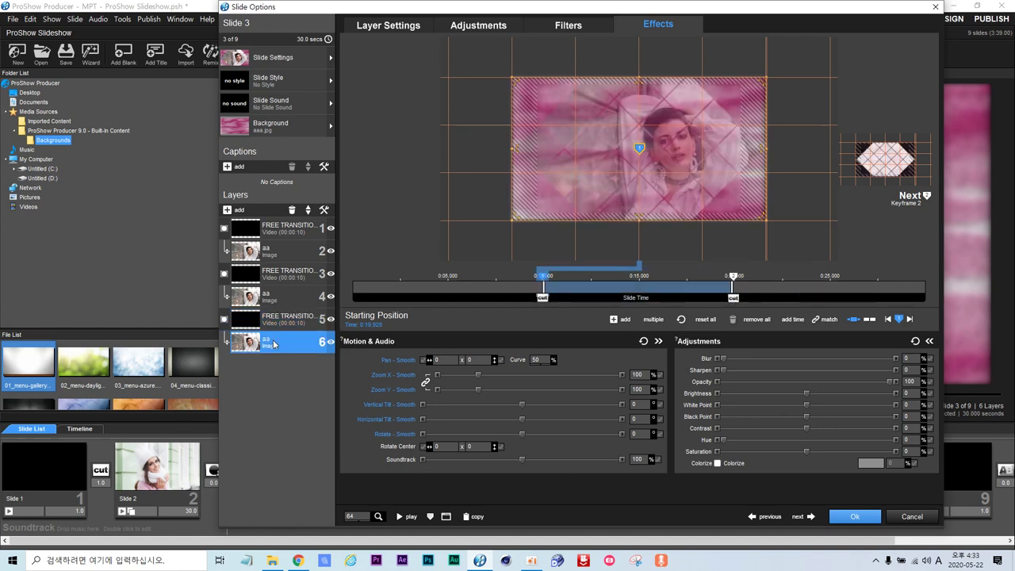
pyautogui.moveTo(544, 280)
pyautogui.mouseDown()
pyautogui.moveTo(741, 283)
pyautogui.moveTo(727, 300)
pyautogui.mouseUp()
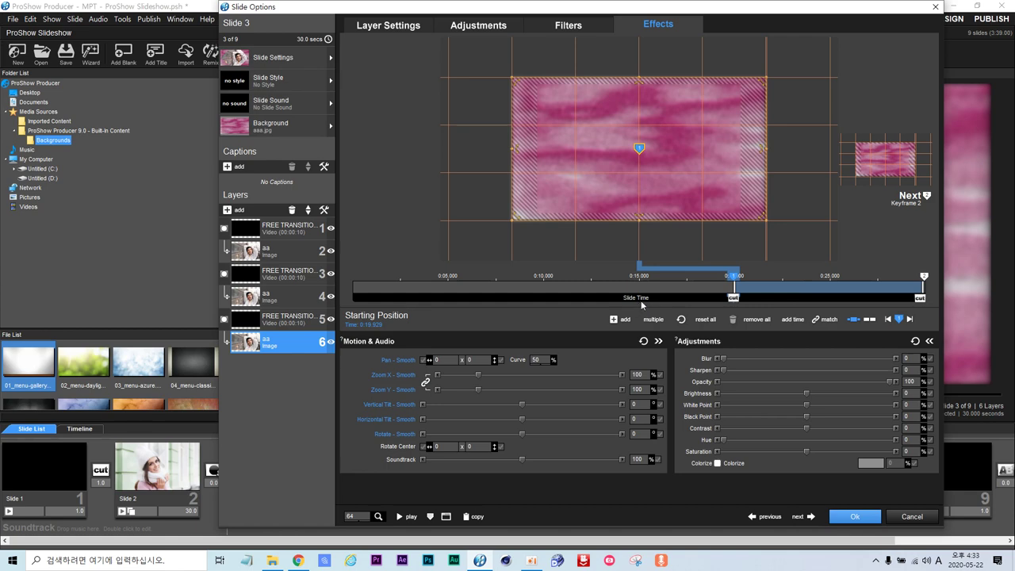
# - Compare the third mask's keyframes with those of its photo and extend the mask's ending keyframe to the end of the slide
pyautogui.click(303, 321)
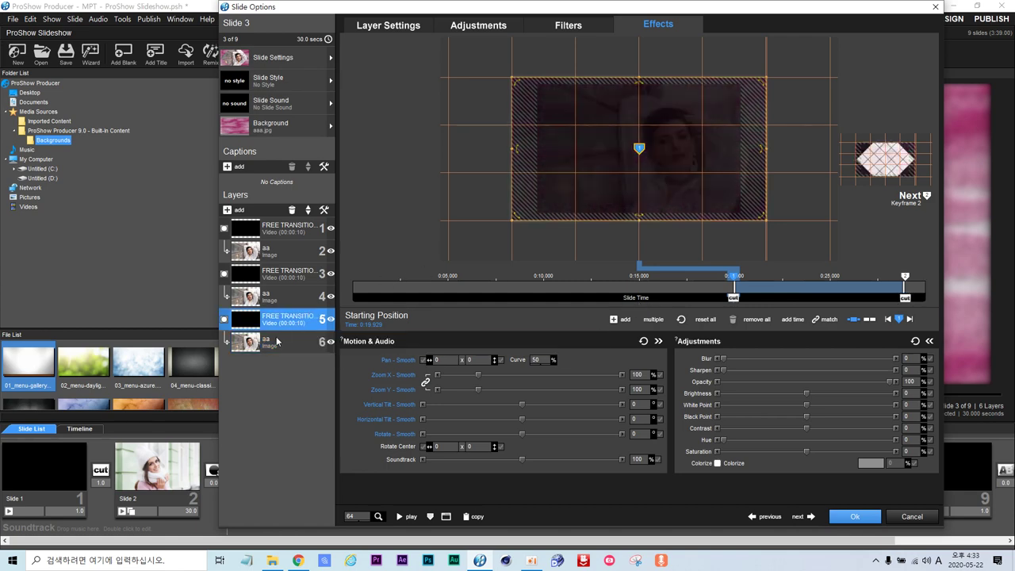
pyautogui.click(275, 342)
pyautogui.click(287, 323)
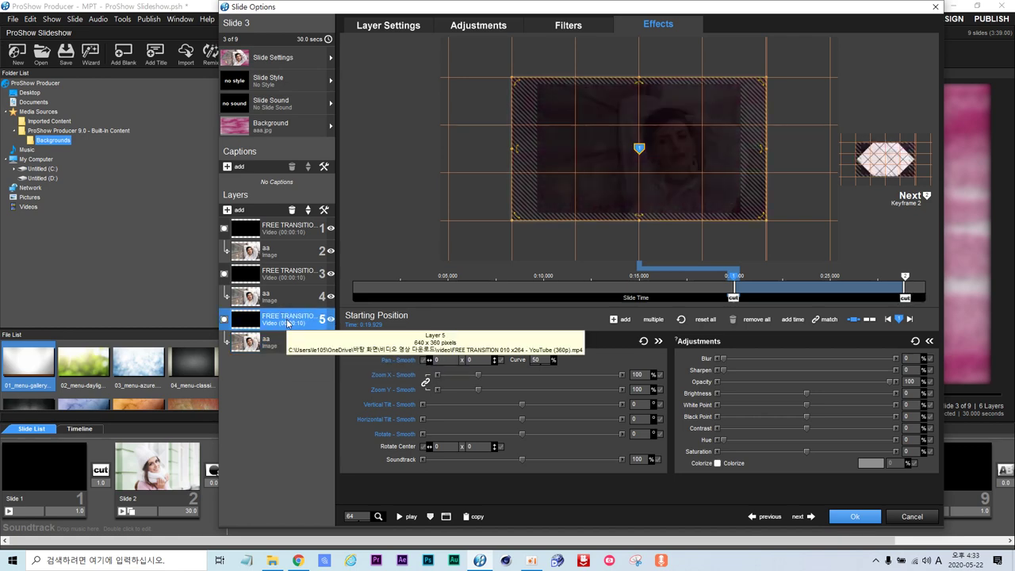
pyautogui.click(288, 341)
pyautogui.click(300, 323)
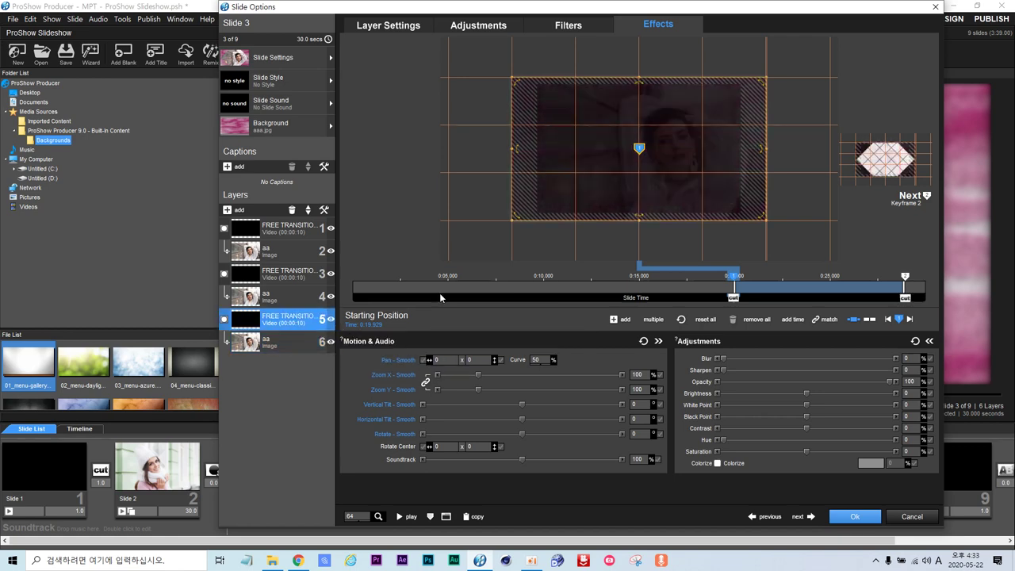
pyautogui.click(906, 277)
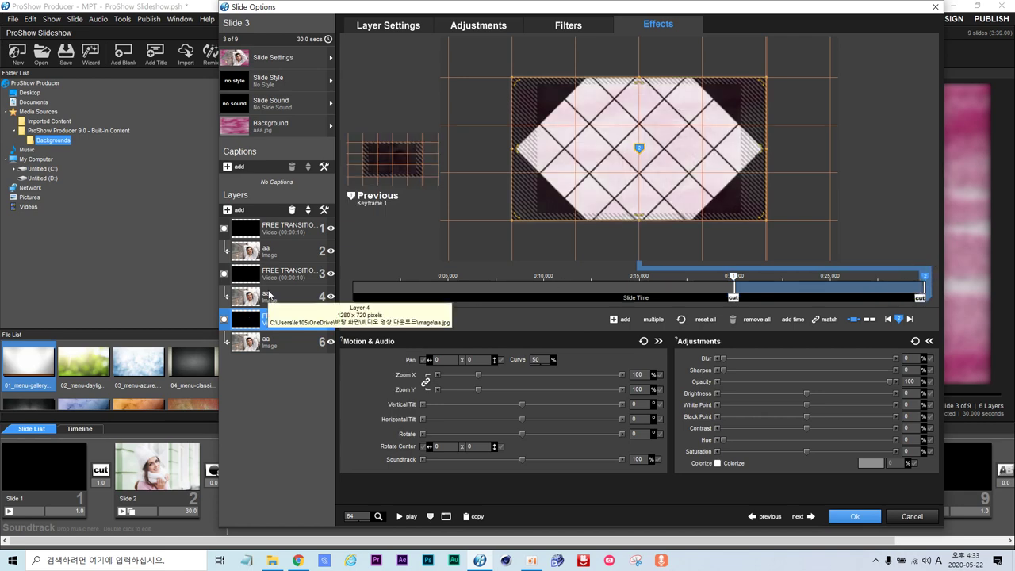
# - Compare the second mask's timing with its photo's and set the mask's ending keyframe time to 20 seconds
pyautogui.click(268, 295)
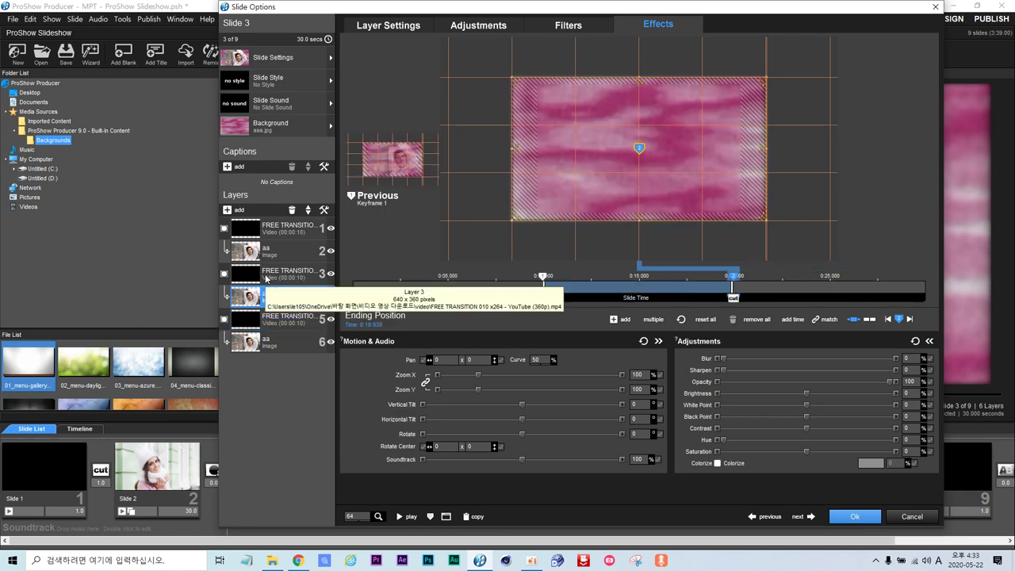
pyautogui.click(266, 277)
pyautogui.click(264, 299)
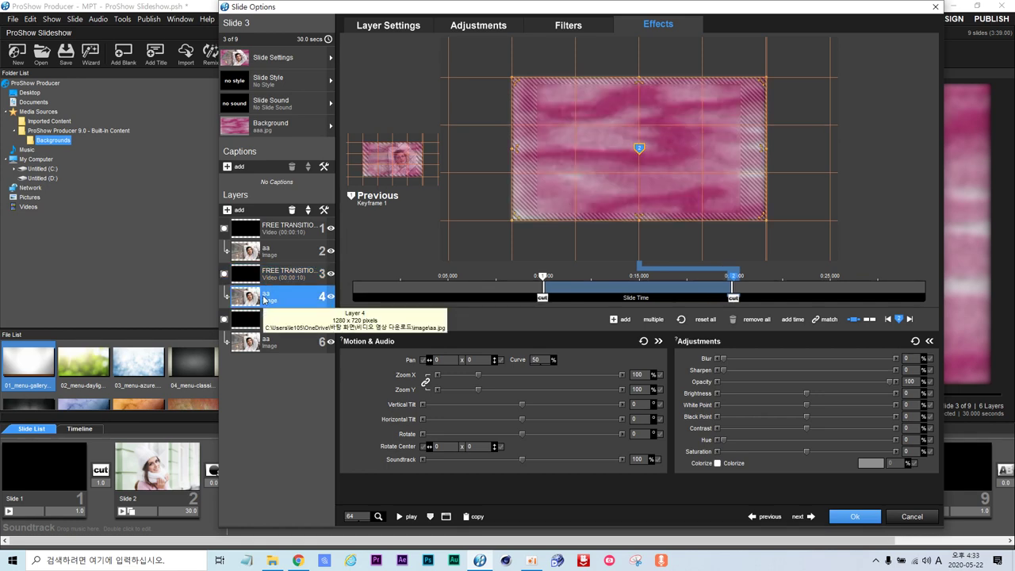
pyautogui.click(266, 274)
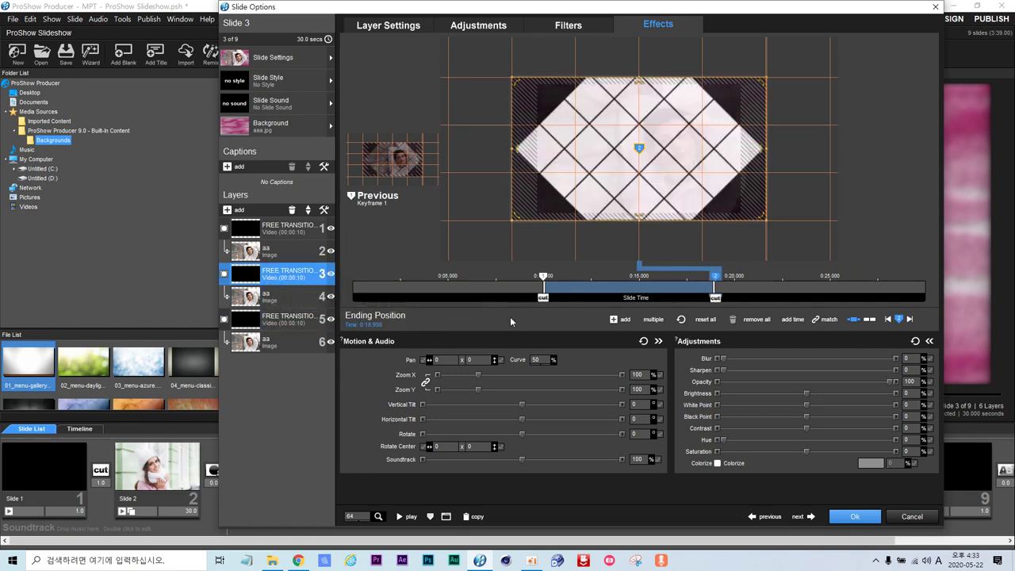
pyautogui.click(374, 326)
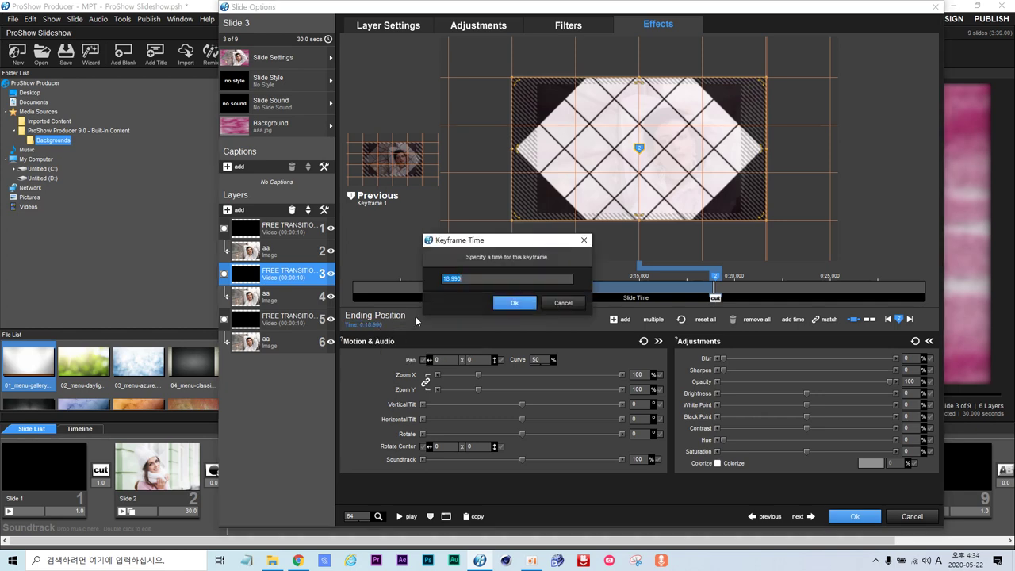
pyautogui.write('20')
pyautogui.click(514, 302)
# - Set the ending keyframe time of the first transition video mask to 10 seconds
pyautogui.click(270, 226)
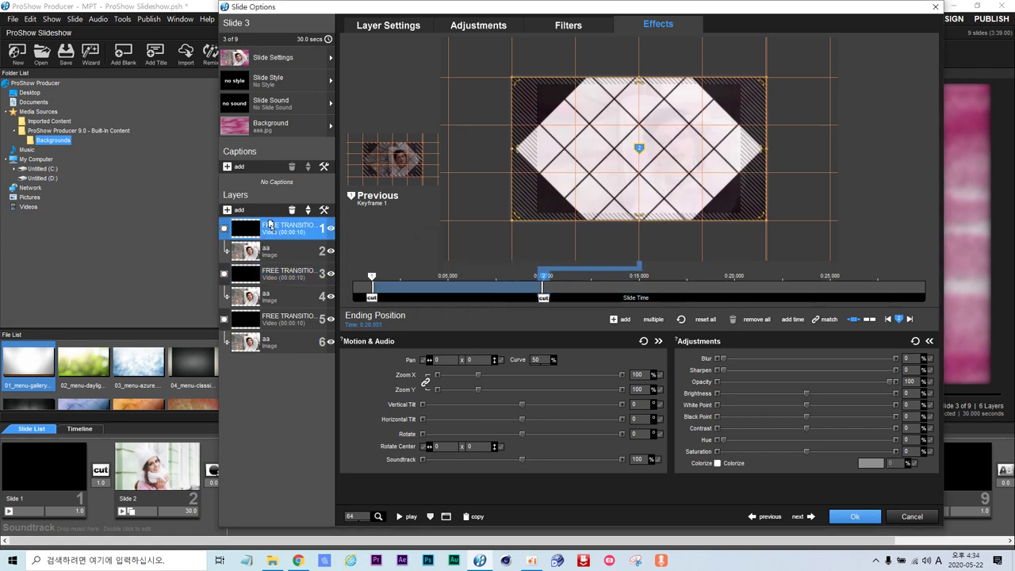
pyautogui.click(372, 325)
pyautogui.write('10')
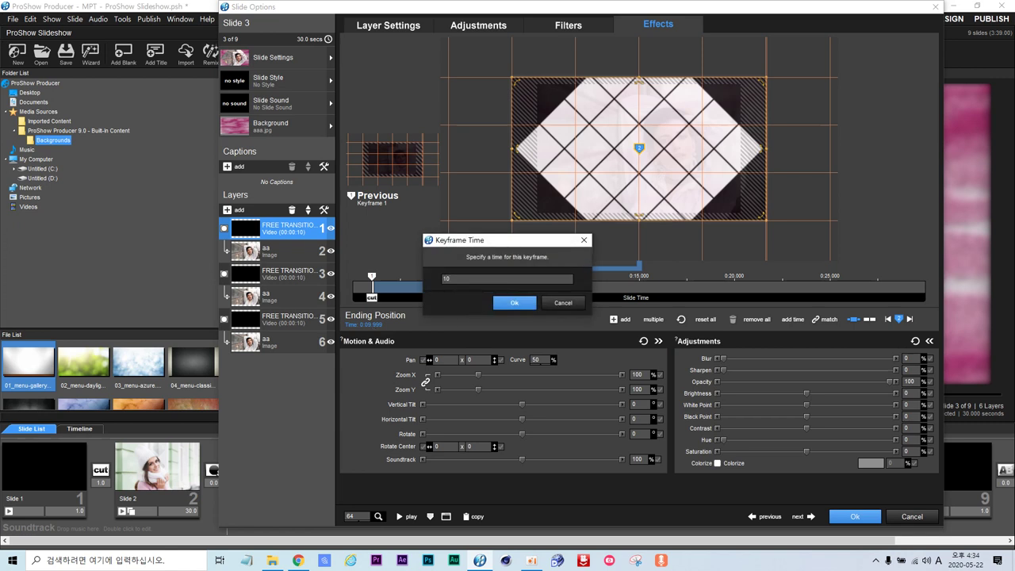
pyautogui.click(515, 303)
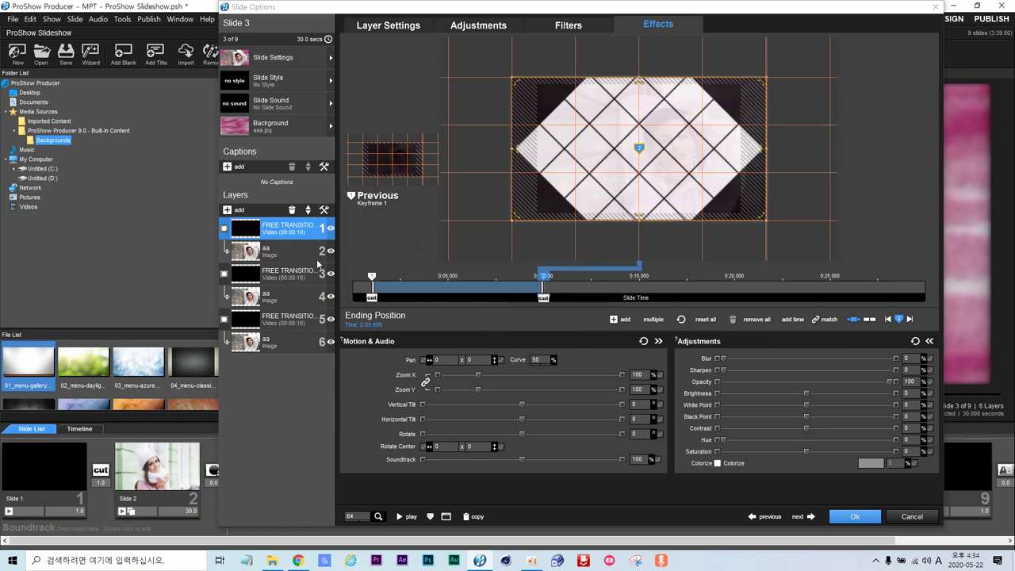
pyautogui.moveTo(362, 299); pyautogui.dragTo(441, 304)
pyautogui.moveTo(531, 304)
pyautogui.mouseDown()
pyautogui.moveTo(766, 315)
pyautogui.moveTo(911, 304)
pyautogui.mouseUp()
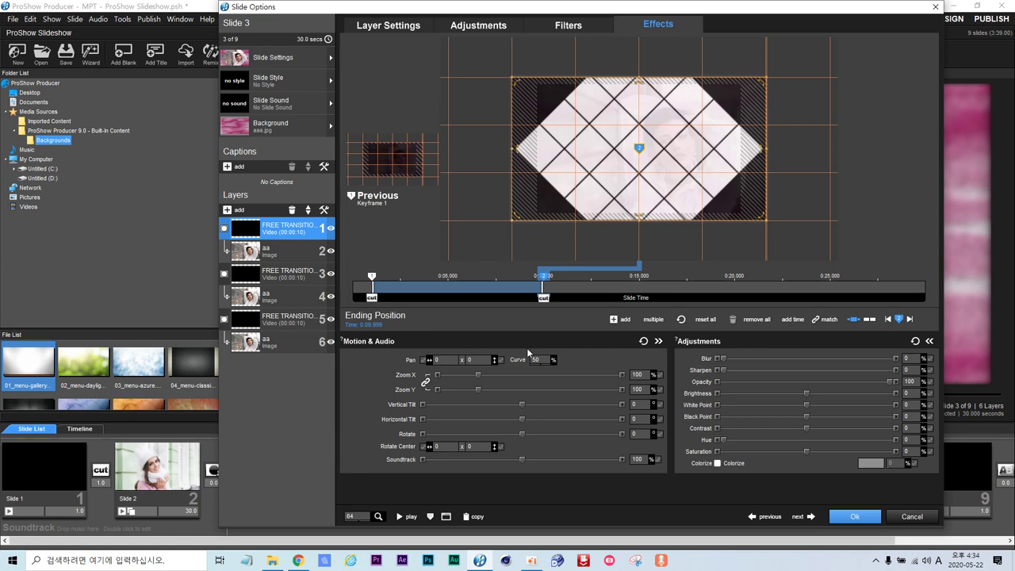
# - Replace the photo under the second transition mask with image c
pyautogui.click(269, 302)
pyautogui.rightClick(269, 300)
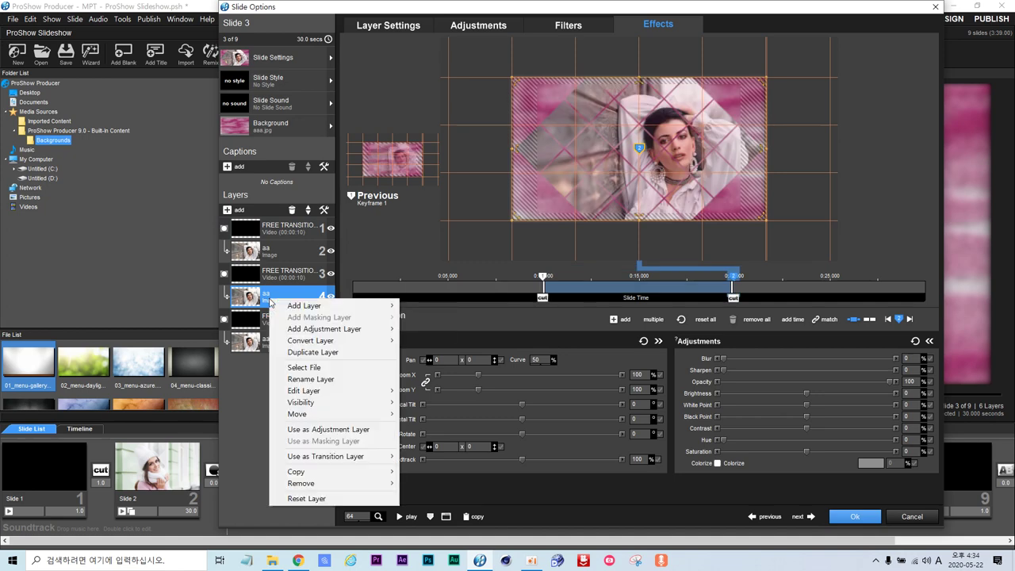
pyautogui.click(312, 366)
pyautogui.click(464, 108)
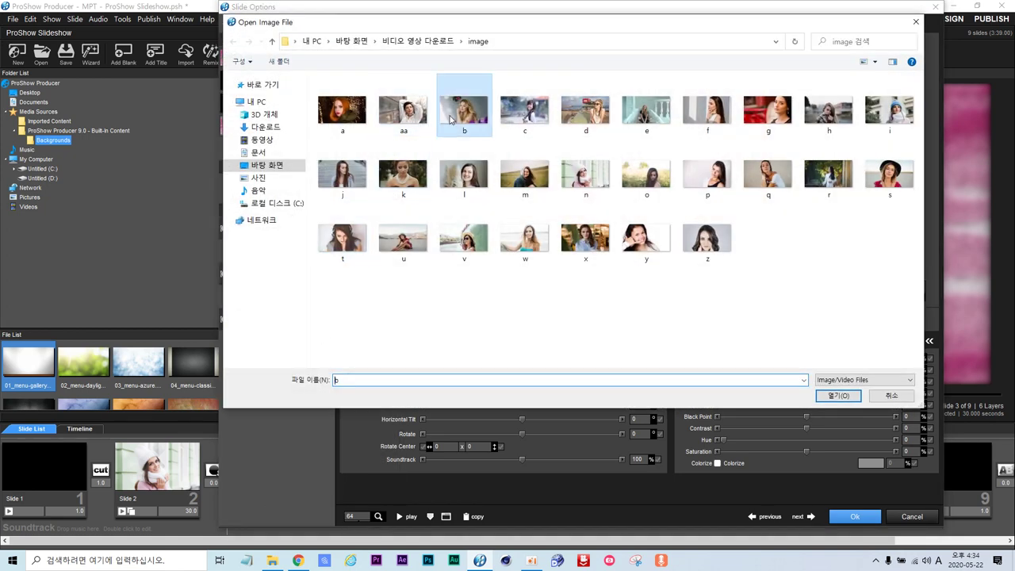
pyautogui.doubleClick(524, 109)
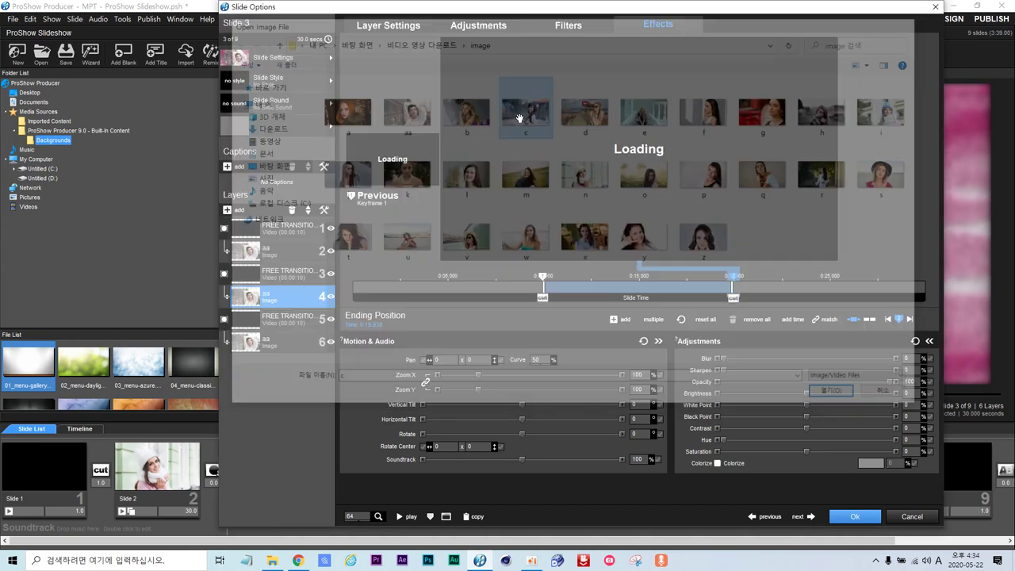
# - Replace the photo under the third transition mask with image d
pyautogui.click(279, 346)
pyautogui.rightClick(280, 347)
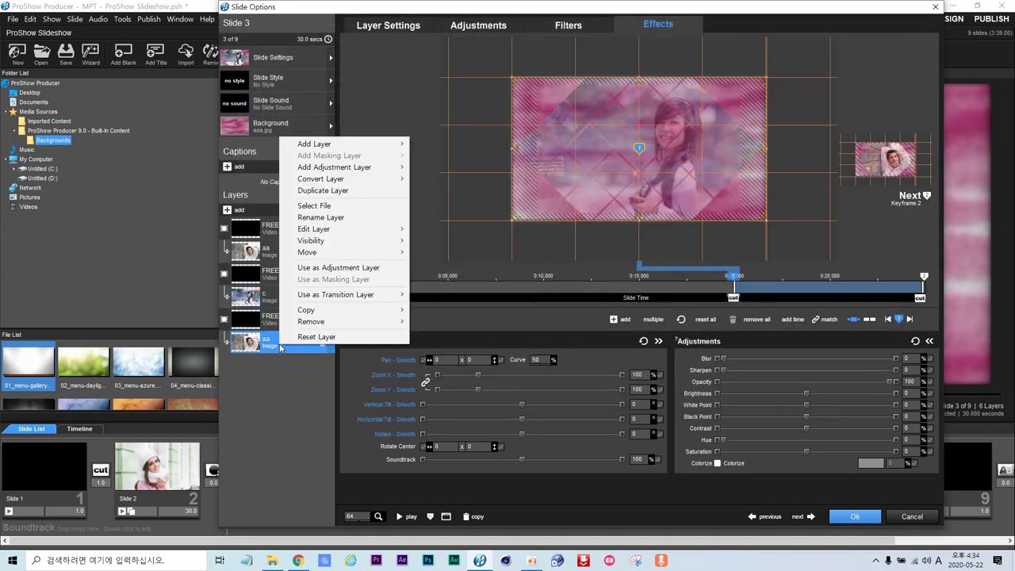
pyautogui.click(314, 206)
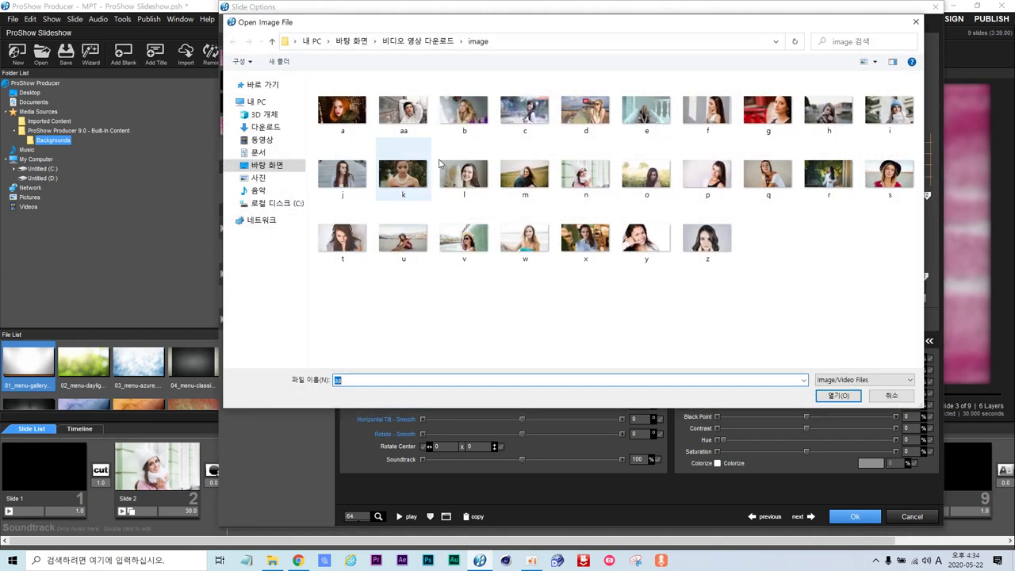
pyautogui.click(573, 116)
pyautogui.doubleClick(572, 117)
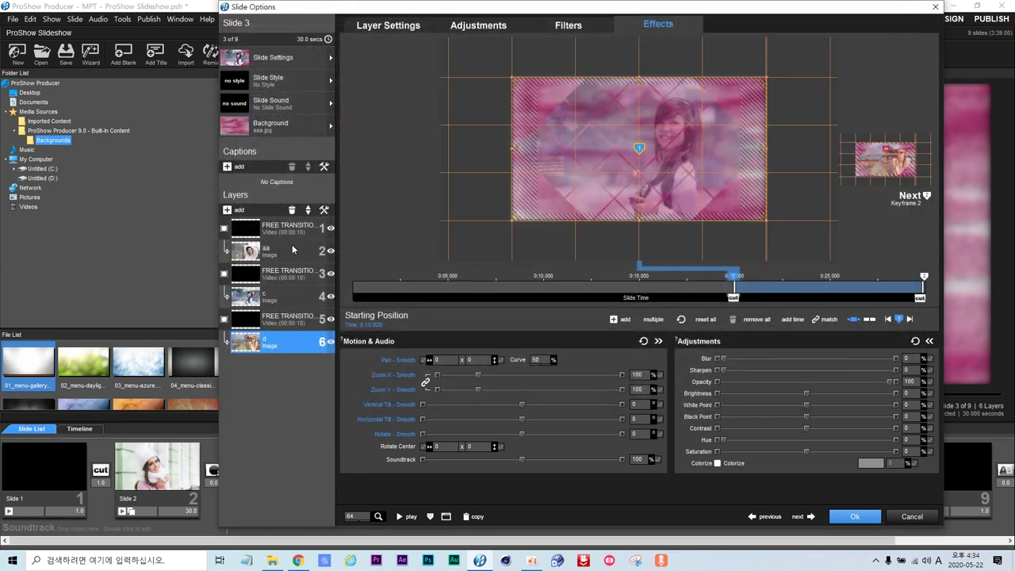
# - Preview the slide to check the three masked photos playing one after another, and stop the playback
pyautogui.click(398, 517)
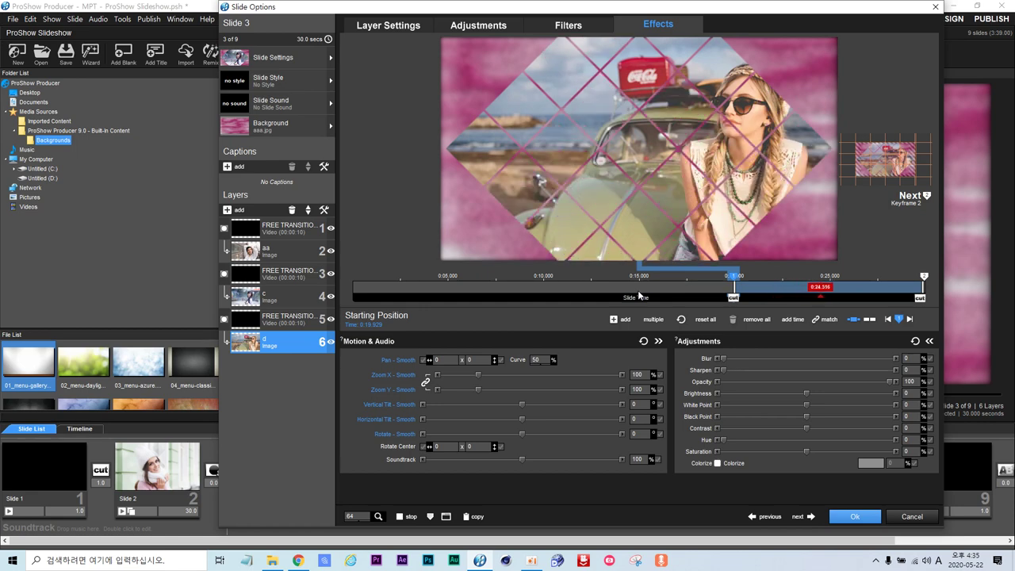
pyautogui.click(402, 519)
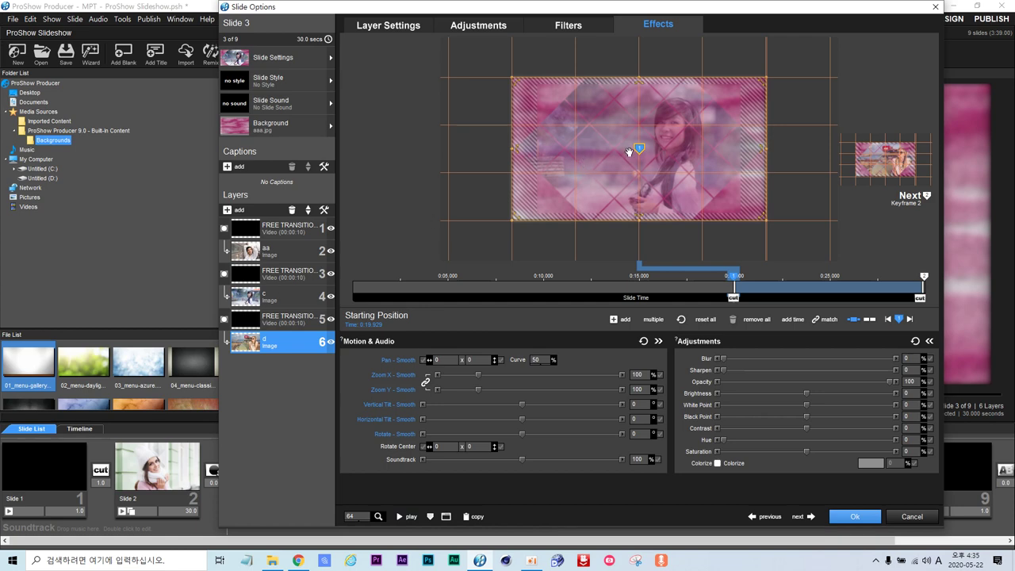
pyautogui.moveTo(361, 298); pyautogui.dragTo(539, 297)
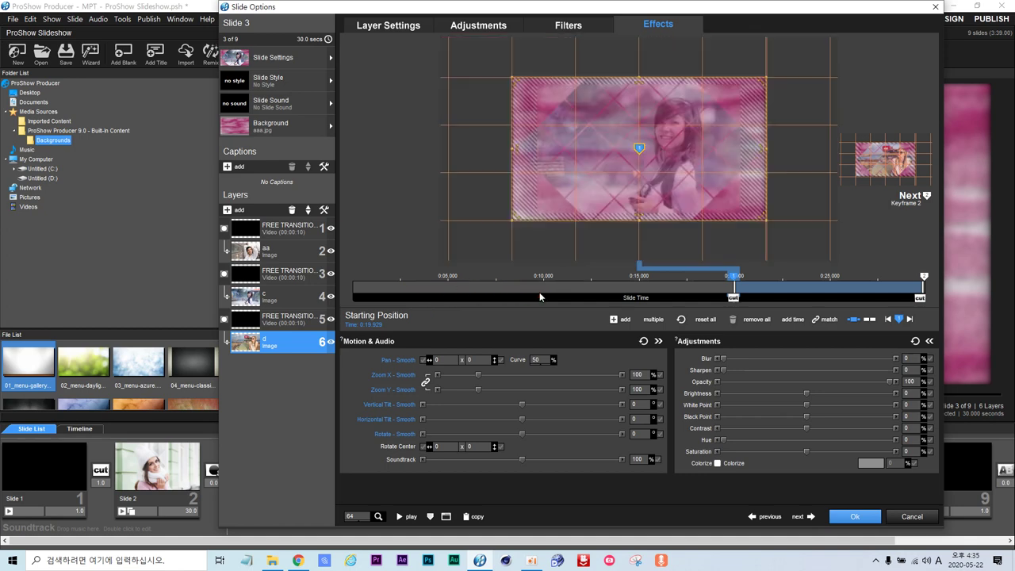
# - Add image b as a new layer and move it to the top of the layer list, above the first transition mask
pyautogui.click(227, 211)
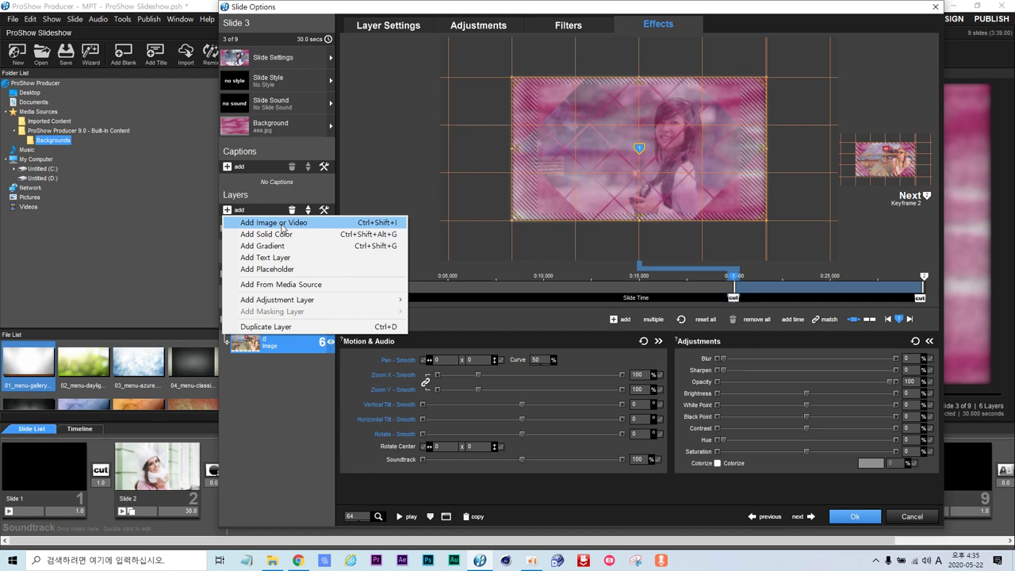
pyautogui.click(281, 224)
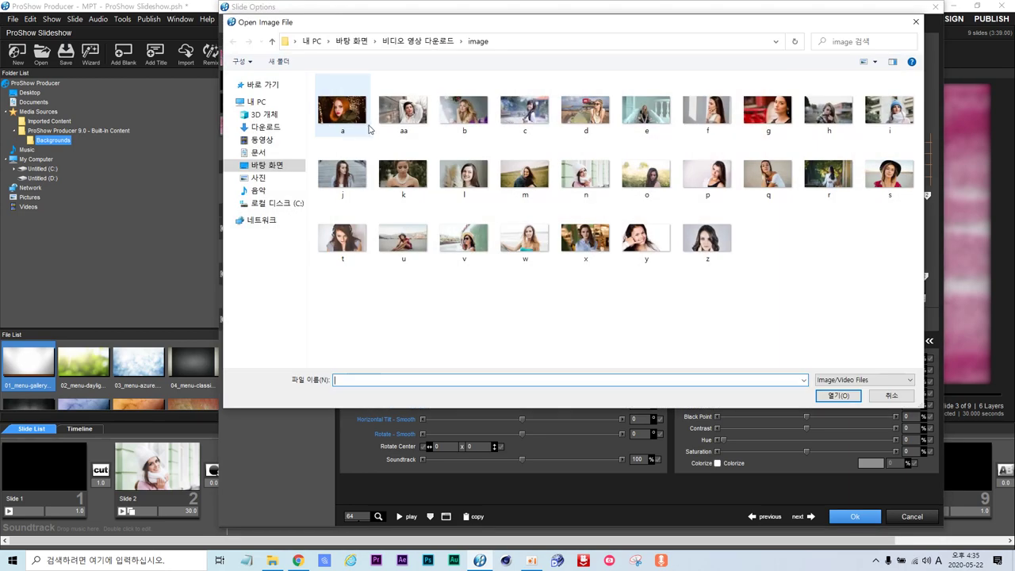
pyautogui.doubleClick(463, 116)
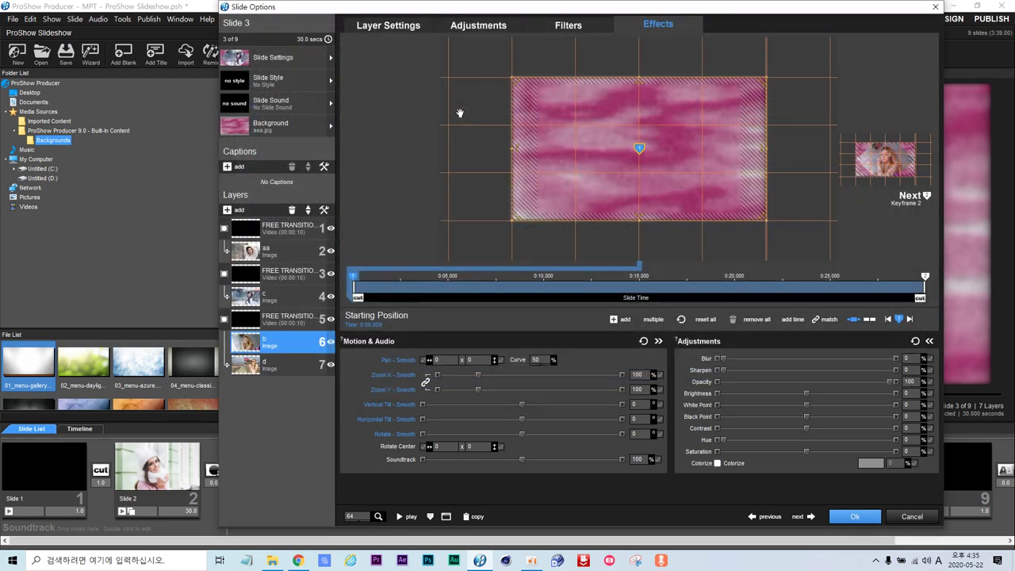
pyautogui.moveTo(258, 347); pyautogui.dragTo(255, 226)
pyautogui.rightClick(254, 226)
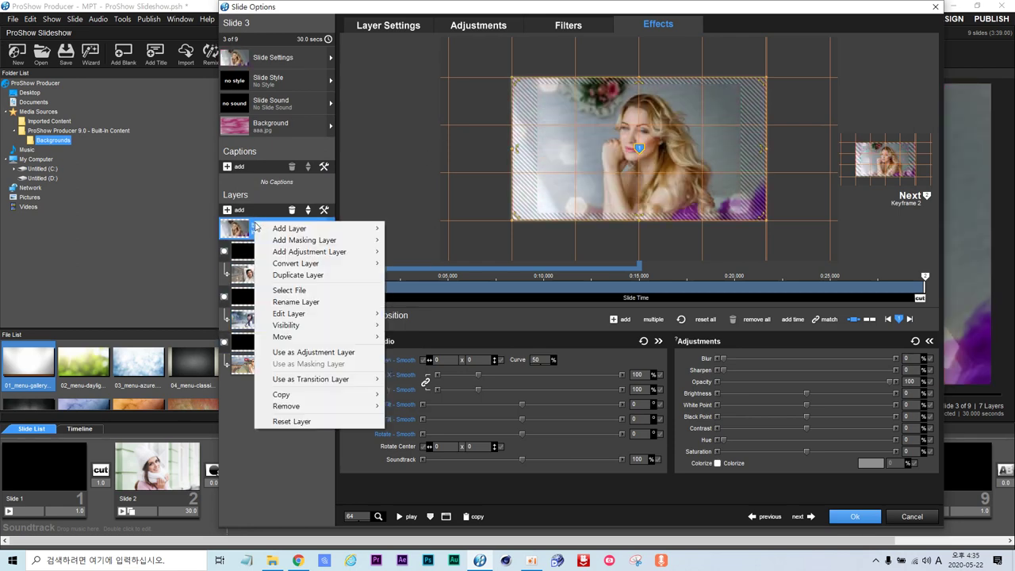
pyautogui.moveTo(300, 241)
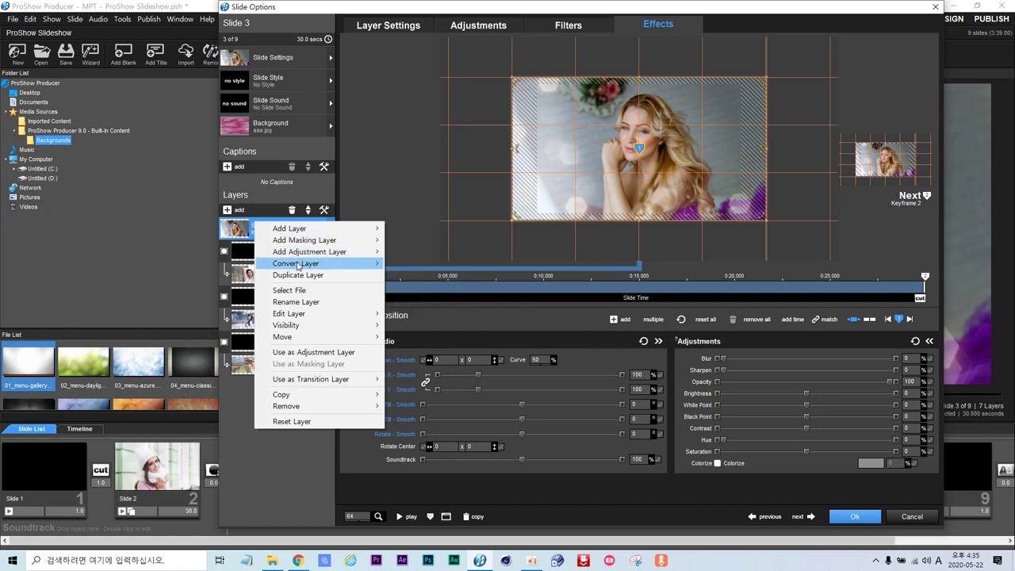
pyautogui.press('Escape')
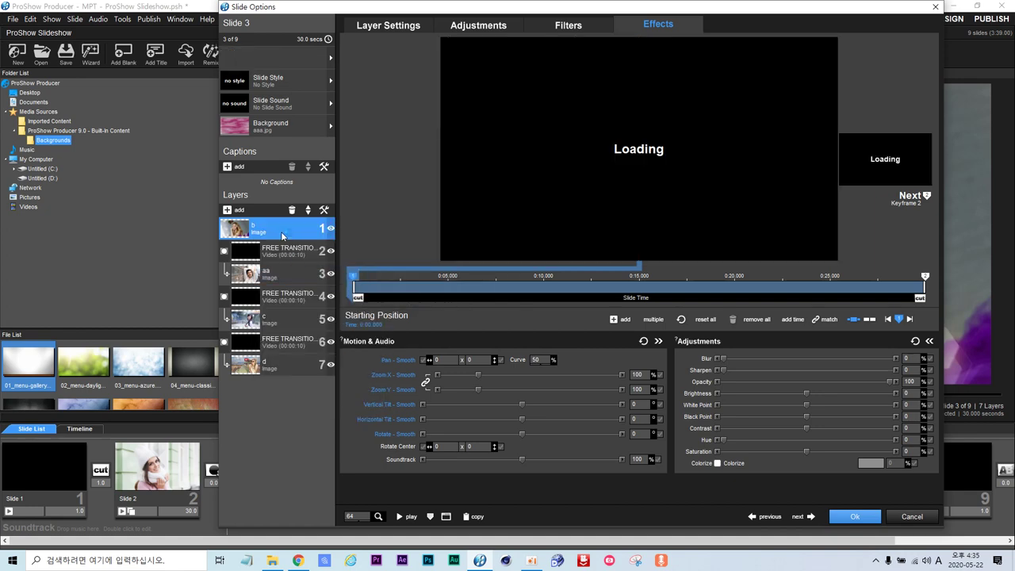
# - Duplicate the photo b layer to get three copies, and move the lowest copy to the end of the layer list, below photo d
pyautogui.rightClick(283, 230)
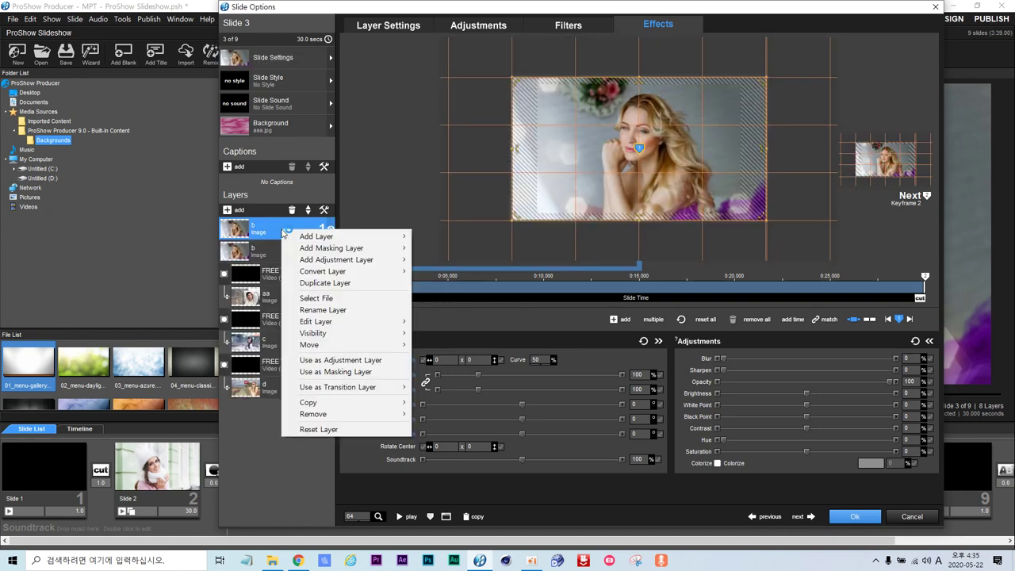
pyautogui.click(323, 282)
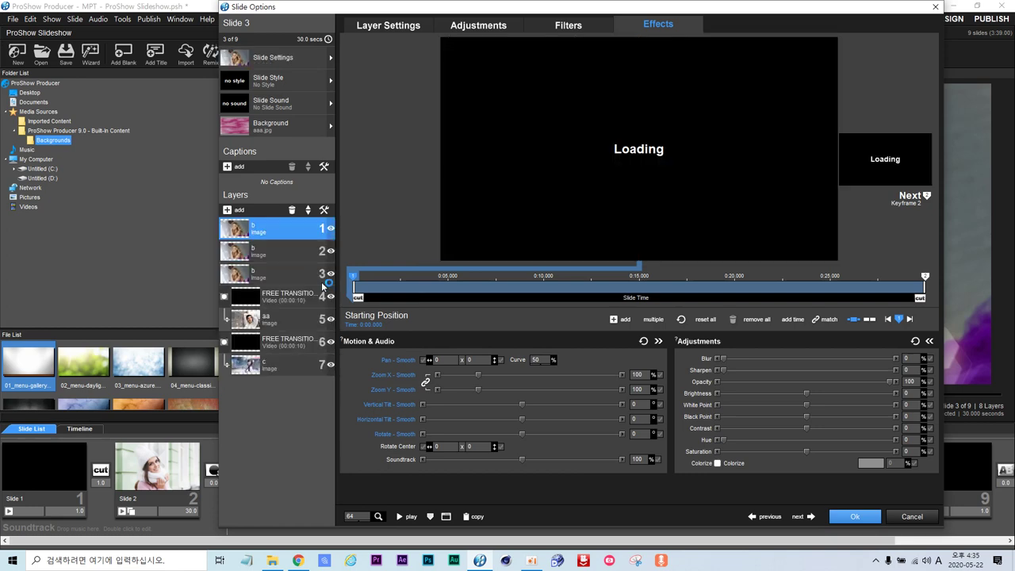
pyautogui.click(277, 280)
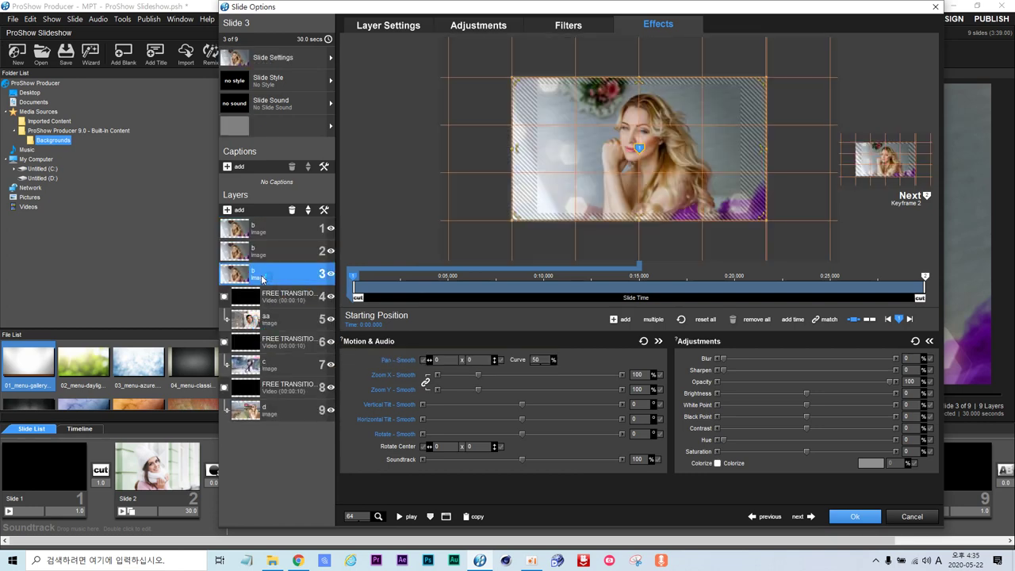
pyautogui.click(310, 214)
pyautogui.click(309, 213)
pyautogui.click(309, 213)
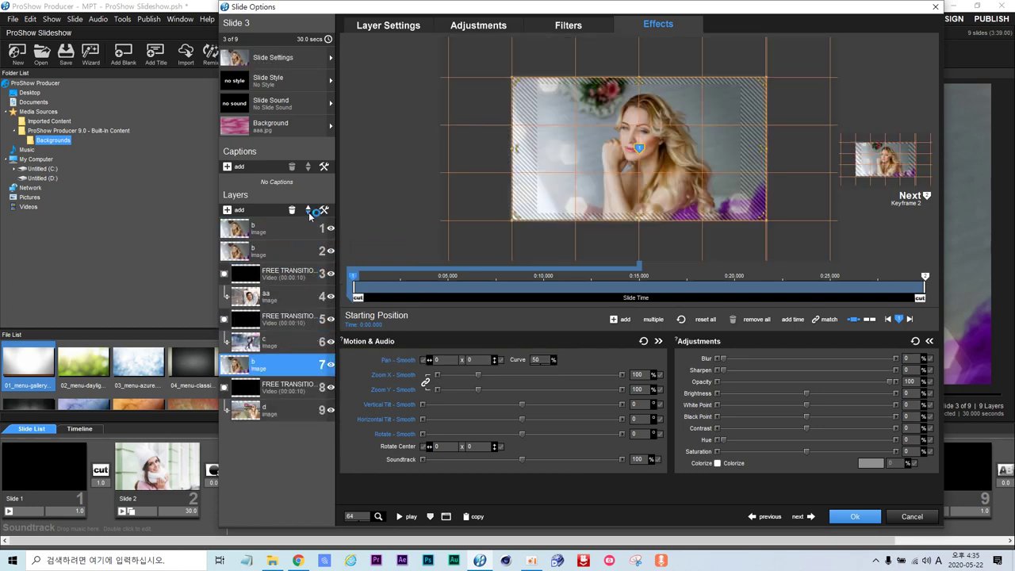
pyautogui.click(309, 214)
pyautogui.click(309, 213)
# - Move the second copy of photo b directly below photo c, and the first copy directly below photo aa
pyautogui.click(268, 248)
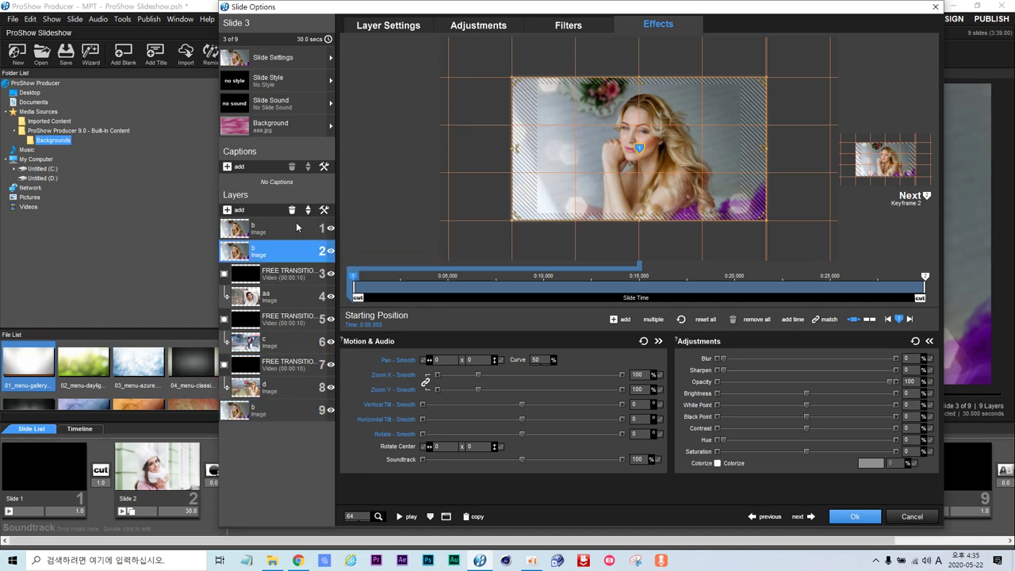
pyautogui.click(309, 214)
pyautogui.click(309, 213)
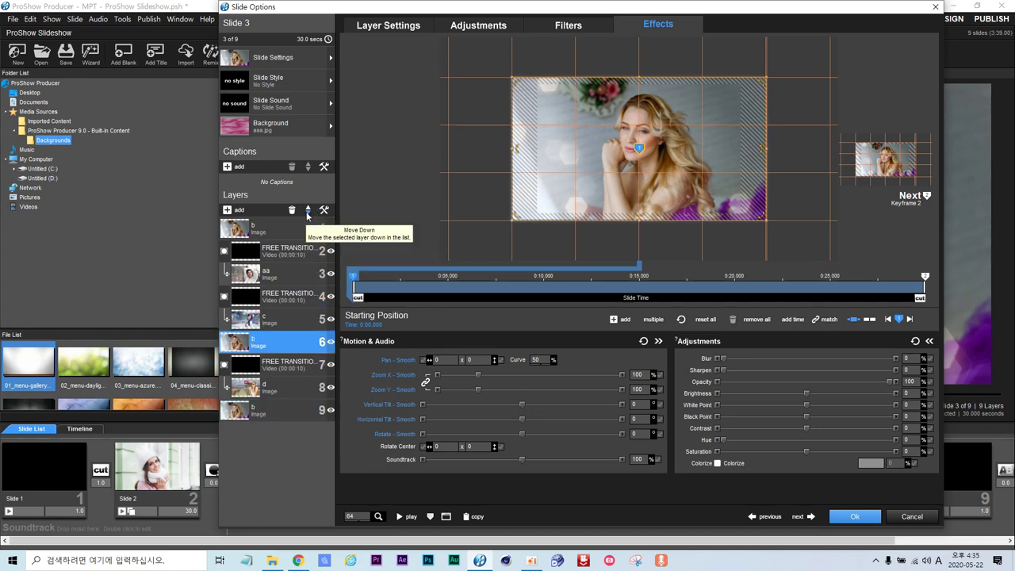
pyautogui.click(295, 225)
pyautogui.click(309, 213)
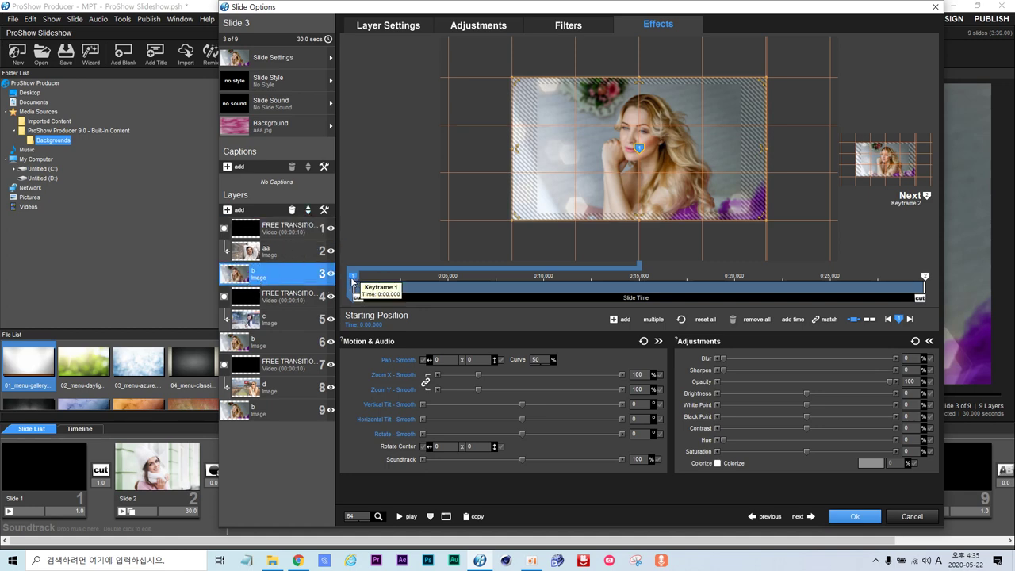
# - Set the ending keyframe of the photo b layer below aa to about 10 seconds
pyautogui.click(274, 254)
pyautogui.click(278, 231)
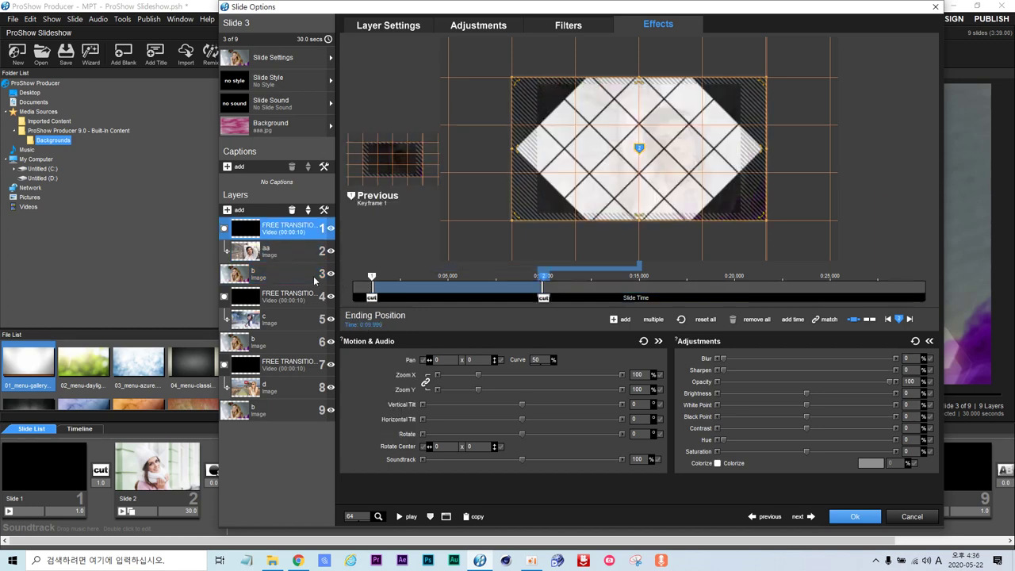
pyautogui.click(258, 279)
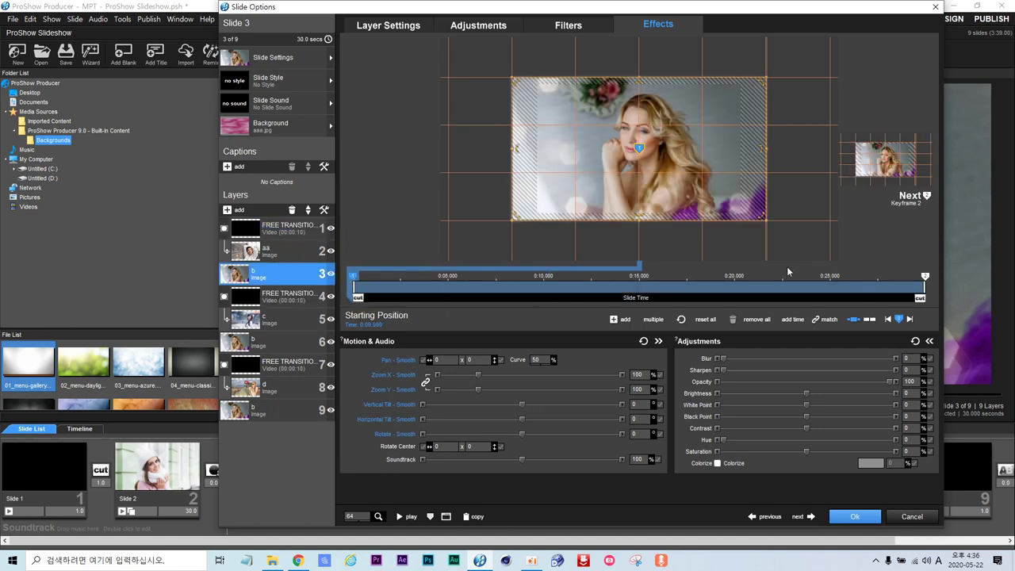
pyautogui.click(924, 276)
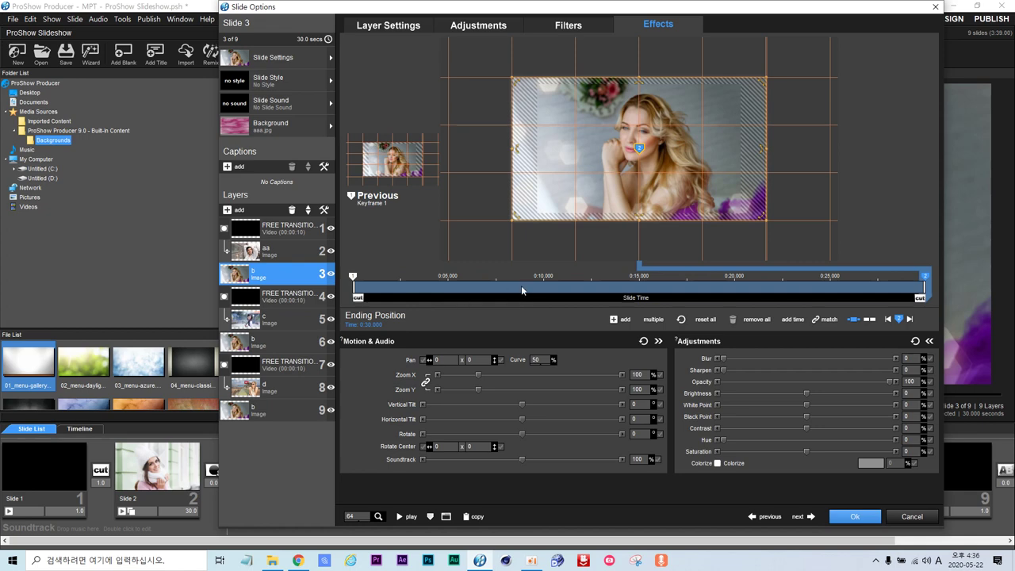
pyautogui.click(378, 324)
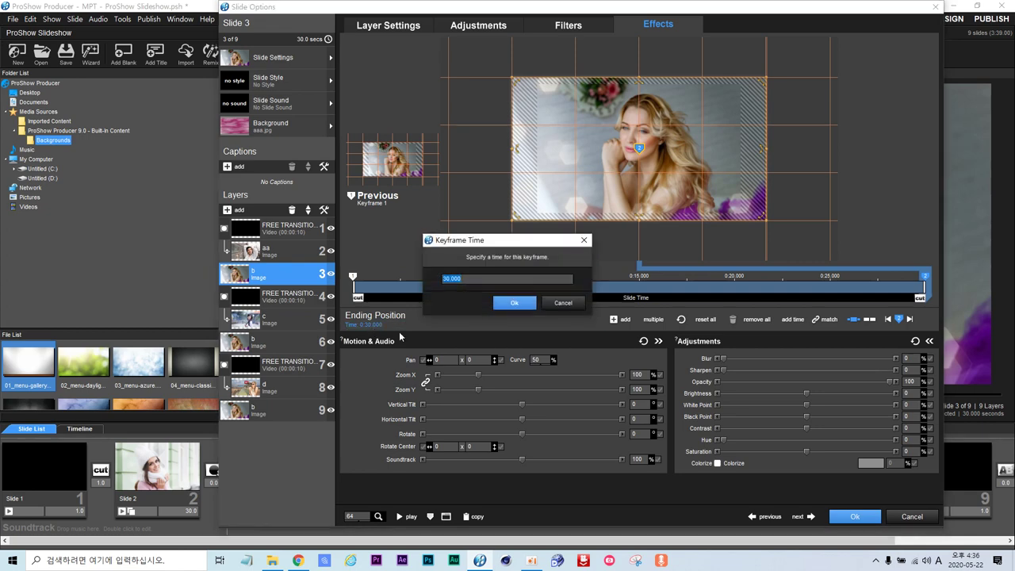
pyautogui.press('BackSpace')
pyautogui.click(513, 302)
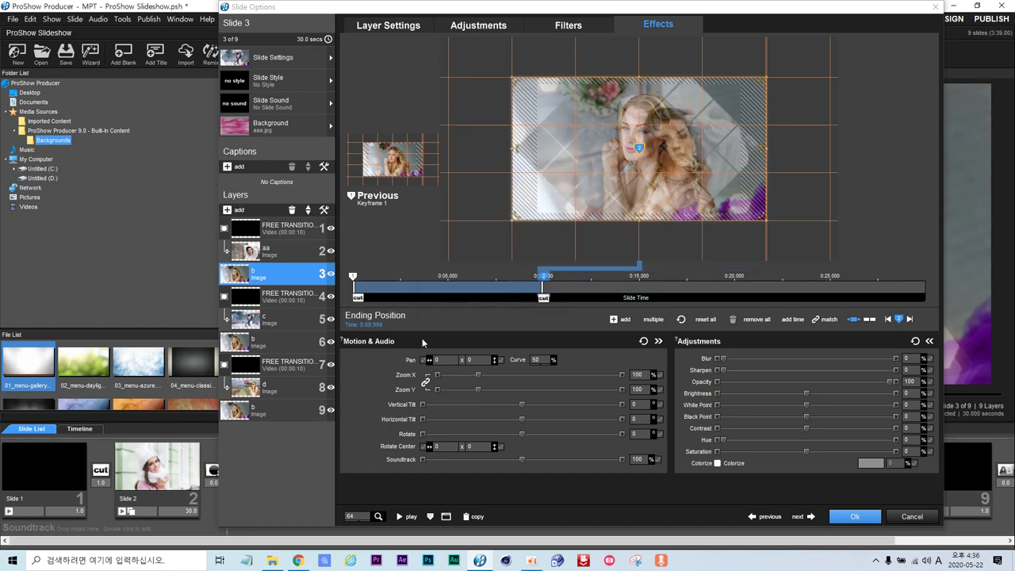
# - Set the photo b layer below photo c to start at 10 seconds and end at 20 seconds
pyautogui.click(268, 345)
pyautogui.click(353, 279)
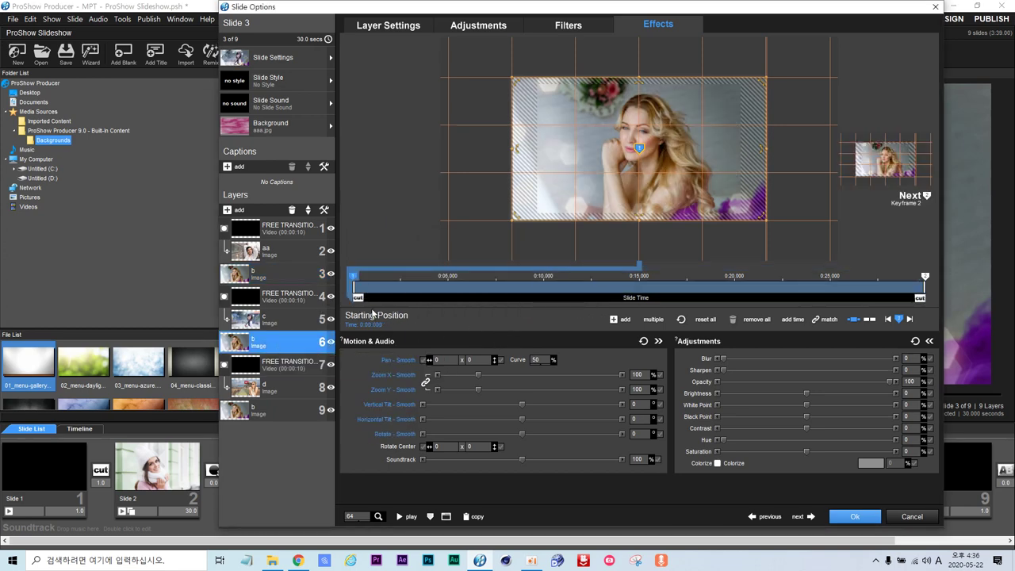
pyautogui.click(377, 326)
pyautogui.write('10')
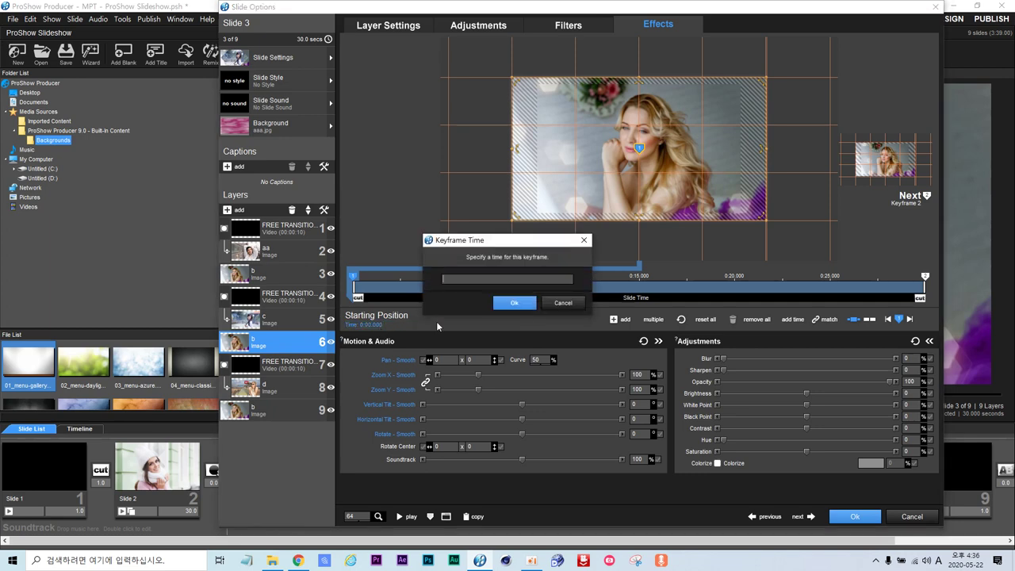
pyautogui.click(513, 302)
pyautogui.click(922, 279)
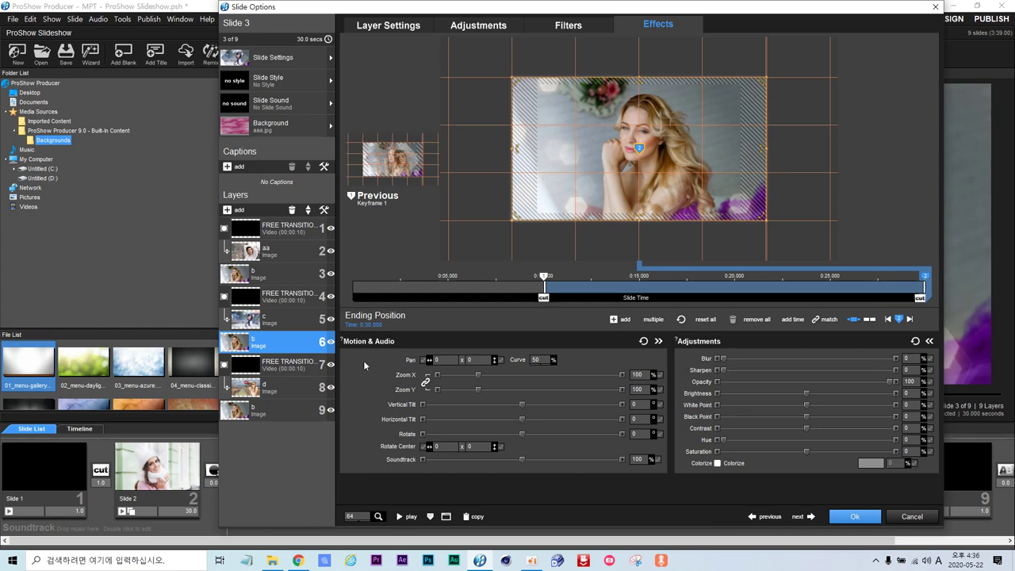
pyautogui.click(379, 326)
pyautogui.write('20')
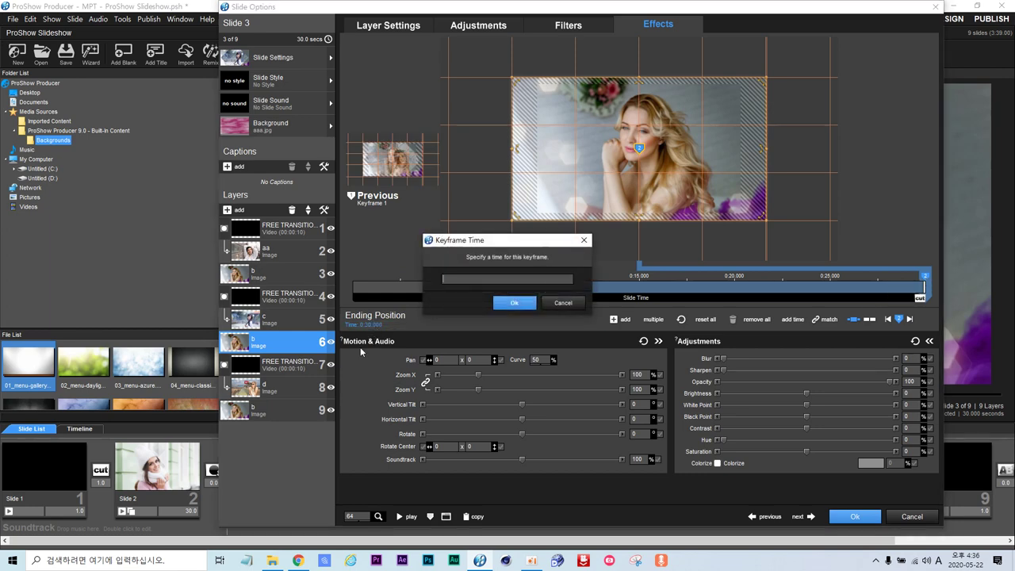
pyautogui.press('Return')
# - Set the starting keyframe of the photo b layer below photo d to 20 seconds
pyautogui.click(262, 413)
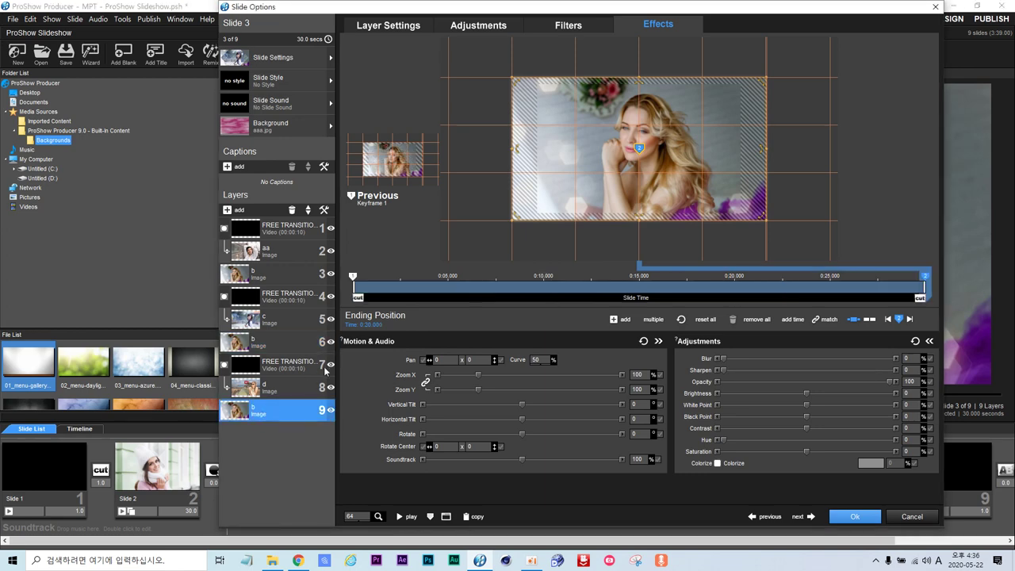
pyautogui.click(356, 276)
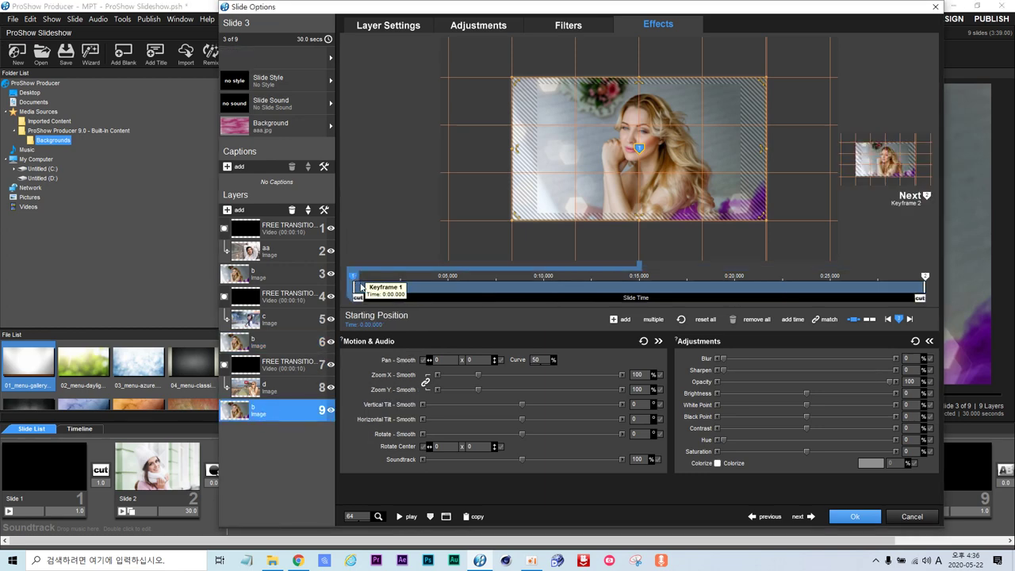
pyautogui.click(380, 326)
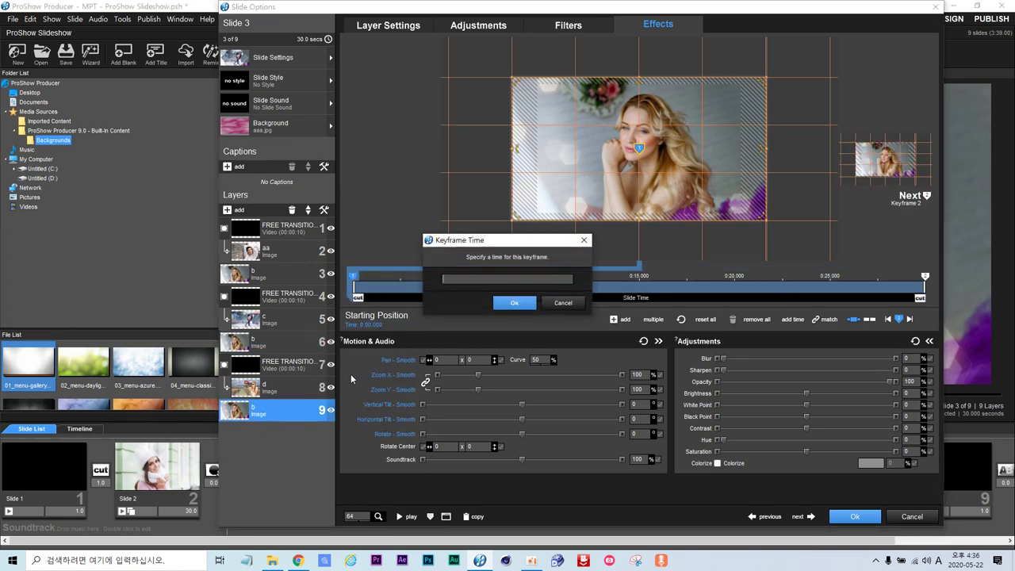
pyautogui.write('20')
pyautogui.click(514, 302)
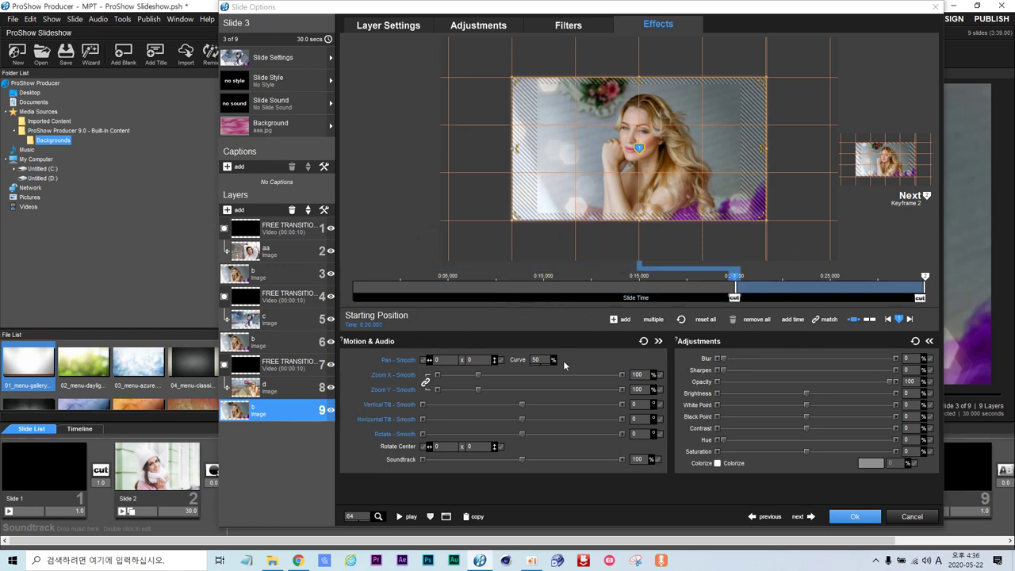
pyautogui.moveTo(366, 297); pyautogui.dragTo(916, 298)
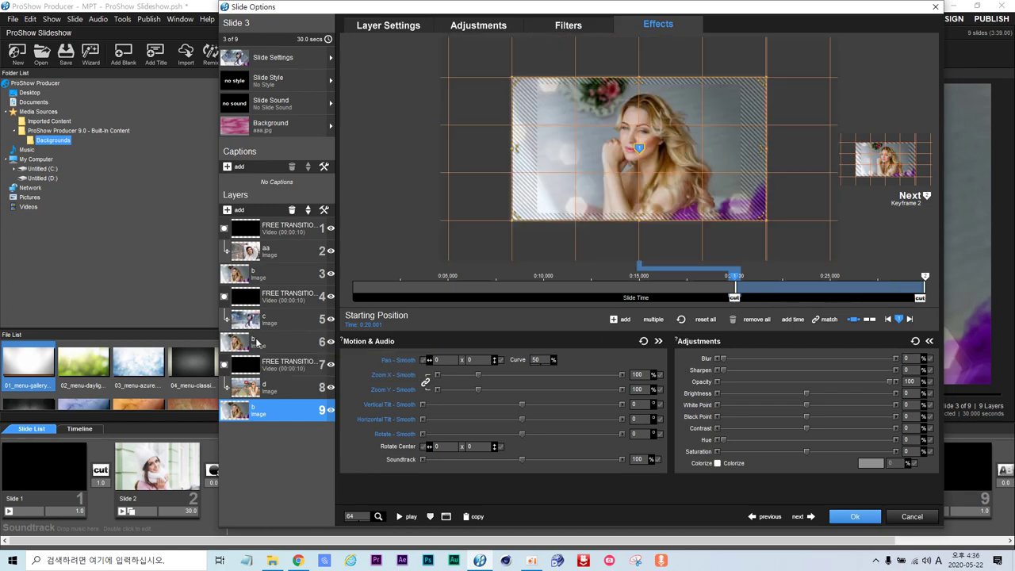
# - Replace the photo b layer below photo c with image j
pyautogui.rightClick(256, 342)
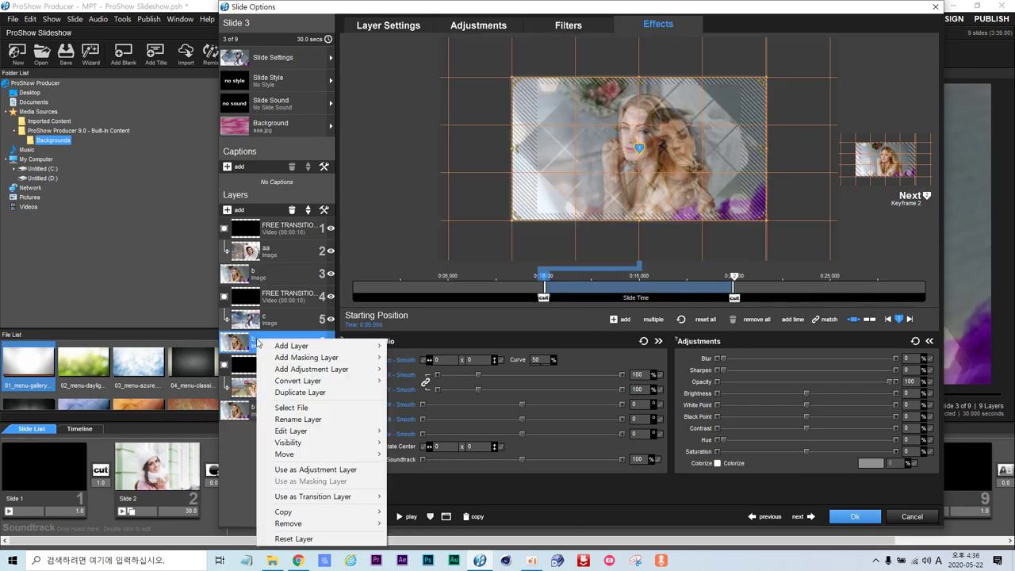
pyautogui.click(292, 407)
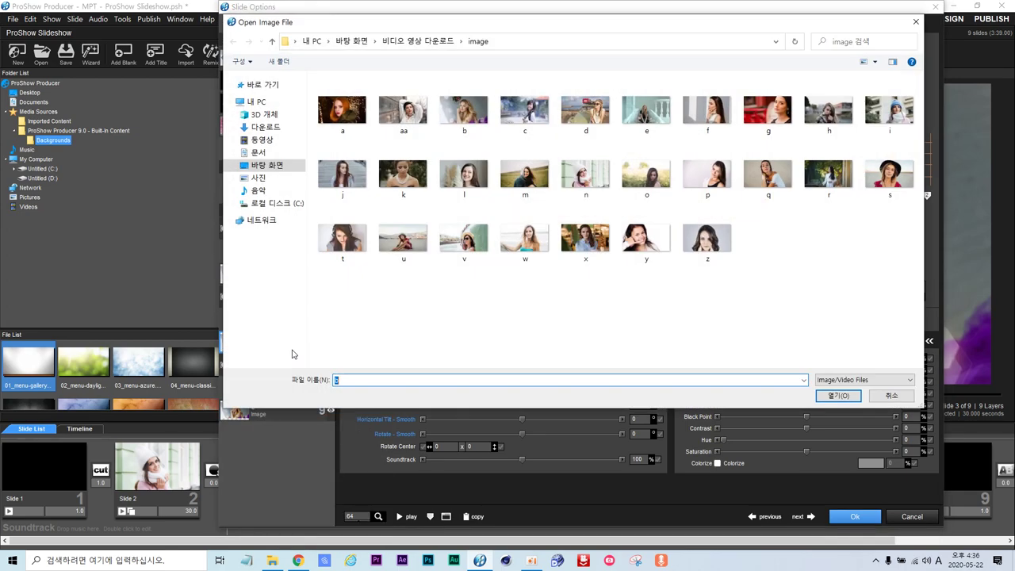
pyautogui.doubleClick(324, 172)
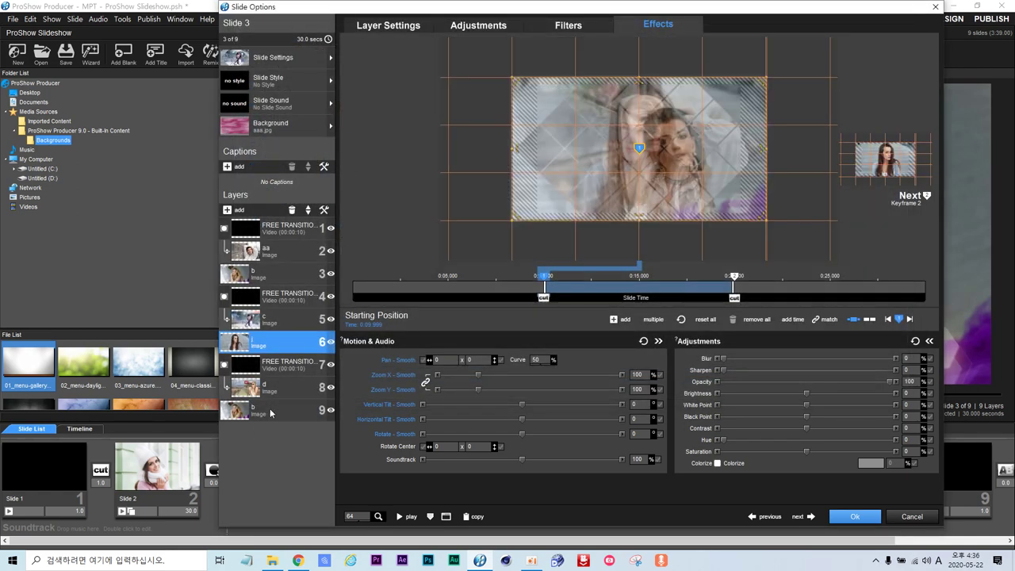
# - Replace the photo b layer at the end of the layer list with image k
pyautogui.click(270, 412)
pyautogui.rightClick(270, 412)
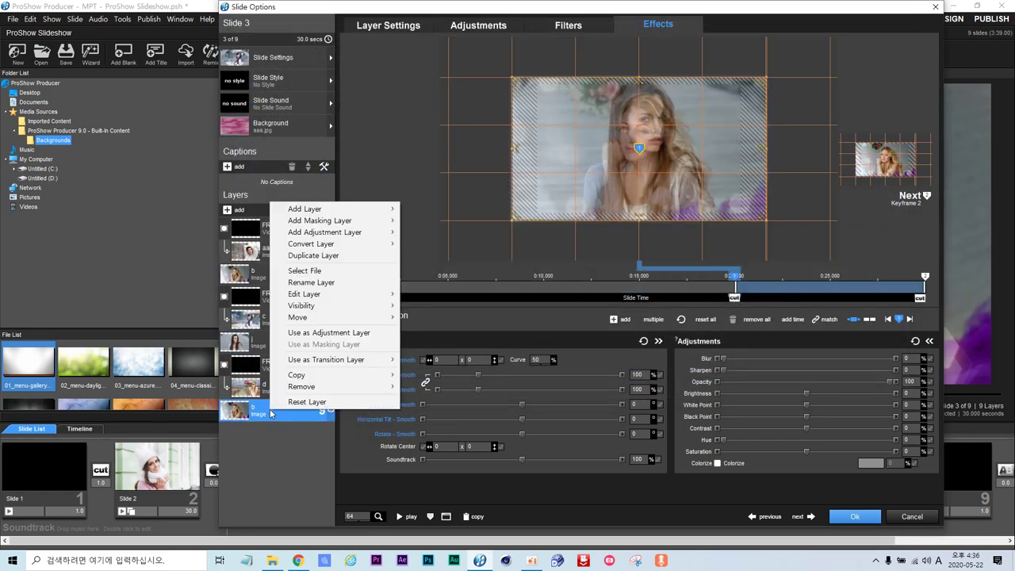
pyautogui.click(313, 272)
pyautogui.click(414, 176)
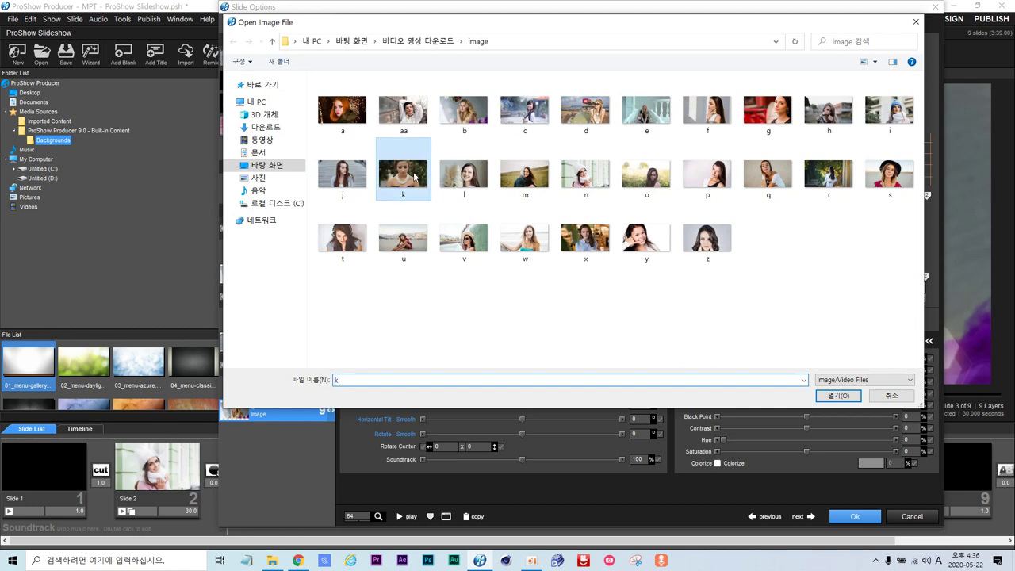
pyautogui.doubleClick(414, 176)
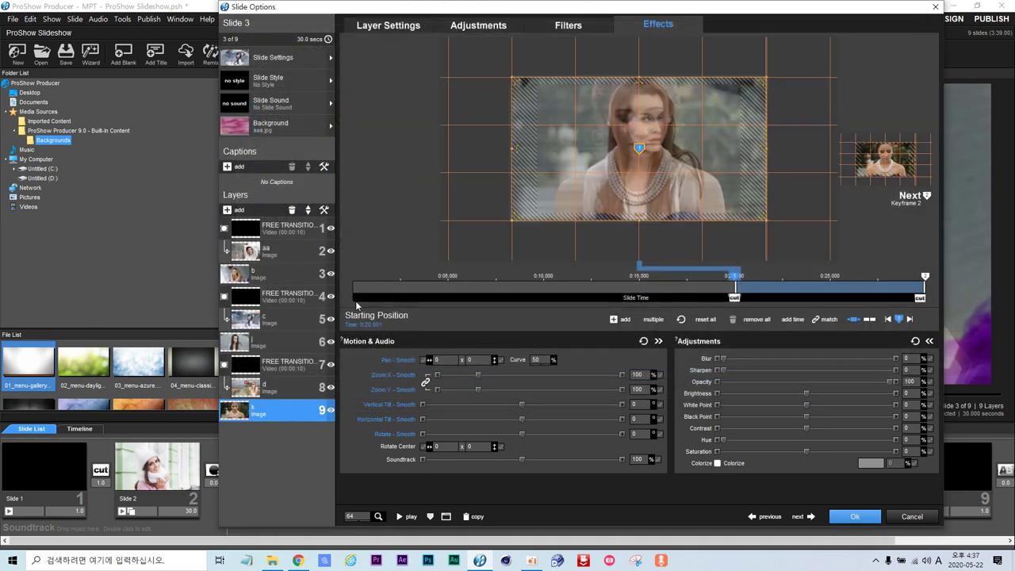
pyautogui.moveTo(368, 302)
pyautogui.mouseDown()
pyautogui.moveTo(542, 288)
pyautogui.moveTo(825, 296)
pyautogui.moveTo(779, 297)
pyautogui.mouseUp()
# - Add a middle keyframe to photo aa at about 5 seconds and set its Zoom X and Y to 120%
pyautogui.click(254, 256)
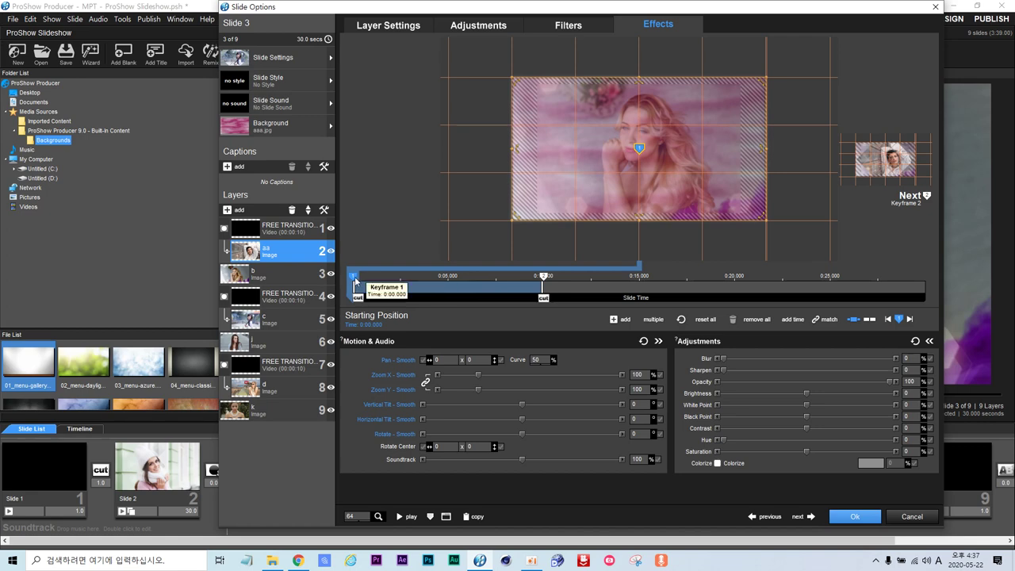
pyautogui.doubleClick(447, 279)
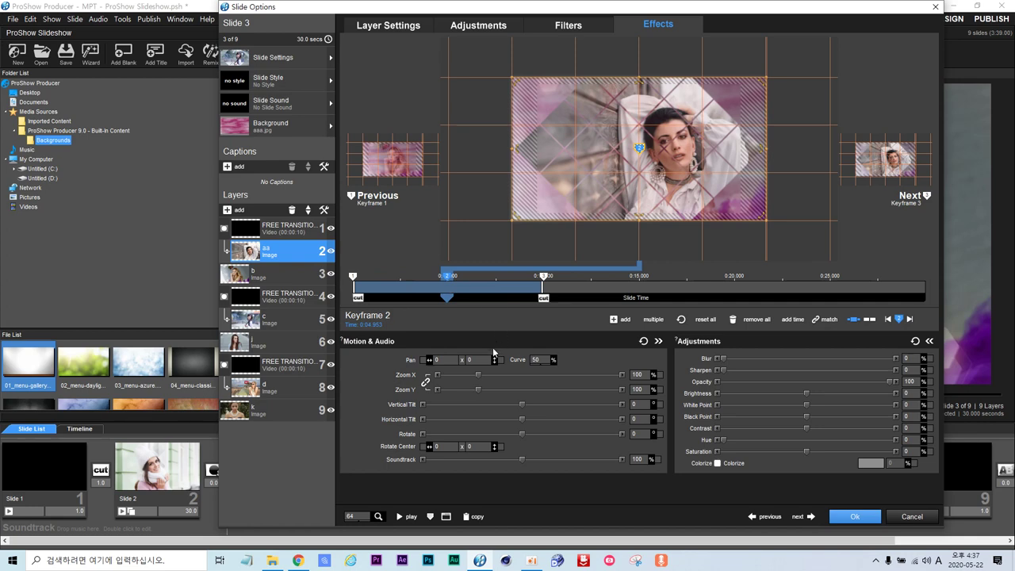
pyautogui.click(643, 375)
pyautogui.press('BackSpace')
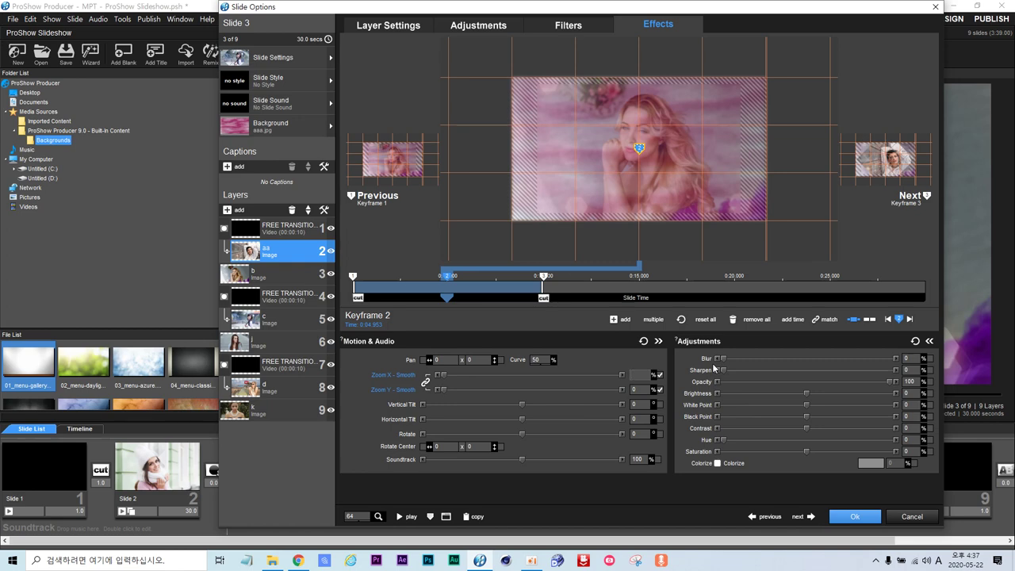
pyautogui.write('120')
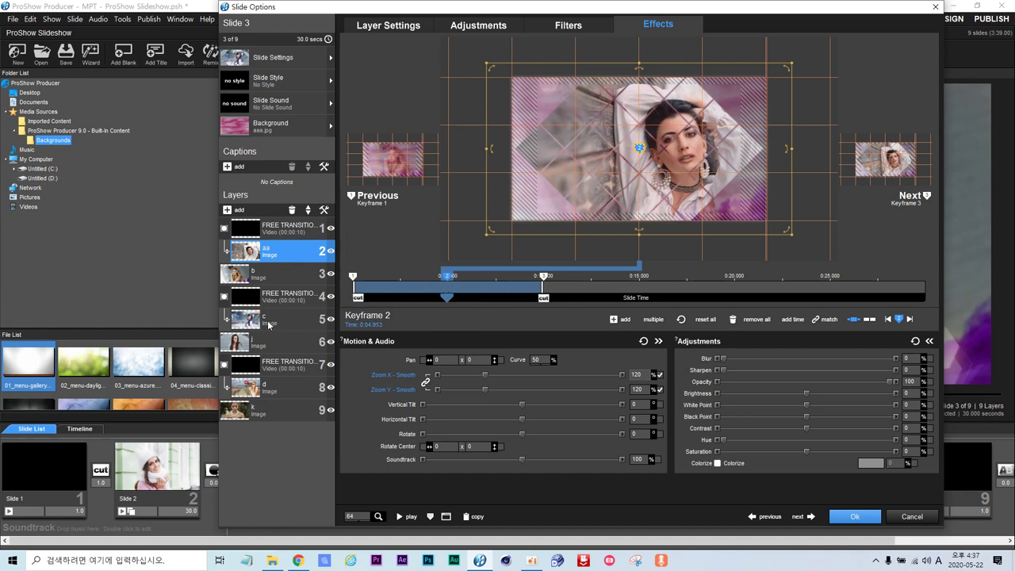
# - Add a middle keyframe to photo c at about 15 seconds and set its Zoom X and Y to 120%
pyautogui.click(268, 321)
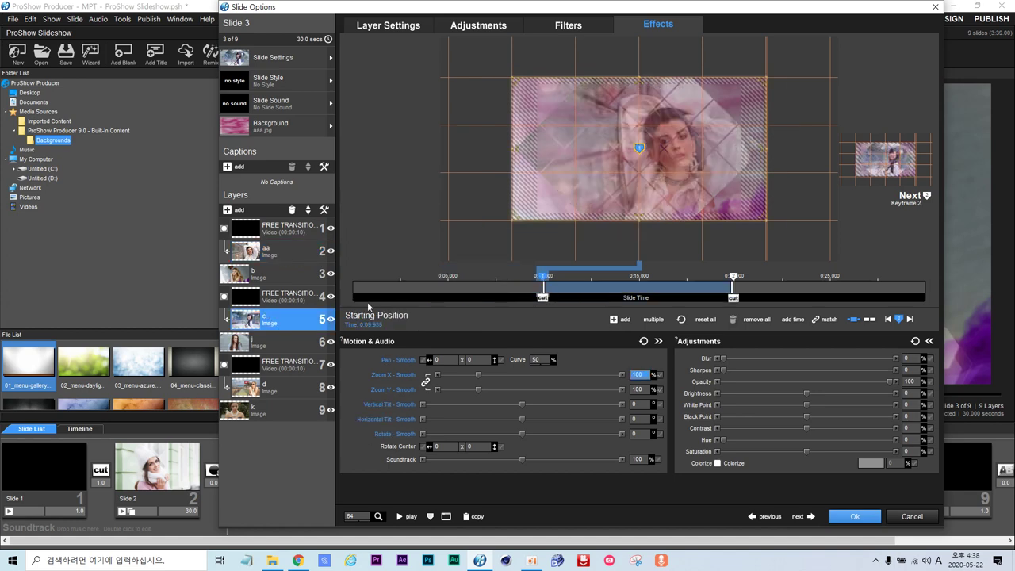
pyautogui.doubleClick(640, 285)
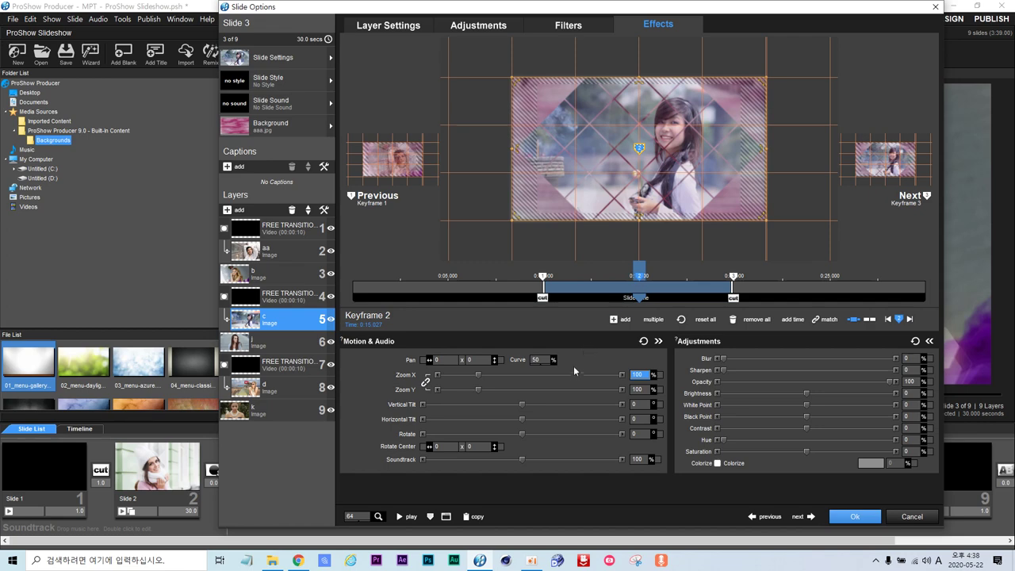
pyautogui.press('BackSpace')
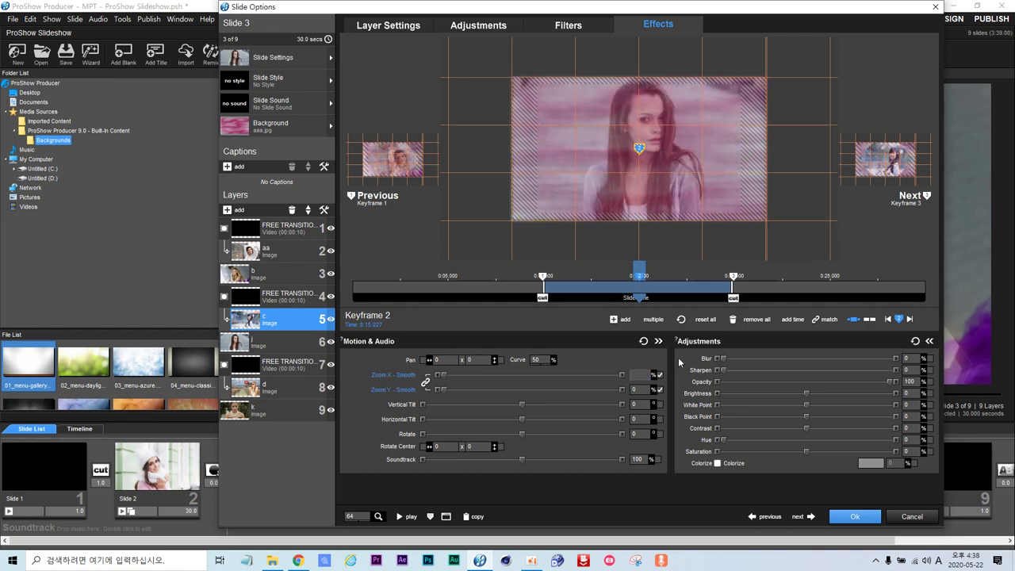
pyautogui.write('120')
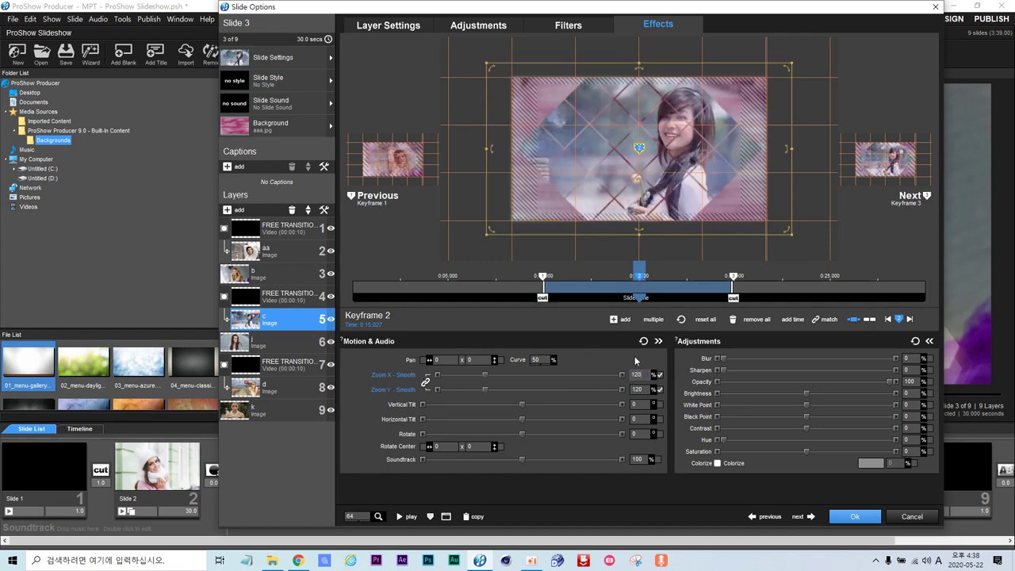
# - Add a middle keyframe to photo d at about 25 seconds with Zoom X and Y at 120%, and preview the slide
pyautogui.click(319, 384)
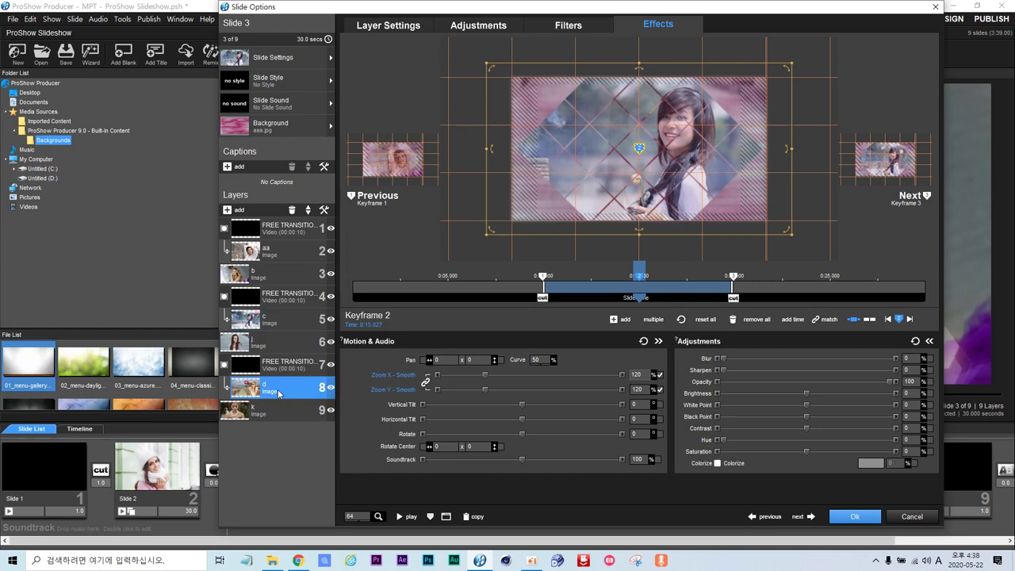
pyautogui.doubleClick(830, 279)
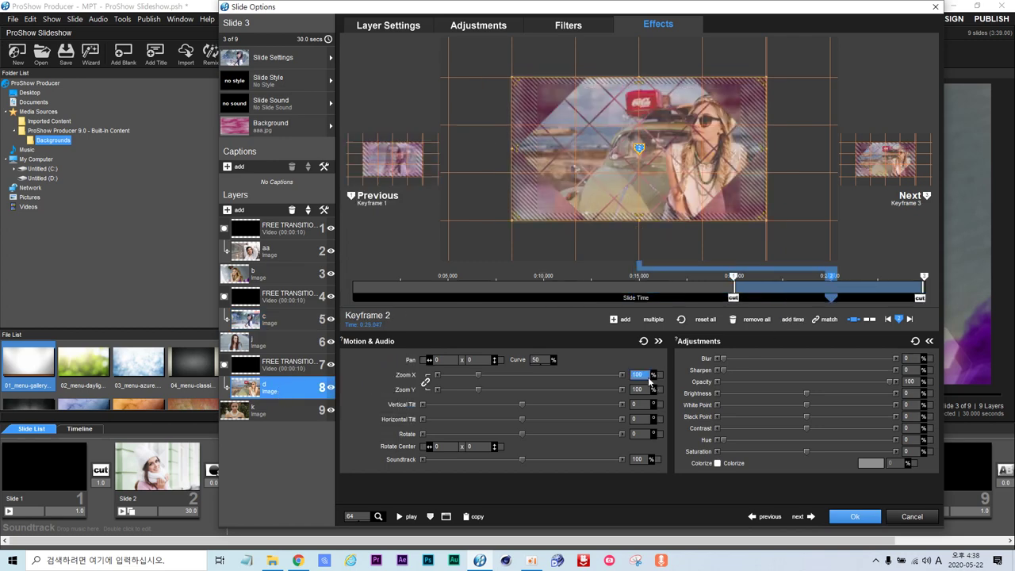
pyautogui.write('120')
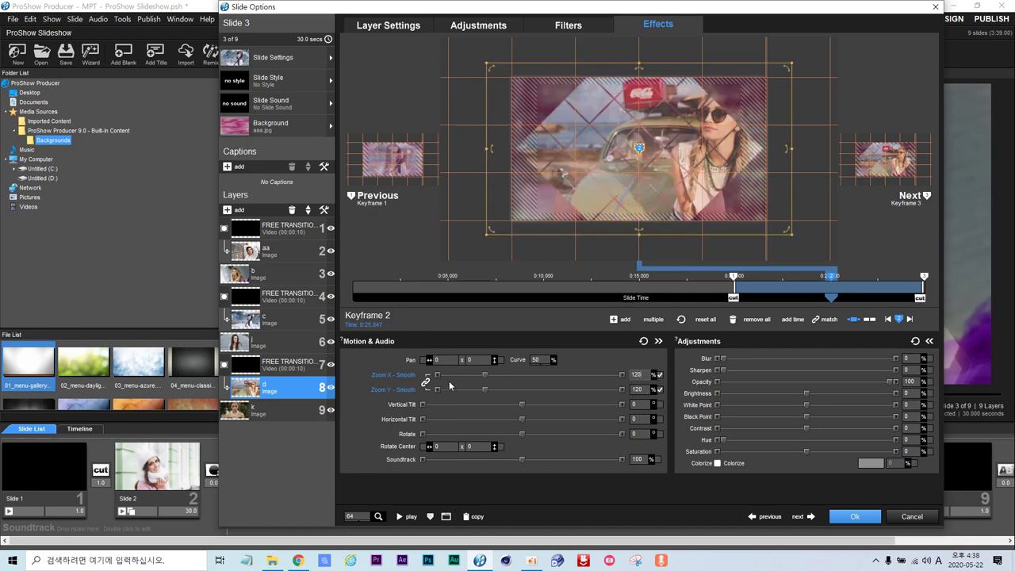
pyautogui.click(399, 518)
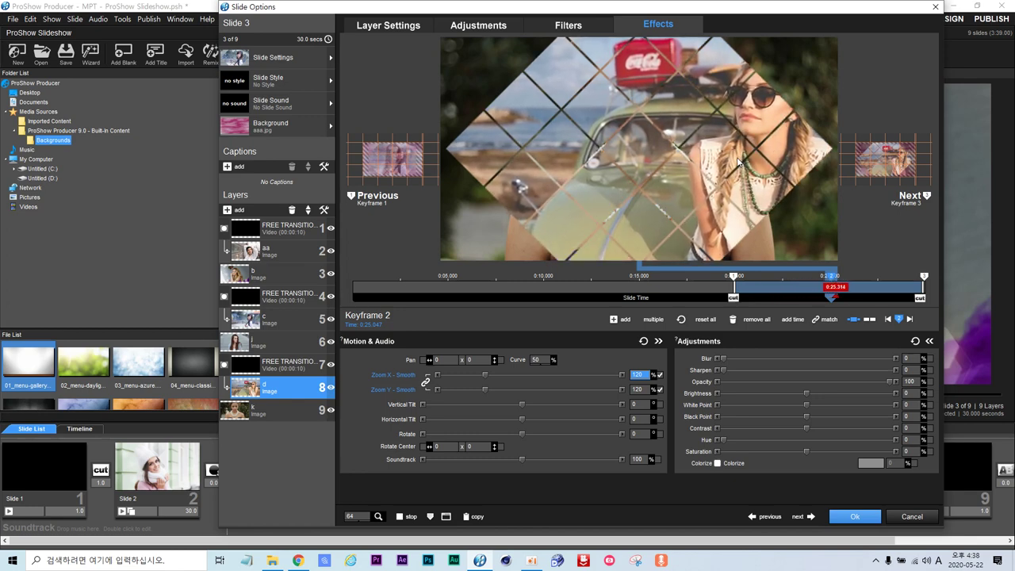
# - Add a middle keyframe to photo b at about 5 seconds, set Zoom X and Y to 150%, and pan it to about -6.02 x 0.73
pyautogui.click(264, 276)
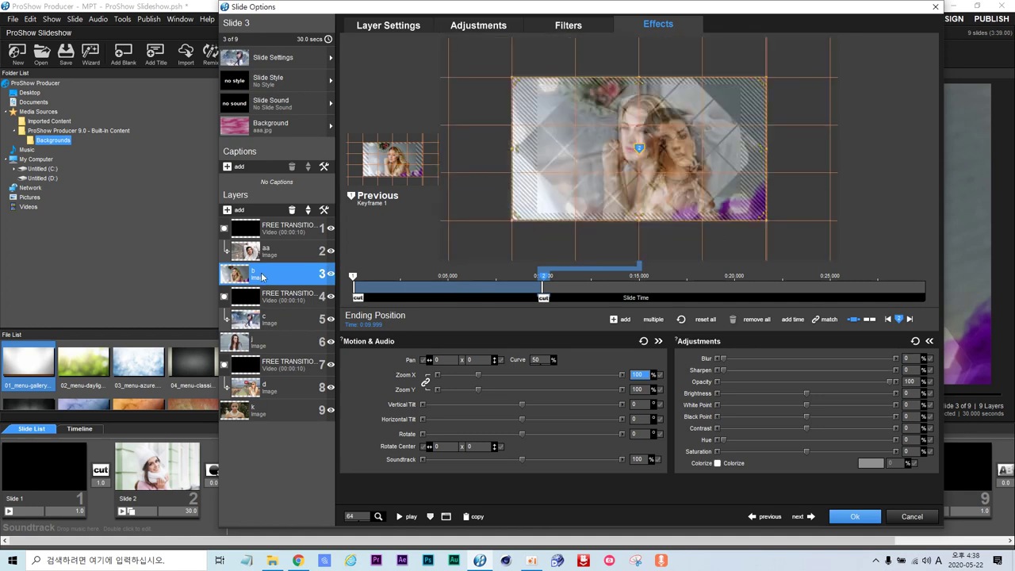
pyautogui.doubleClick(448, 280)
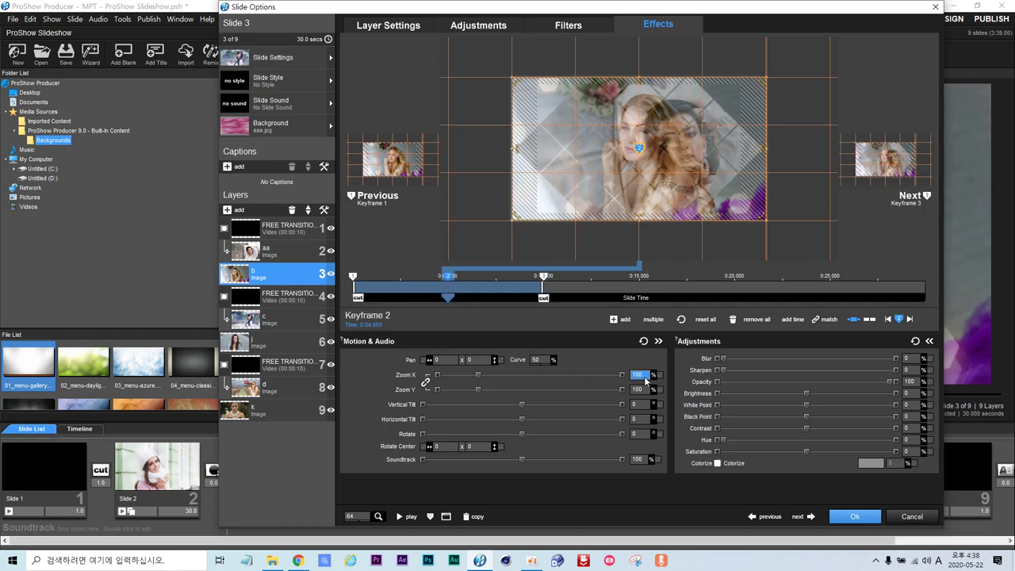
pyautogui.click(646, 379)
pyautogui.press('BackSpace')
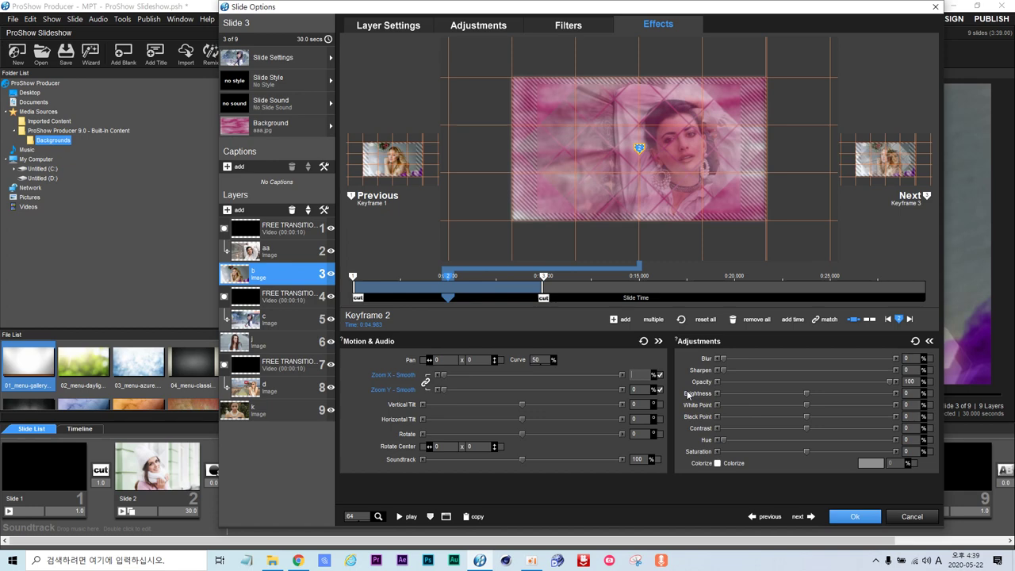
pyautogui.write('150')
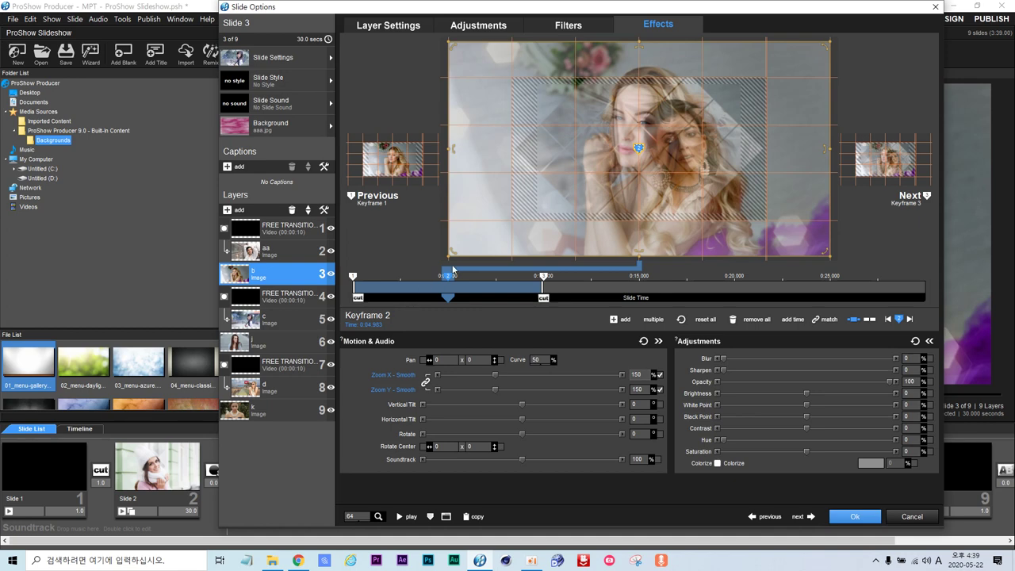
pyautogui.click(502, 237)
pyautogui.moveTo(502, 237); pyautogui.dragTo(487, 239)
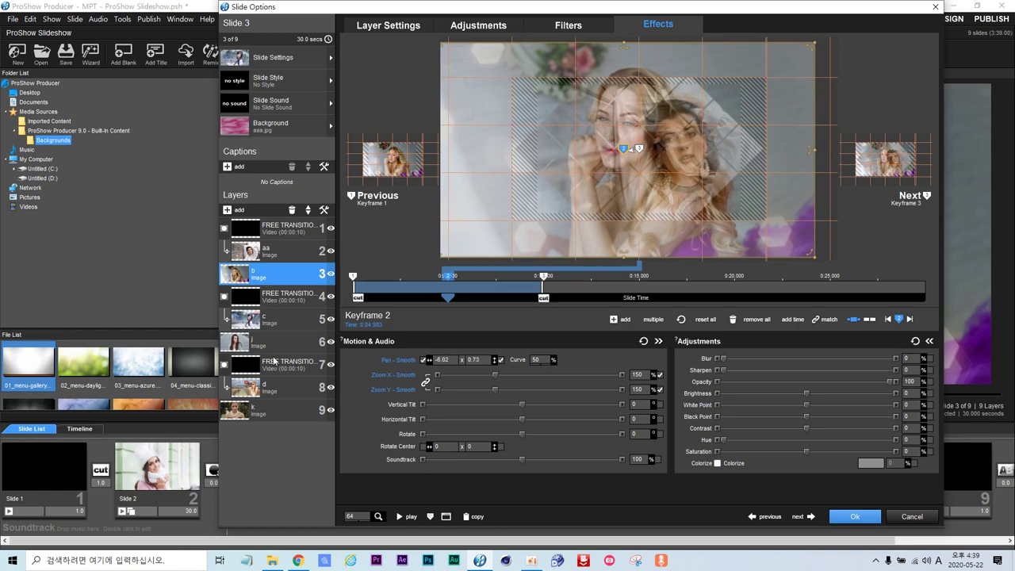
# - Add a middle keyframe to photo j at 15 seconds, set Zoom X and Y to 150%, and pan it to about 4.98 x 3.32
pyautogui.click(266, 348)
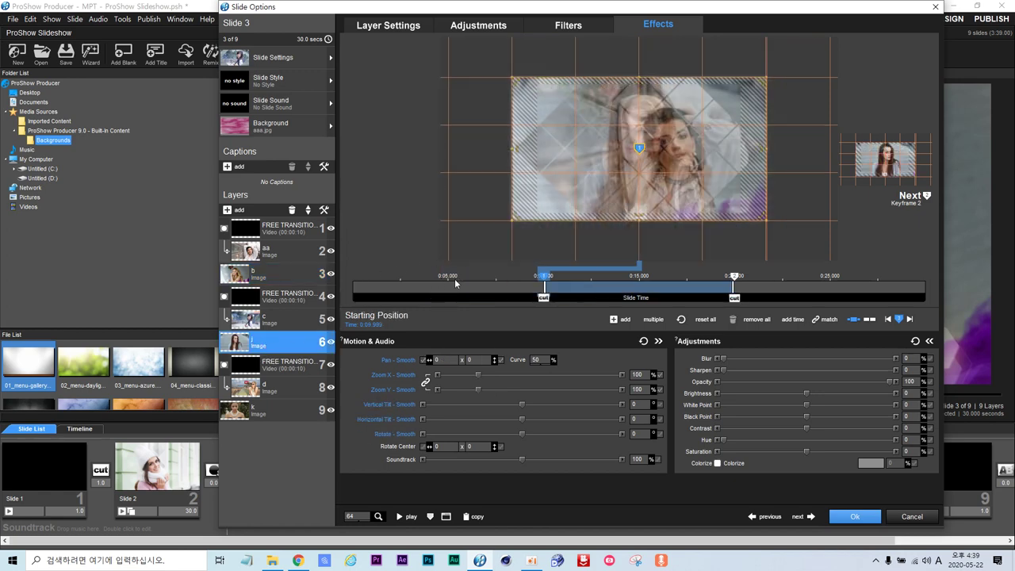
pyautogui.click(640, 283)
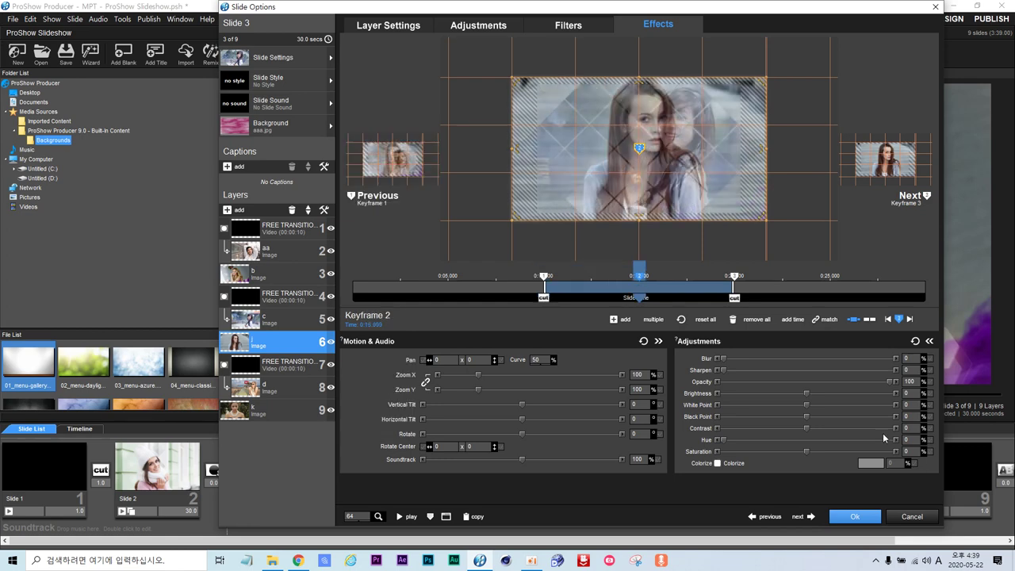
pyautogui.doubleClick(644, 375)
pyautogui.write('15')
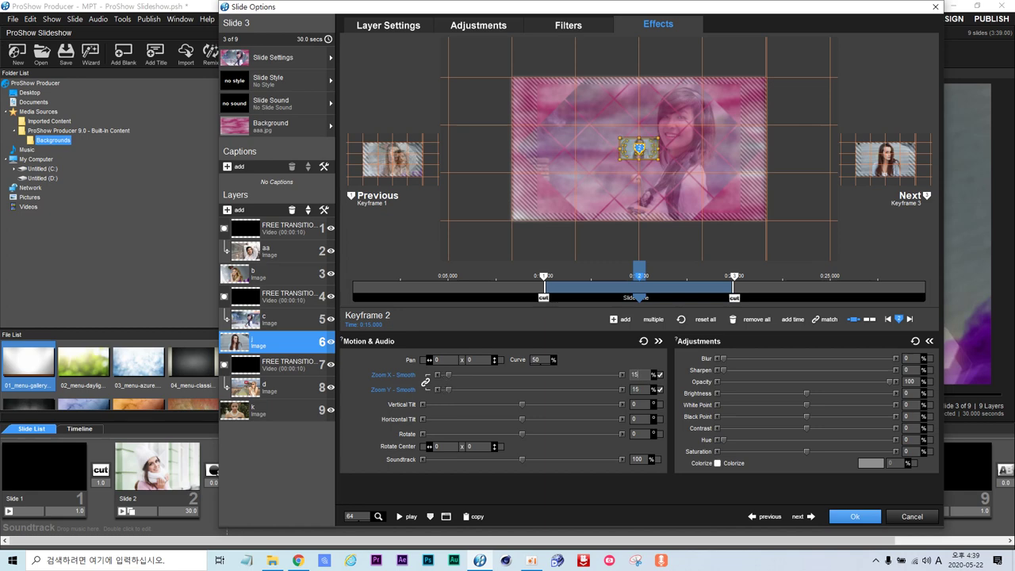
pyautogui.write('0')
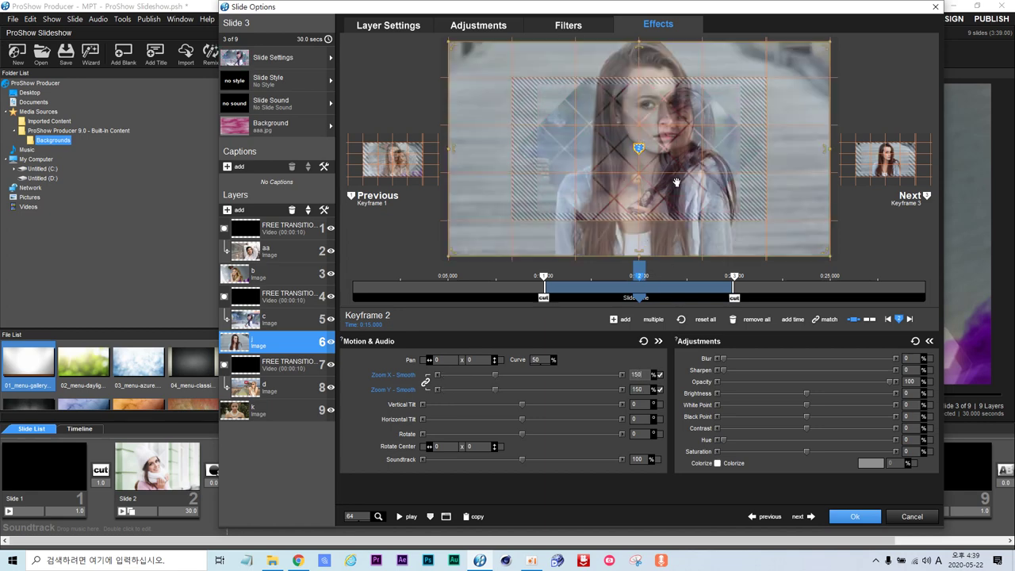
pyautogui.moveTo(684, 184); pyautogui.dragTo(689, 188)
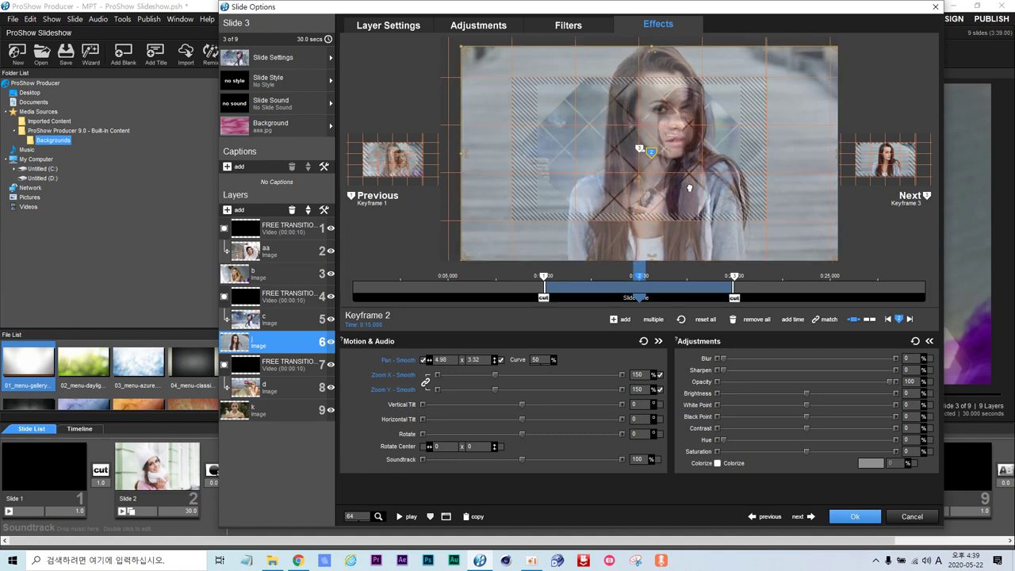
# - Add a middle keyframe to photo k at about 25 seconds with 150% Zoom X and Y, and pan it to about -3.11 x 2.95
pyautogui.click(279, 411)
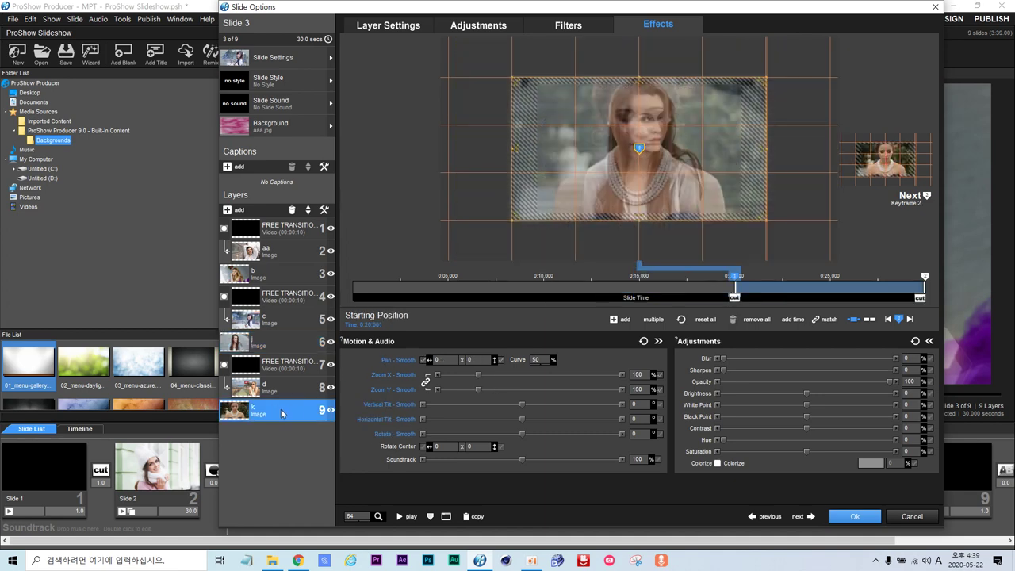
pyautogui.doubleClick(830, 284)
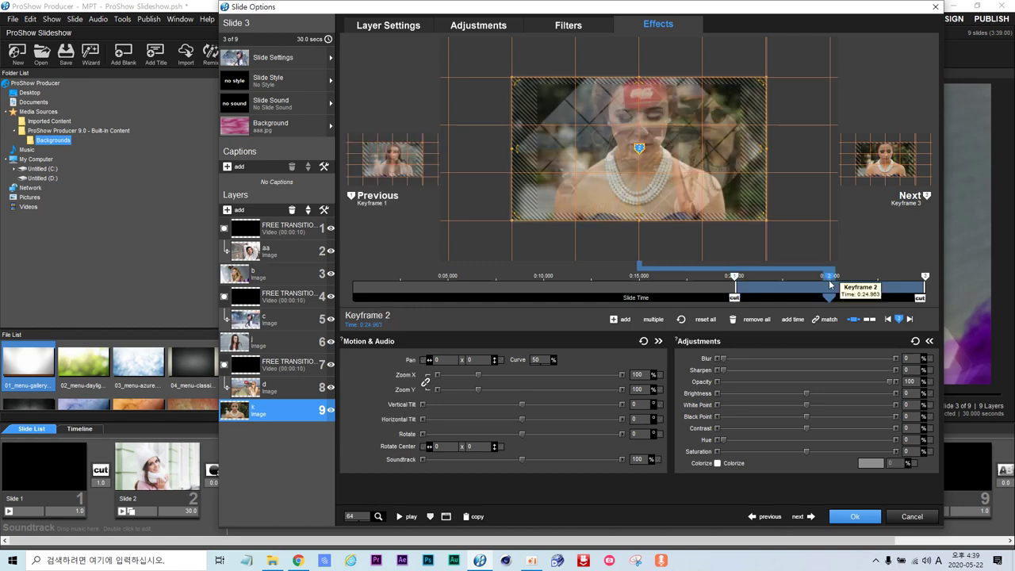
pyautogui.click(644, 376)
pyautogui.write('150')
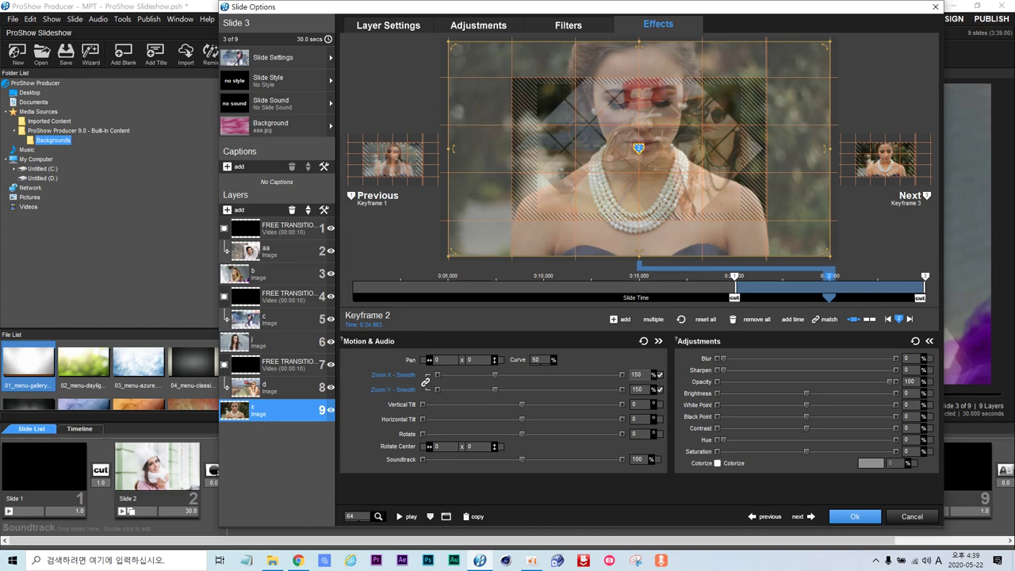
pyautogui.moveTo(650, 199); pyautogui.dragTo(639, 206)
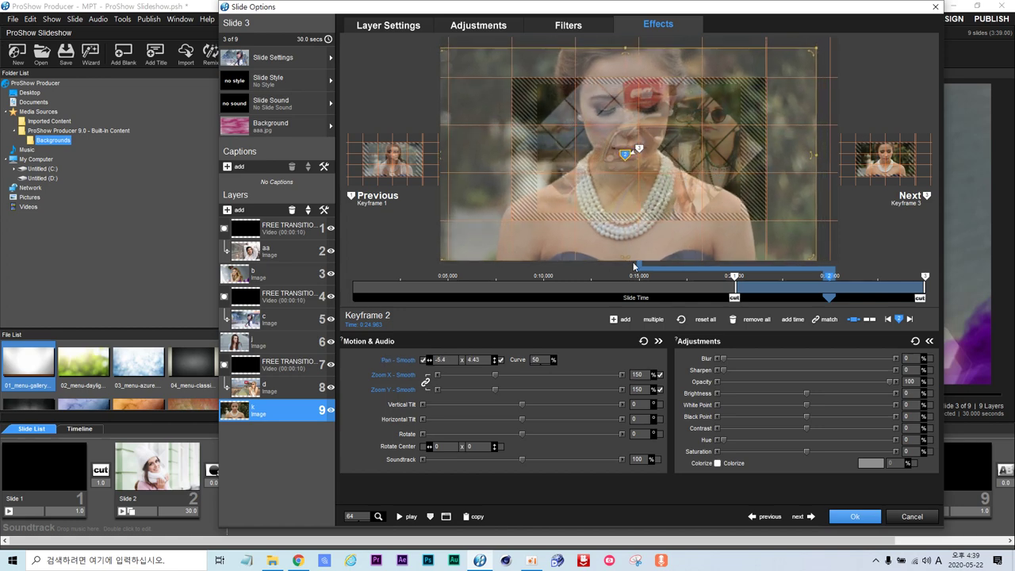
pyautogui.click(402, 518)
pyautogui.moveTo(628, 162); pyautogui.dragTo(635, 162)
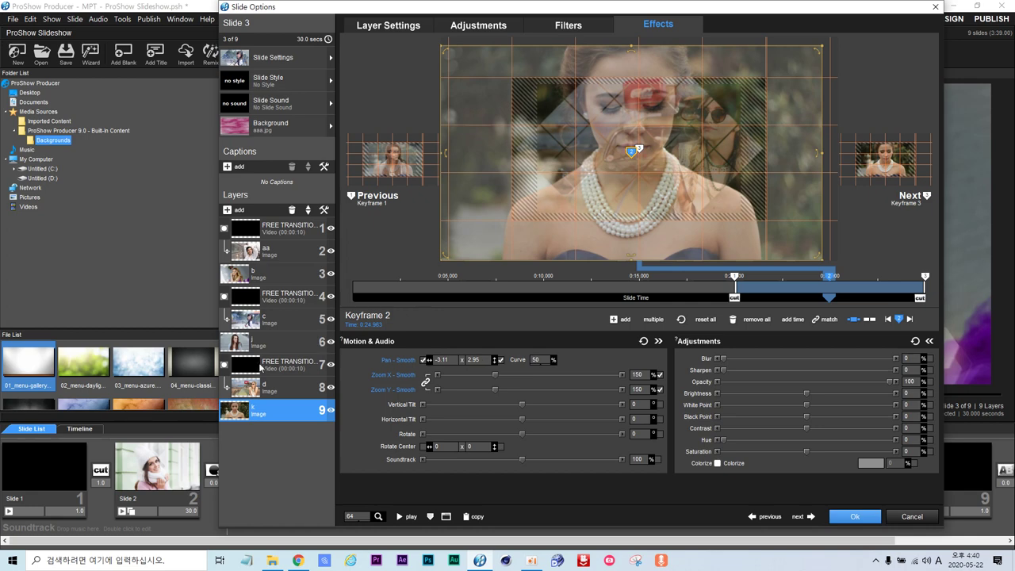
# - Shift photos j and b slightly to the right at their last keyframes, panning photo b to about 0.61 x 0
pyautogui.click(260, 348)
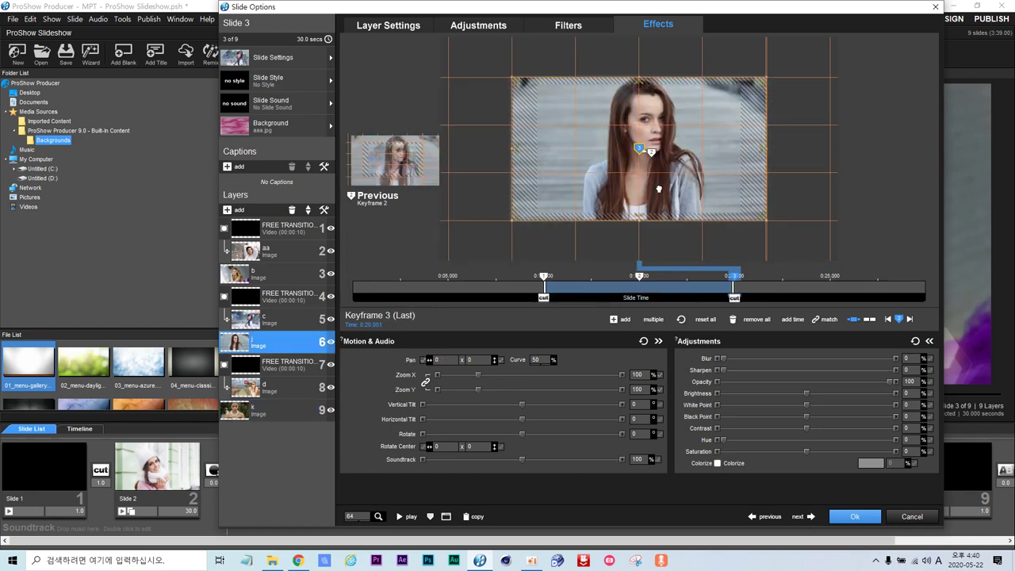
pyautogui.moveTo(658, 189); pyautogui.dragTo(667, 190)
pyautogui.click(266, 280)
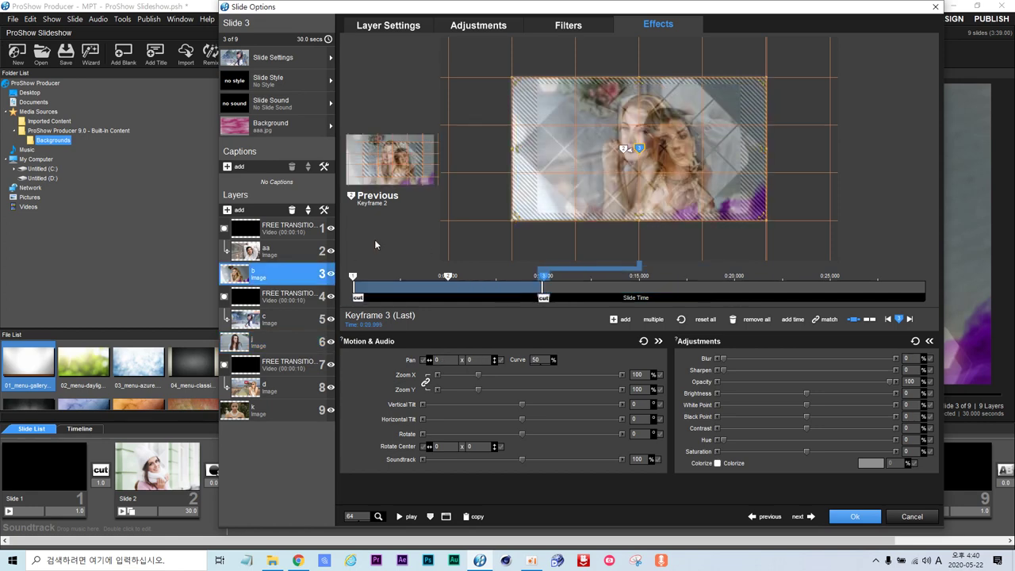
pyautogui.moveTo(625, 185); pyautogui.dragTo(623, 186)
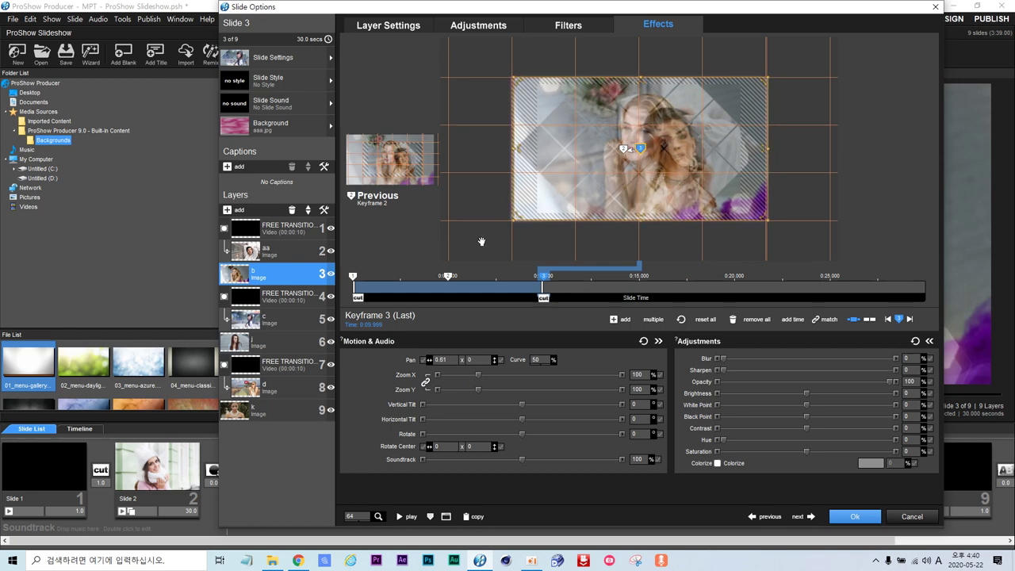
# - Pan photo b at its middle keyframe to about -3.94 x -0.74 and check its last keyframe
pyautogui.click(448, 276)
pyautogui.moveTo(590, 203); pyautogui.dragTo(596, 202)
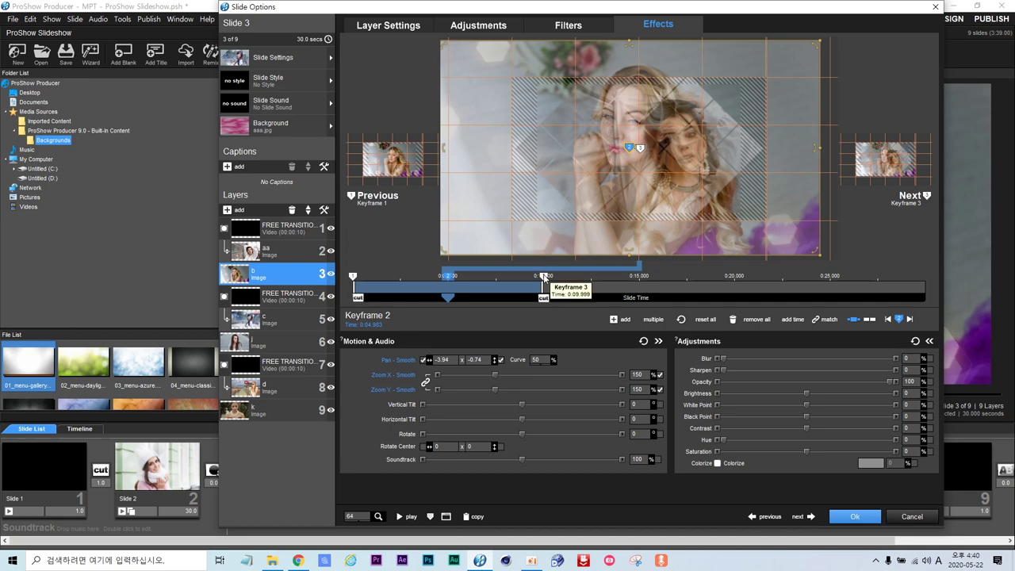
pyautogui.click(543, 276)
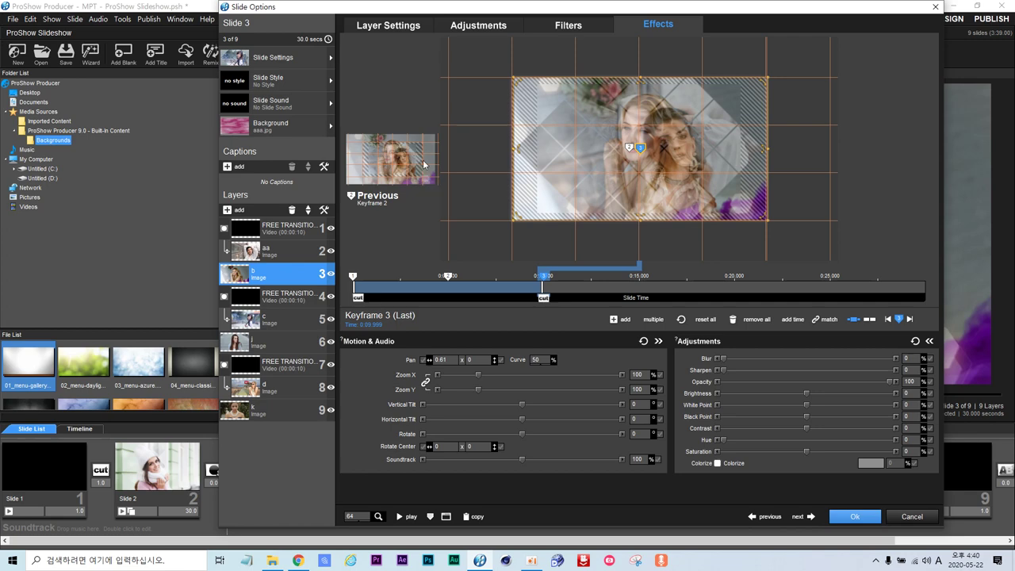
# - Replace the cut at the end of photo aa with the recently used diamond transition
pyautogui.click(277, 251)
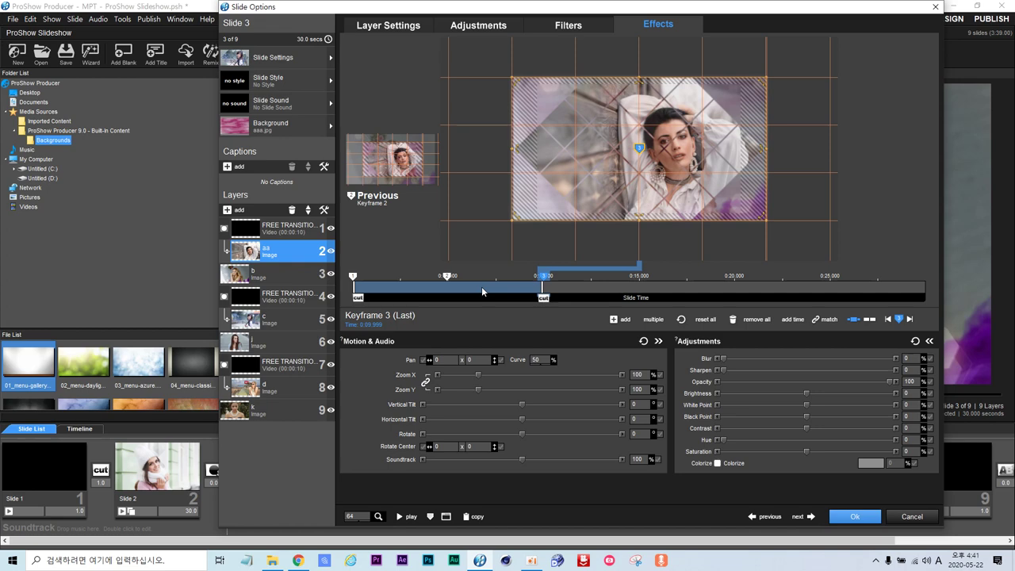
pyautogui.click(543, 298)
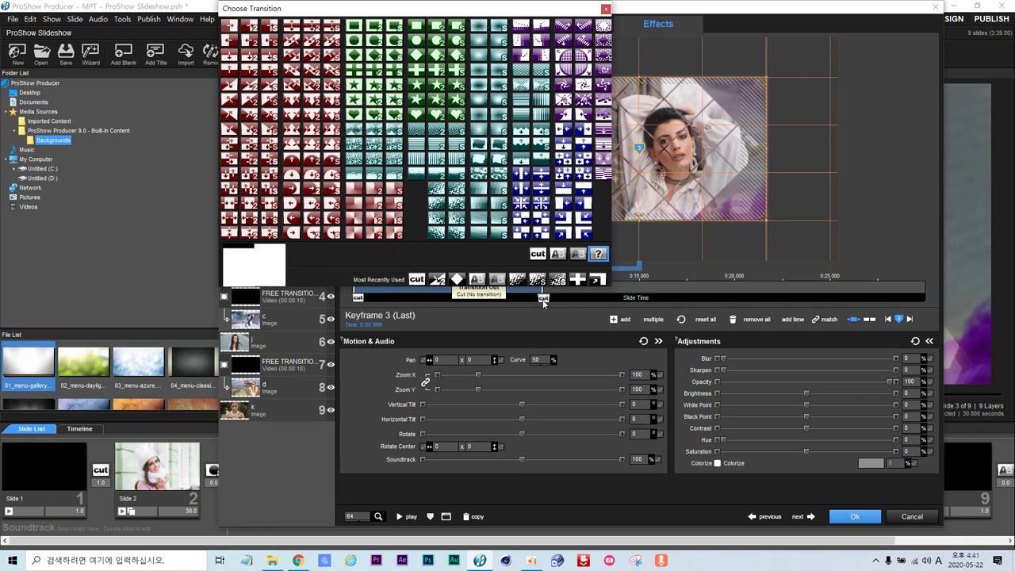
pyautogui.click(458, 281)
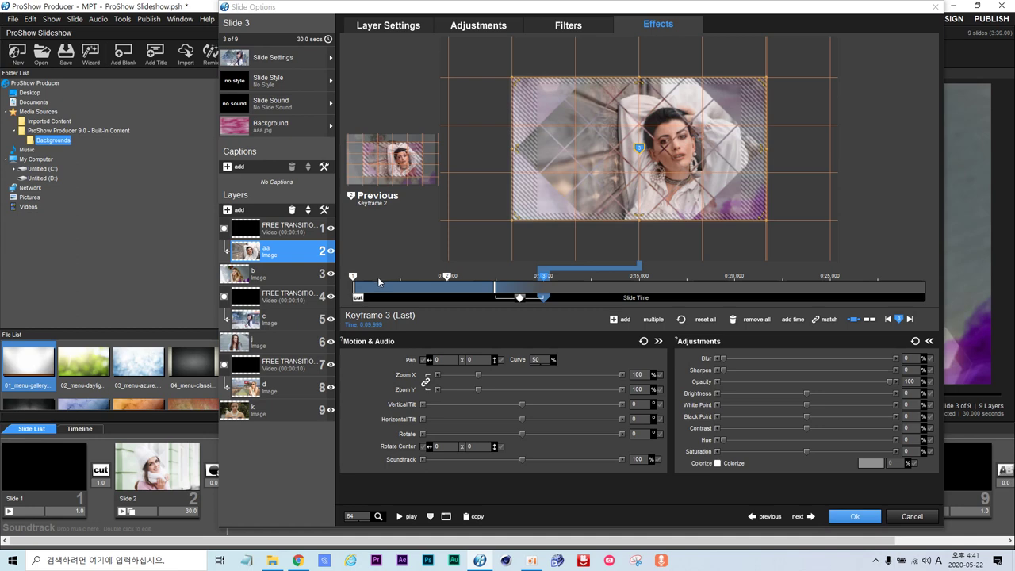
# - Replace the cut at the end of photo c with the recently used diagonal transition
pyautogui.click(268, 320)
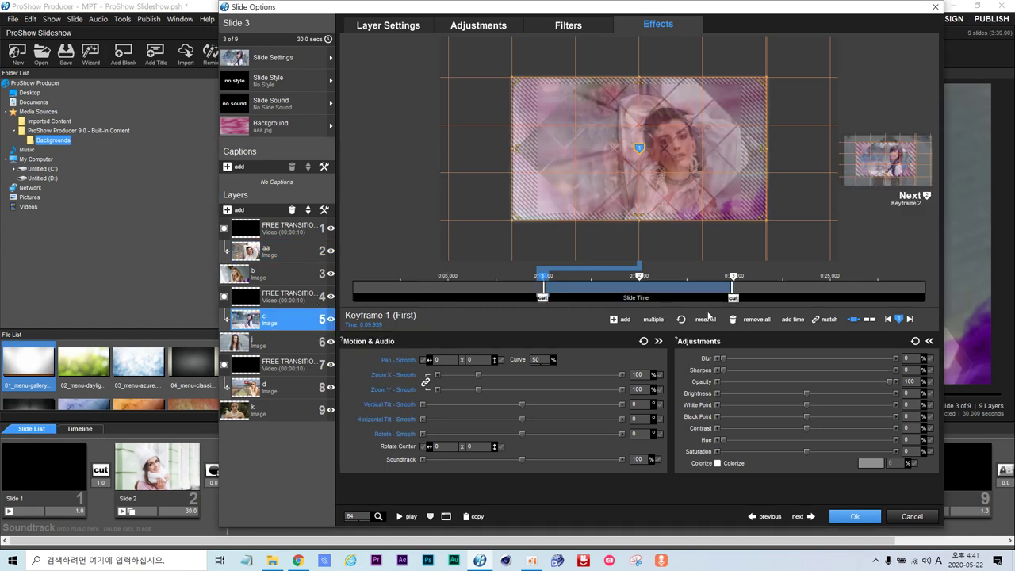
pyautogui.click(731, 299)
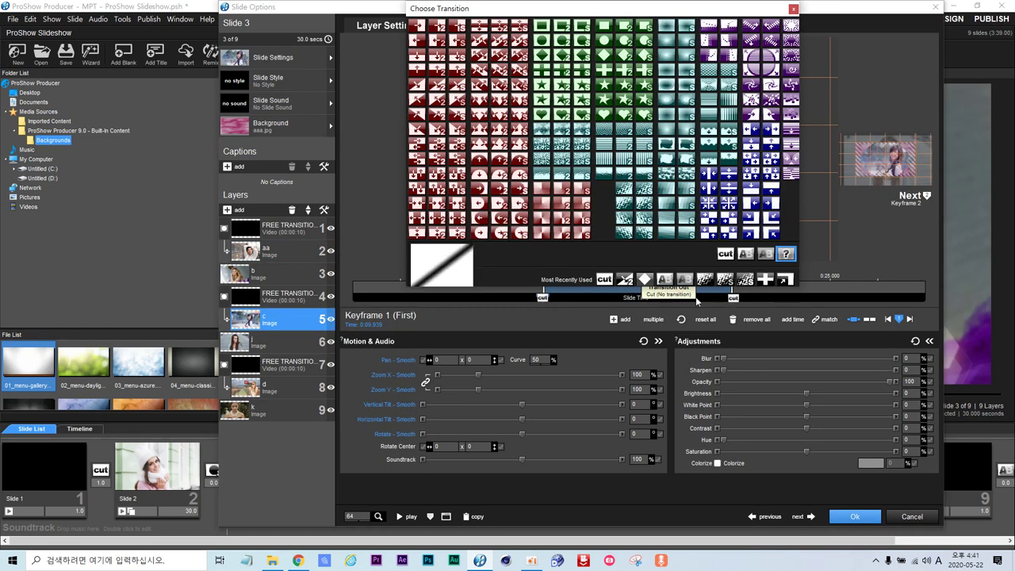
pyautogui.click(624, 280)
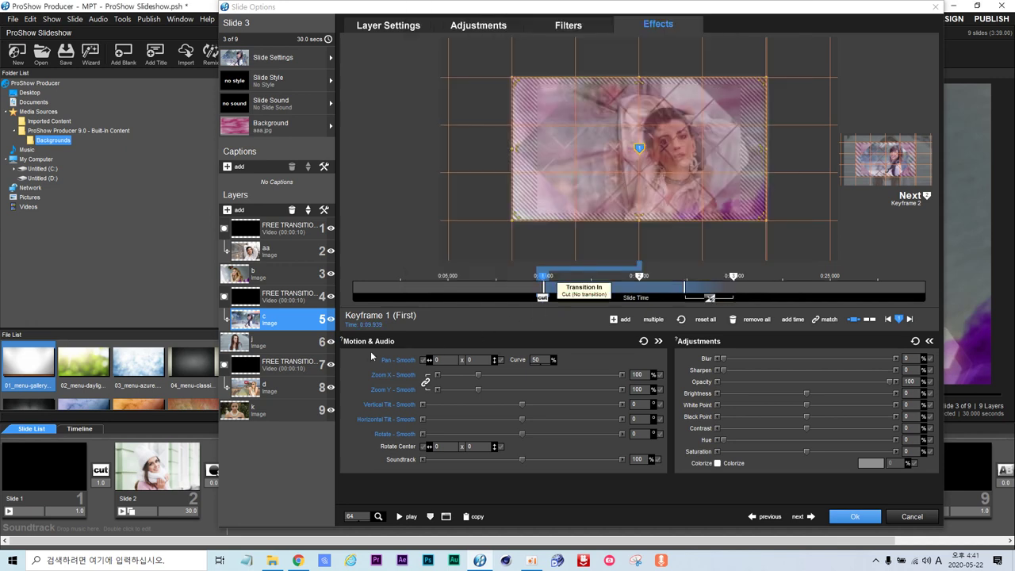
# - Replace the cut at the end of photo d with the diamond transition, and preview and apply the slide 3 options
pyautogui.click(279, 391)
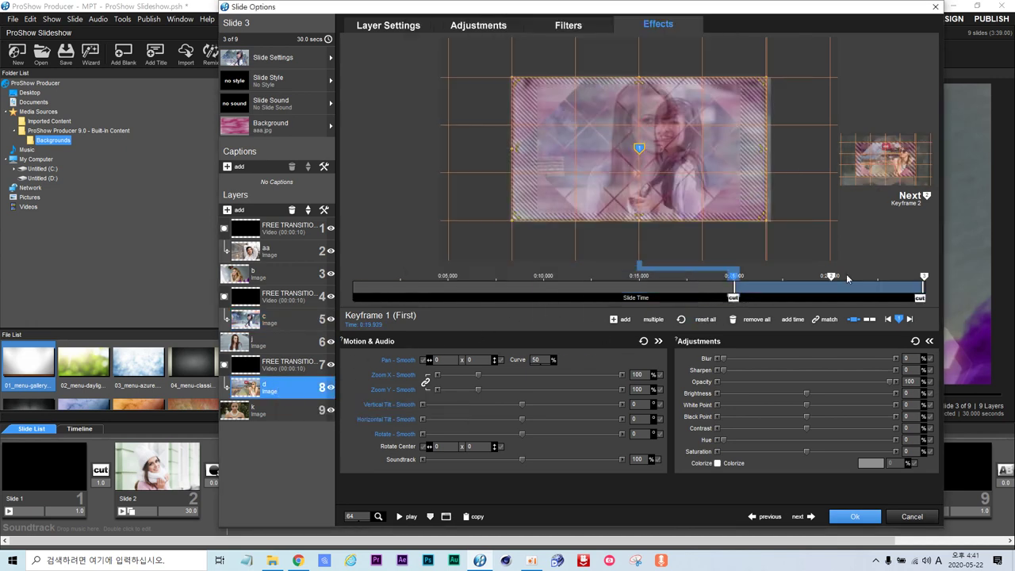
pyautogui.click(923, 278)
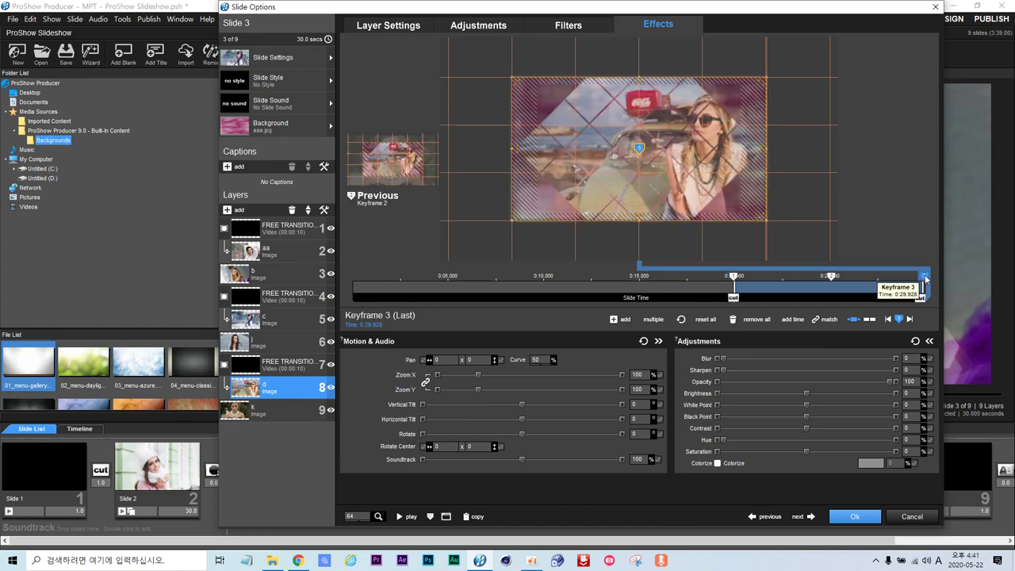
pyautogui.click(919, 298)
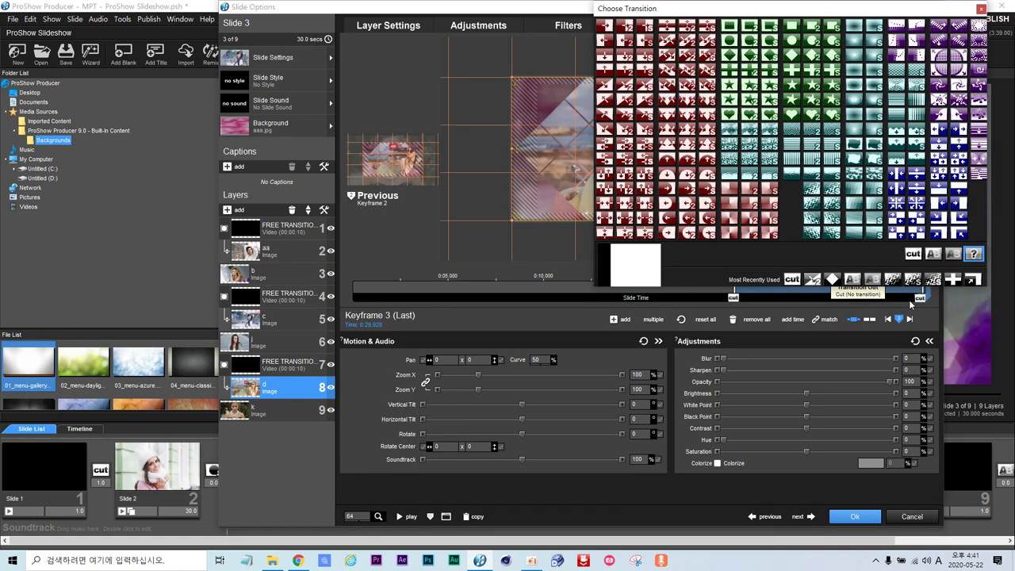
pyautogui.click(832, 279)
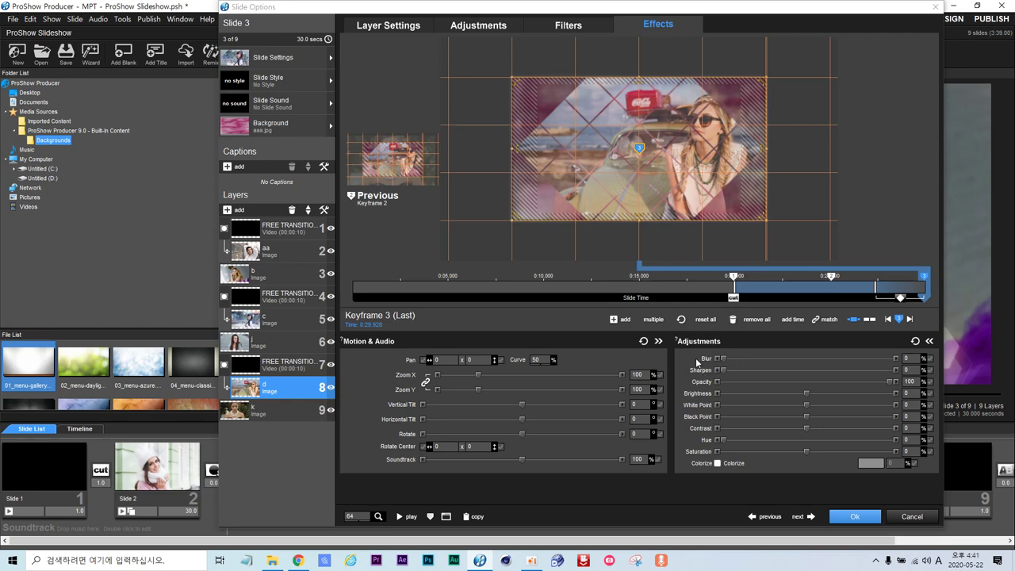
pyautogui.click(398, 517)
pyautogui.click(855, 517)
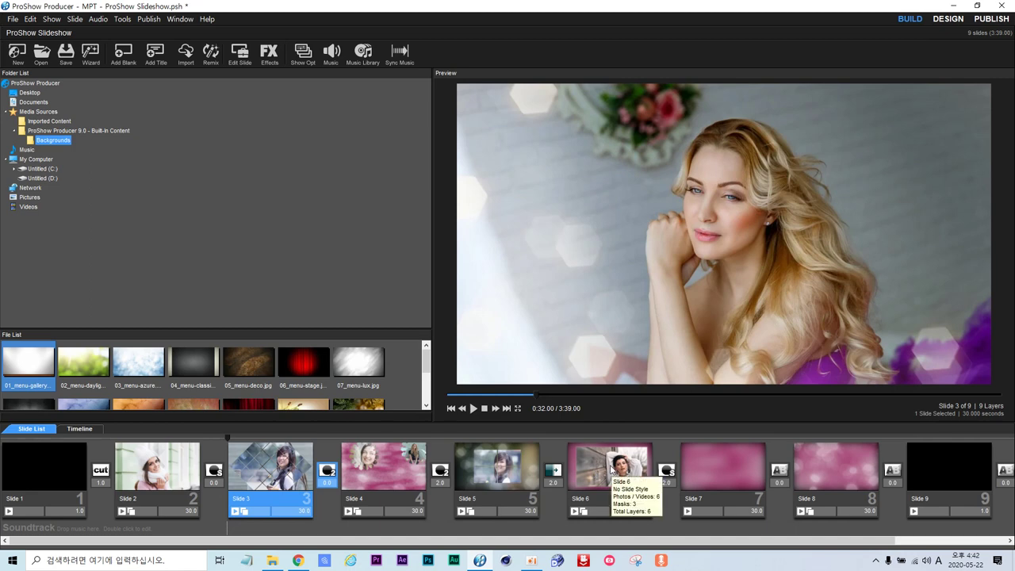
# - Open the slide 6 options and preview the mask animation on its photos as a reference
pyautogui.doubleClick(610, 468)
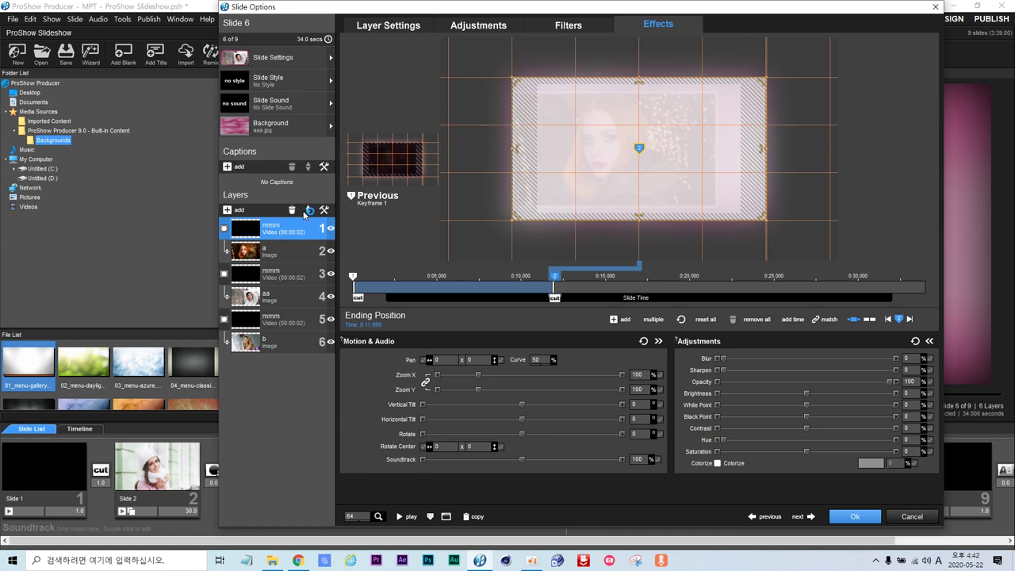
pyautogui.click(405, 516)
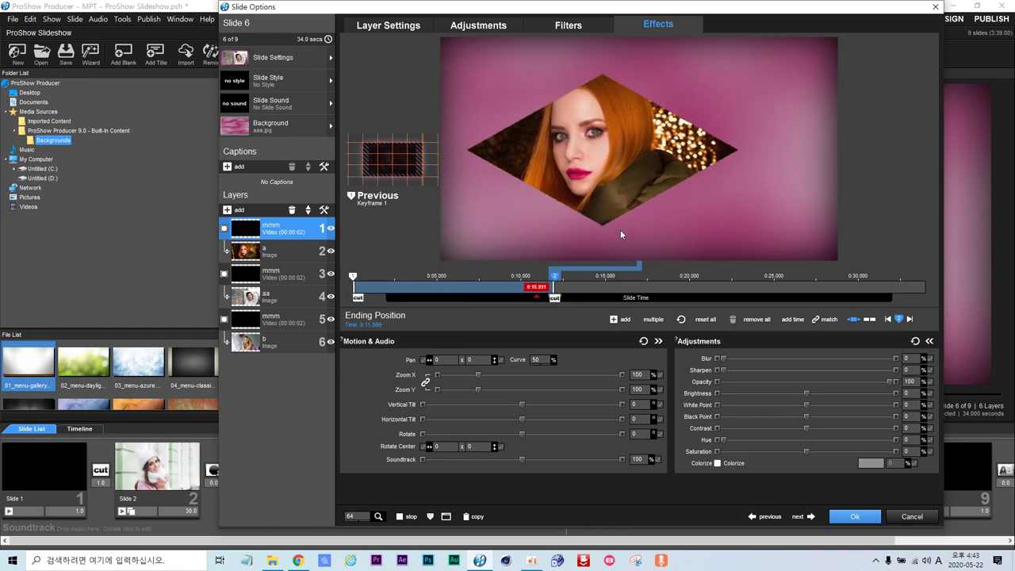
pyautogui.click(855, 517)
# - Open the slide 7 options and set its transition-in time to 0 seconds
pyautogui.doubleClick(709, 466)
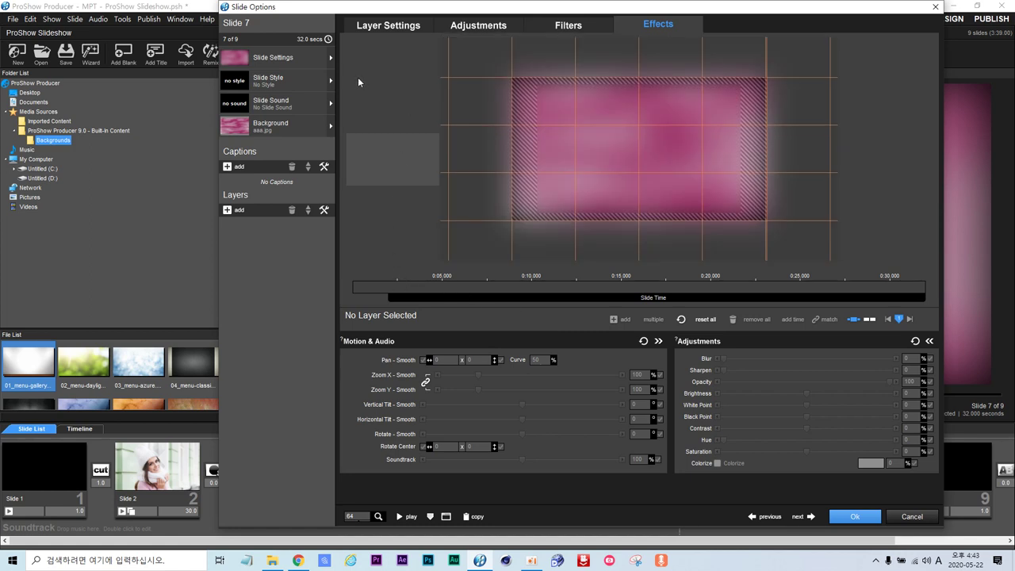
pyautogui.click(328, 39)
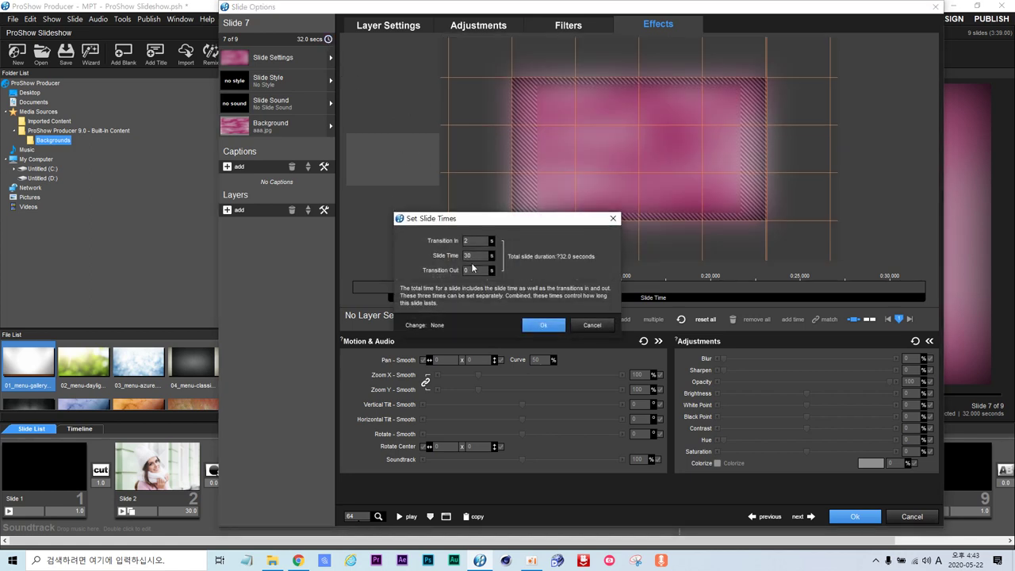
pyautogui.press('BackSpace')
pyautogui.click(531, 321)
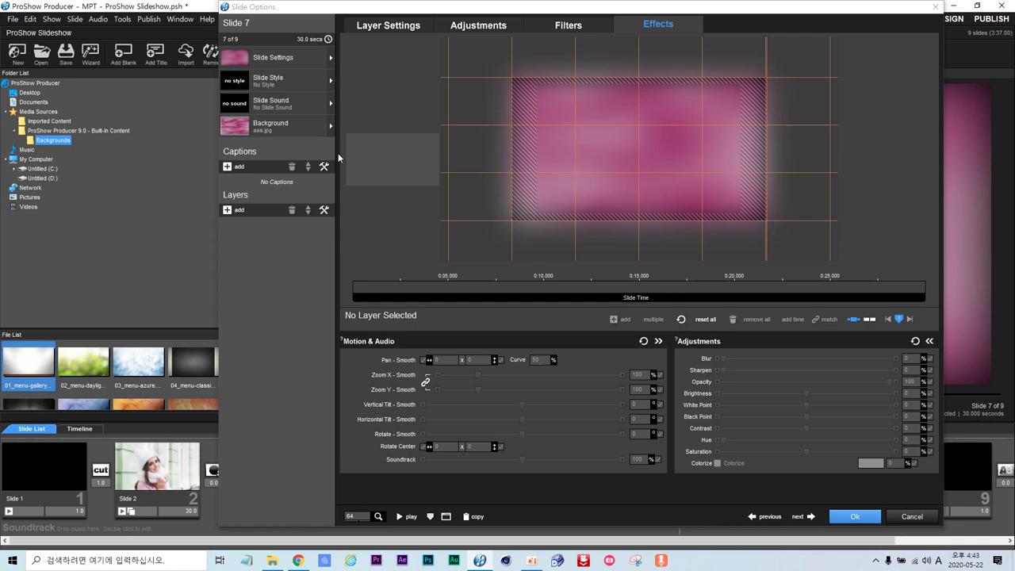
pyautogui.click(236, 209)
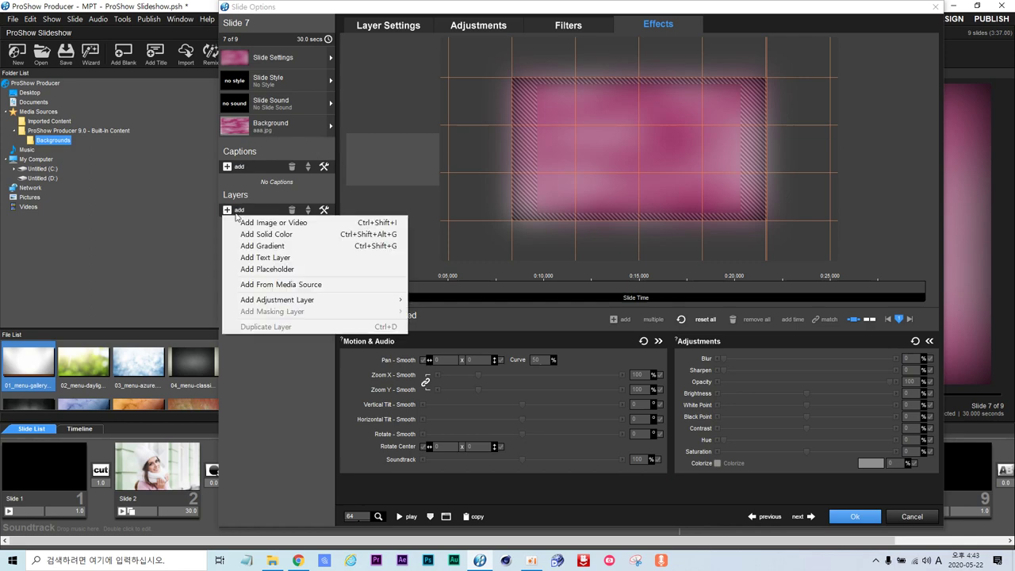
pyautogui.click(270, 220)
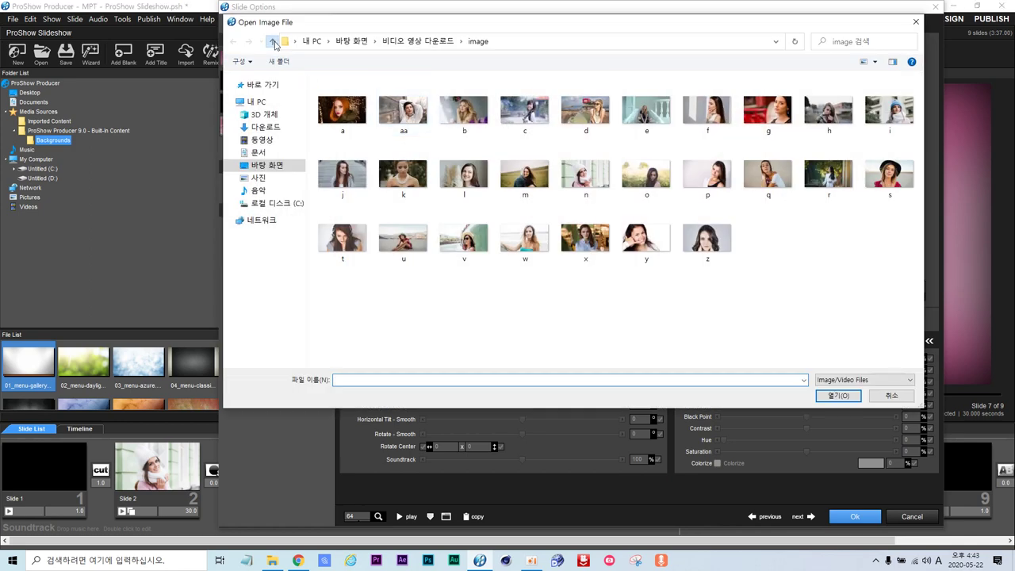
pyautogui.click(272, 40)
pyautogui.doubleClick(357, 140)
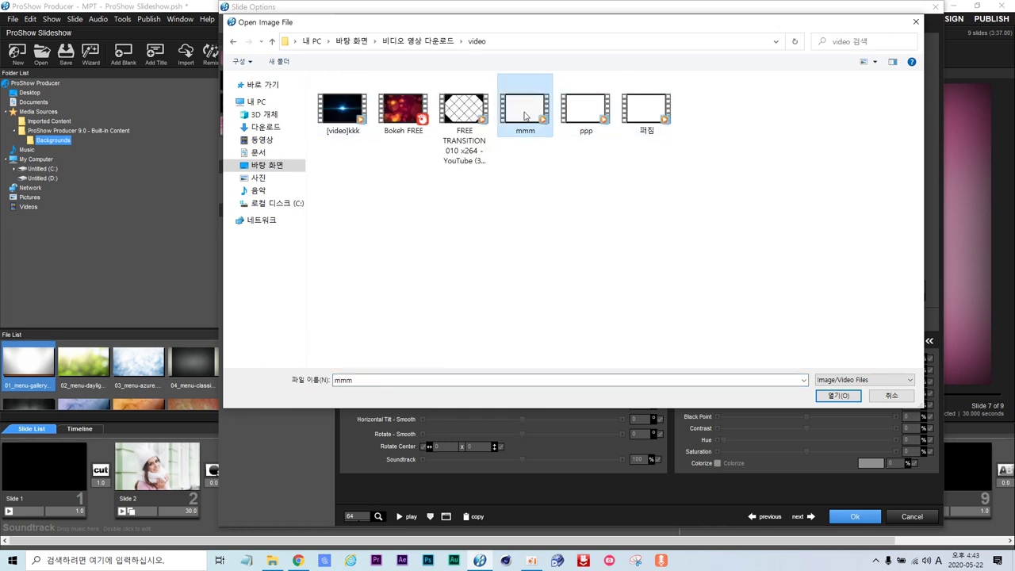
pyautogui.click(914, 24)
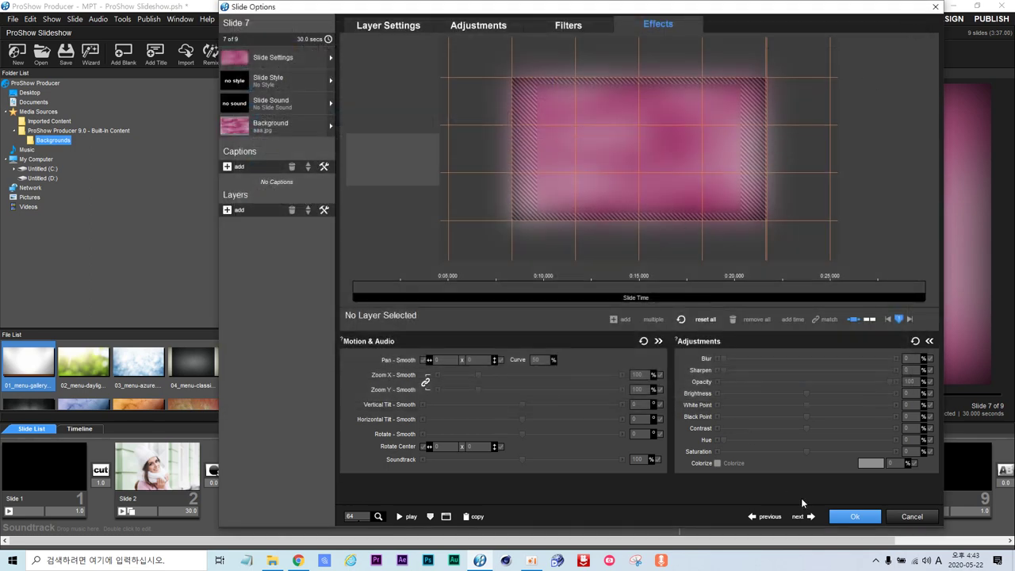
pyautogui.click(855, 516)
pyautogui.doubleClick(590, 478)
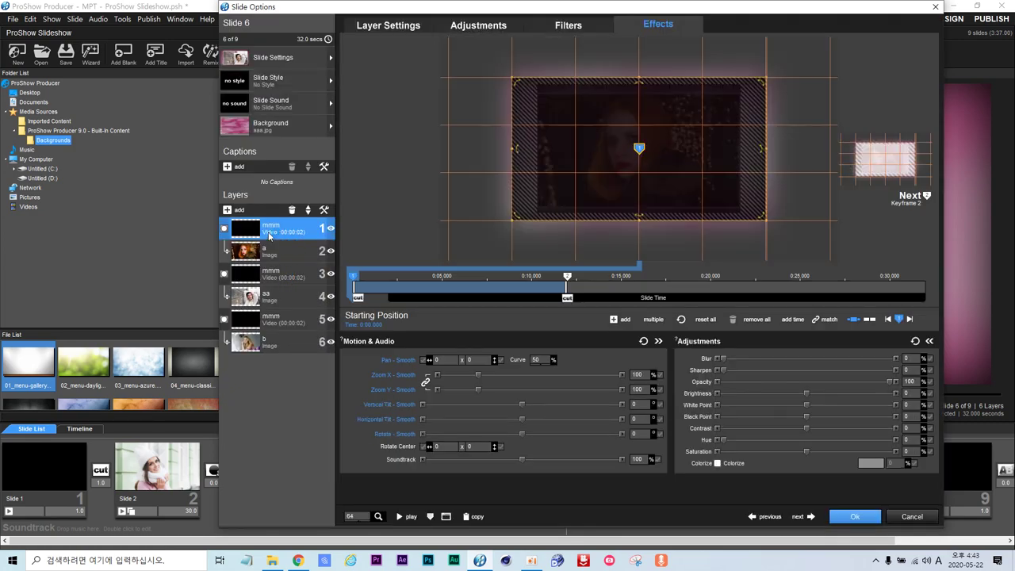
pyautogui.click(857, 516)
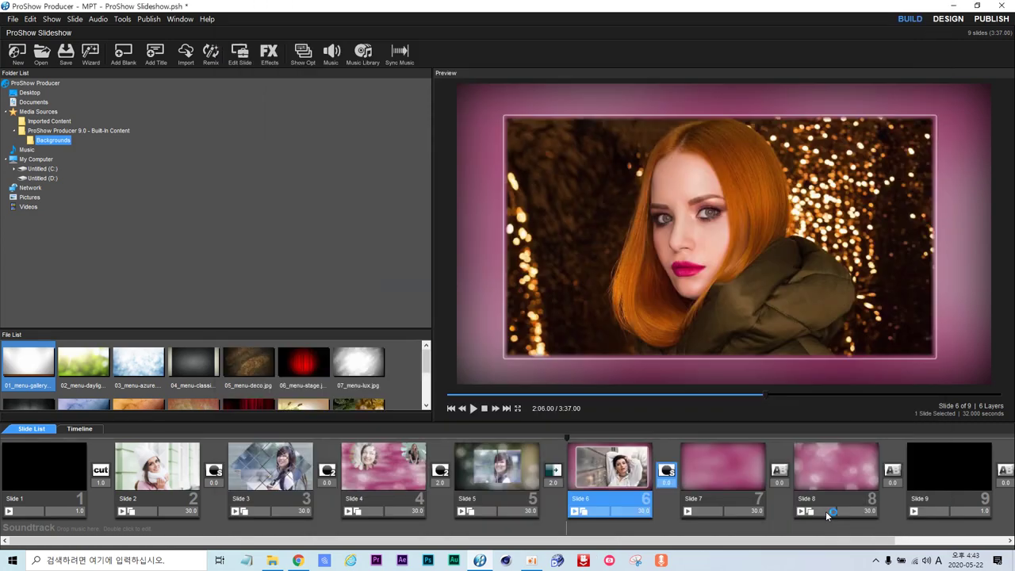
pyautogui.doubleClick(709, 470)
# - Add the mmm video from the video folder as a layer on slide 7
pyautogui.click(228, 210)
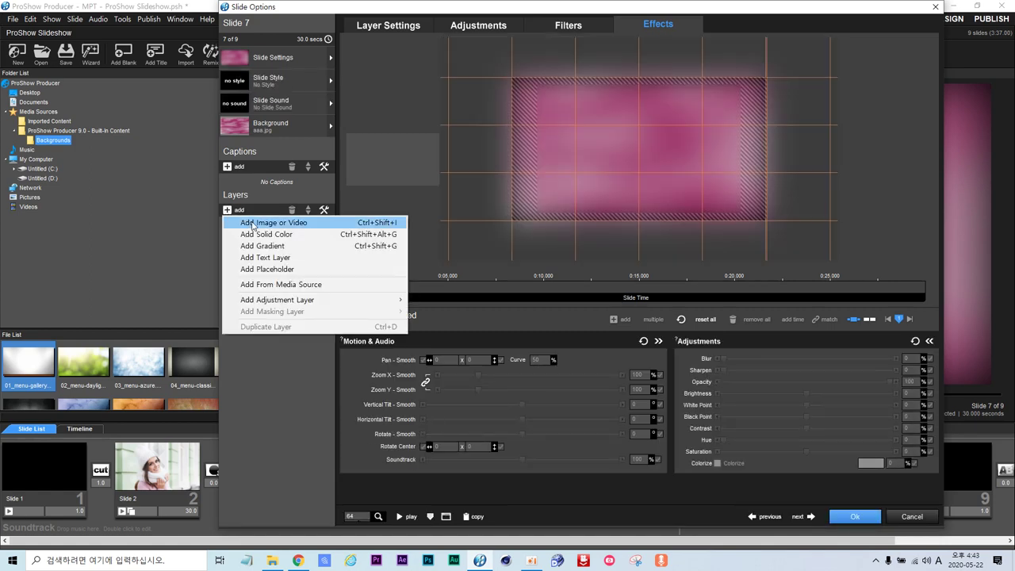
pyautogui.click(252, 226)
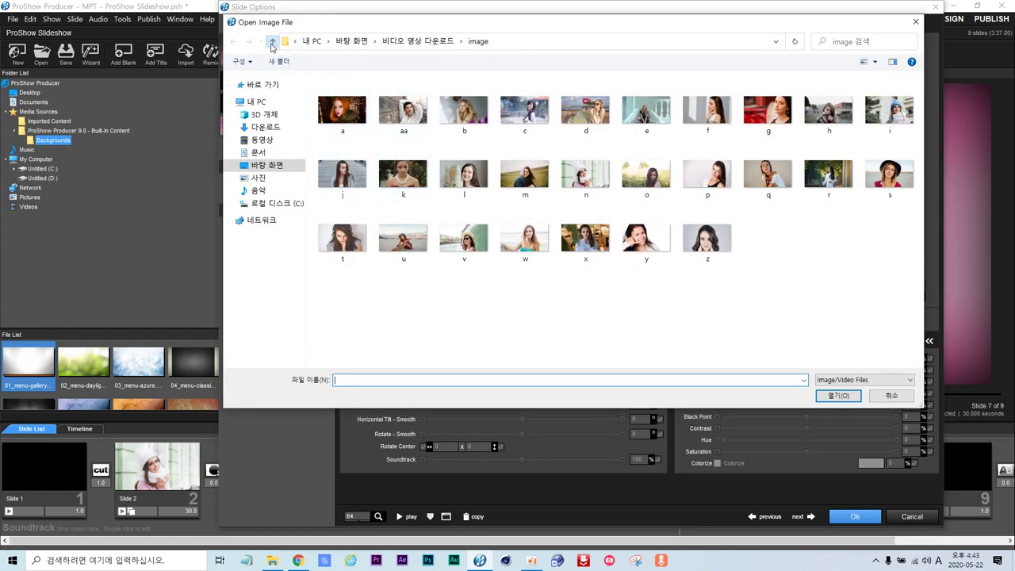
pyautogui.click(272, 41)
pyautogui.doubleClick(348, 139)
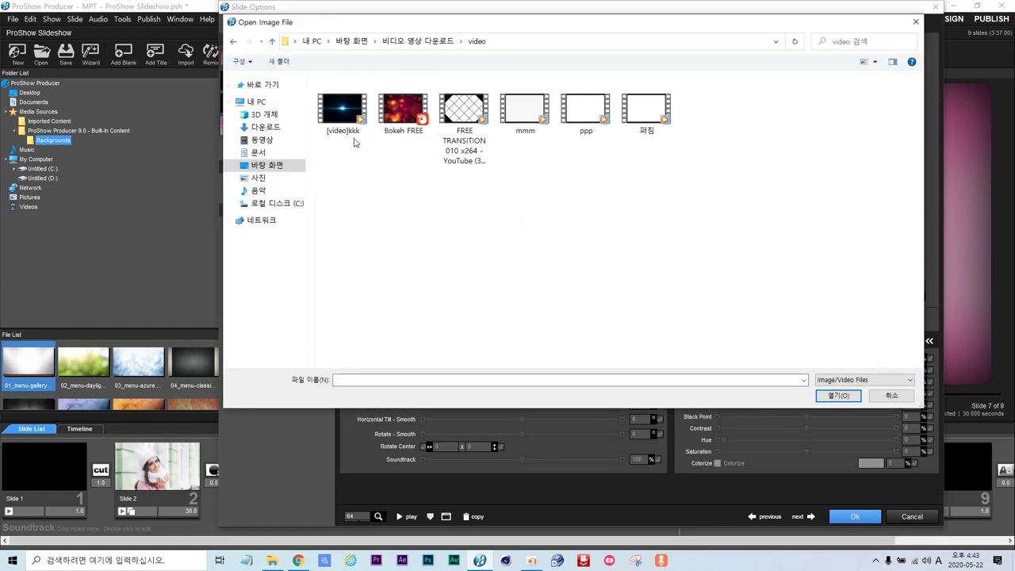
pyautogui.doubleClick(523, 111)
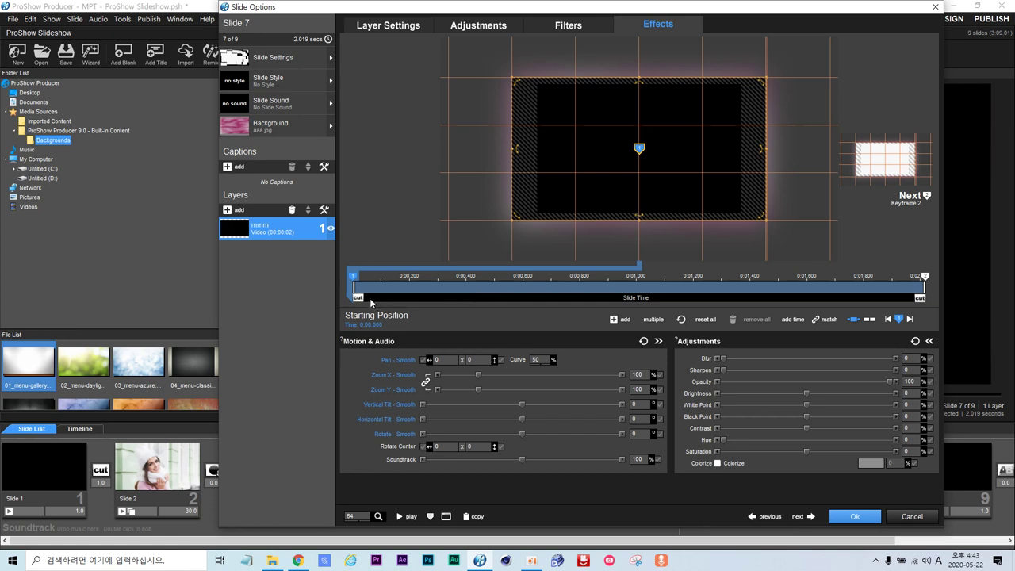
# - Set the slide time of slide 7 to 30 seconds
pyautogui.click(328, 39)
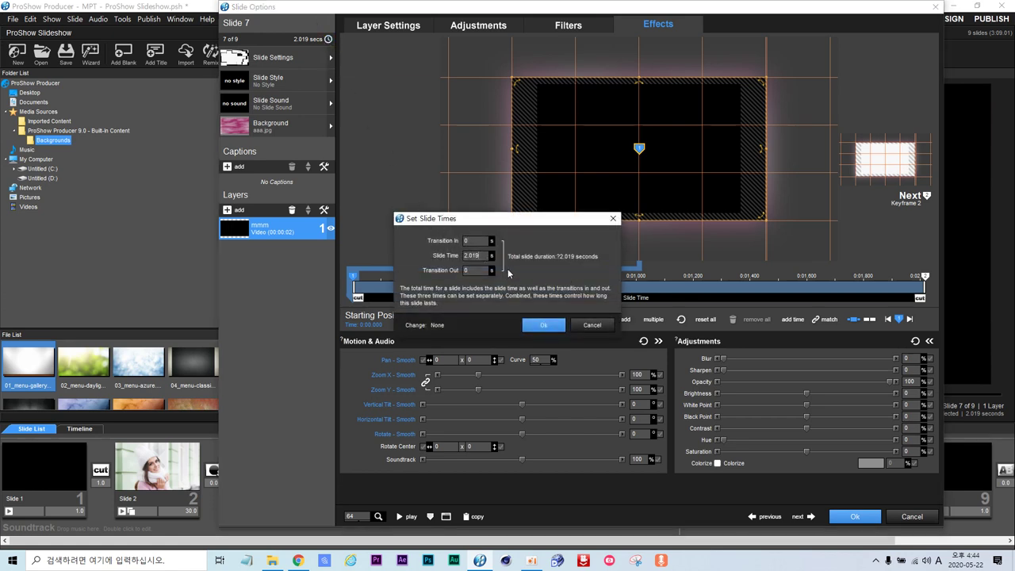
pyautogui.press('BackSpace')
pyautogui.press('BackSpace')
pyautogui.write('30')
pyautogui.click(544, 323)
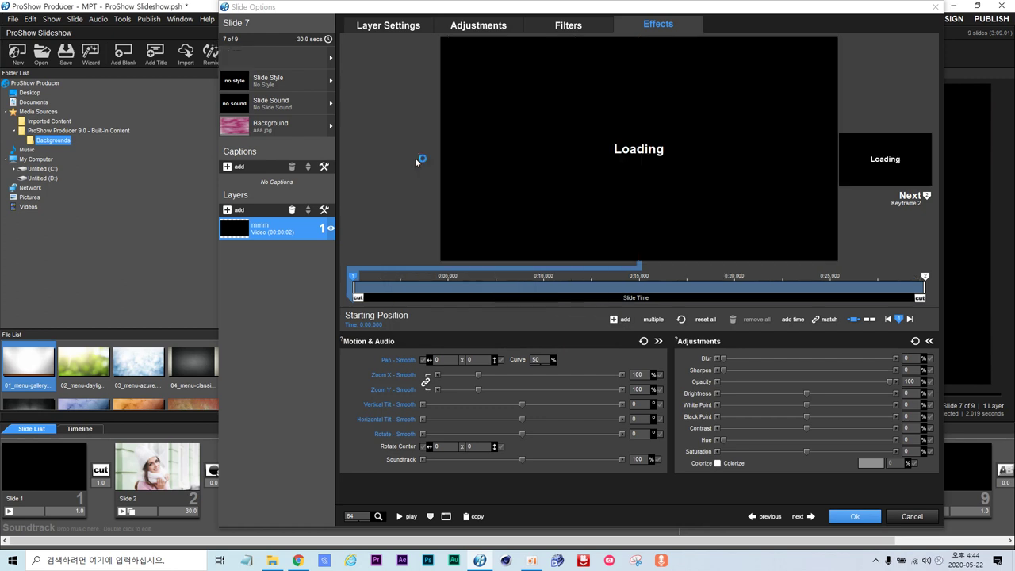
# - Loop the mmm video until the end of the slide and return to its keyframe effects
pyautogui.click(390, 29)
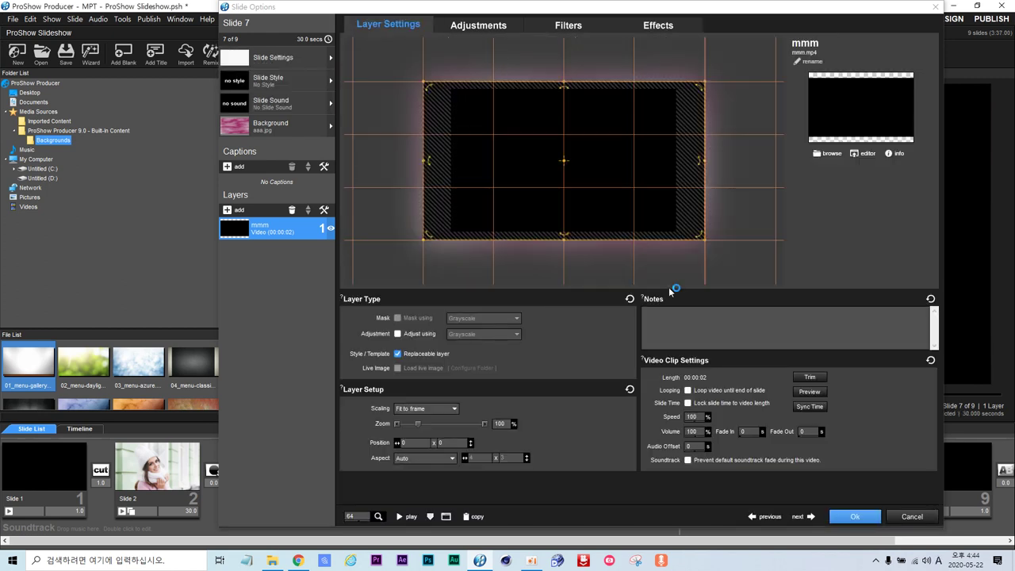
pyautogui.click(688, 391)
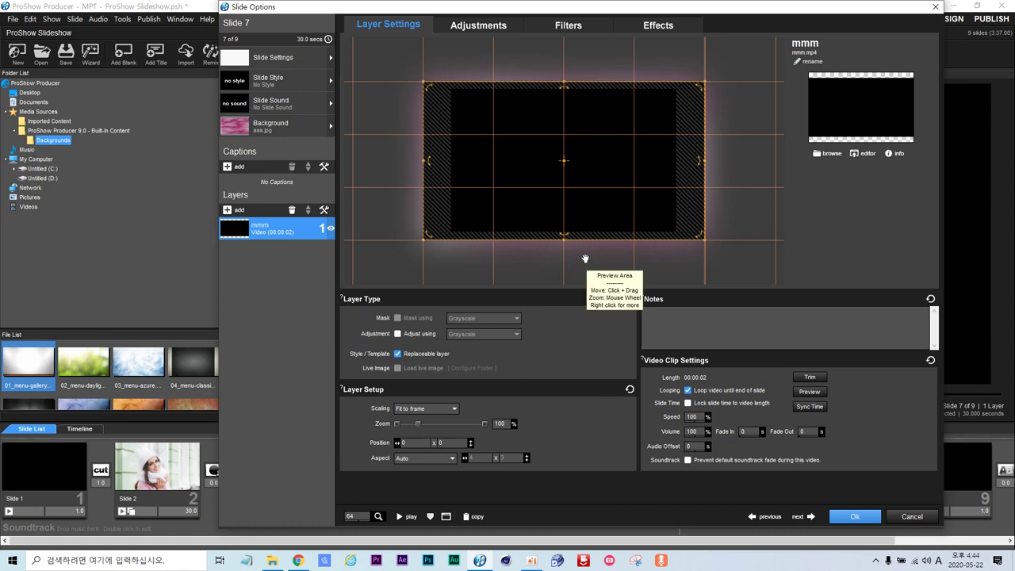
pyautogui.click(658, 26)
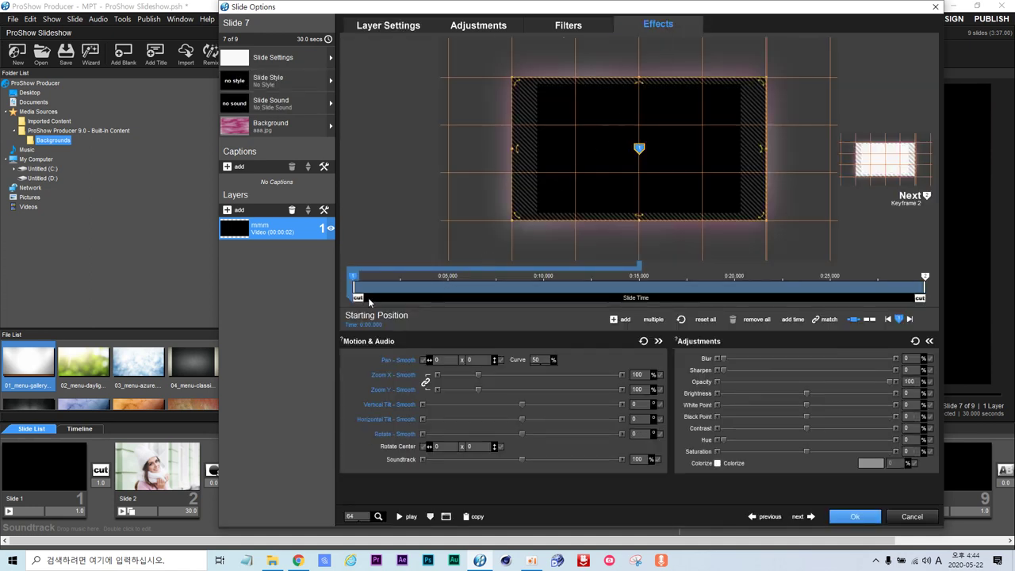
# - Set the starting keyframe time of the mmm layer to 2.001 seconds
pyautogui.moveTo(369, 301)
pyautogui.mouseDown()
pyautogui.moveTo(413, 314)
pyautogui.moveTo(361, 310)
pyautogui.moveTo(397, 309)
pyautogui.moveTo(367, 309)
pyautogui.moveTo(359, 297)
pyautogui.mouseUp()
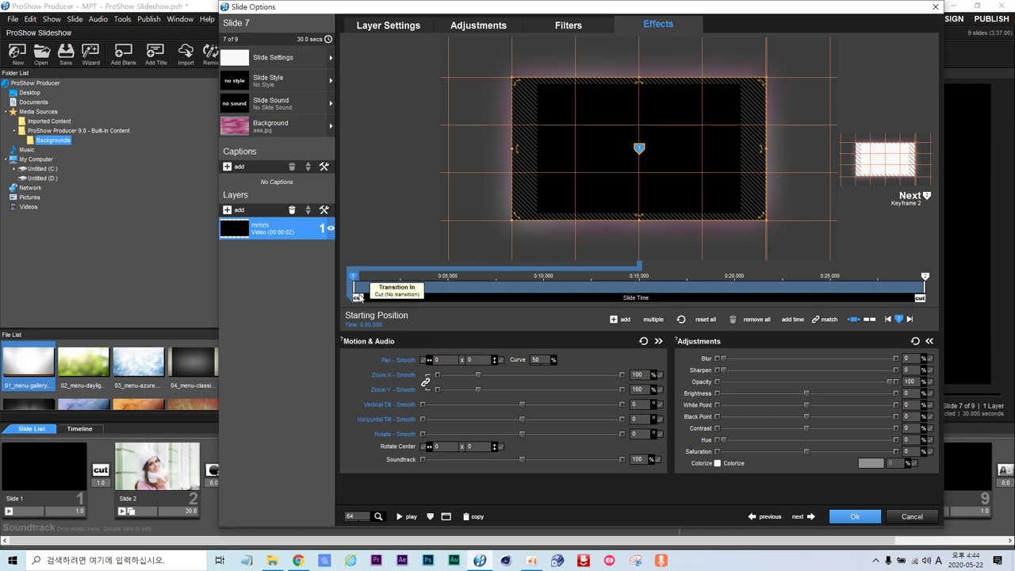
pyautogui.click(389, 321)
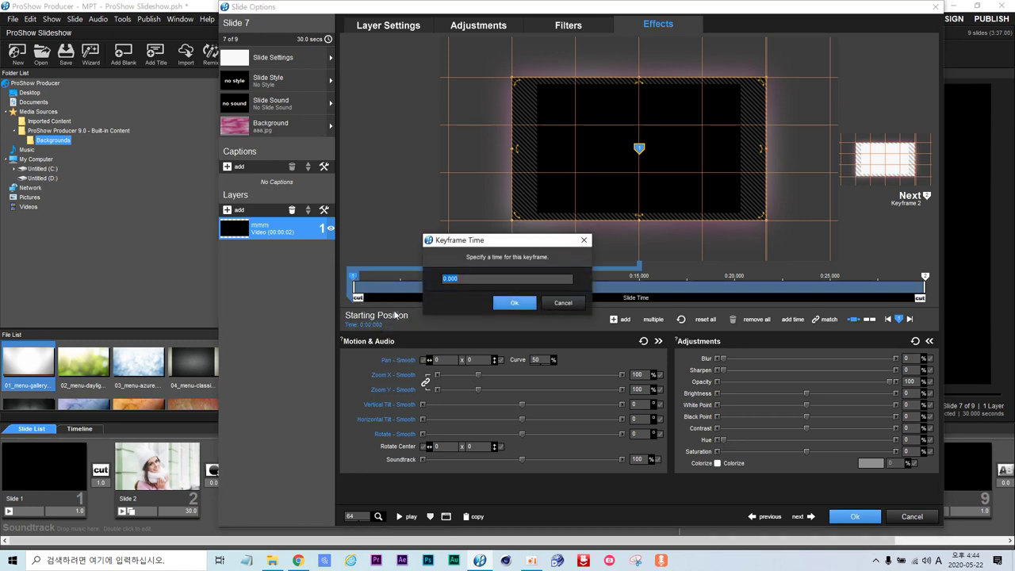
pyautogui.press('BackSpace')
pyautogui.write('2')
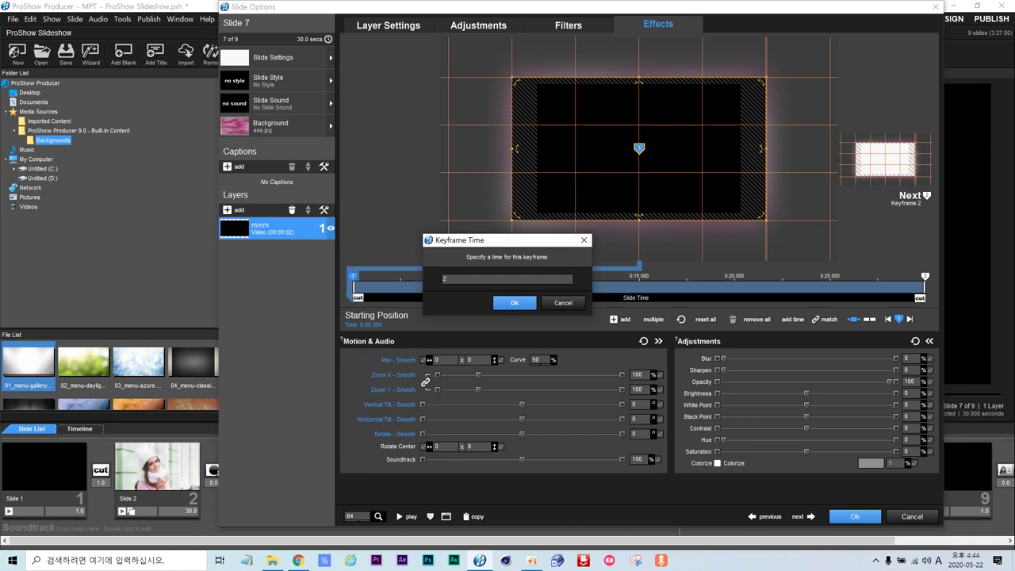
pyautogui.click(514, 303)
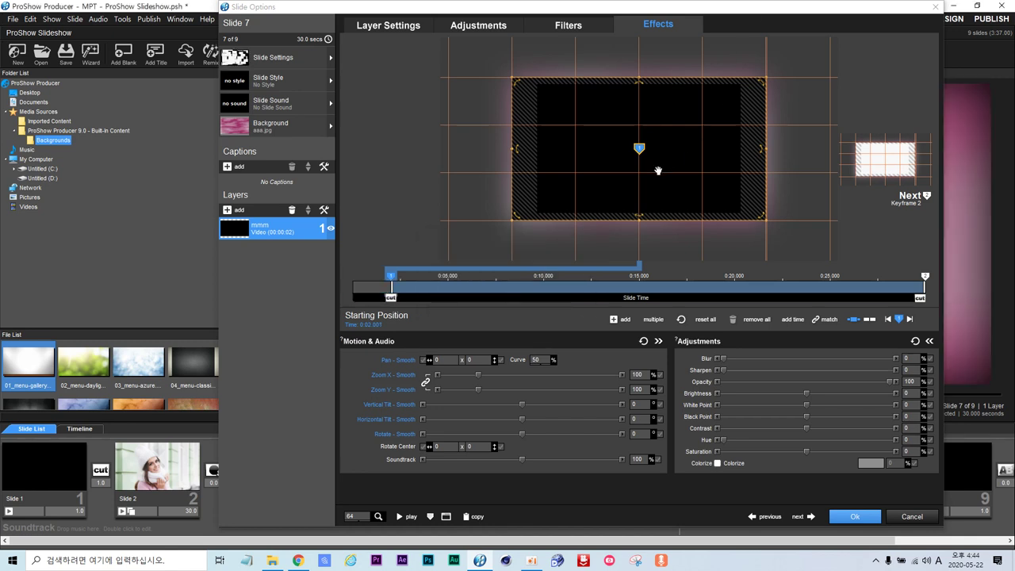
# - Add photo p from the image folder to slide 7 and move it below the mmm layer
pyautogui.click(228, 211)
pyautogui.click(261, 223)
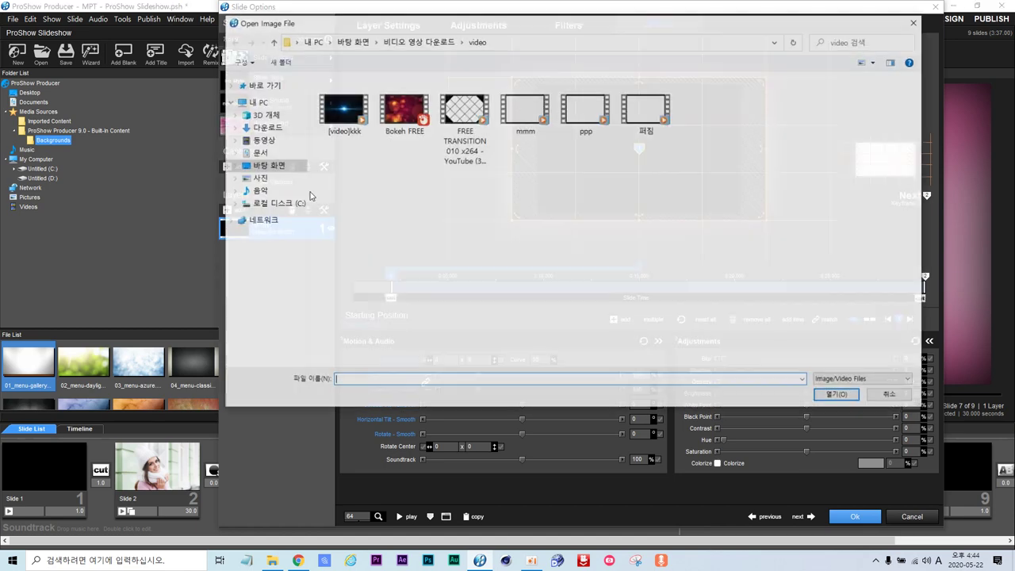
pyautogui.click(272, 40)
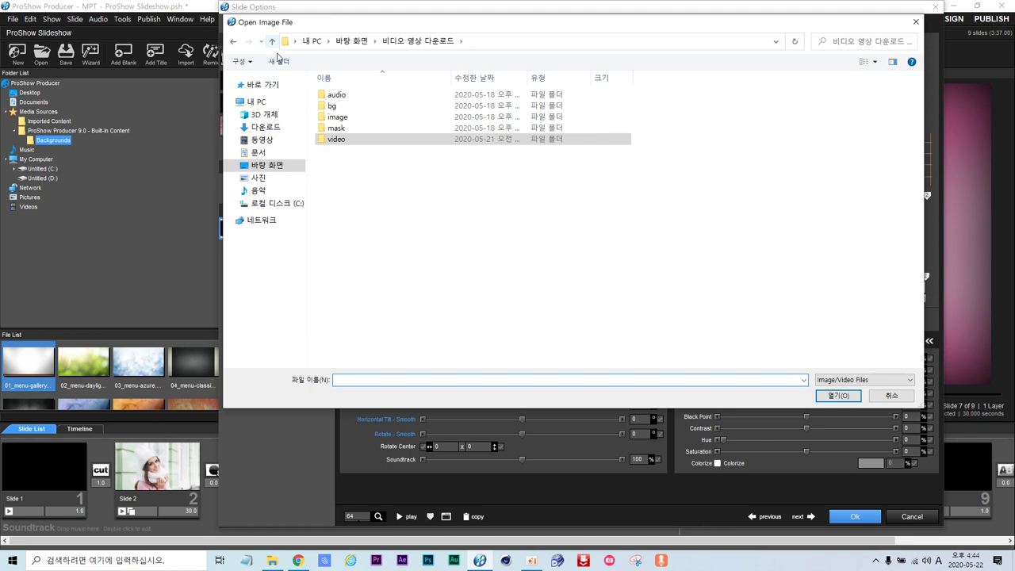
pyautogui.doubleClick(339, 117)
pyautogui.doubleClick(706, 173)
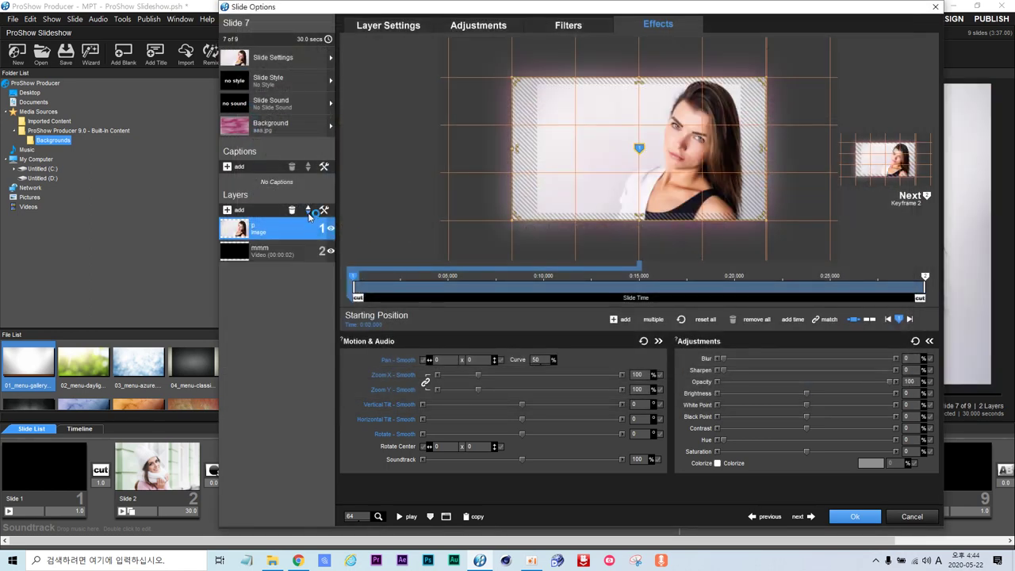
pyautogui.click(309, 213)
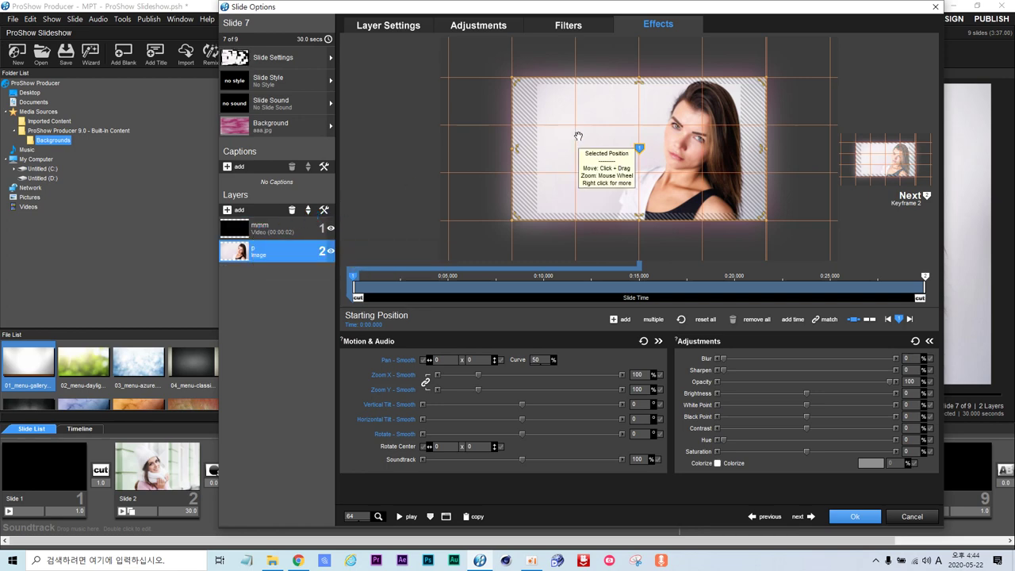
# - Use the mmm video as a masking layer over photo p and scrub the first seconds to check it
pyautogui.rightClick(273, 230)
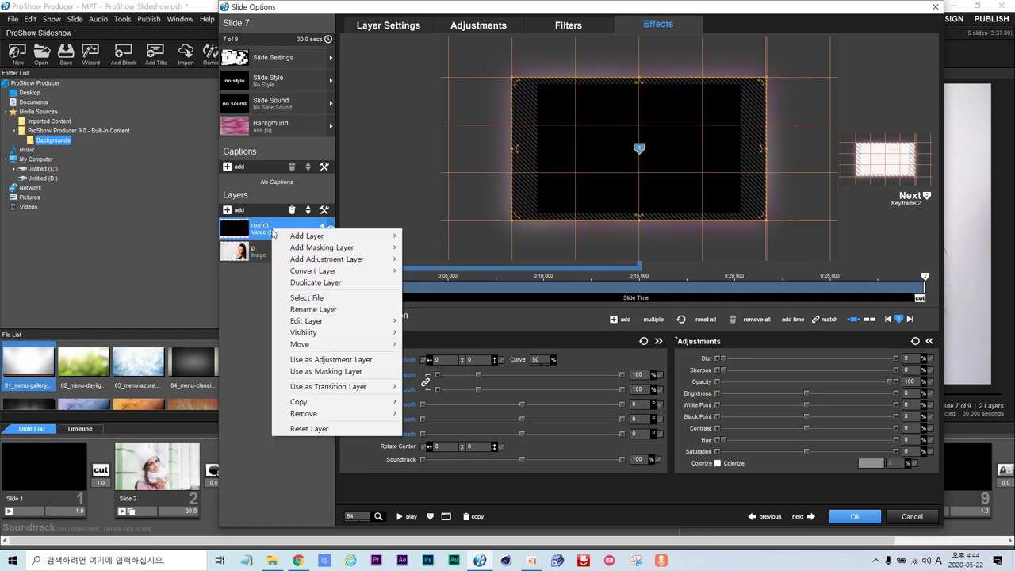
pyautogui.click(318, 370)
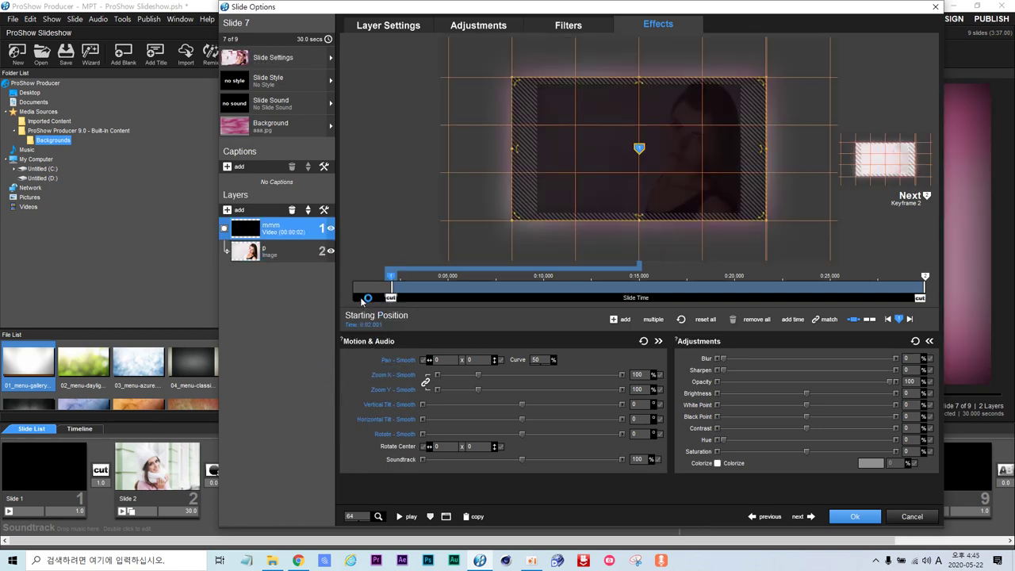
pyautogui.moveTo(363, 300); pyautogui.dragTo(419, 299)
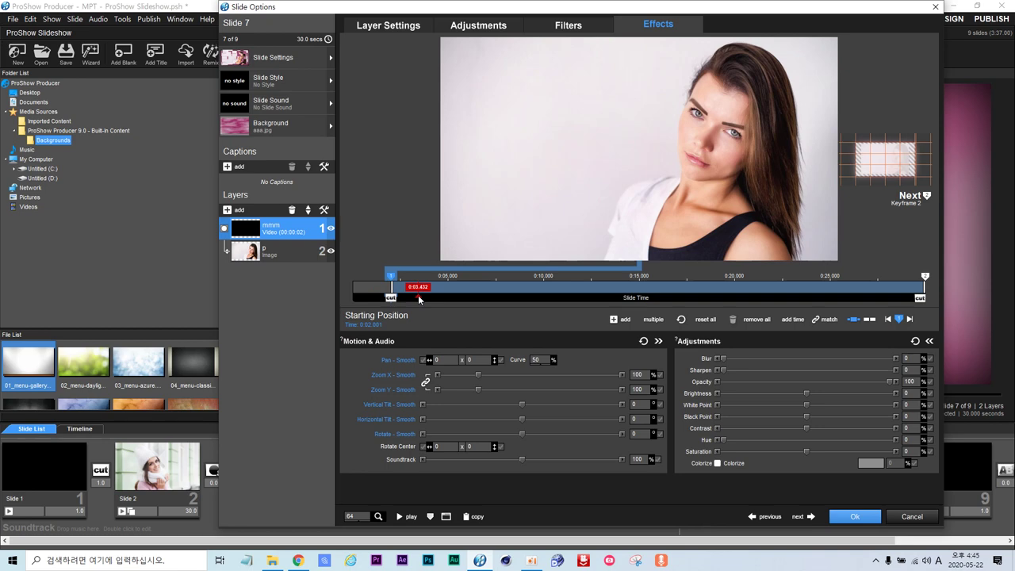
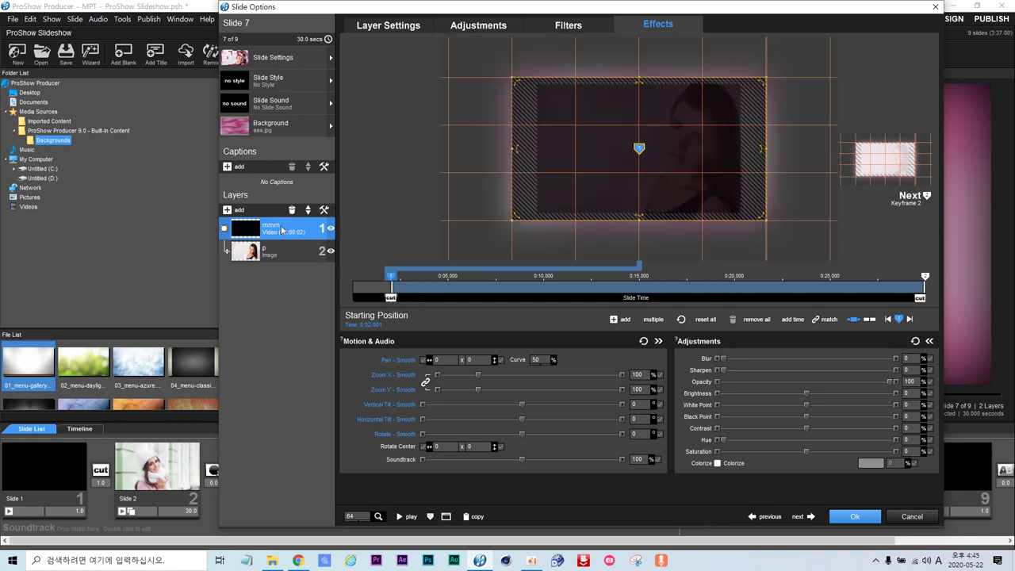
# - Set the ending keyframe time of the mmm mask to 3.999 seconds
pyautogui.click(924, 276)
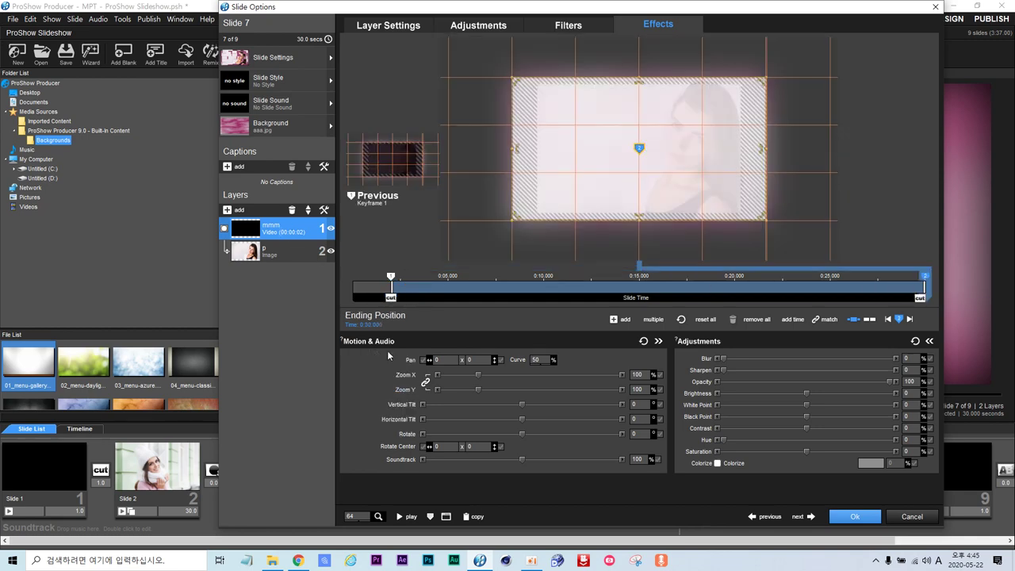
pyautogui.click(376, 325)
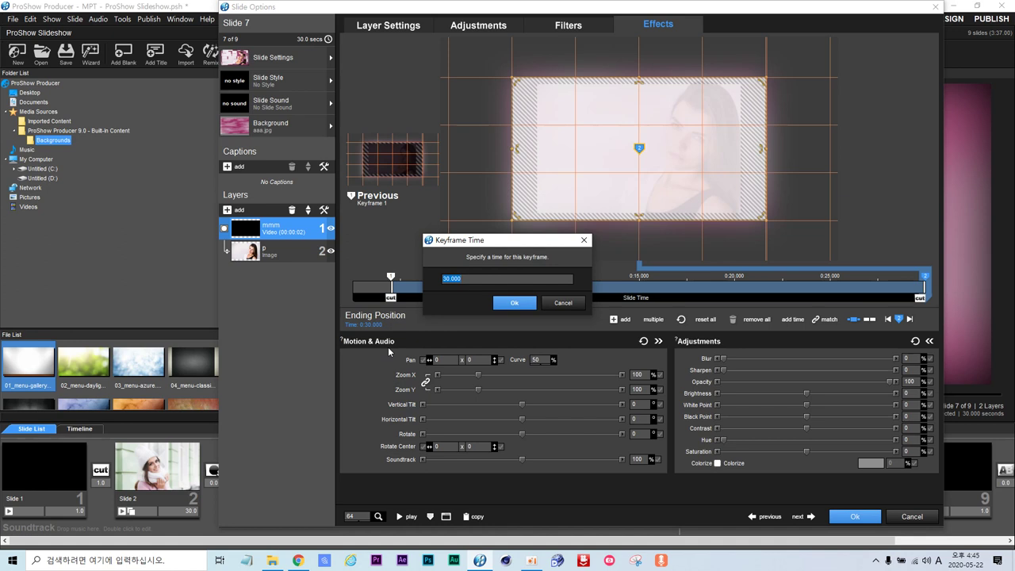
pyautogui.press('BackSpace')
pyautogui.write('3.9')
pyautogui.press('Return')
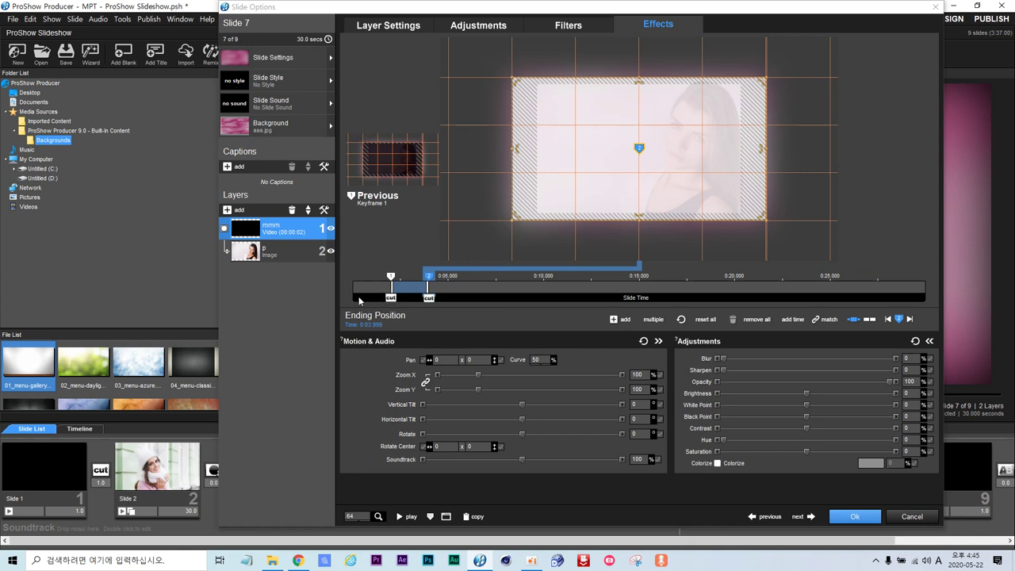
# - Set the ending keyframe time of the mmm mask to 5.001 seconds
pyautogui.moveTo(359, 300); pyautogui.dragTo(427, 296)
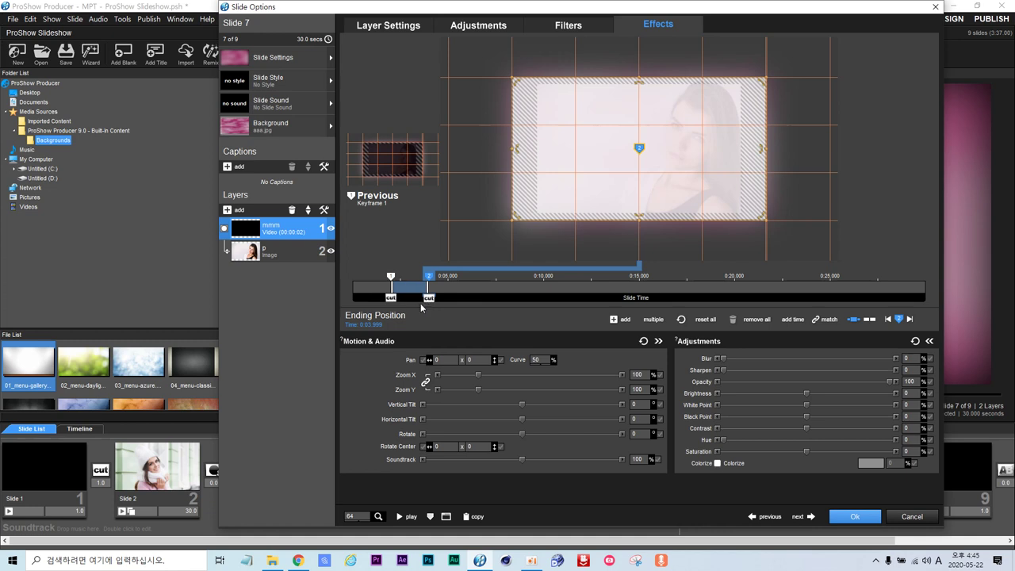
pyautogui.doubleClick(379, 324)
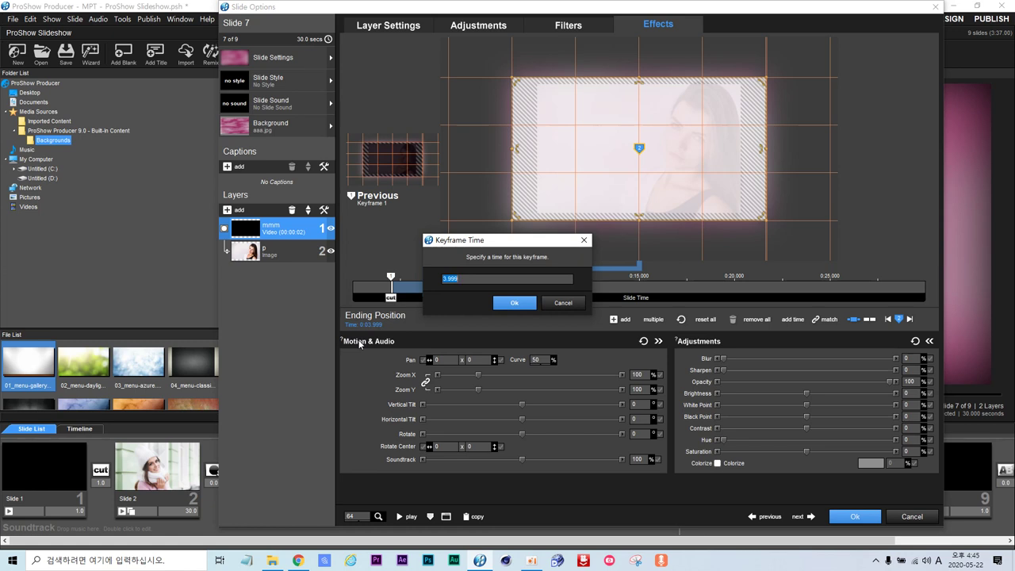
pyautogui.press('BackSpace')
pyautogui.click(513, 302)
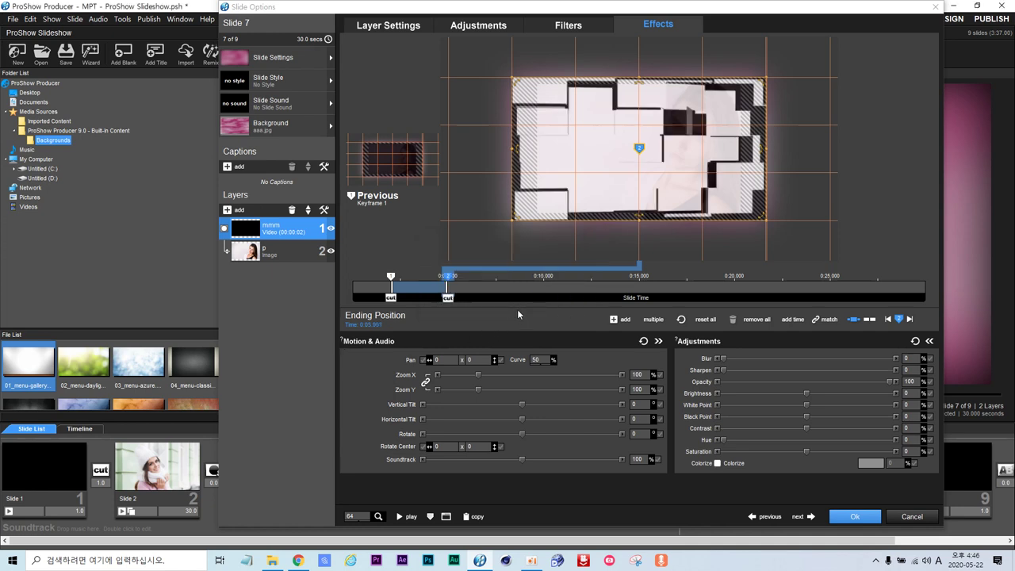
# - Scrub the first five seconds of the mmm mask and compare its keyframe timing with photo p
pyautogui.moveTo(354, 298); pyautogui.dragTo(409, 309)
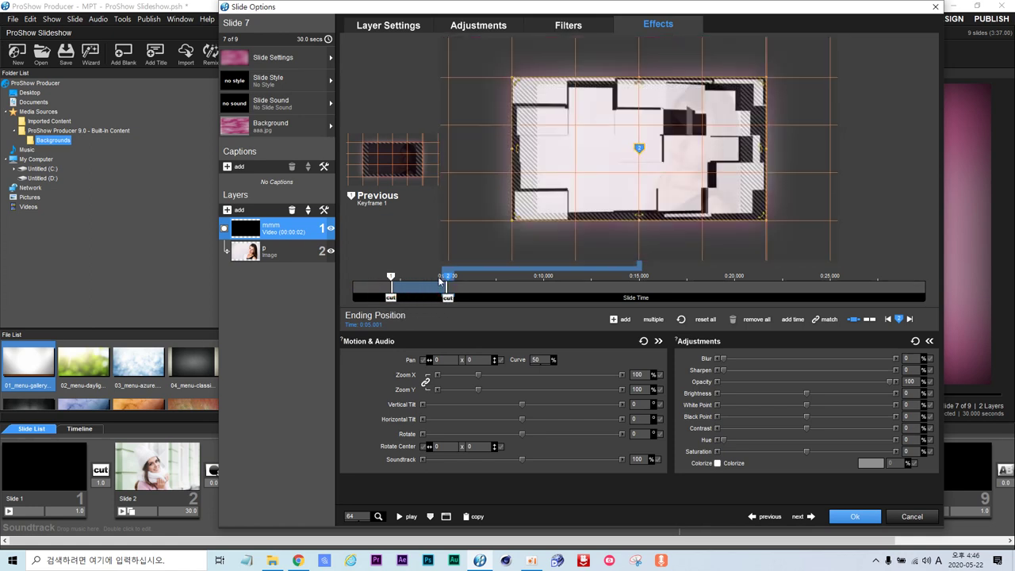
pyautogui.click(378, 327)
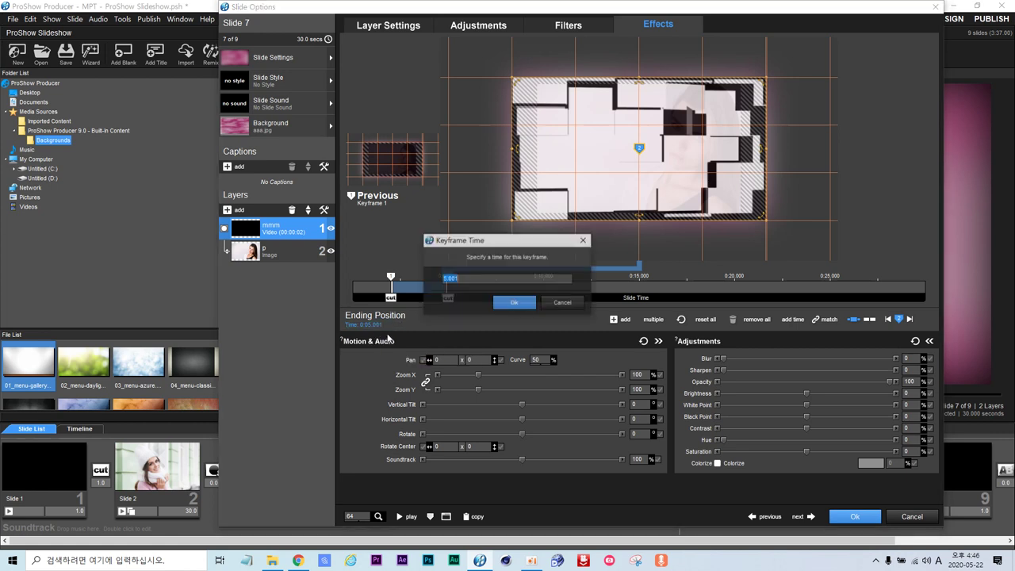
pyautogui.click(560, 305)
pyautogui.moveTo(359, 298); pyautogui.dragTo(444, 298)
pyautogui.click(260, 252)
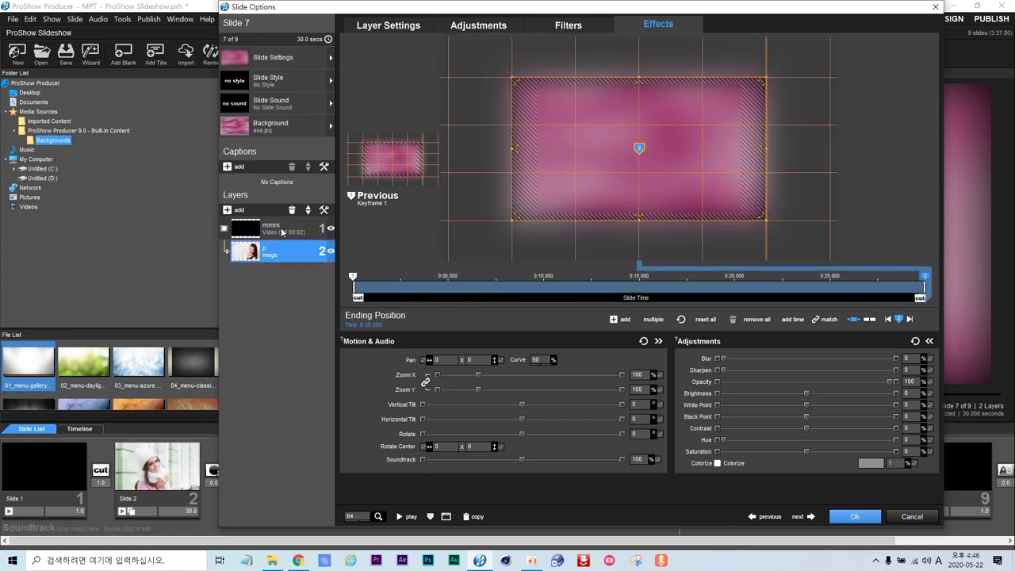
pyautogui.click(283, 231)
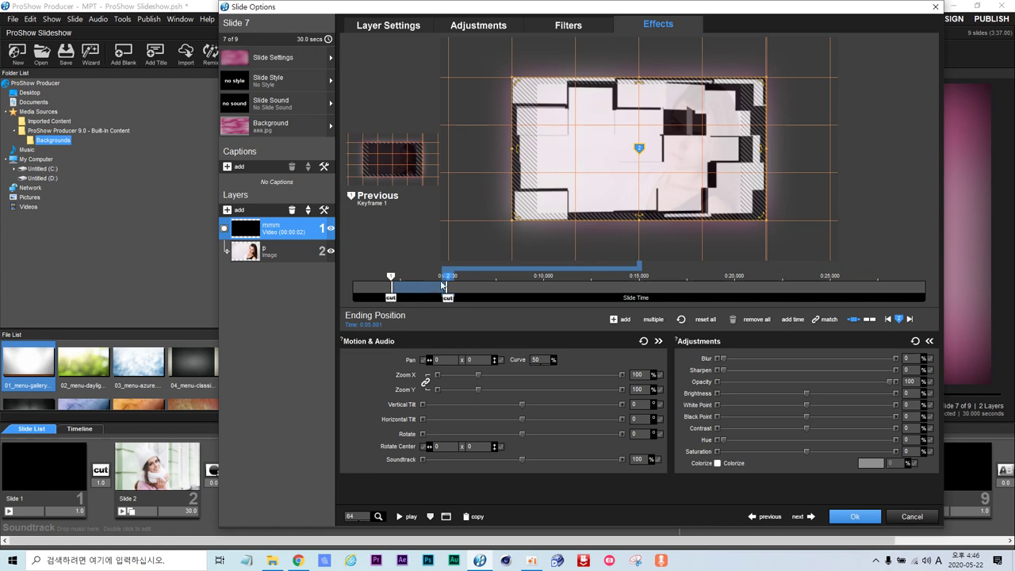
# - Set the ending keyframe time of photo layer p to 5 seconds
pyautogui.click(267, 253)
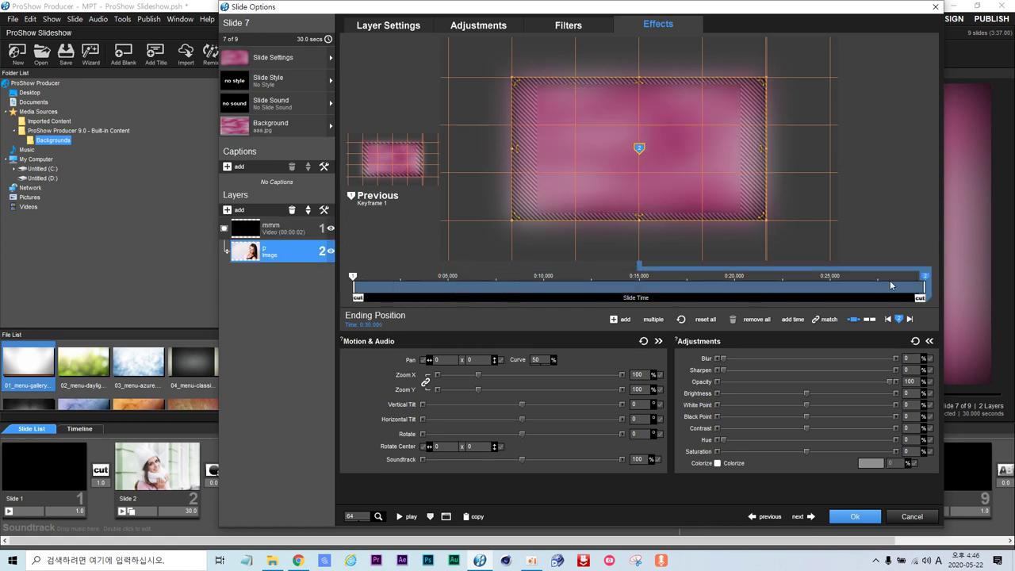
pyautogui.click(365, 325)
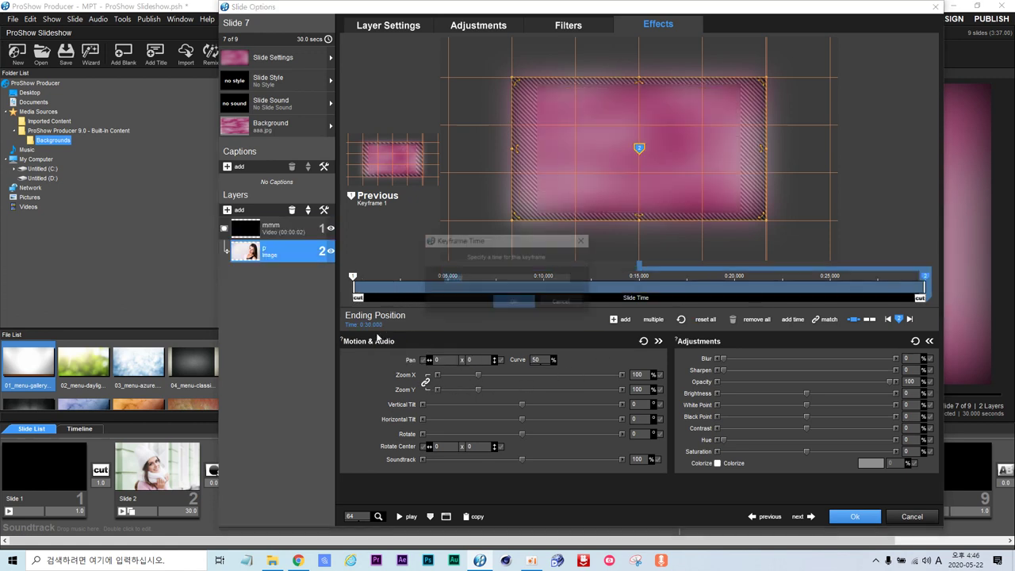
pyautogui.write('5')
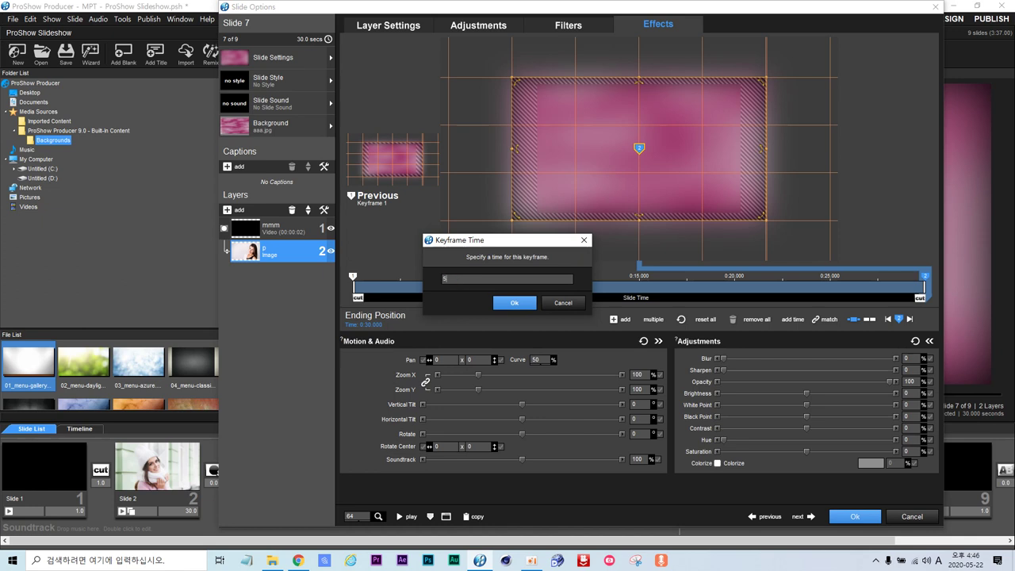
pyautogui.click(529, 301)
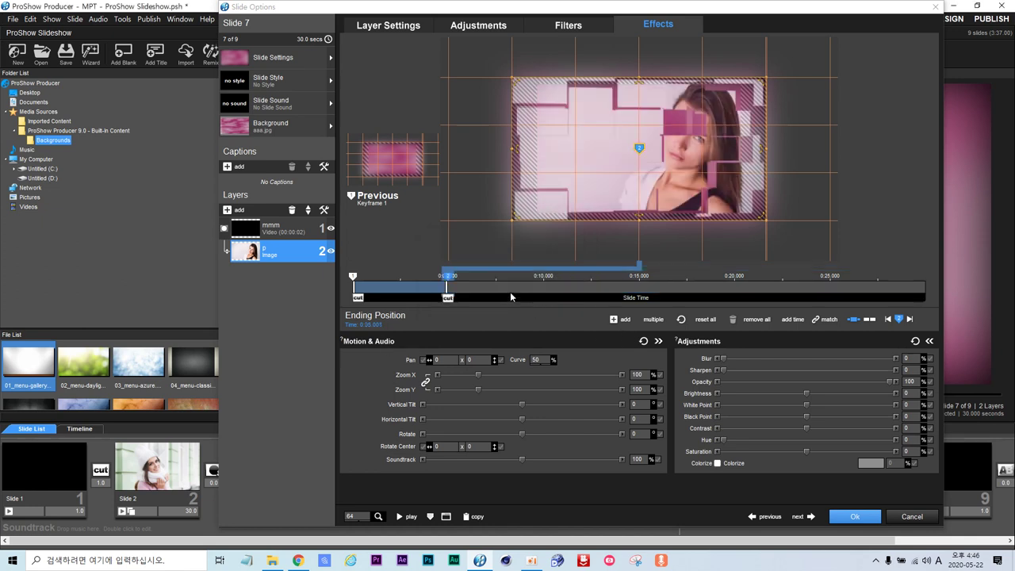
# - Preview the masked opening and shorten the ending keyframe time of photo layer p to 3 seconds
pyautogui.moveTo(367, 306)
pyautogui.mouseDown()
pyautogui.moveTo(475, 299)
pyautogui.moveTo(387, 299)
pyautogui.moveTo(460, 297)
pyautogui.mouseUp()
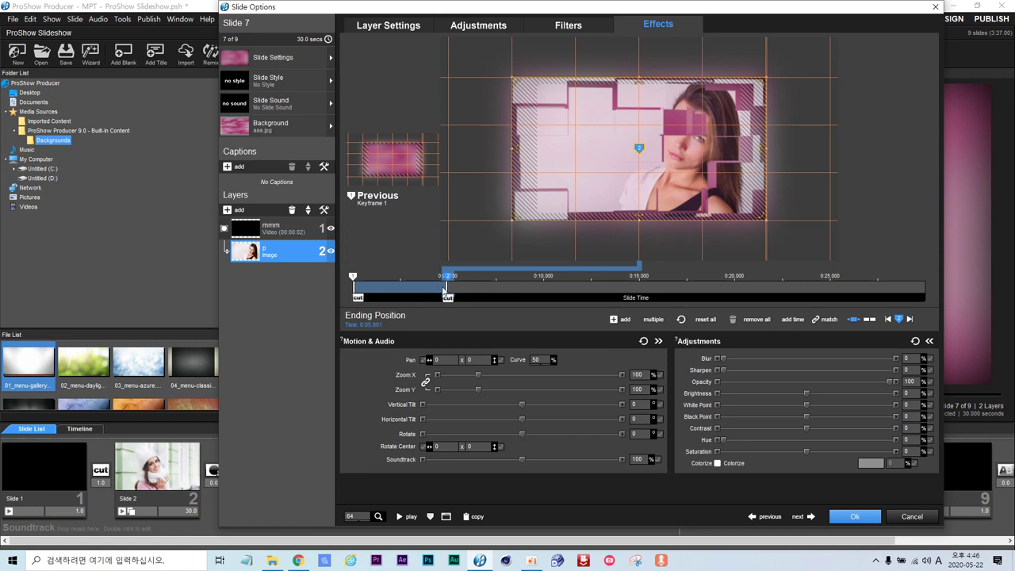
pyautogui.click(373, 324)
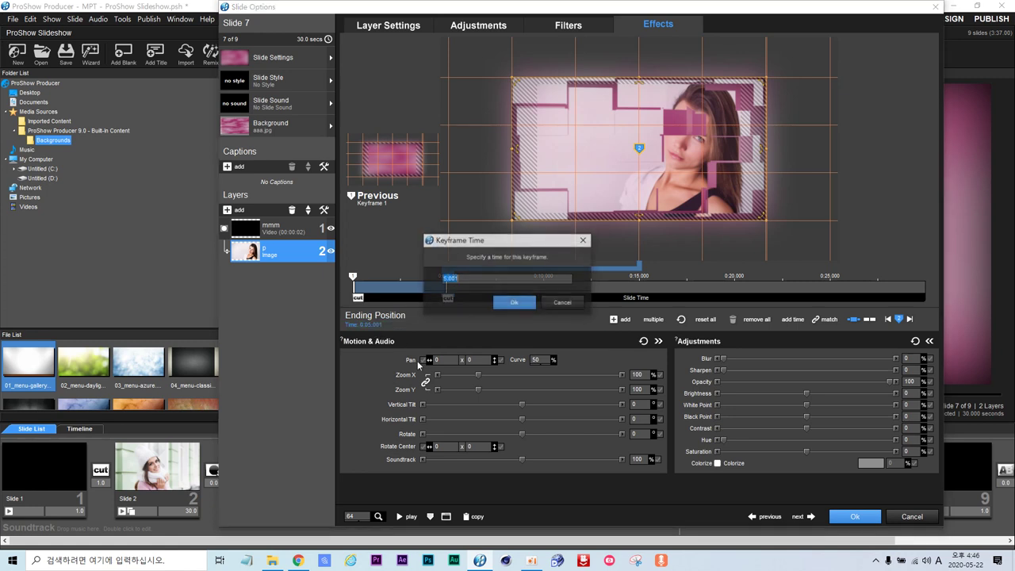
pyautogui.press('BackSpace')
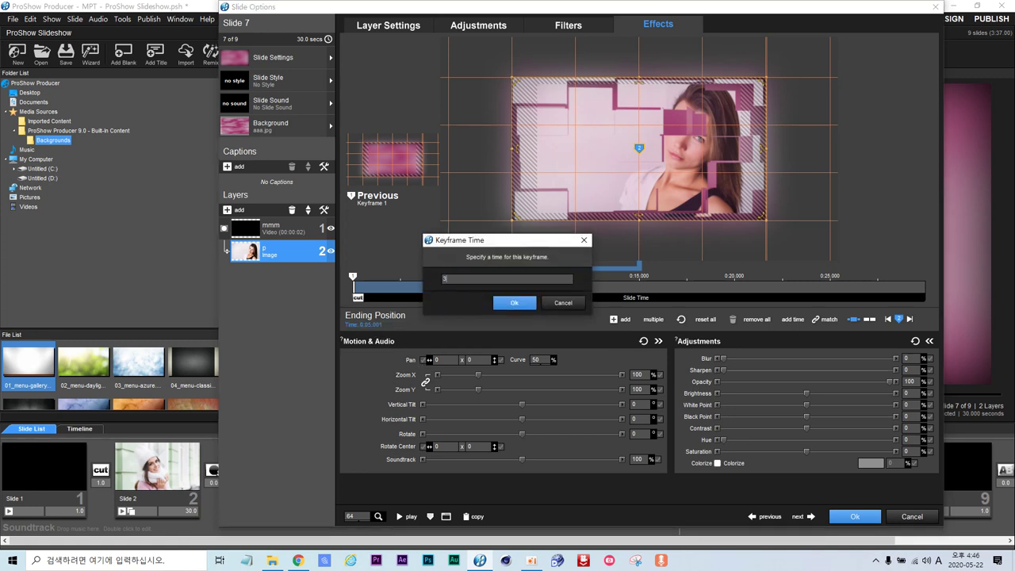
pyautogui.click(516, 303)
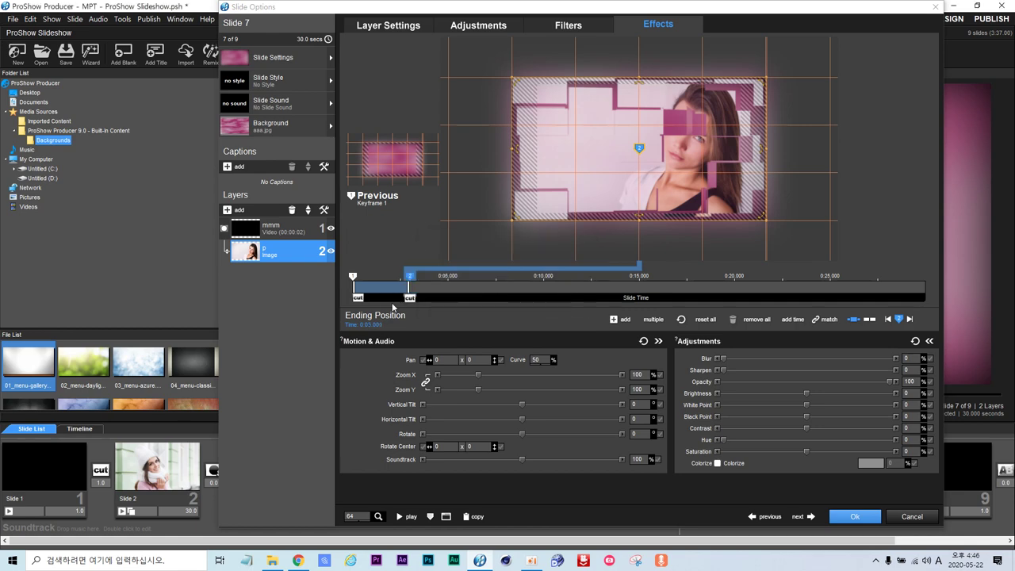
pyautogui.click(363, 297)
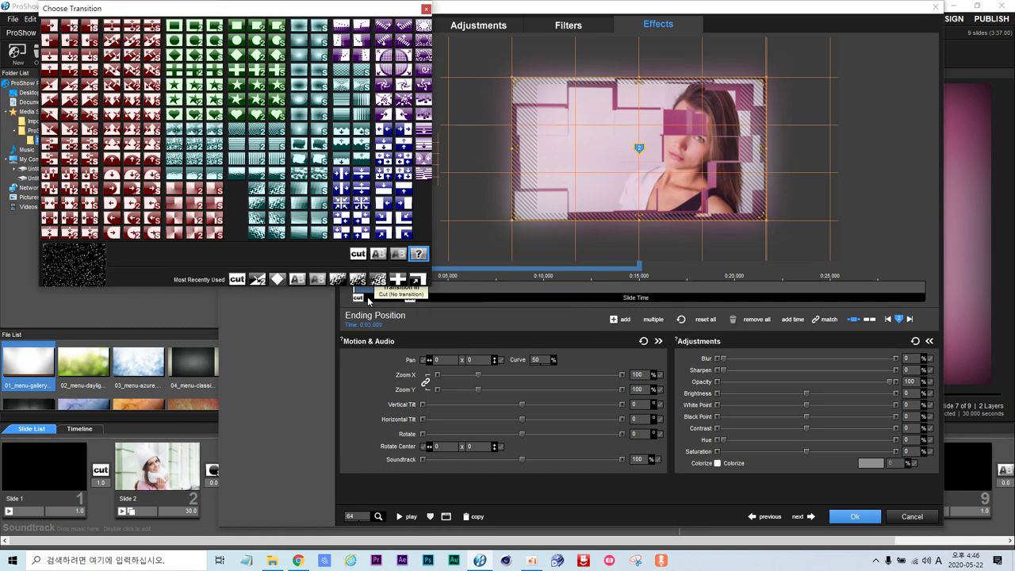
pyautogui.click(426, 8)
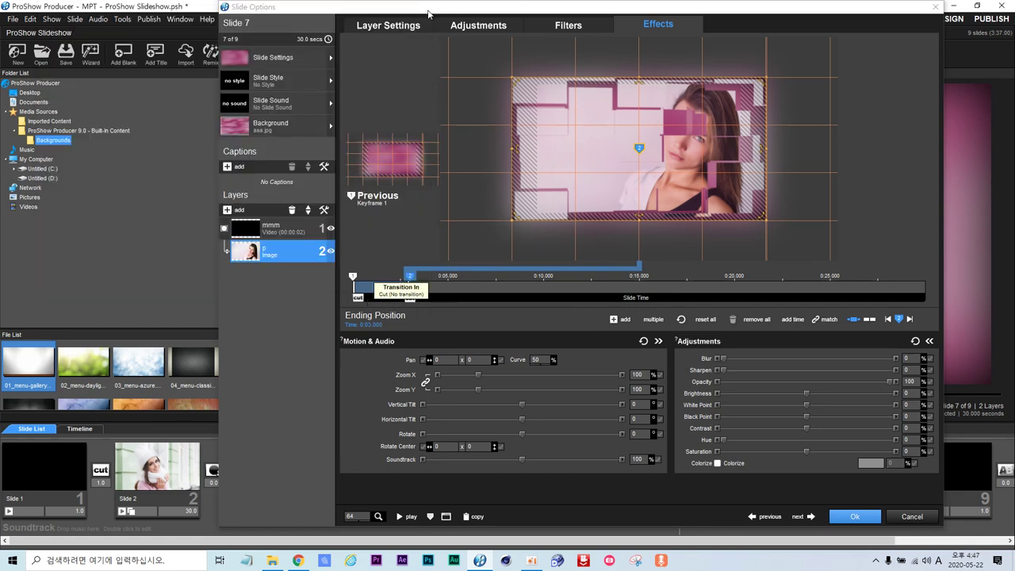
# - Compare the mmm and p layers and set photo p's ending keyframe time to 5 seconds
pyautogui.click(290, 233)
pyautogui.click(287, 254)
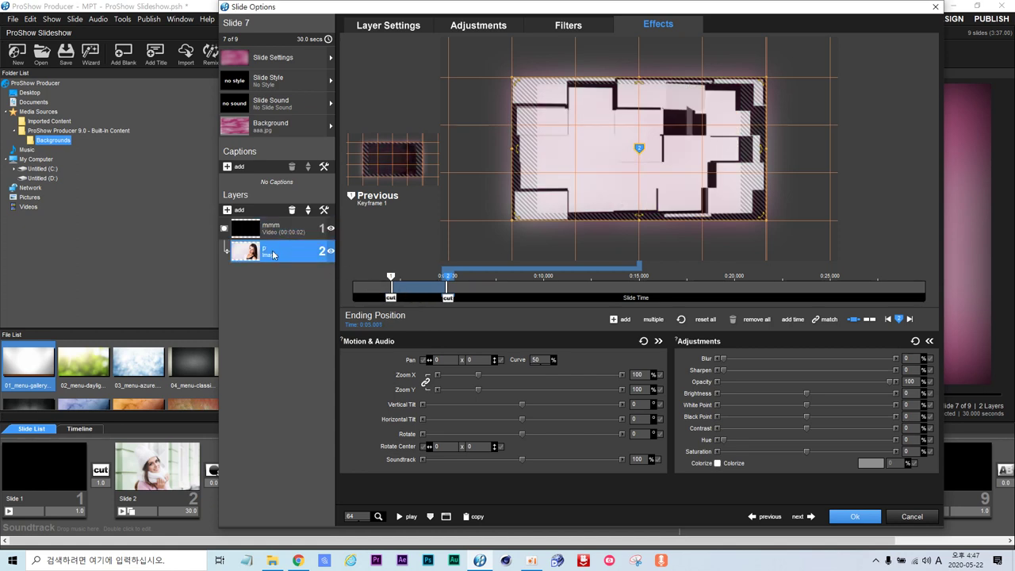
pyautogui.click(379, 324)
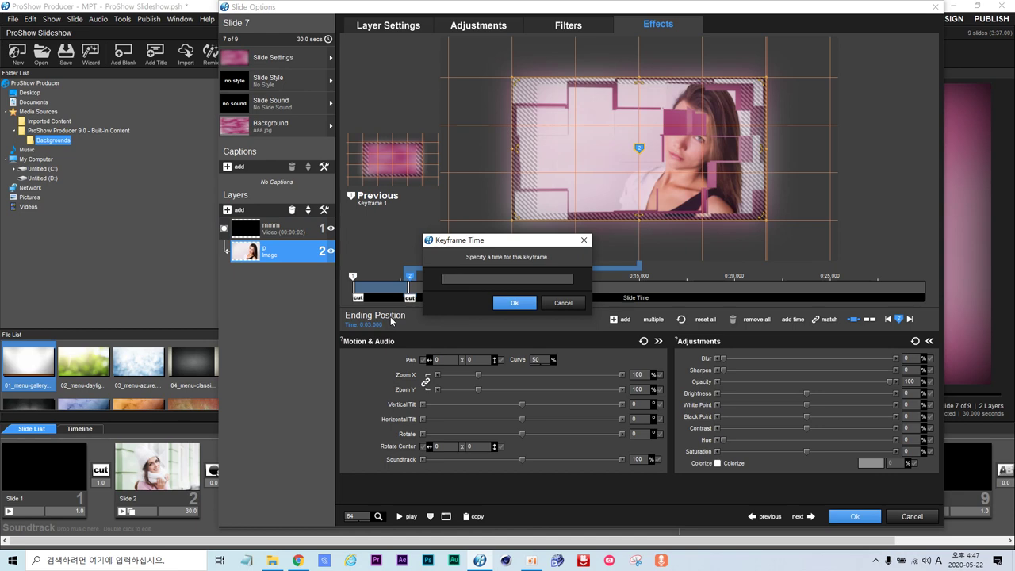
pyautogui.write('5')
pyautogui.click(512, 304)
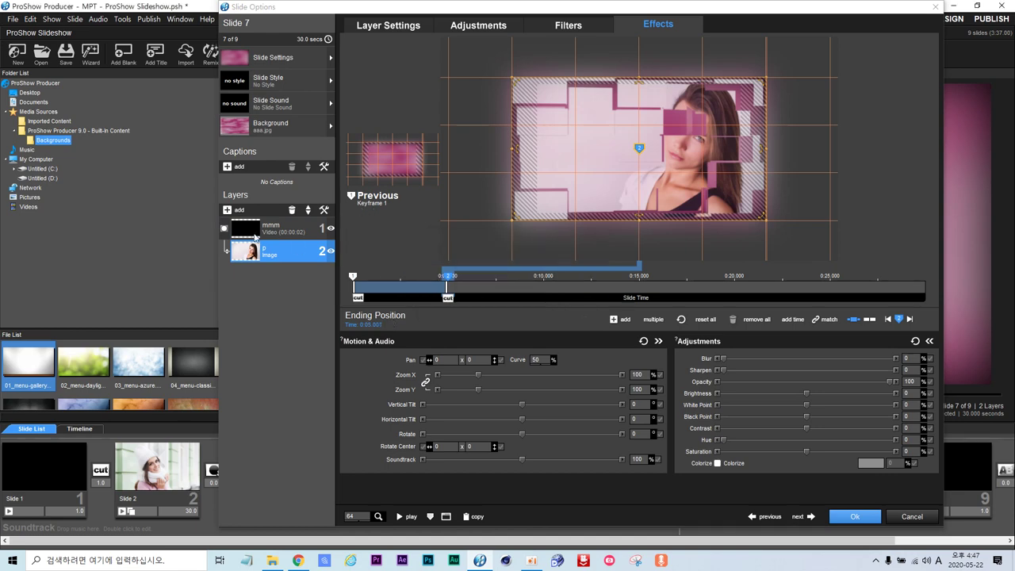
# - Shift the ending keyframe of the mmm mask earlier on the timeline, to about 4.32 seconds
pyautogui.click(251, 232)
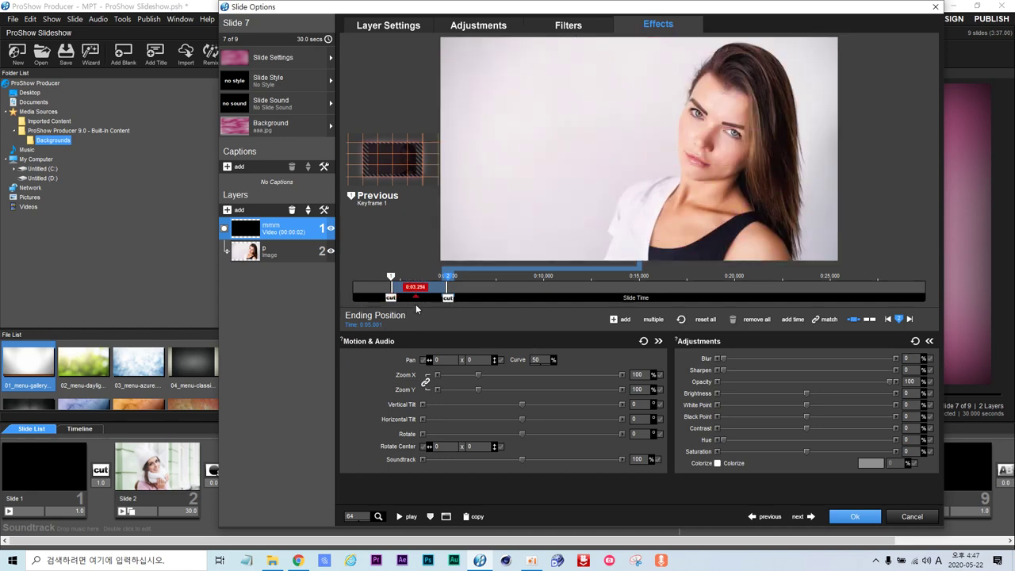
pyautogui.moveTo(446, 279); pyautogui.dragTo(440, 284)
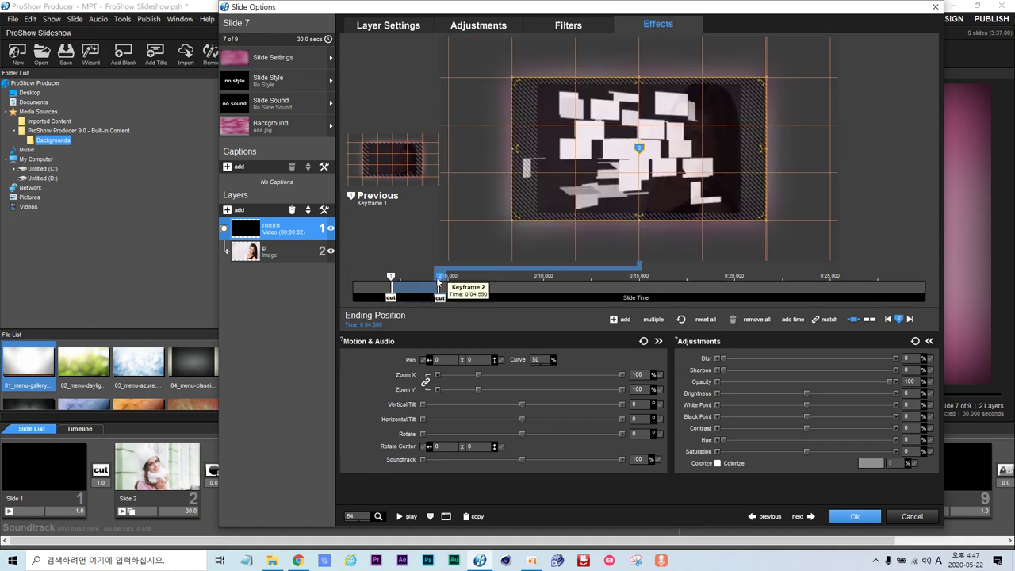
pyautogui.moveTo(438, 282); pyautogui.dragTo(434, 282)
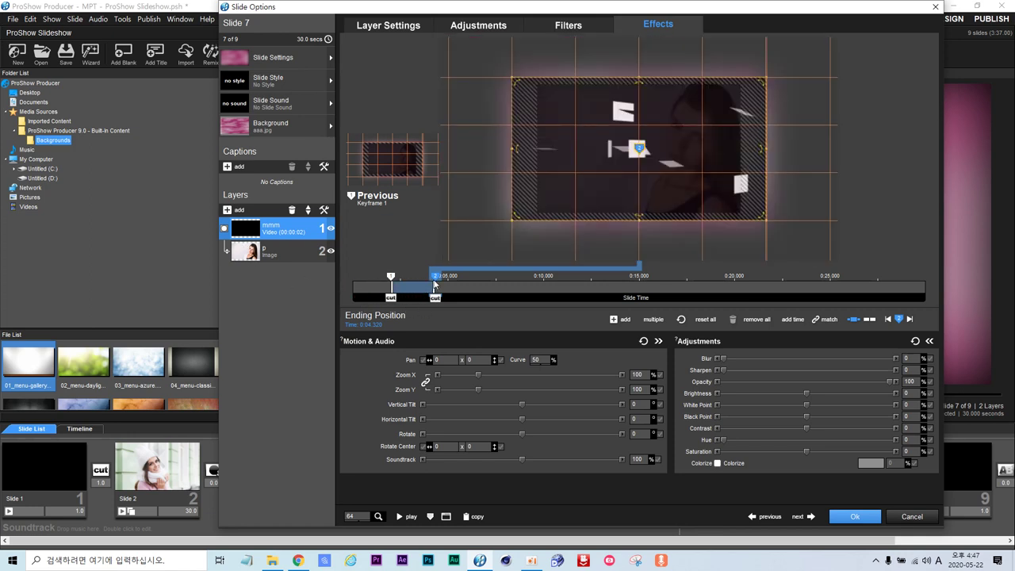
# - Add photo s from the image folder to slide 7 and move it below photo layer p
pyautogui.click(234, 210)
pyautogui.click(273, 223)
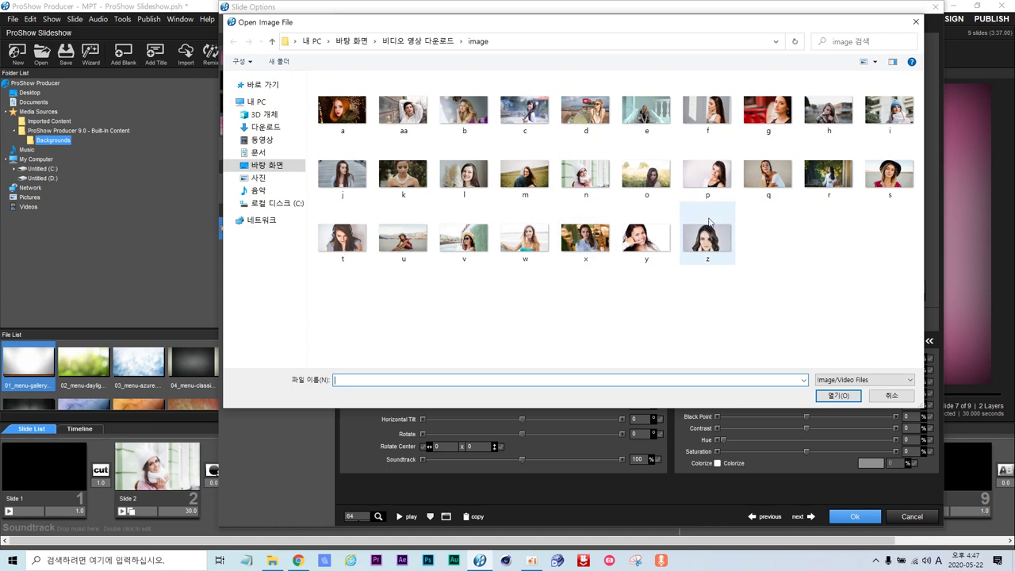
pyautogui.doubleClick(884, 182)
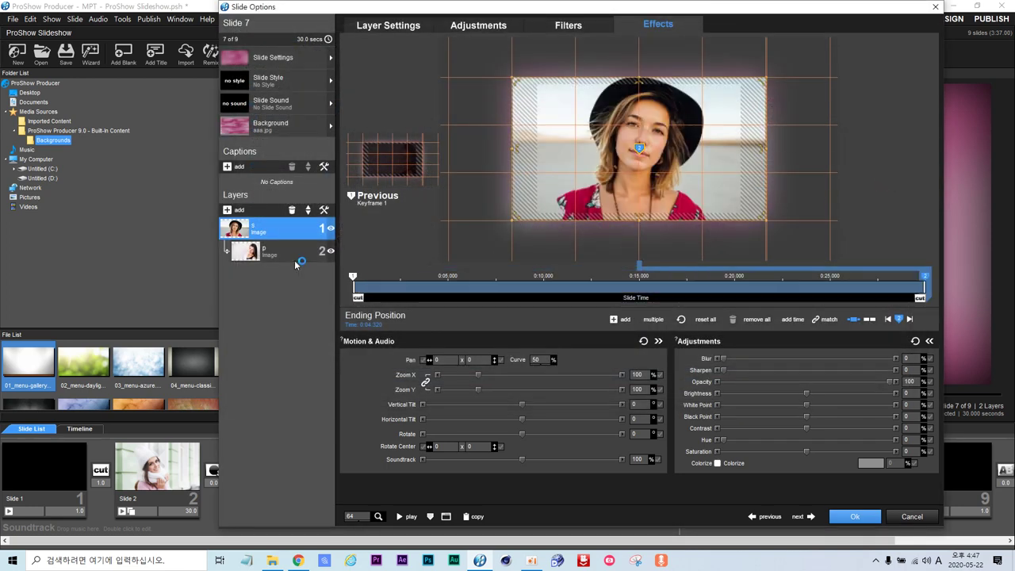
pyautogui.doubleClick(308, 212)
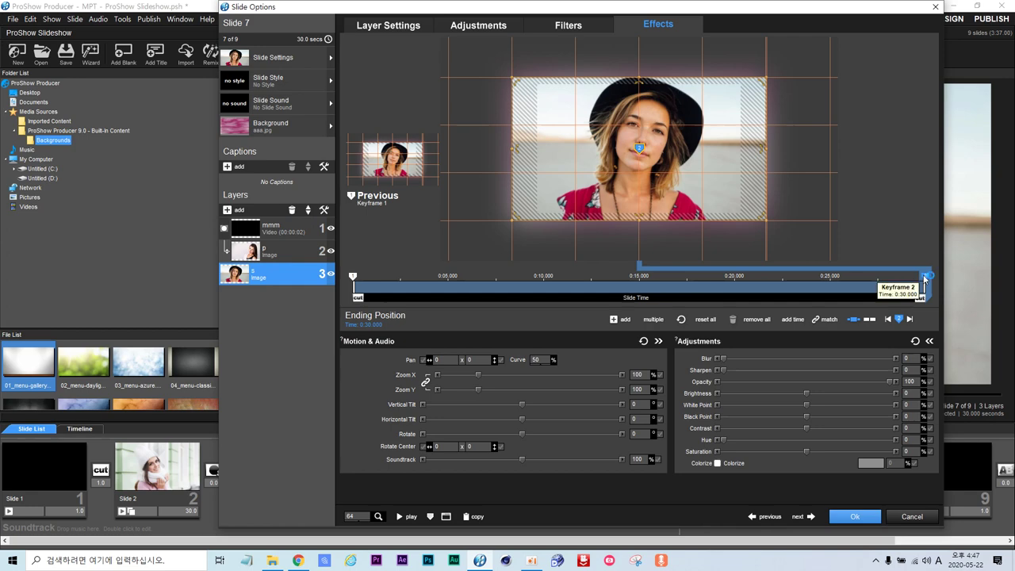
# - Set the ending keyframe time of photo layer s to 9.999 seconds
pyautogui.click(375, 328)
pyautogui.press('BackSpace')
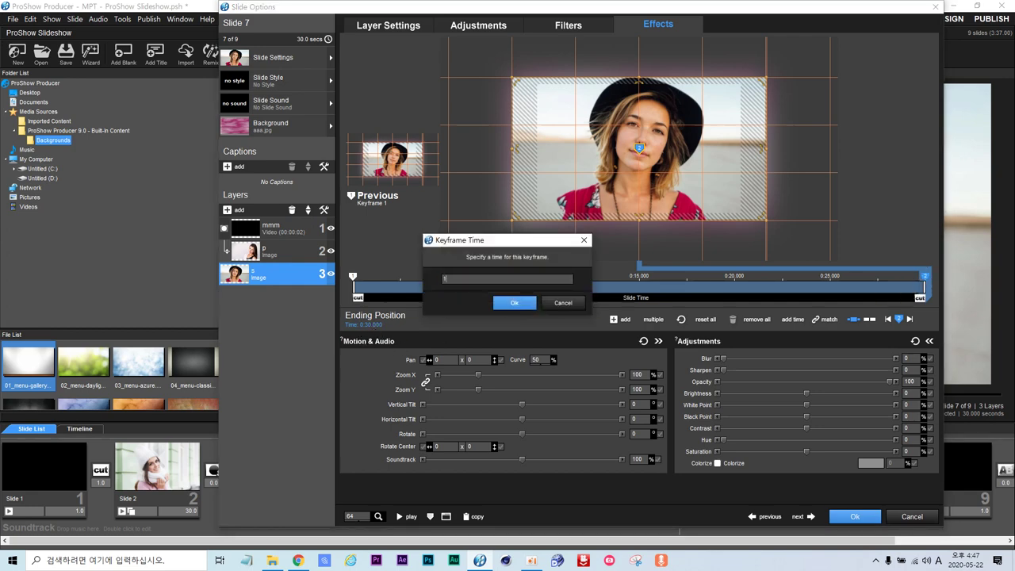
pyautogui.click(507, 304)
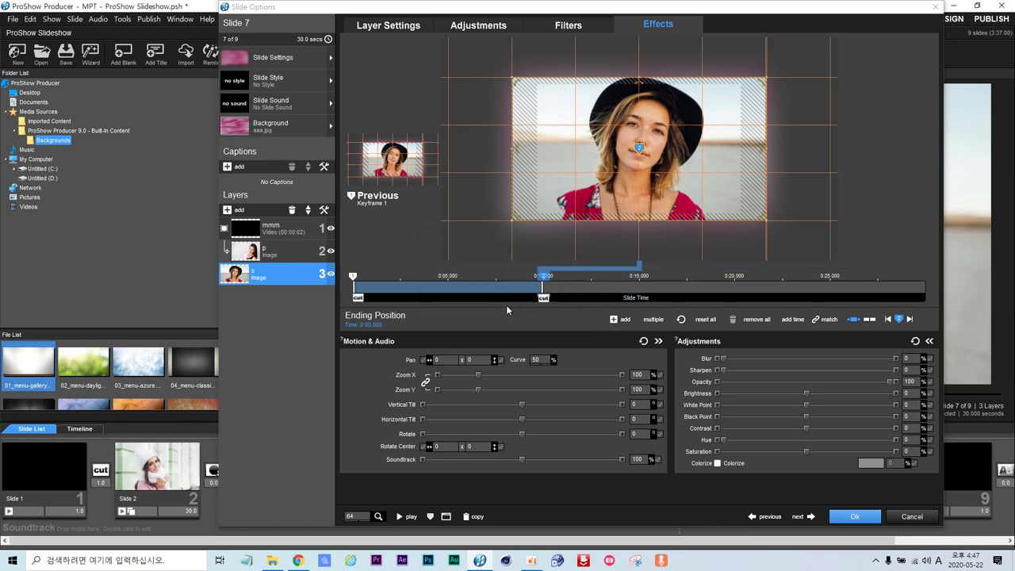
# - Compare the keyframe spans of the mmm and p layers and scrub the opening seconds over photo s
pyautogui.click(287, 228)
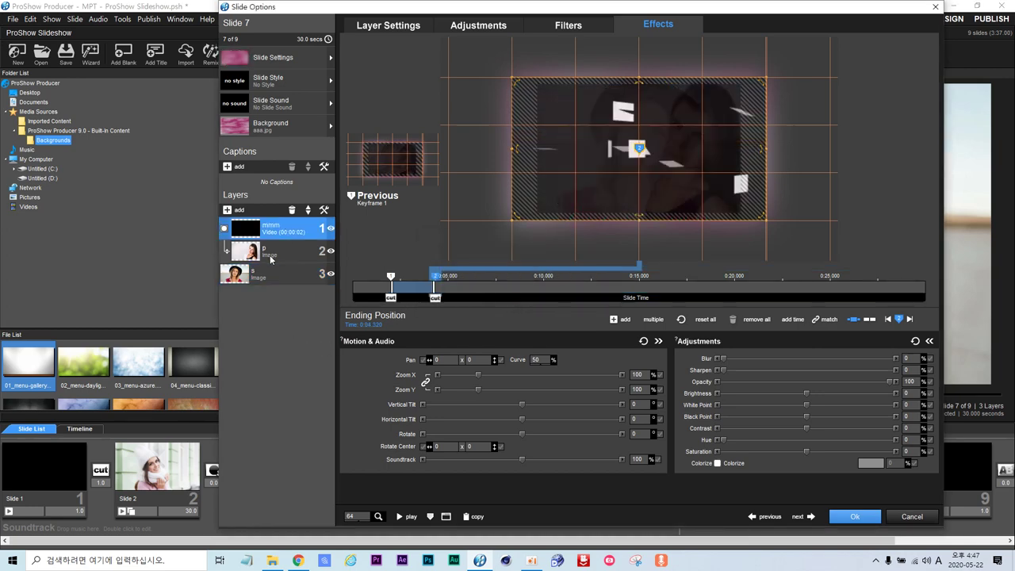
pyautogui.click(270, 259)
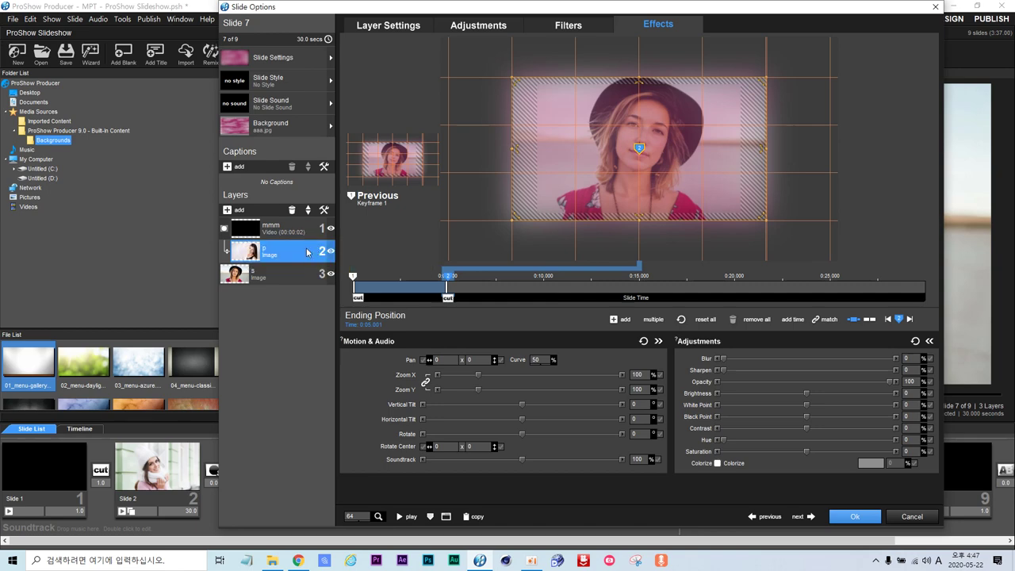
pyautogui.click(269, 229)
pyautogui.click(274, 259)
pyautogui.click(270, 228)
pyautogui.click(272, 252)
pyautogui.click(265, 229)
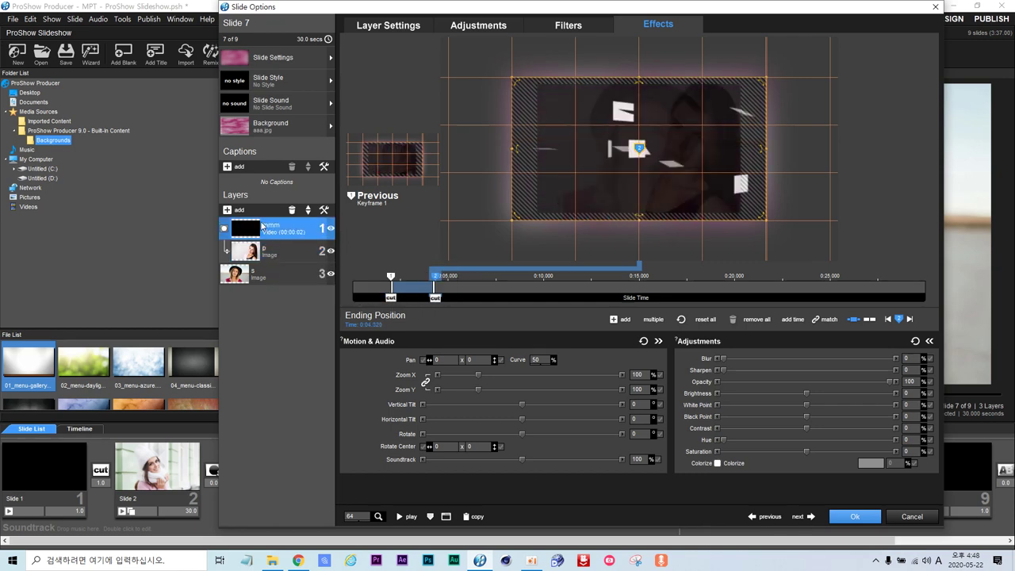
pyautogui.moveTo(361, 298); pyautogui.dragTo(459, 297)
# - Set the linked X and Y zoom of photo layer s to 50% at both its ending and starting keyframes
pyautogui.click(236, 273)
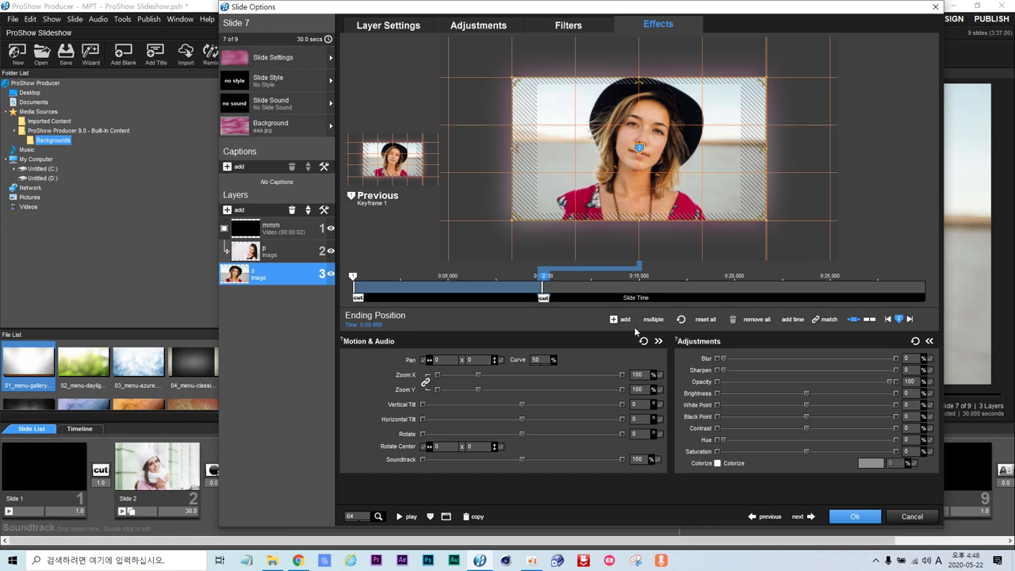
pyautogui.write('50')
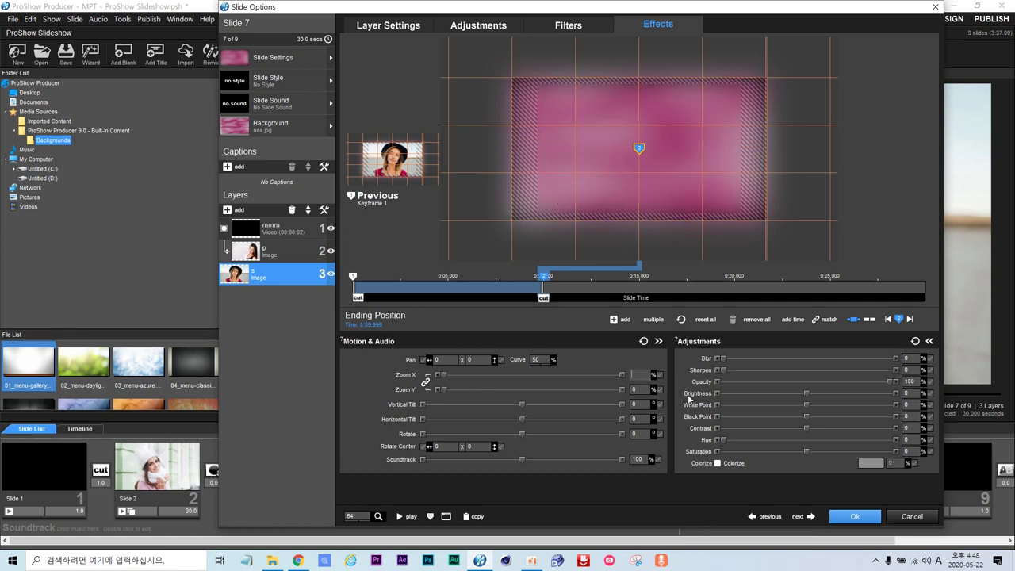
pyautogui.click(384, 295)
pyautogui.click(639, 375)
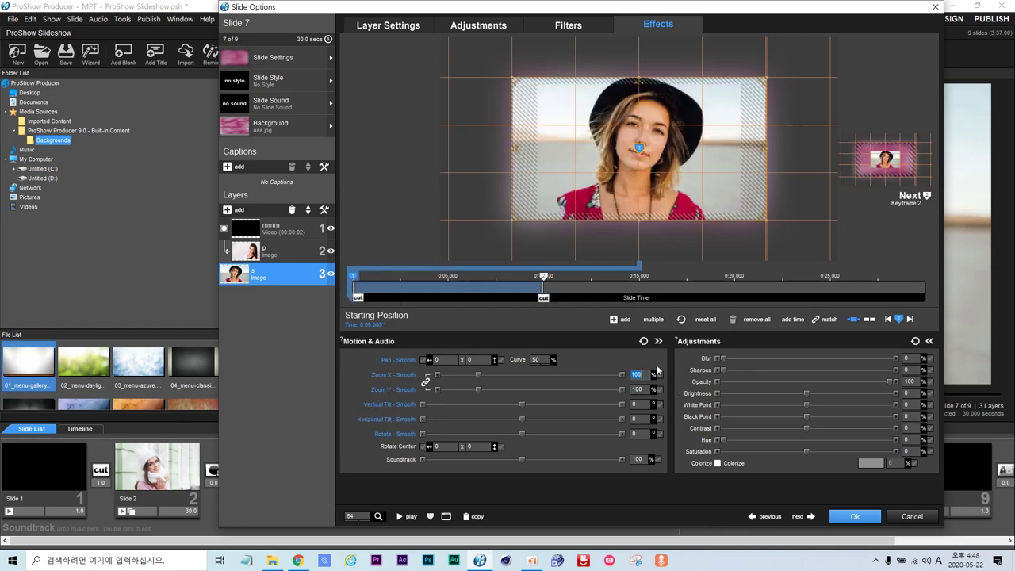
pyautogui.press('BackSpace')
pyautogui.write('50')
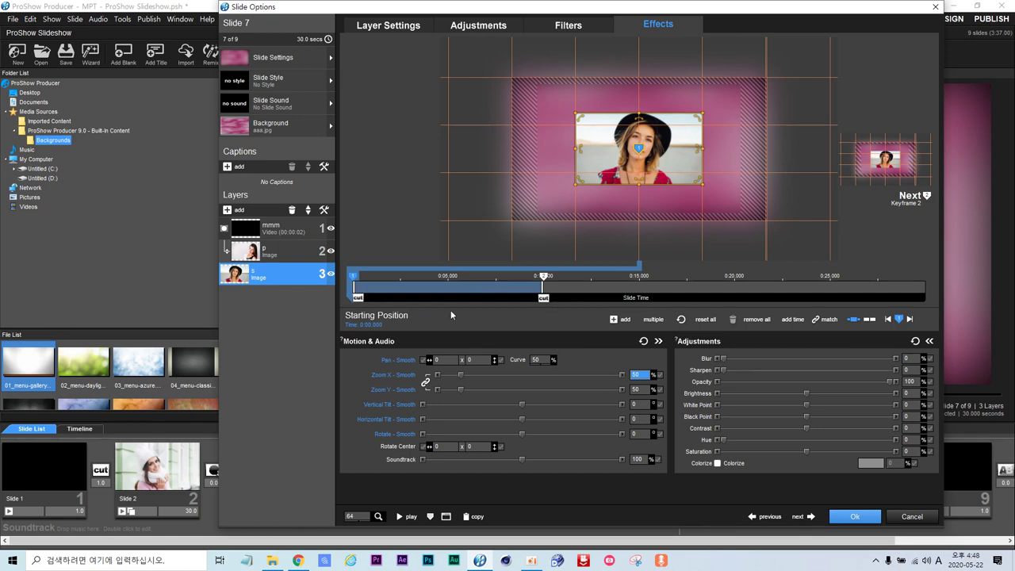
# - Set the linked X and Y zoom of photo layer s to 80% at the starting keyframe and copy it to the next keyframe
pyautogui.press('BackSpace')
pyautogui.click(652, 389)
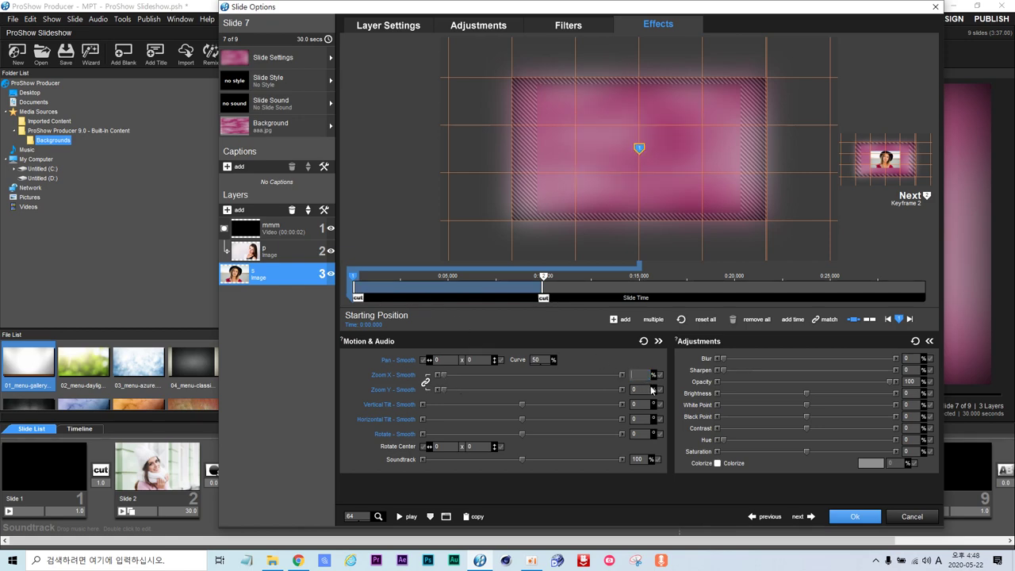
pyautogui.write('80')
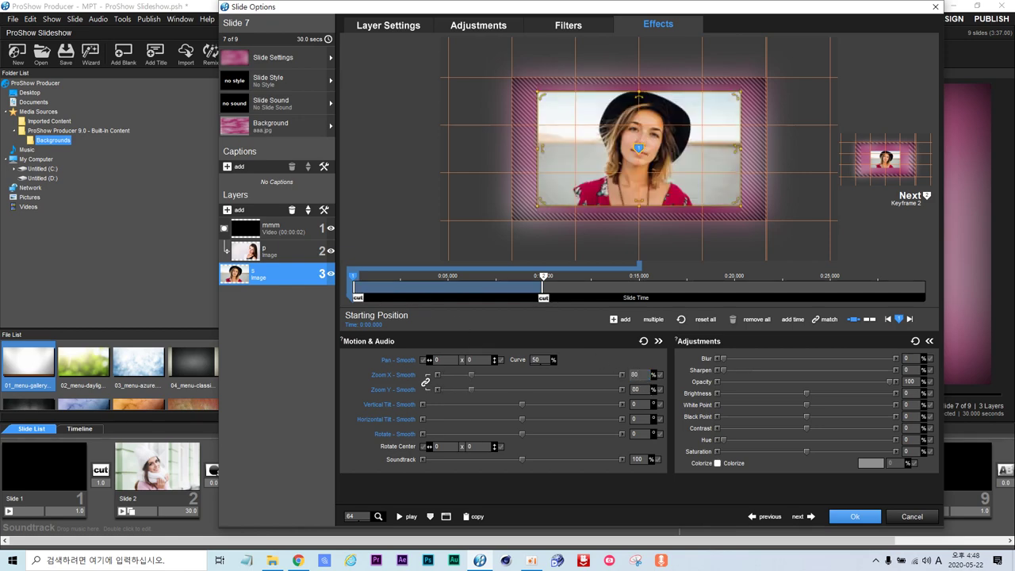
pyautogui.rightClick(352, 278)
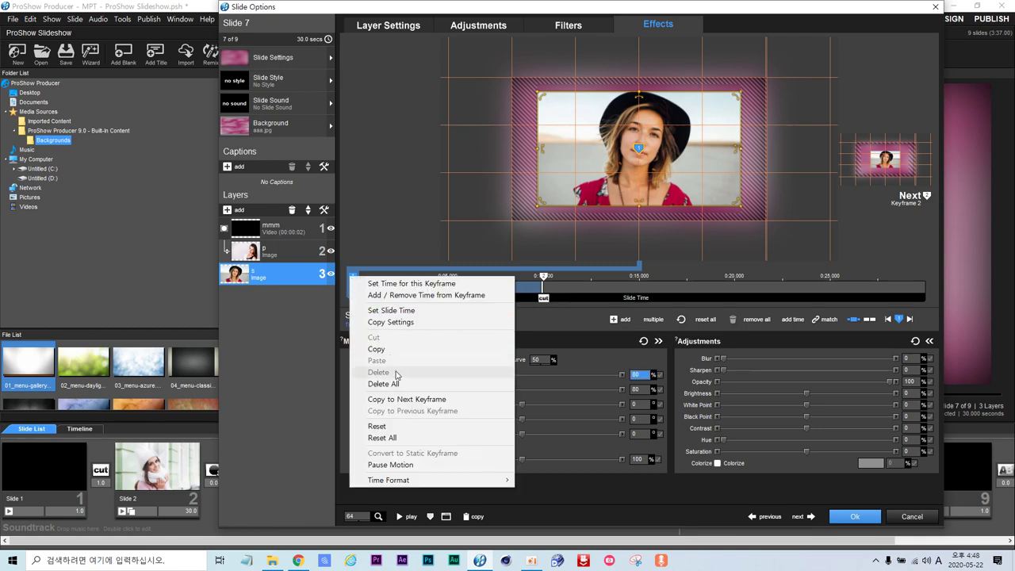
pyautogui.click(406, 399)
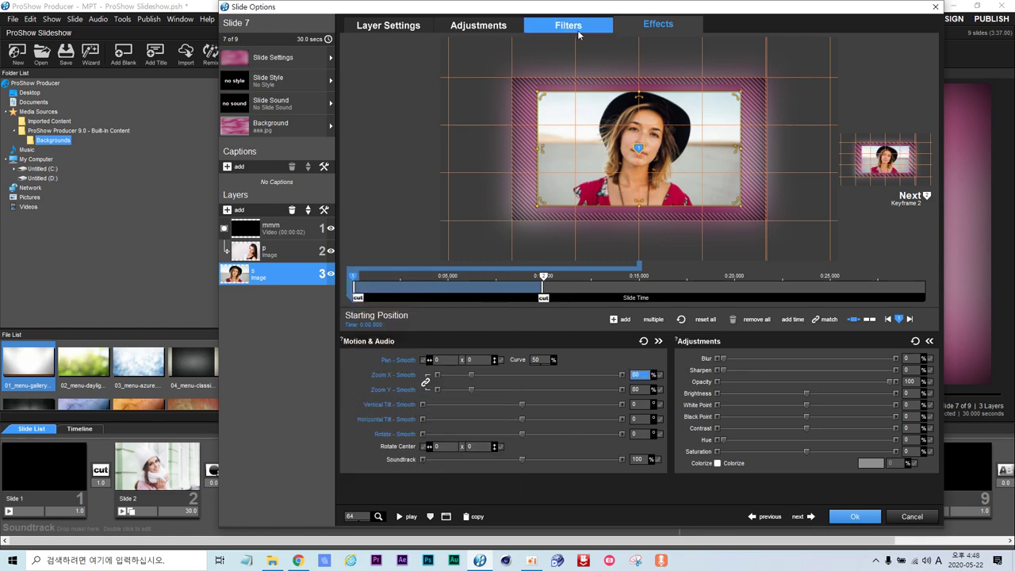
# - Apply a transparent rounded-rectangle vignette of size 10% and a white outline of size 1 to photo layer s
pyautogui.click(476, 24)
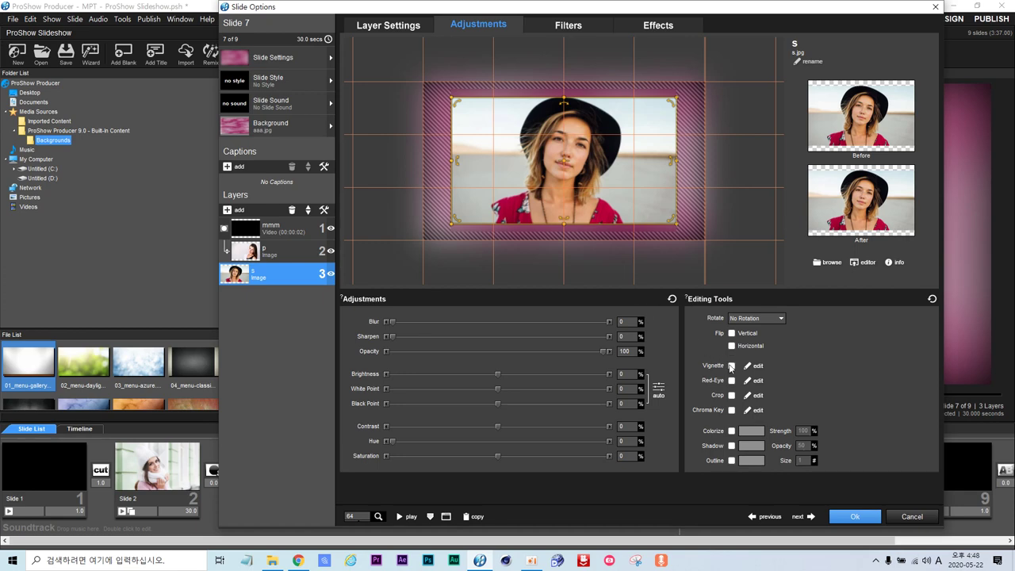
pyautogui.click(758, 366)
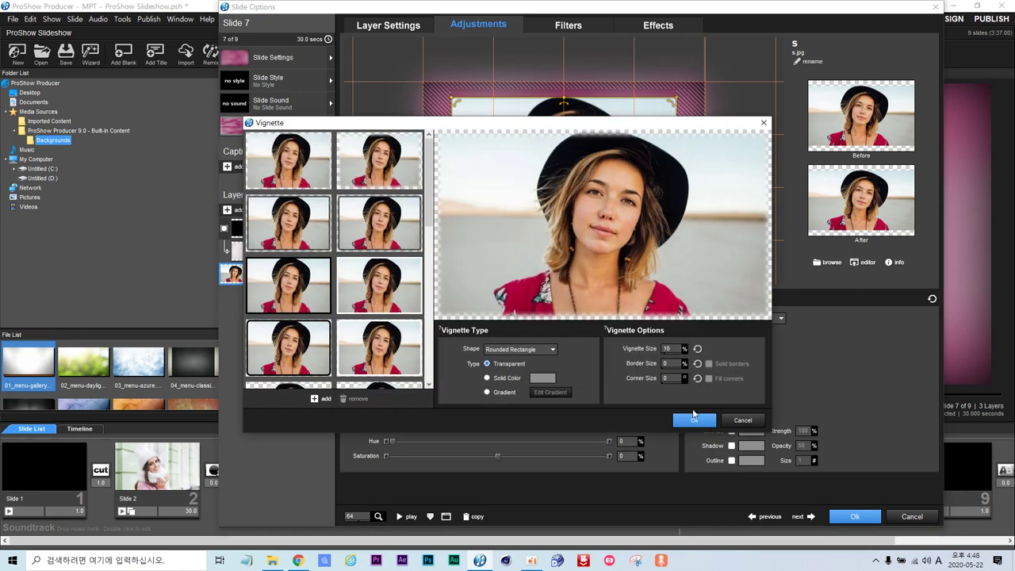
pyautogui.click(693, 419)
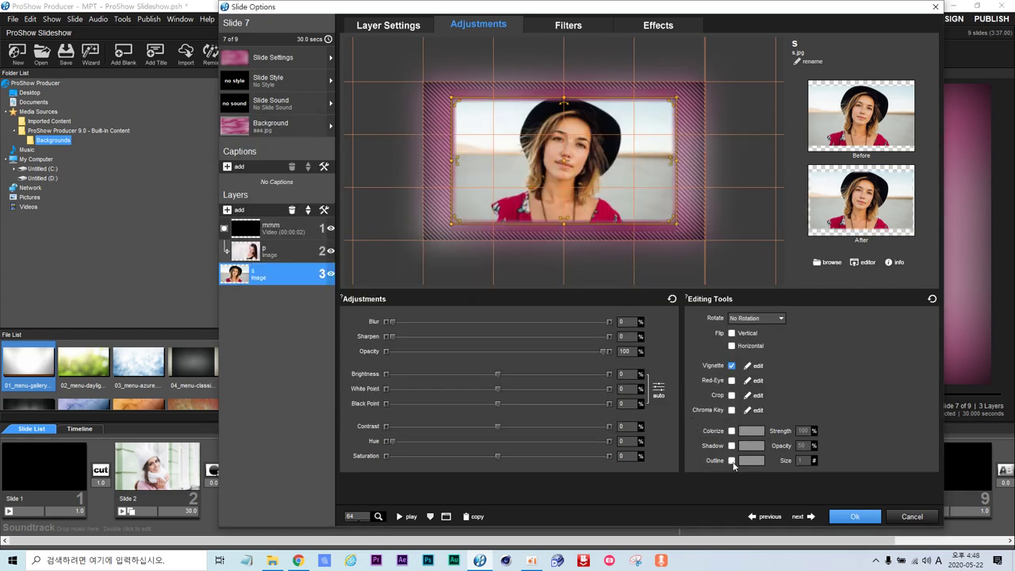
pyautogui.click(731, 461)
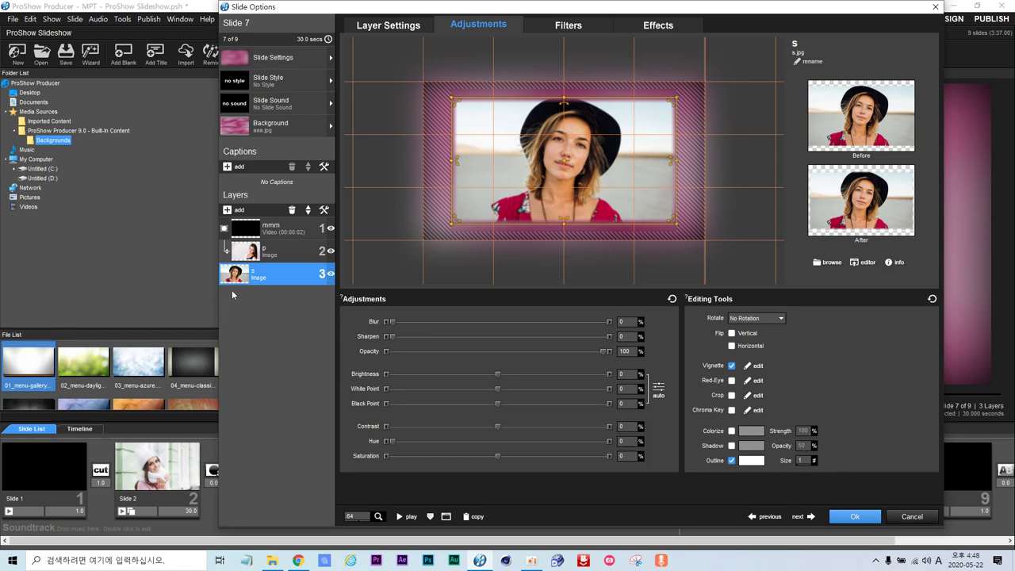
# - Pan photo layer s from about 9.35 x 0 at the starting keyframe to -7.68 x 1.1 at the ending keyframe and preview the motion
pyautogui.click(658, 25)
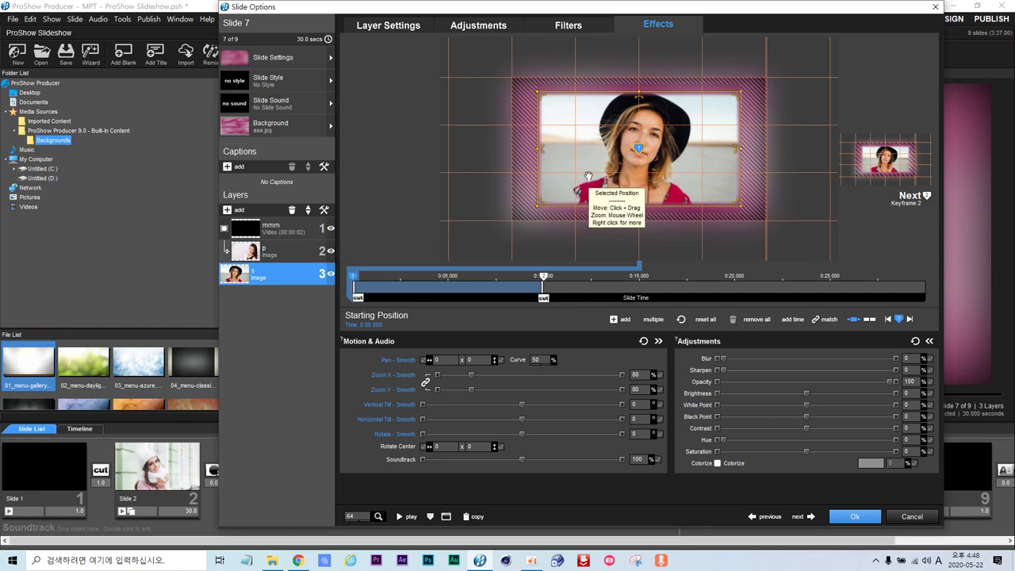
pyautogui.moveTo(589, 176)
pyautogui.mouseDown()
pyautogui.moveTo(612, 176)
pyautogui.moveTo(604, 186)
pyautogui.mouseUp()
pyautogui.click(544, 276)
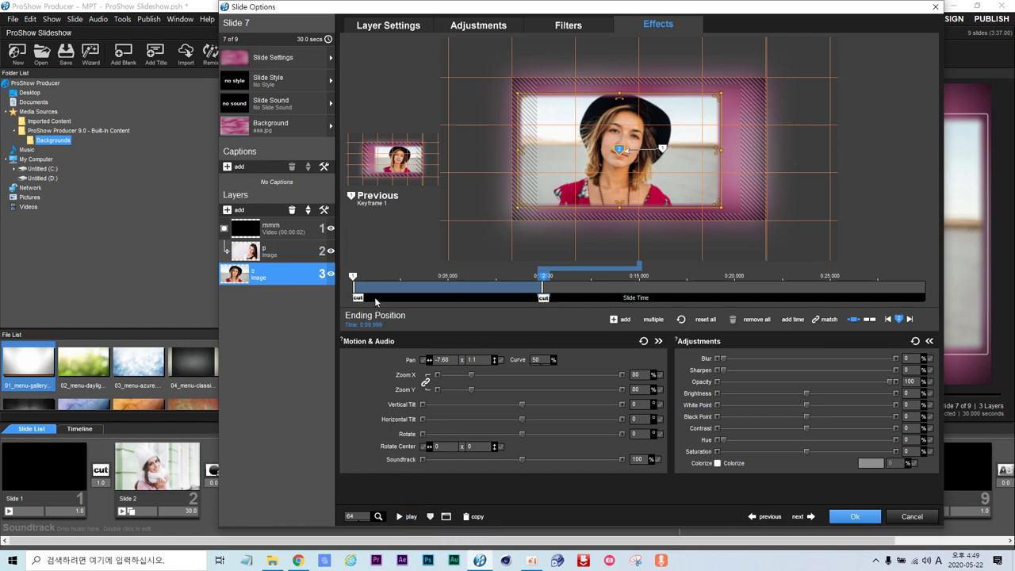
pyautogui.moveTo(374, 296)
pyautogui.mouseDown()
pyautogui.moveTo(470, 284)
pyautogui.moveTo(424, 288)
pyautogui.moveTo(445, 286)
pyautogui.mouseUp()
# - Set the ending keyframe time of the mmm video mask layer to 4 seconds and scrub through the opening of the slide
pyautogui.click(258, 255)
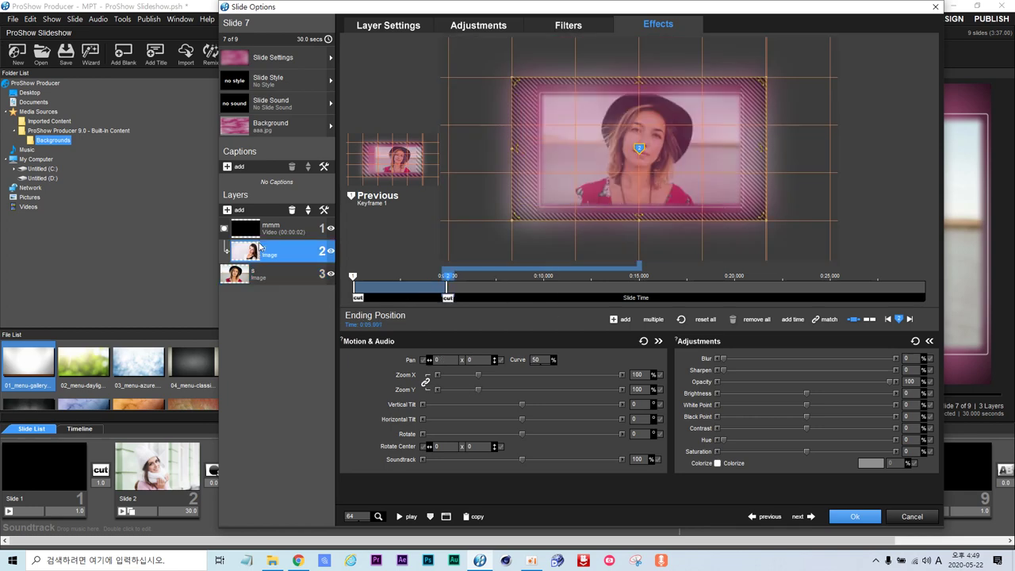
pyautogui.click(264, 232)
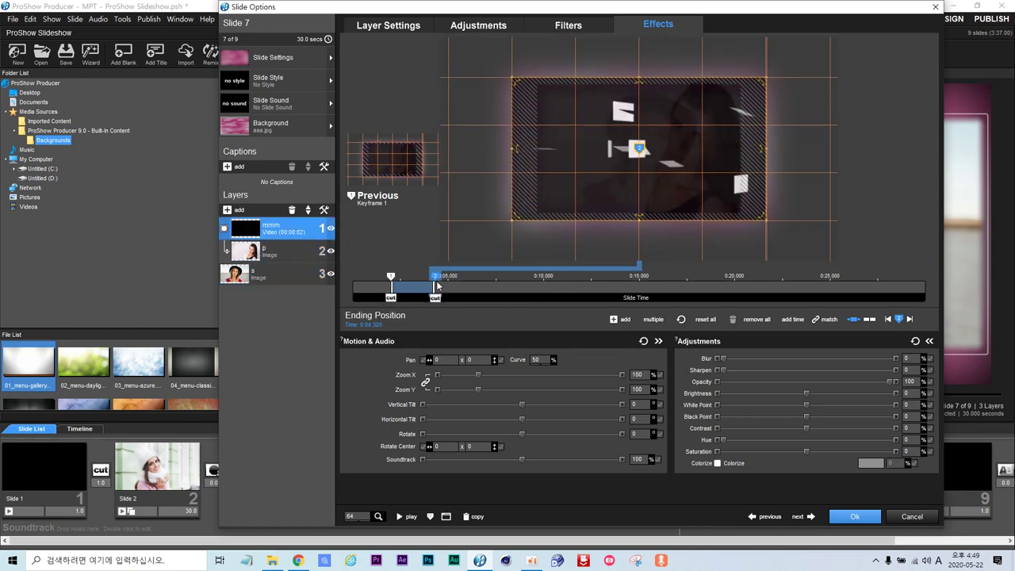
pyautogui.doubleClick(392, 321)
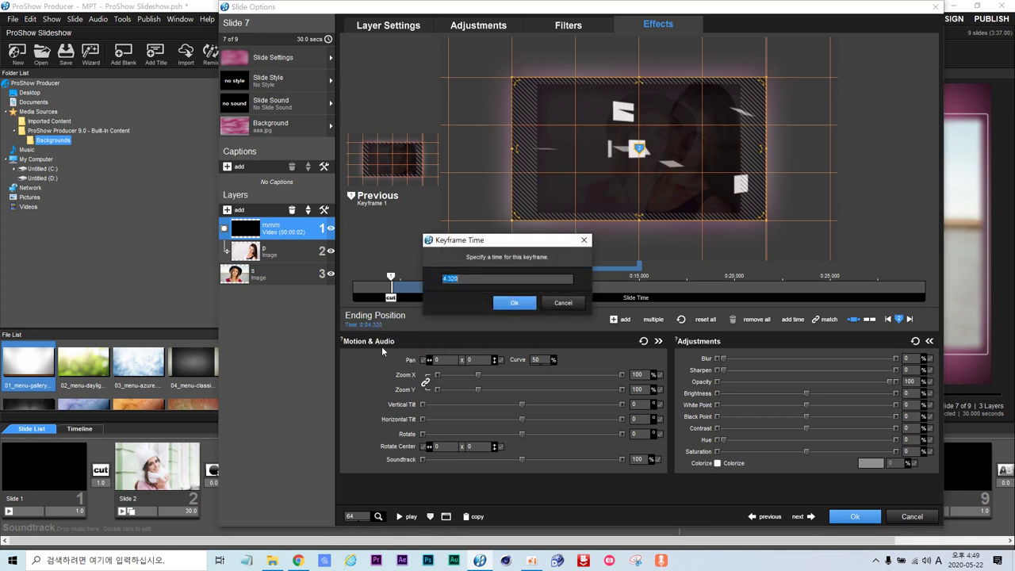
pyautogui.write('4')
pyautogui.click(514, 303)
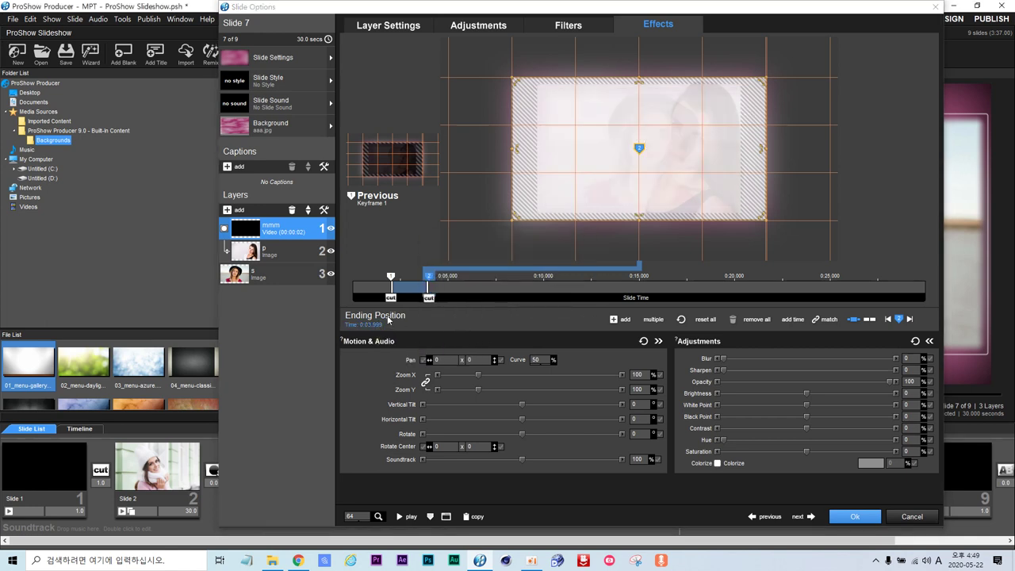
pyautogui.moveTo(362, 300)
pyautogui.mouseDown()
pyautogui.moveTo(444, 298)
pyautogui.moveTo(354, 300)
pyautogui.moveTo(357, 308)
pyautogui.moveTo(451, 301)
pyautogui.moveTo(411, 311)
pyautogui.moveTo(232, 304)
pyautogui.mouseUp()
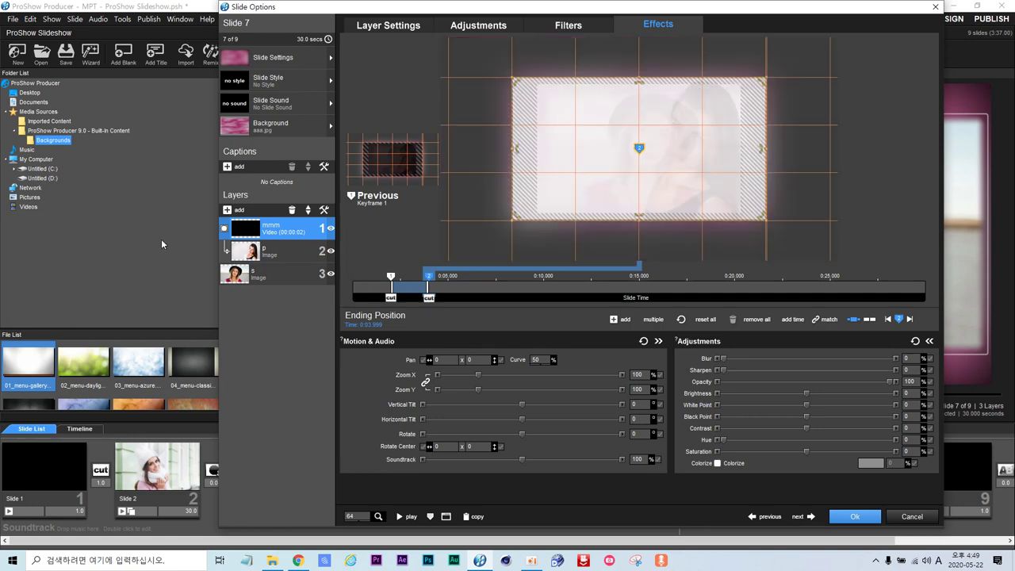
# - Duplicate the mmm video layer and move the copy below photo layer s
pyautogui.click(262, 277)
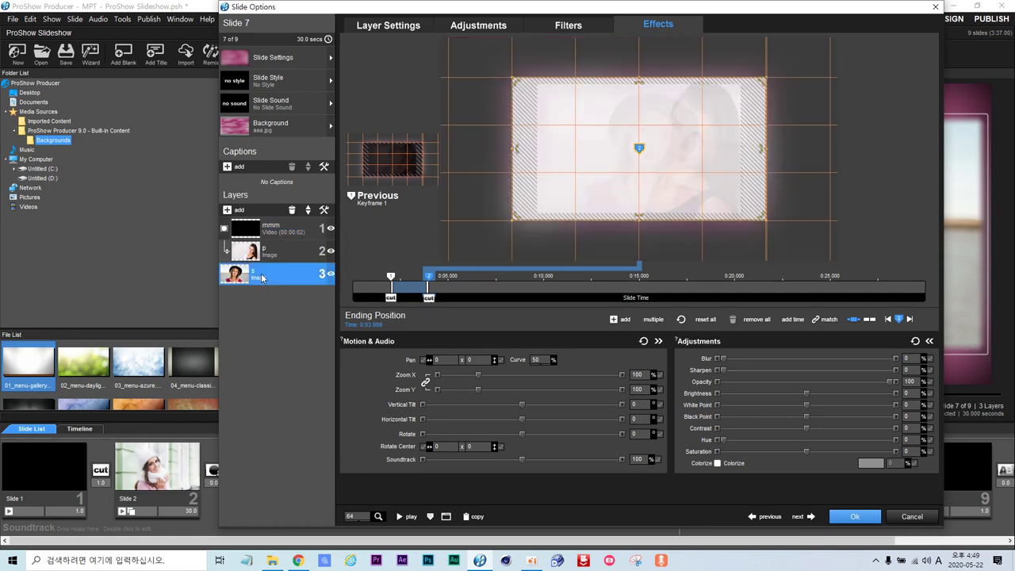
pyautogui.click(275, 231)
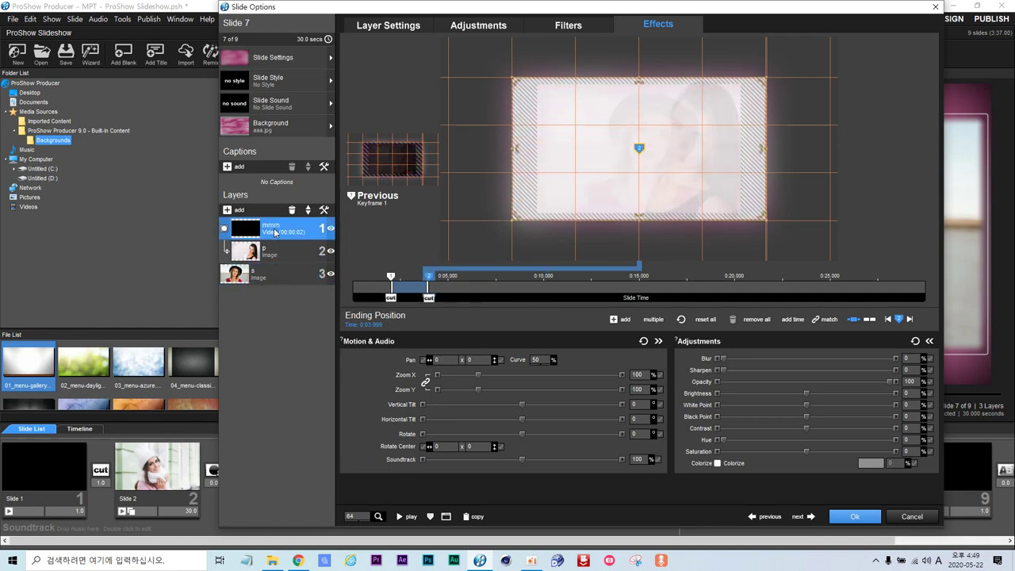
pyautogui.rightClick(274, 230)
pyautogui.click(317, 282)
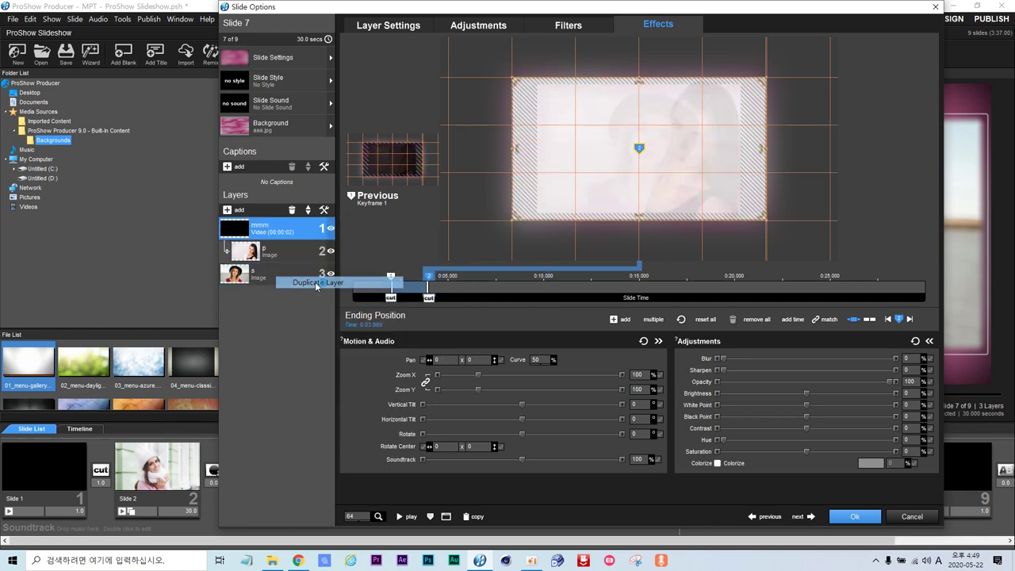
pyautogui.click(308, 212)
pyautogui.click(308, 213)
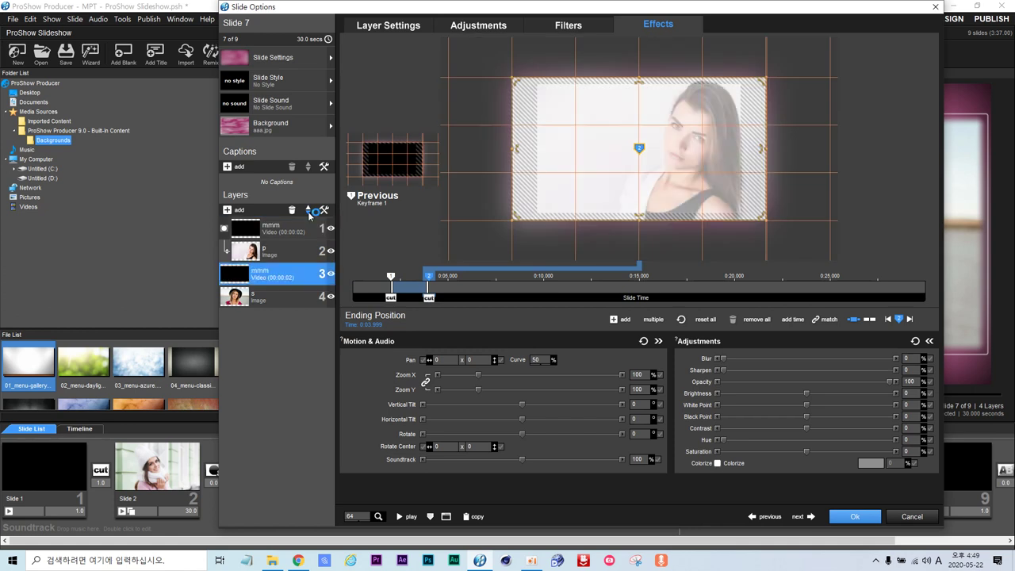
pyautogui.click(308, 212)
# - Duplicate photo layer p and move the copy to the end of the layer stack, beneath the duplicate mmm layer
pyautogui.click(264, 252)
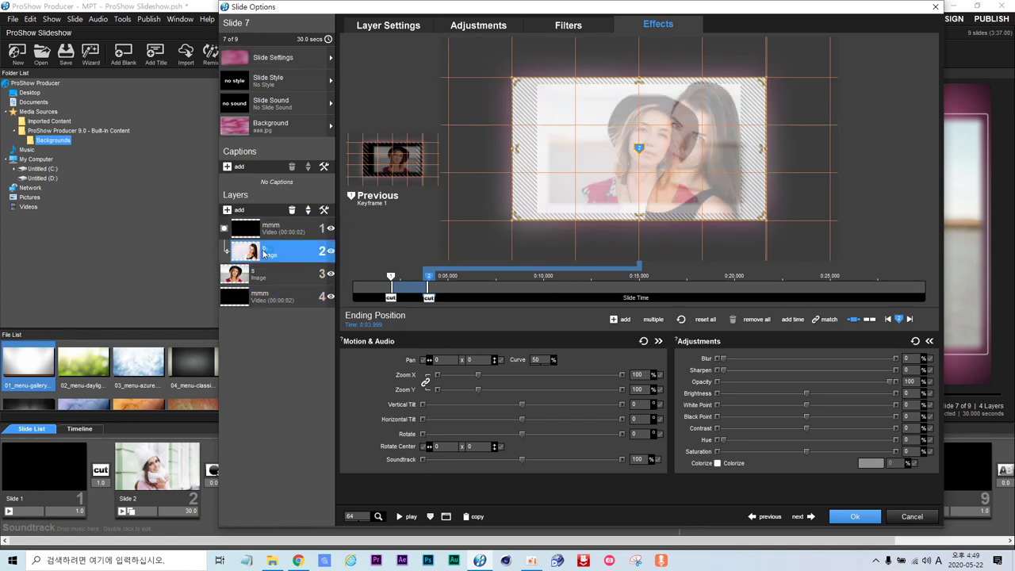
pyautogui.rightClick(264, 252)
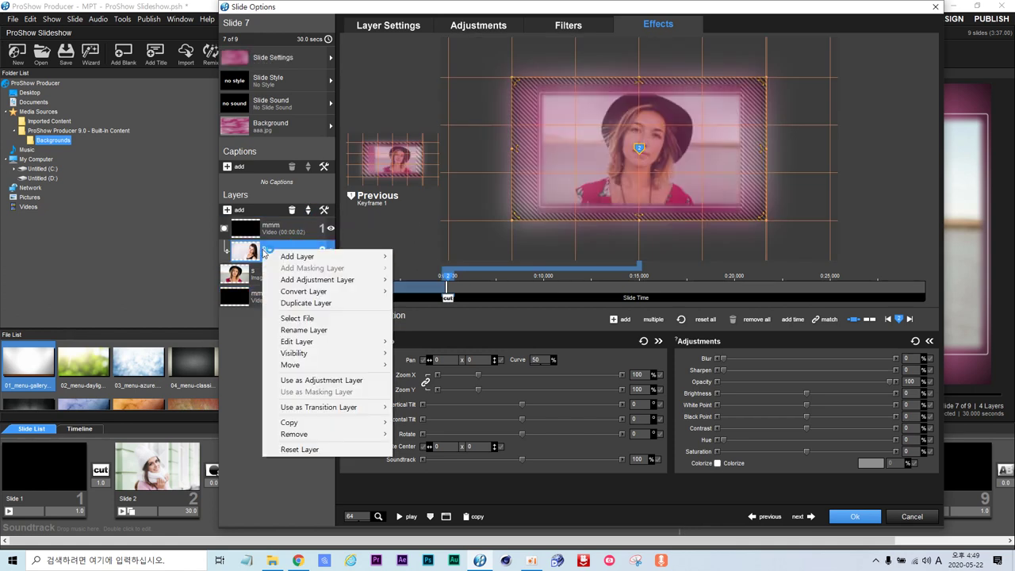
pyautogui.click(306, 304)
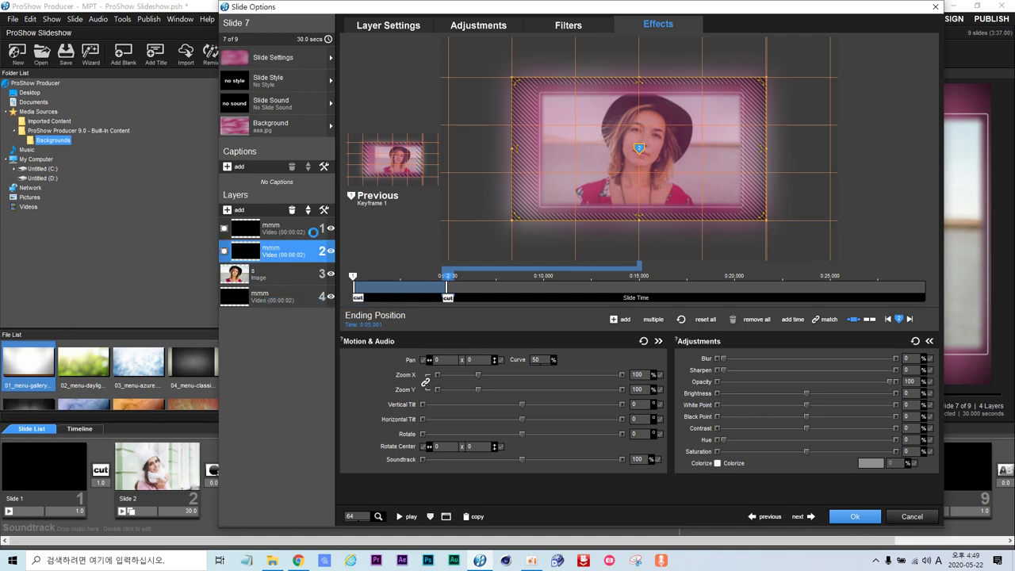
pyautogui.moveTo(281, 252); pyautogui.dragTo(276, 219)
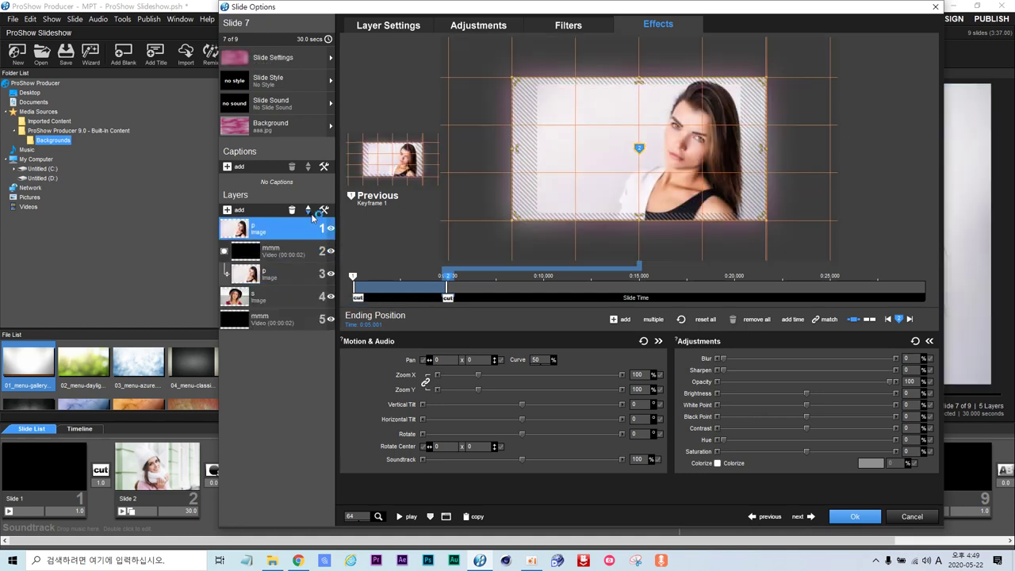
pyautogui.click(309, 214)
pyautogui.click(310, 214)
pyautogui.click(309, 214)
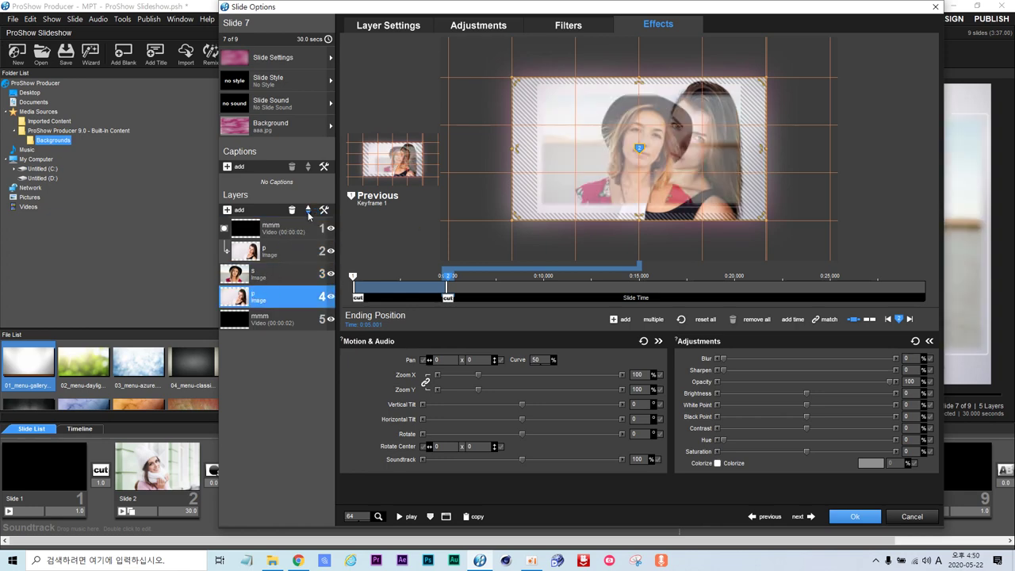
pyautogui.click(309, 214)
# - Shift the keyframe spans of the duplicate mmm and p layers so both start at about 10 seconds
pyautogui.rightClick(271, 296)
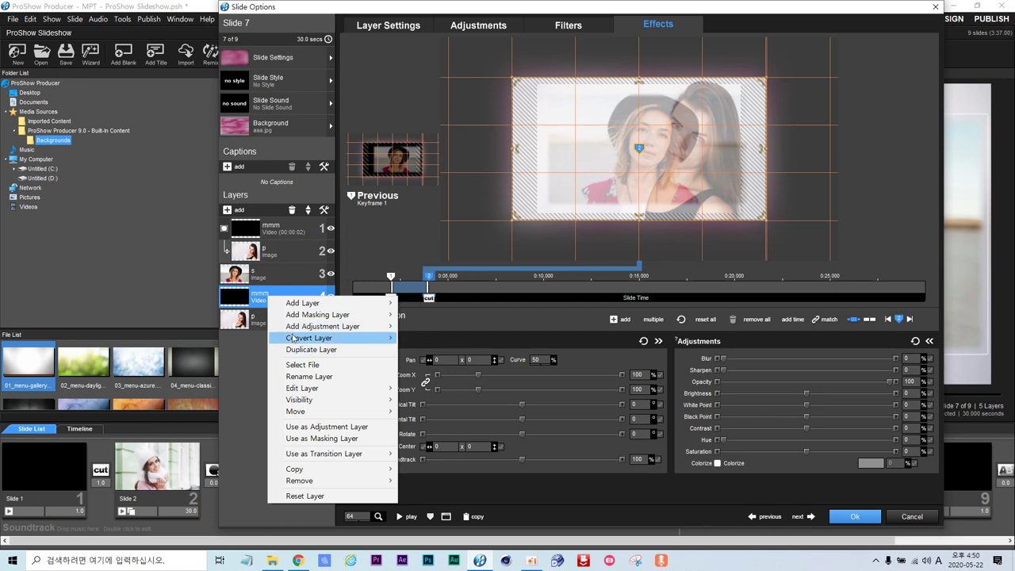
pyautogui.click(249, 358)
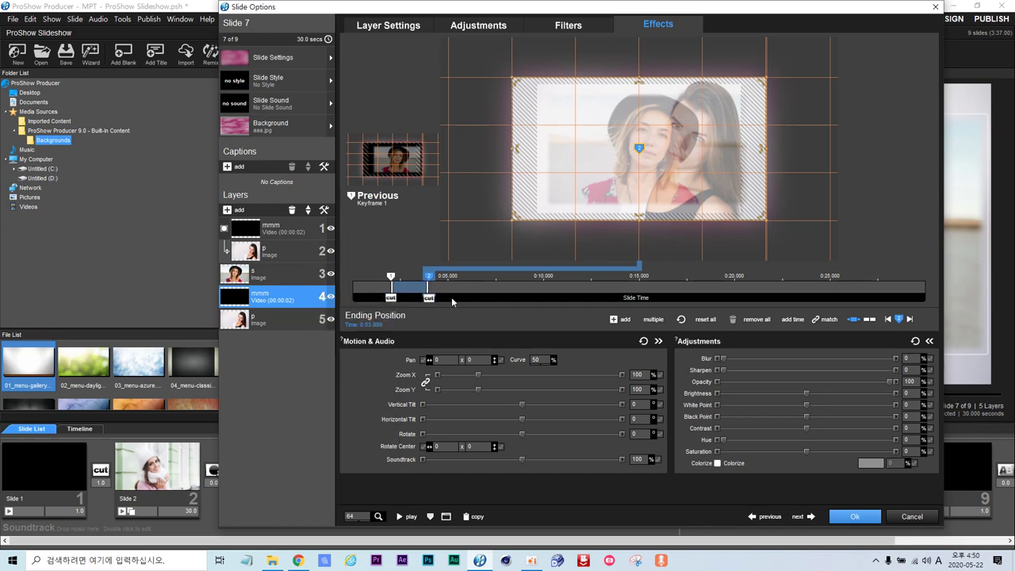
pyautogui.click(391, 277)
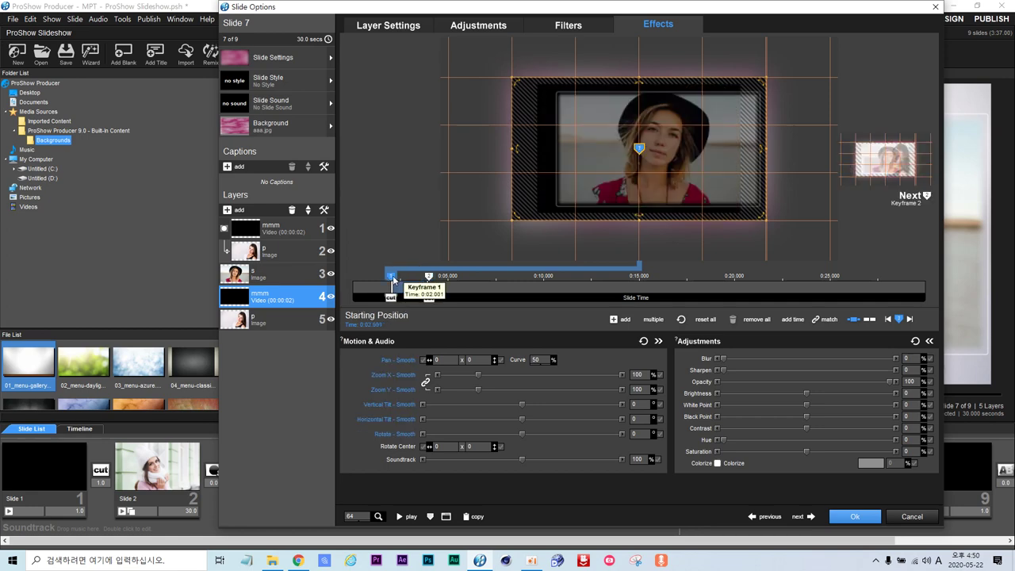
pyautogui.moveTo(393, 279); pyautogui.dragTo(545, 290)
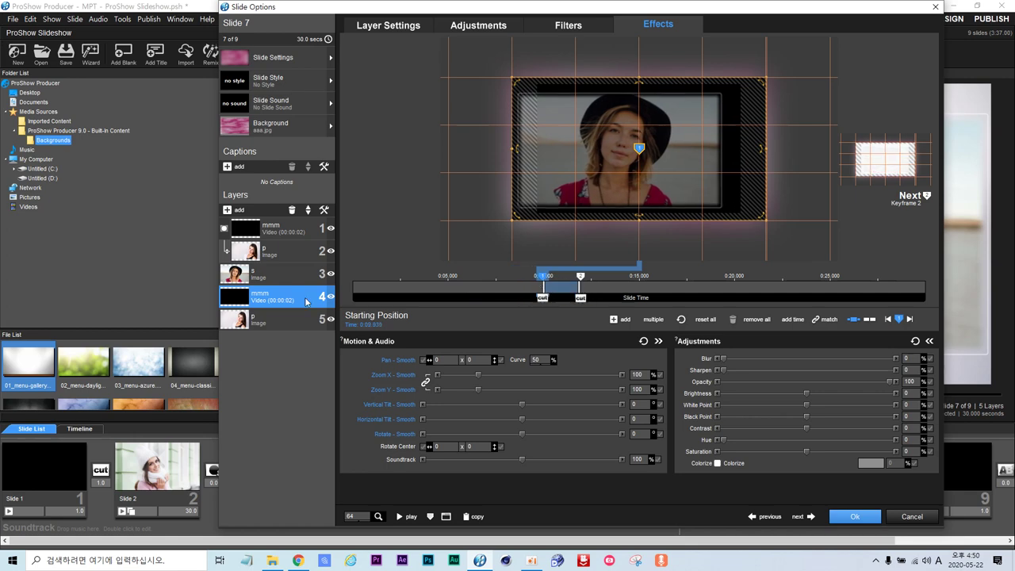
pyautogui.click(258, 321)
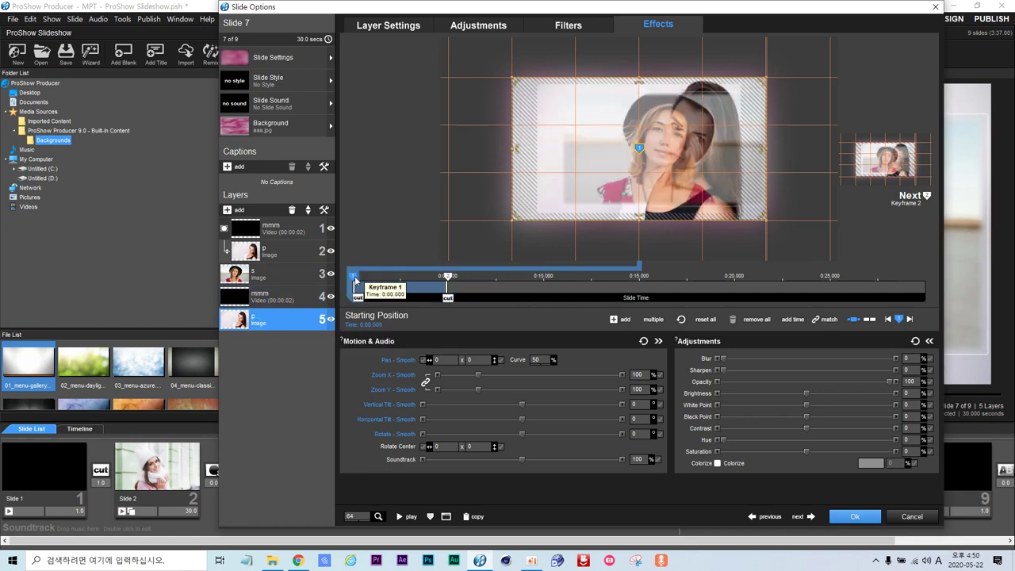
pyautogui.moveTo(354, 279); pyautogui.dragTo(546, 292)
# - Use the duplicate mmm video as a masking layer over the duplicate photo p
pyautogui.click(261, 297)
pyautogui.rightClick(261, 296)
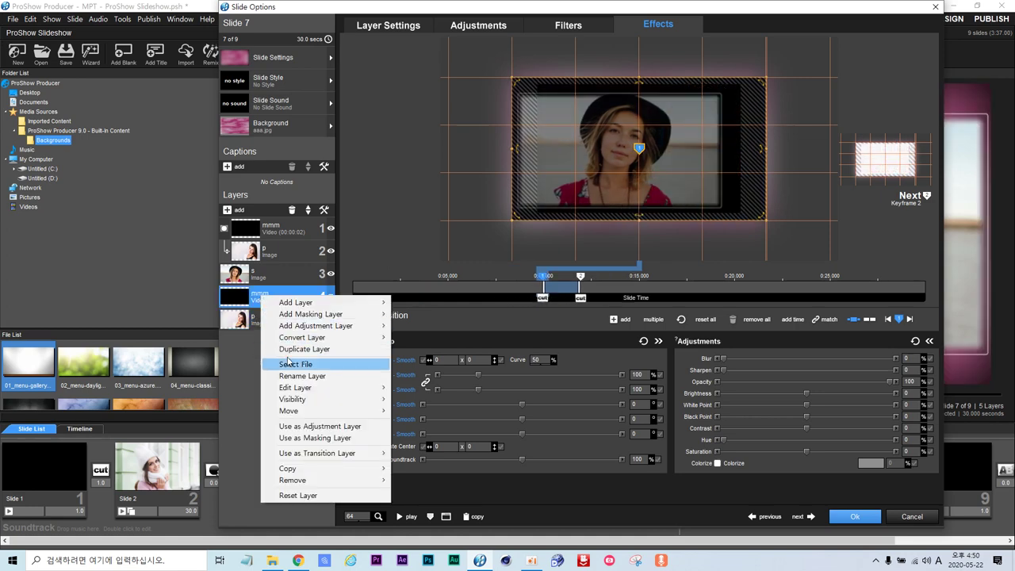
pyautogui.click(313, 440)
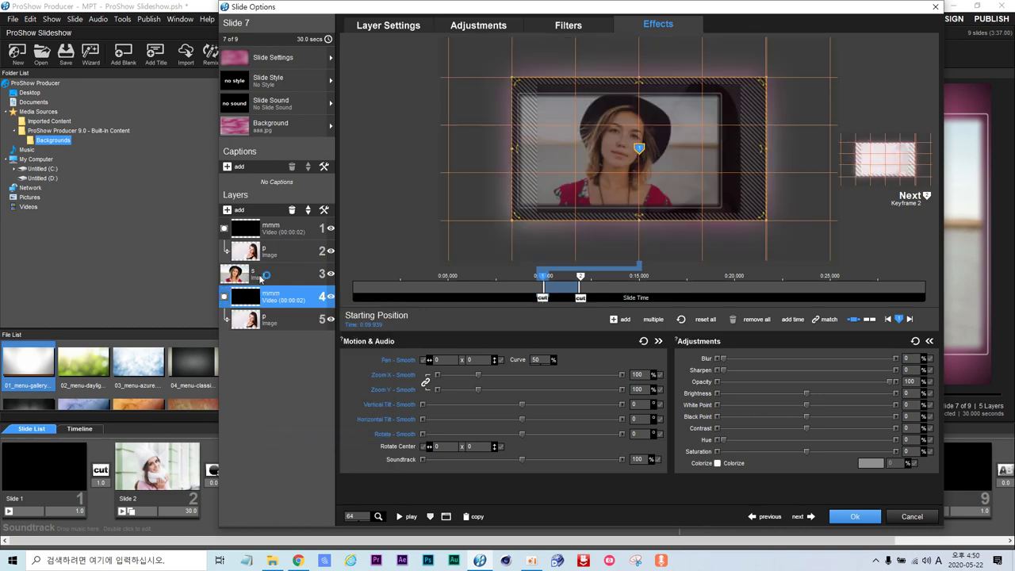
# - Duplicate photo layer s and move the copy below the second mmm and p mask group
pyautogui.click(260, 274)
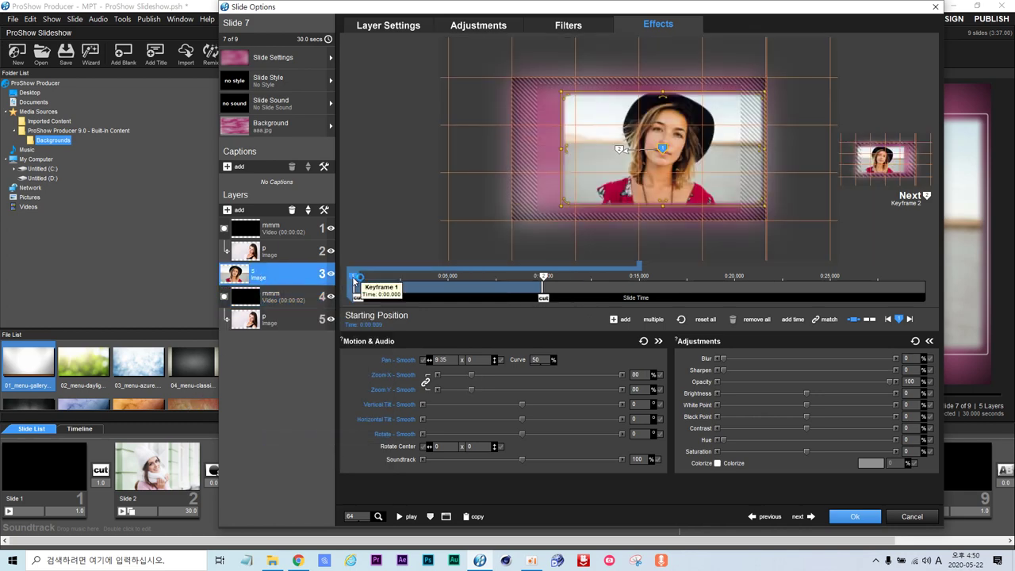
pyautogui.rightClick(272, 272)
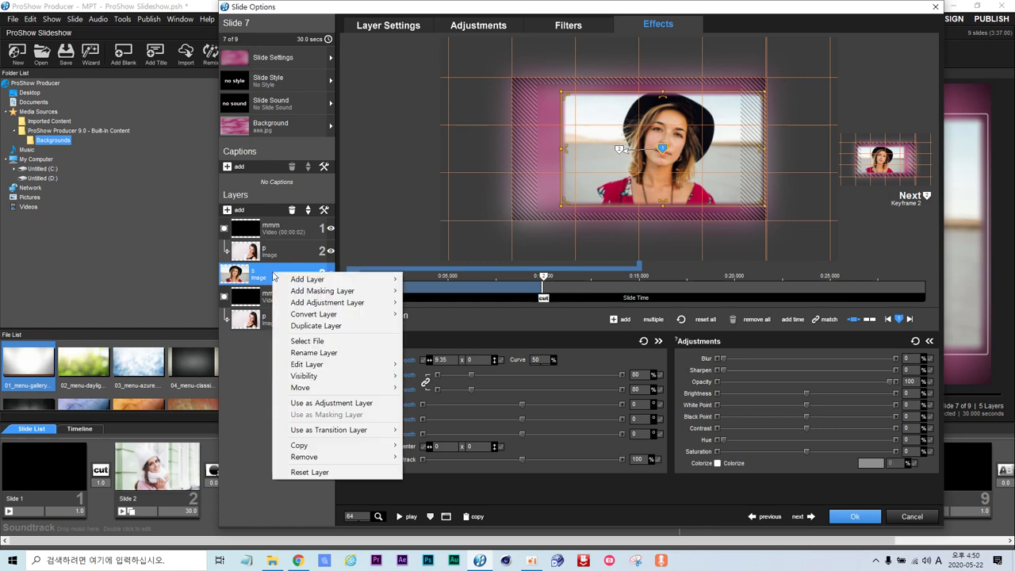
pyautogui.click(315, 325)
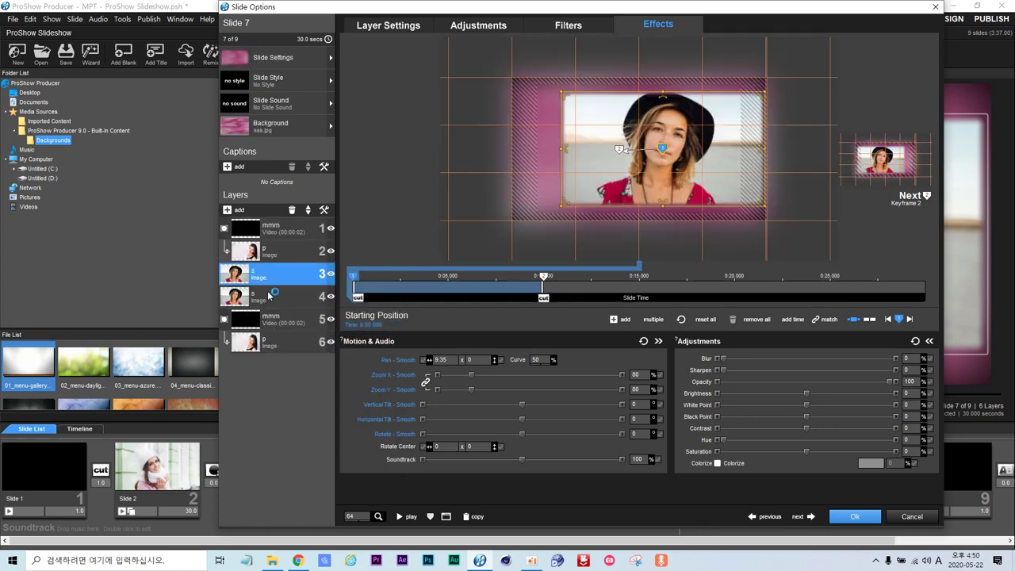
pyautogui.click(270, 294)
pyautogui.click(308, 214)
pyautogui.click(308, 213)
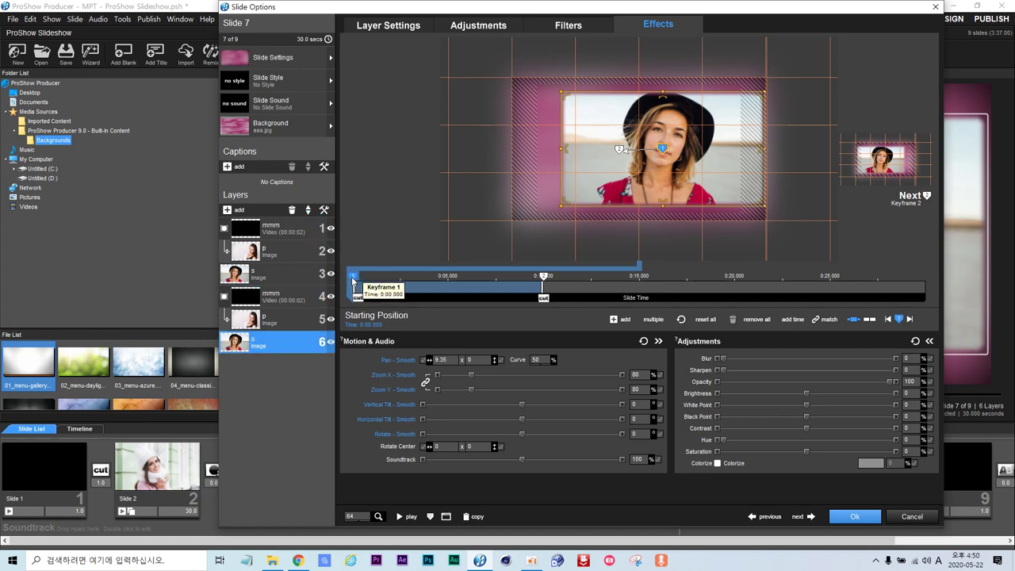
# - Shift the duplicate s layer's keyframes to start at about 10 seconds and pan it from -6.02 x 0 to 7.88 x -1.84
pyautogui.moveTo(354, 281); pyautogui.dragTo(544, 290)
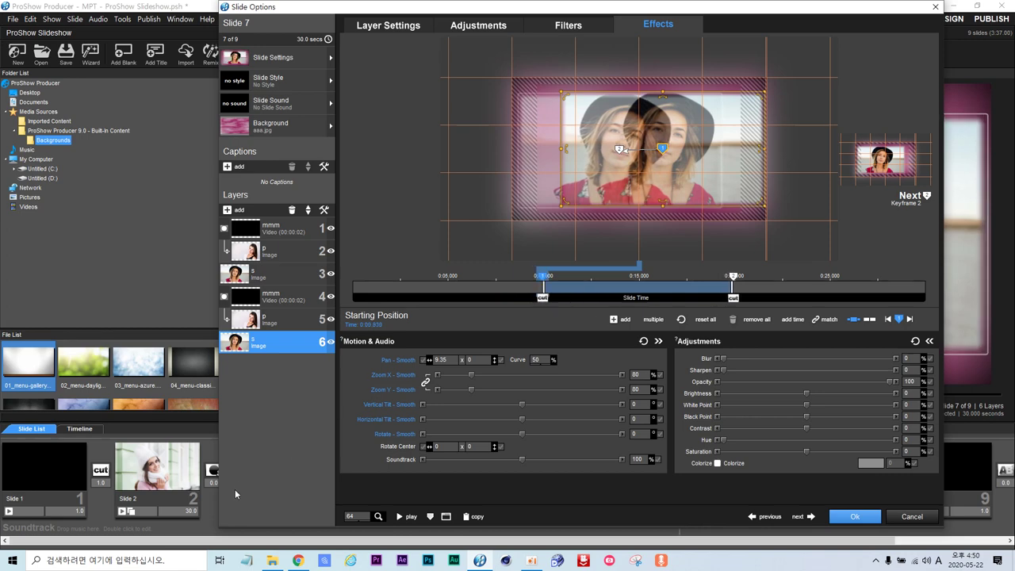
pyautogui.click(731, 278)
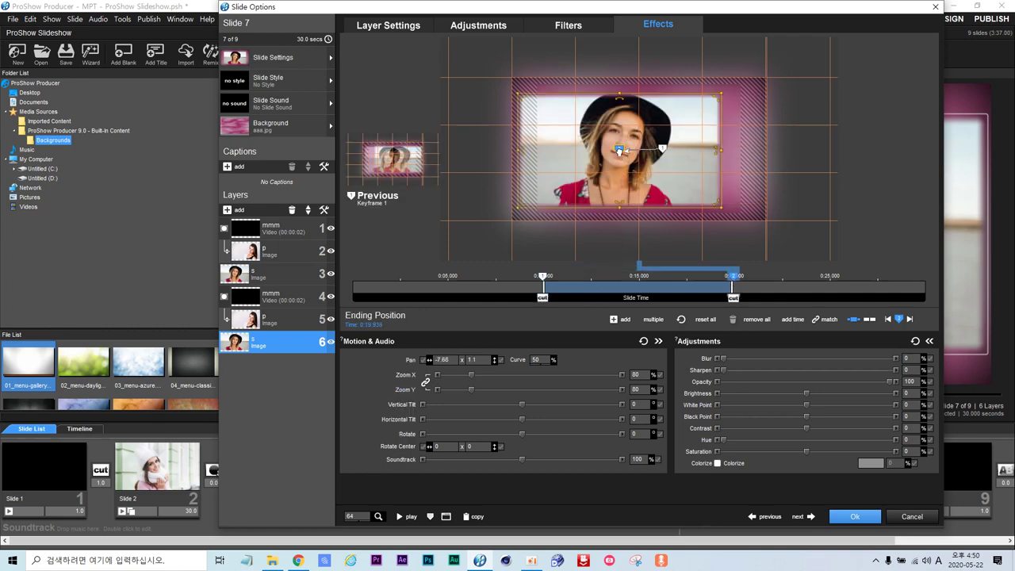
pyautogui.moveTo(620, 151); pyautogui.dragTo(699, 149)
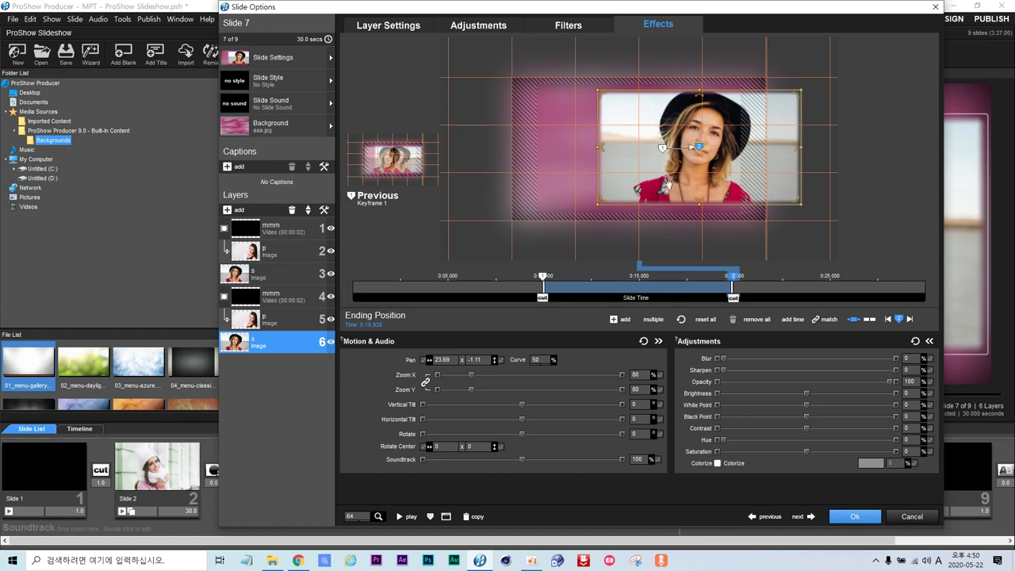
pyautogui.click(543, 276)
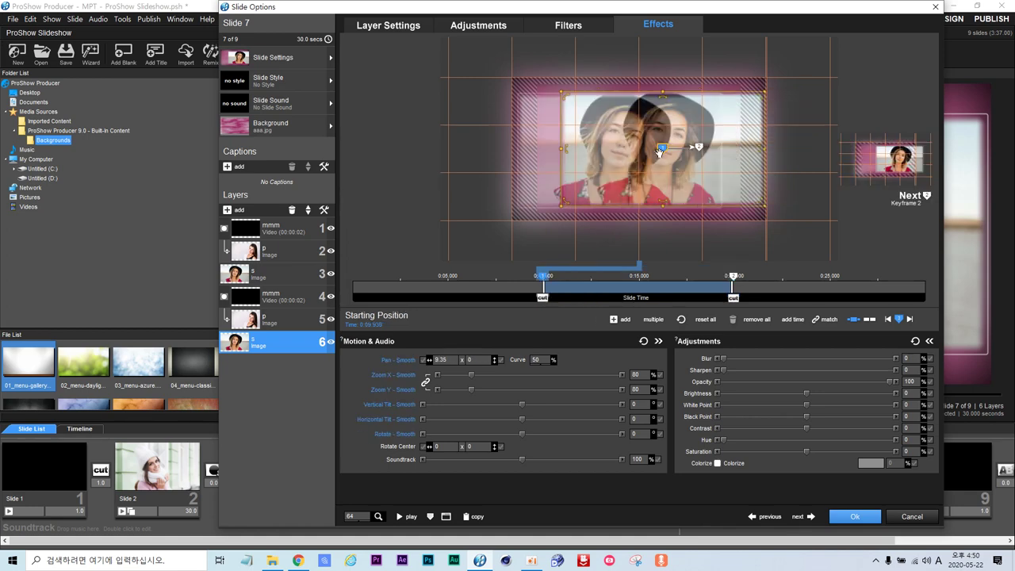
pyautogui.moveTo(660, 151); pyautogui.dragTo(622, 148)
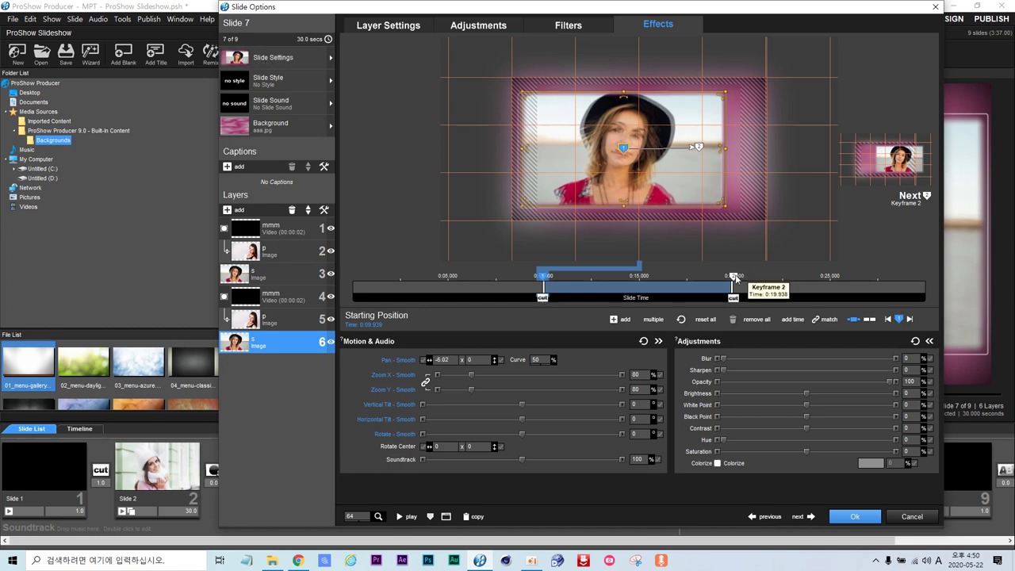
pyautogui.click(734, 276)
pyautogui.moveTo(699, 150); pyautogui.dragTo(660, 152)
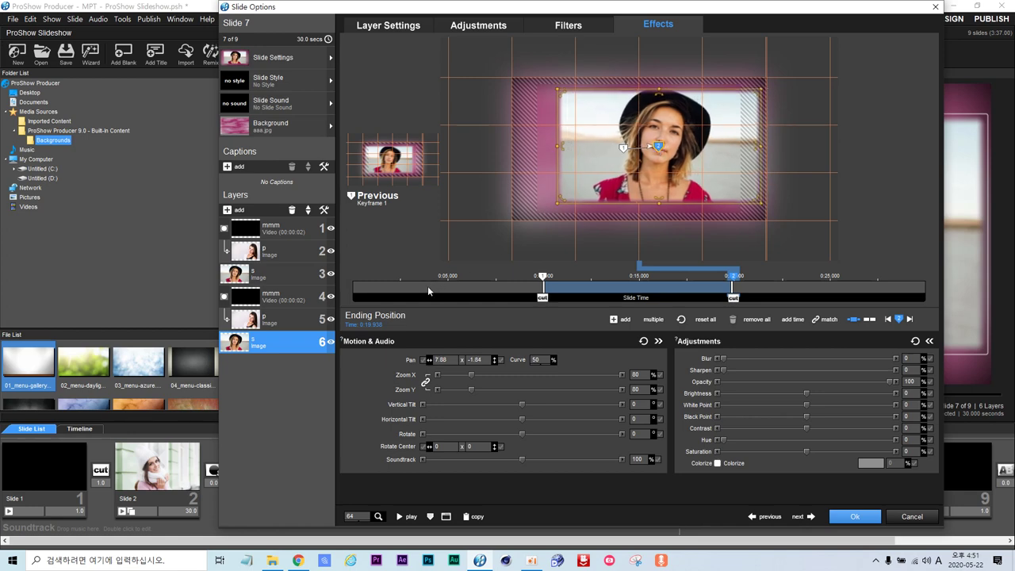
pyautogui.moveTo(357, 300); pyautogui.dragTo(710, 298)
# - Replace the image file of the duplicate s layer with photo q
pyautogui.rightClick(272, 350)
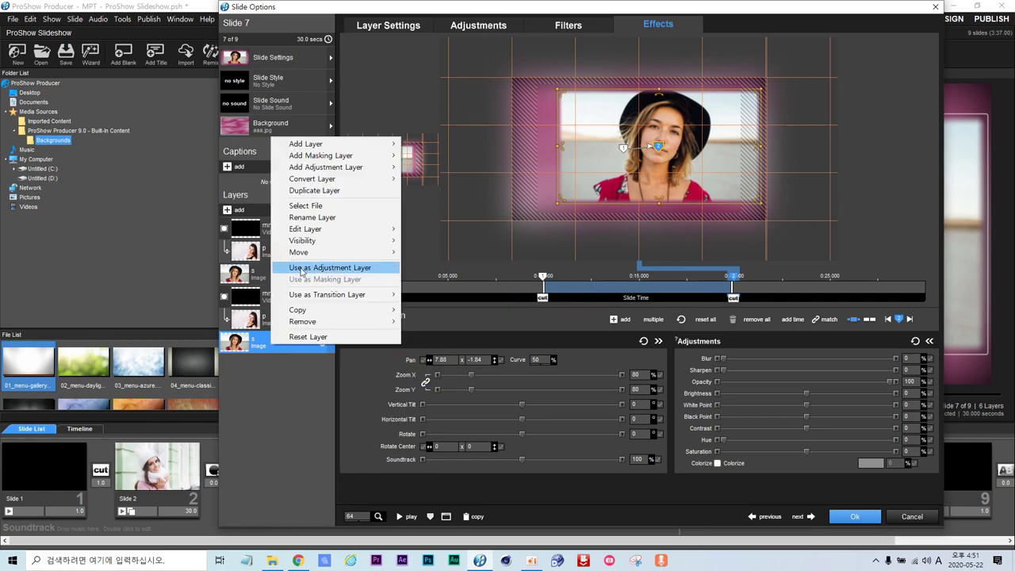
pyautogui.click(322, 205)
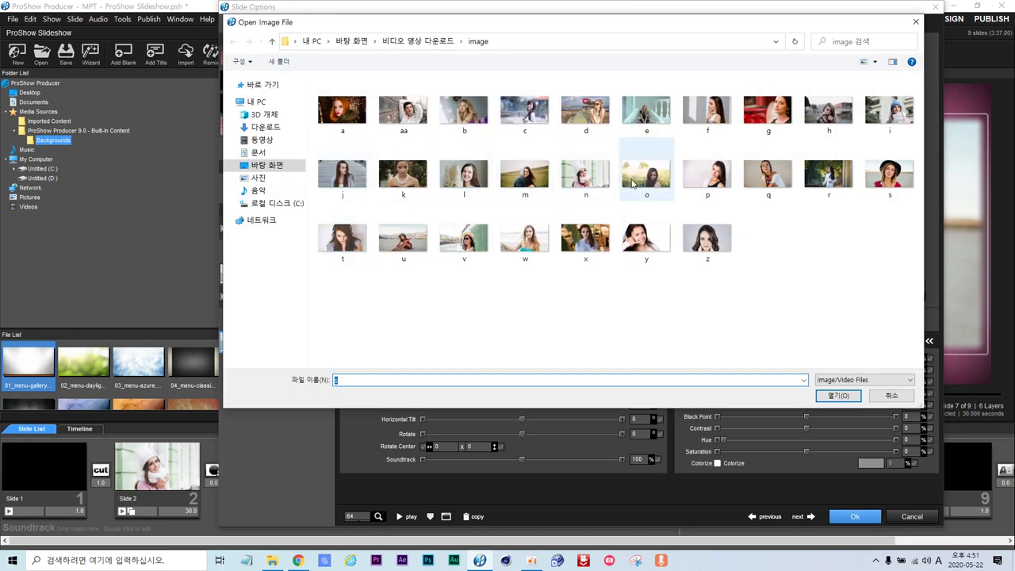
pyautogui.doubleClick(785, 181)
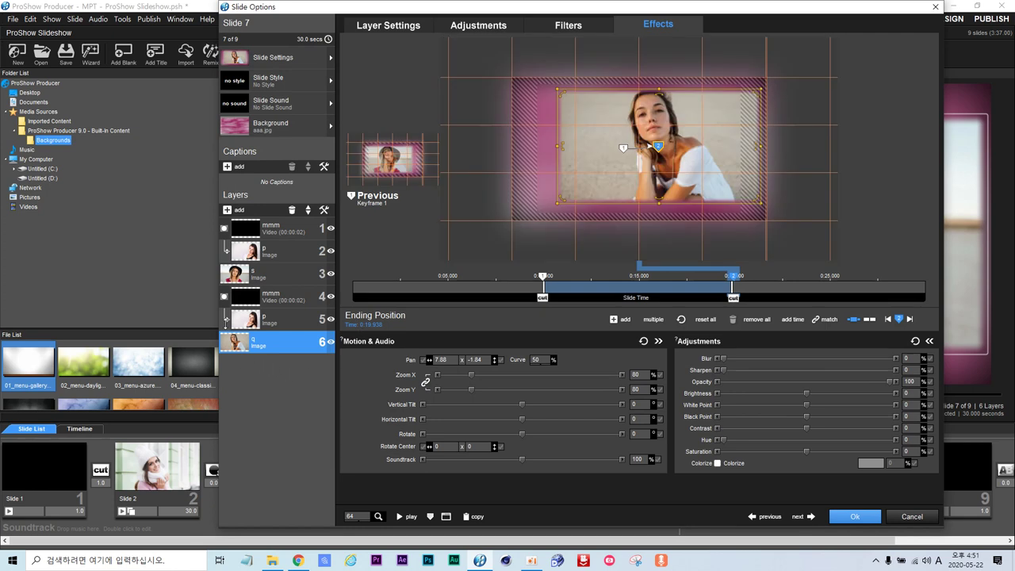
# - Duplicate the second mmm mask video layer and move the copy below photo layer q
pyautogui.rightClick(272, 300)
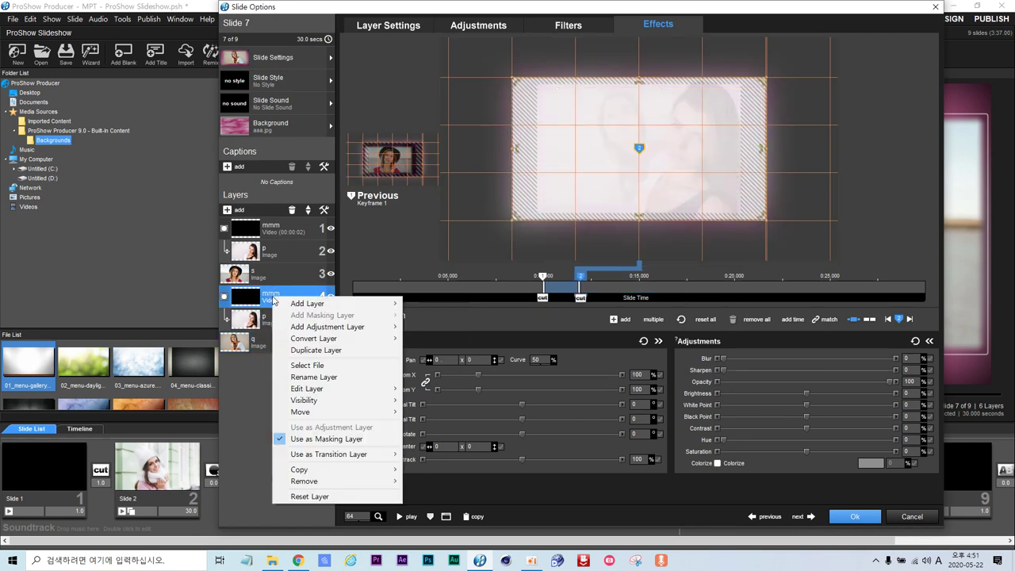
pyautogui.click(316, 350)
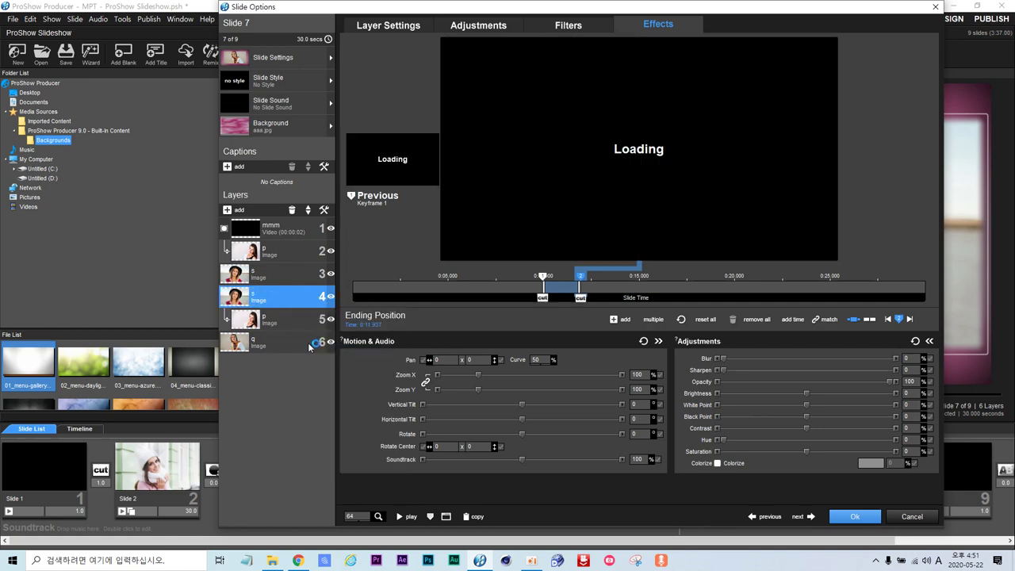
pyautogui.click(309, 212)
pyautogui.click(309, 212)
pyautogui.click(309, 212)
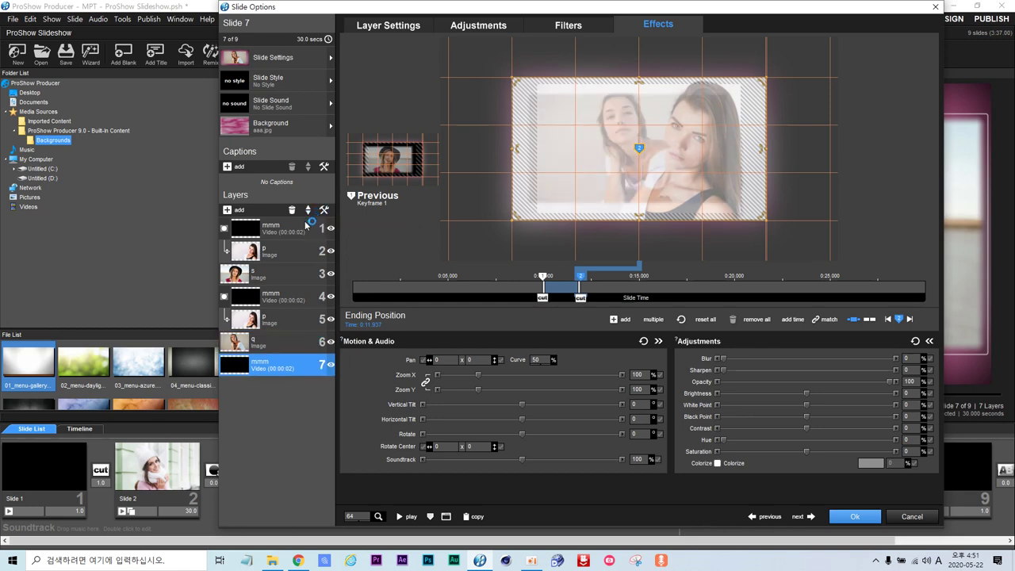
# - Duplicate the second masked photo layer p and move the copy to the end of the stack, beneath the newest mmm layer
pyautogui.click(256, 316)
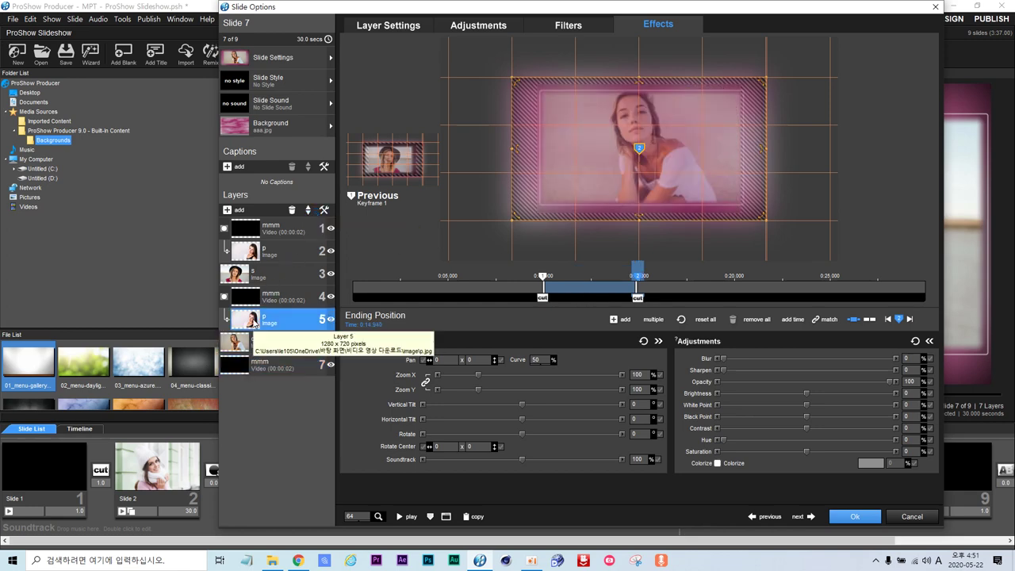
pyautogui.rightClick(255, 320)
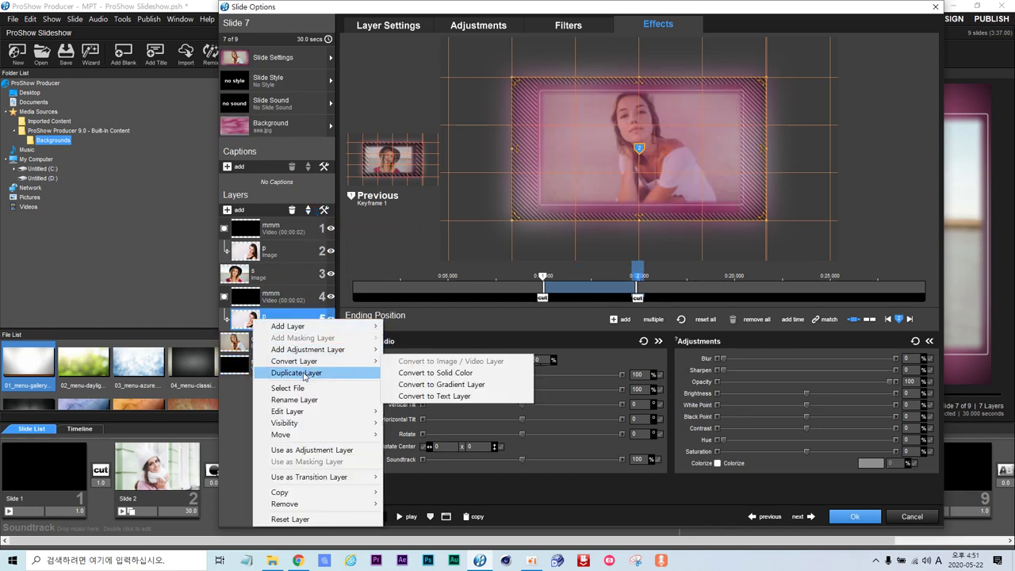
pyautogui.click(433, 359)
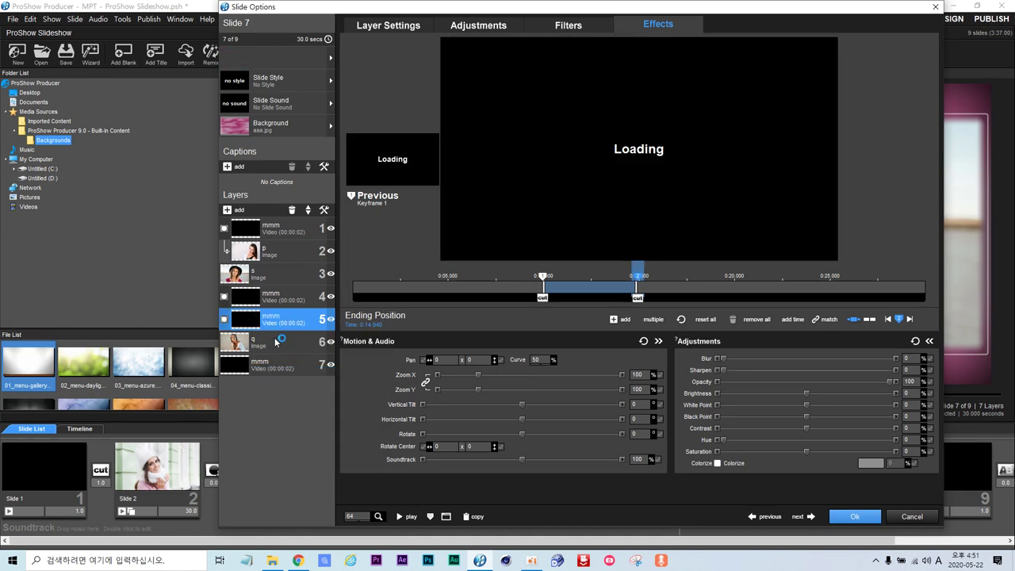
pyautogui.moveTo(267, 318); pyautogui.dragTo(271, 219)
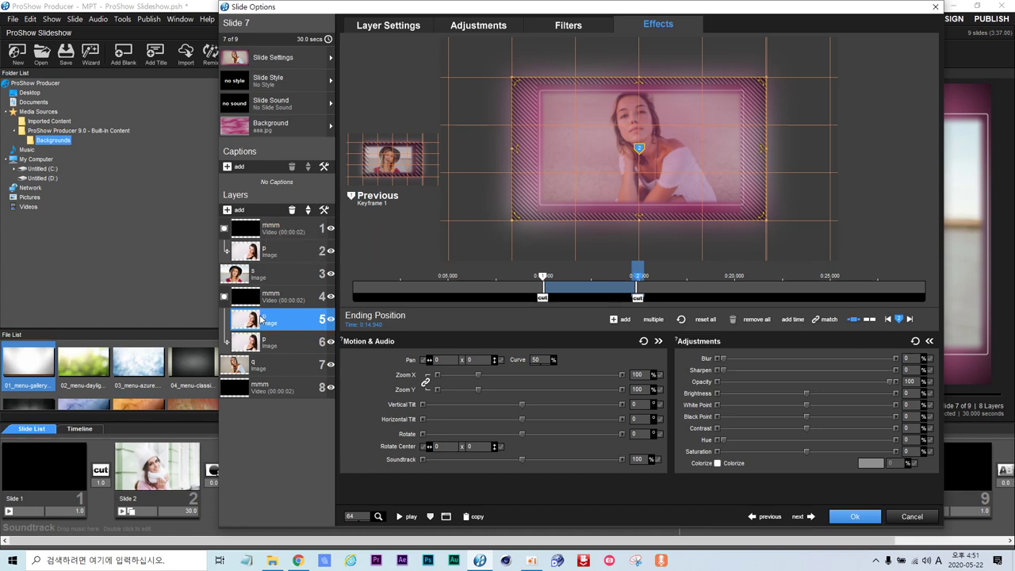
pyautogui.moveTo(262, 318); pyautogui.dragTo(253, 225)
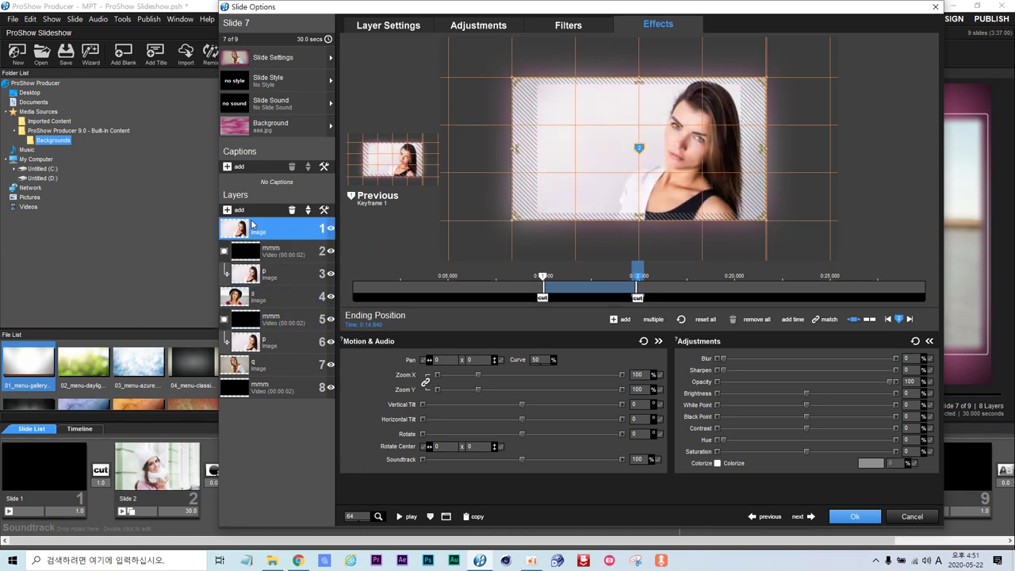
pyautogui.click(307, 214)
pyautogui.click(307, 214)
pyautogui.click(307, 215)
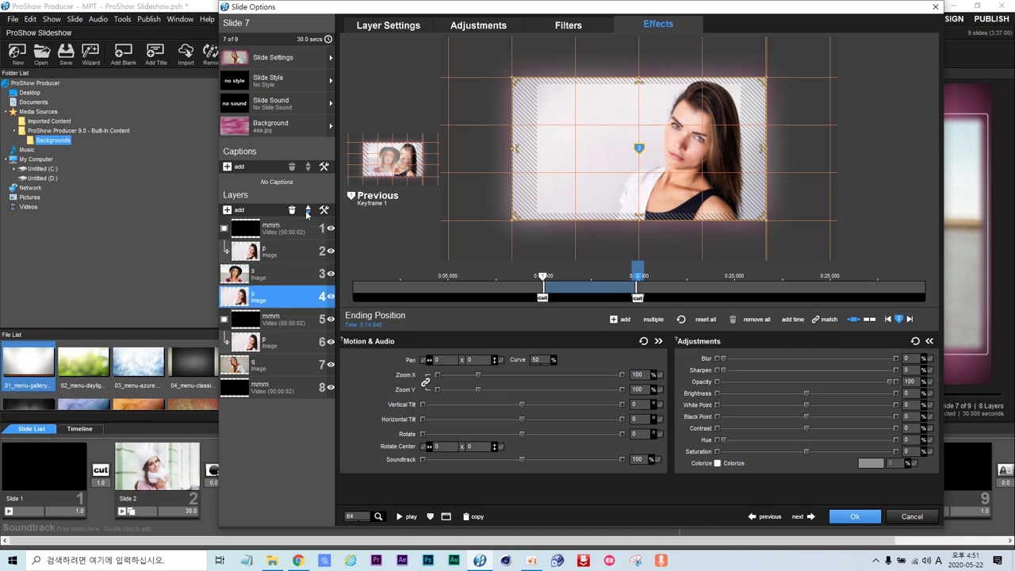
pyautogui.click(307, 215)
pyautogui.click(307, 215)
pyautogui.click(307, 214)
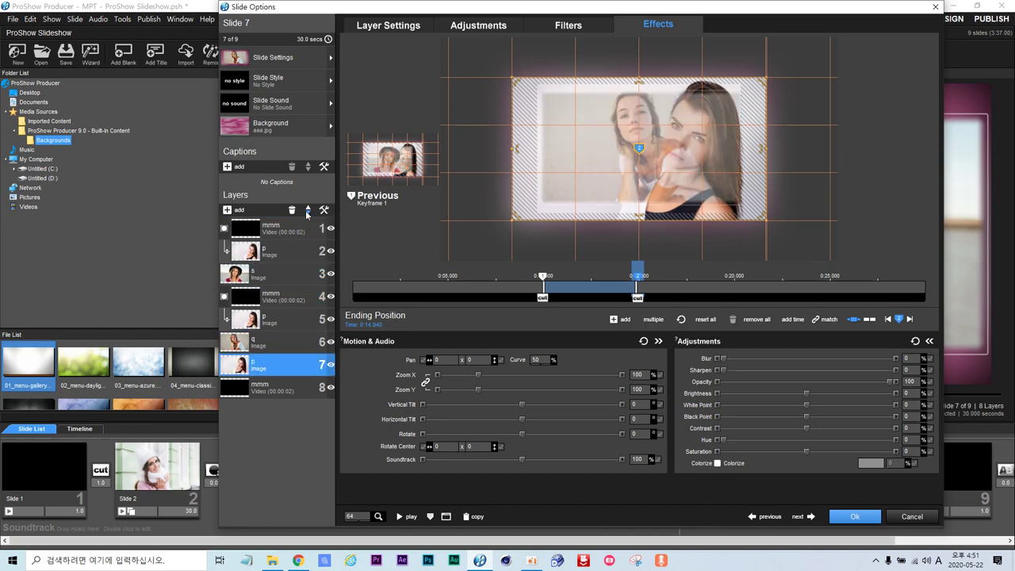
pyautogui.click(307, 214)
# - Duplicate photo layer q and move the copy to the end of the layer stack, below the newest p layer
pyautogui.click(258, 343)
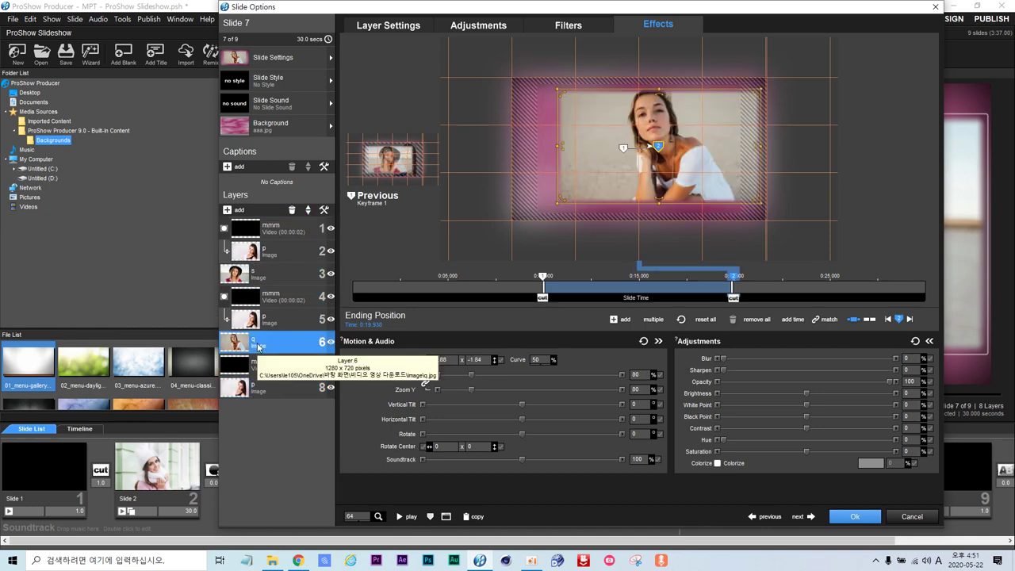
pyautogui.click(251, 365)
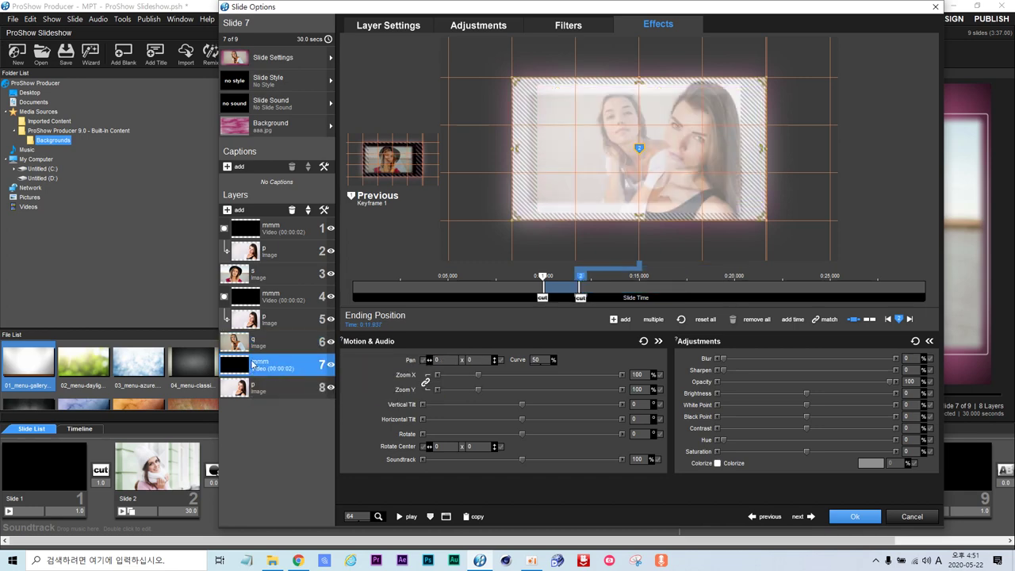
pyautogui.click(254, 343)
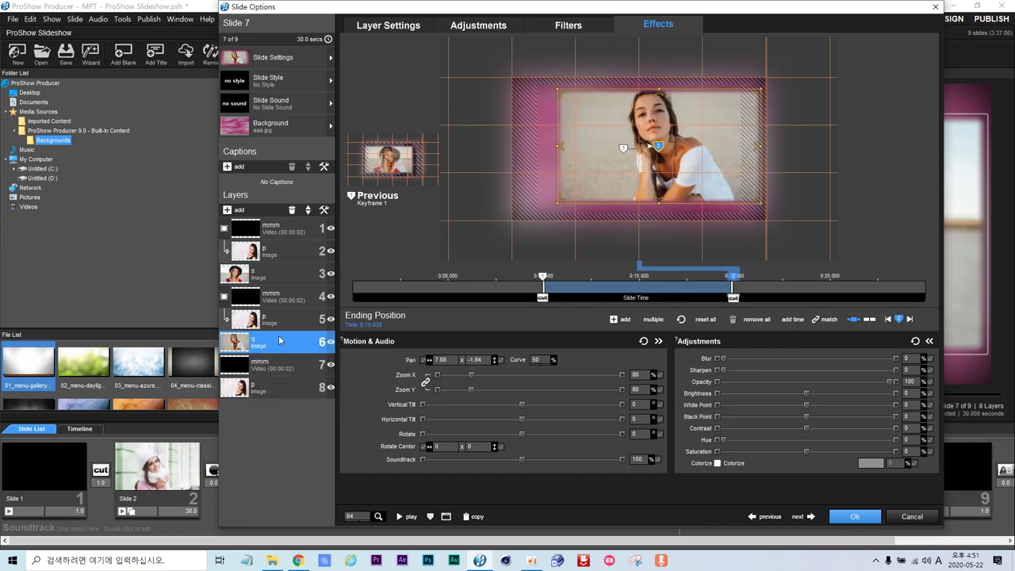
pyautogui.rightClick(262, 348)
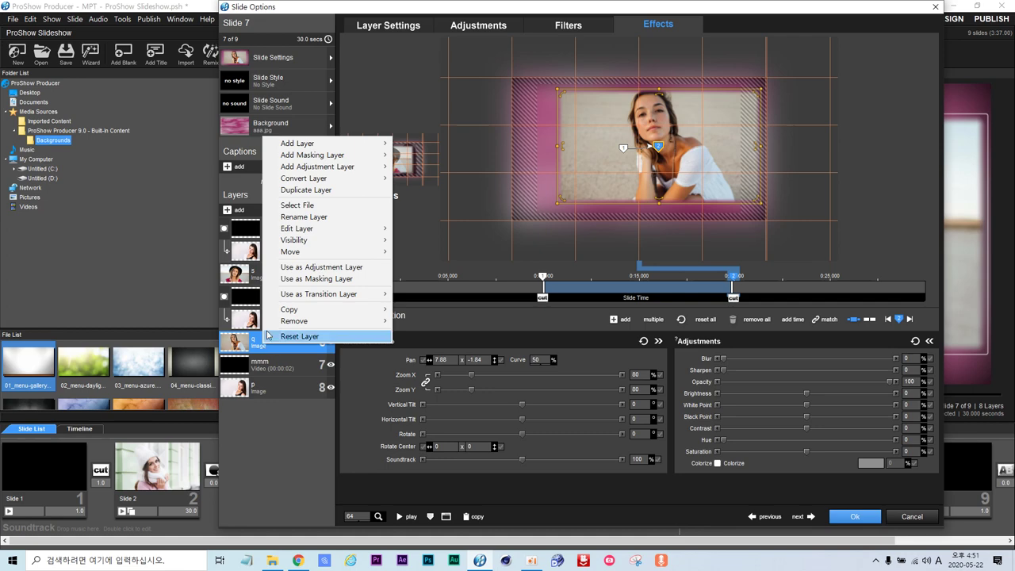
pyautogui.click(308, 191)
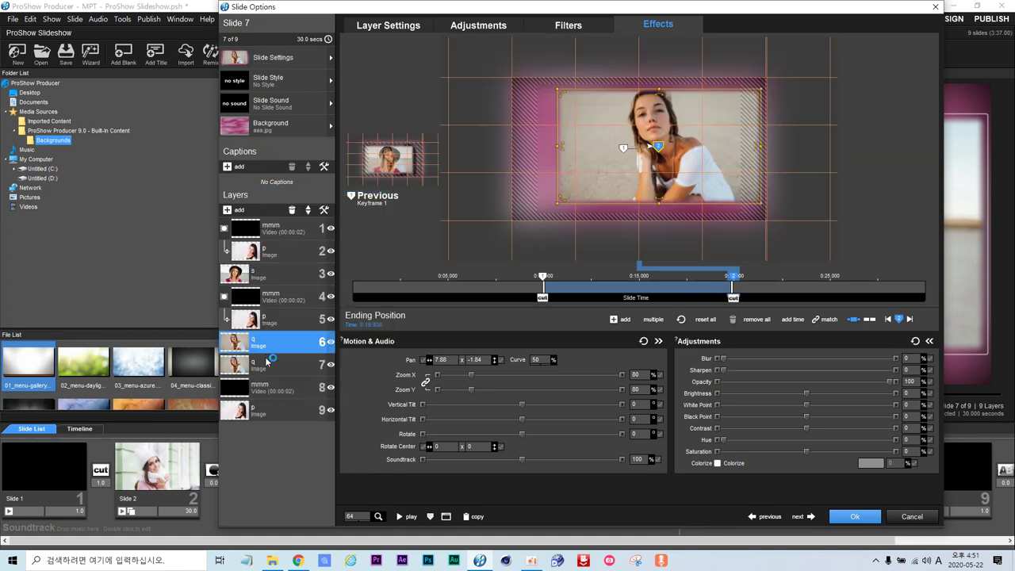
pyautogui.click(309, 212)
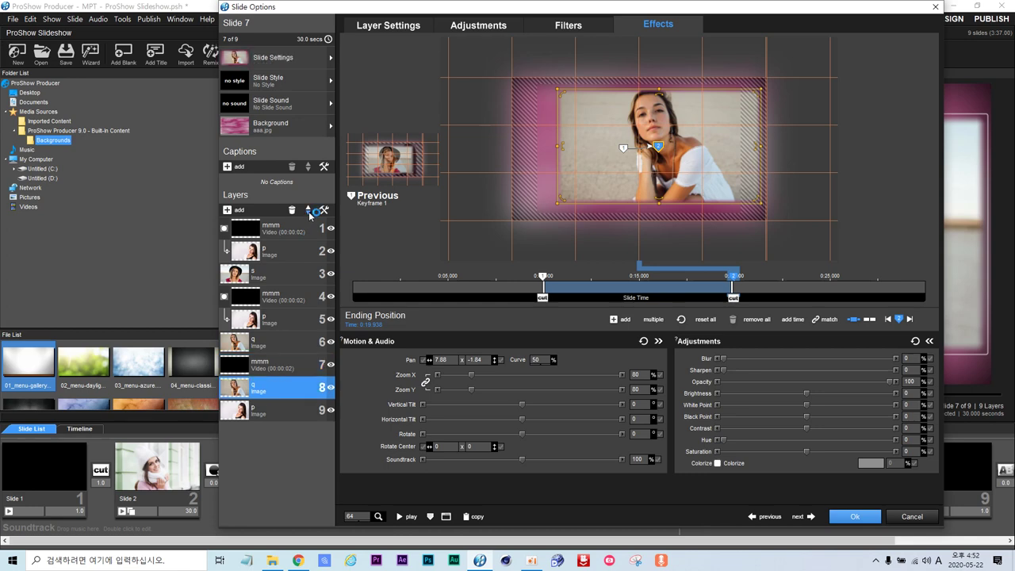
pyautogui.click(309, 213)
# - Shift the keyframe spans of the third mmm and p layers so both start at about 20 seconds
pyautogui.click(254, 361)
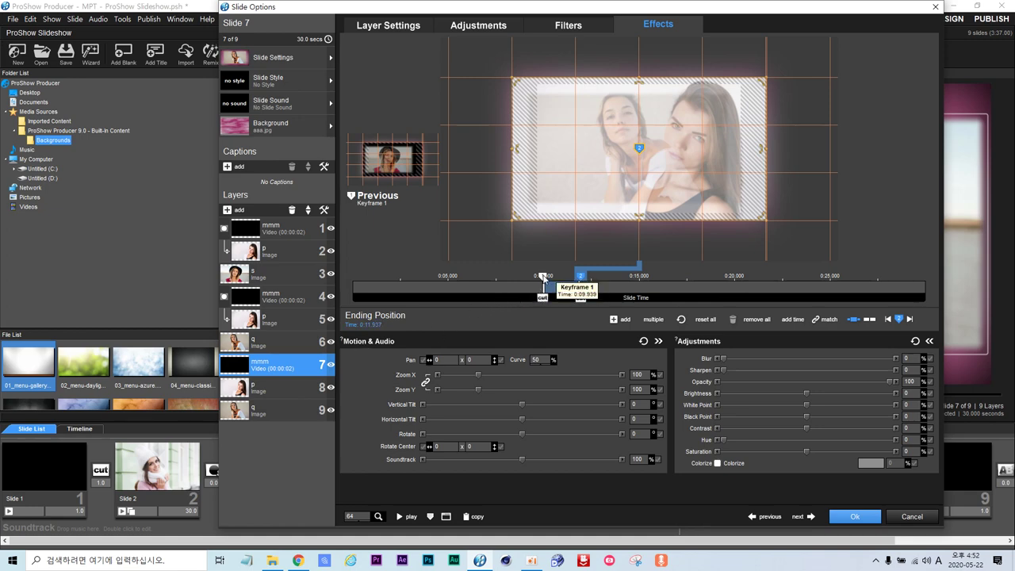
pyautogui.click(543, 278)
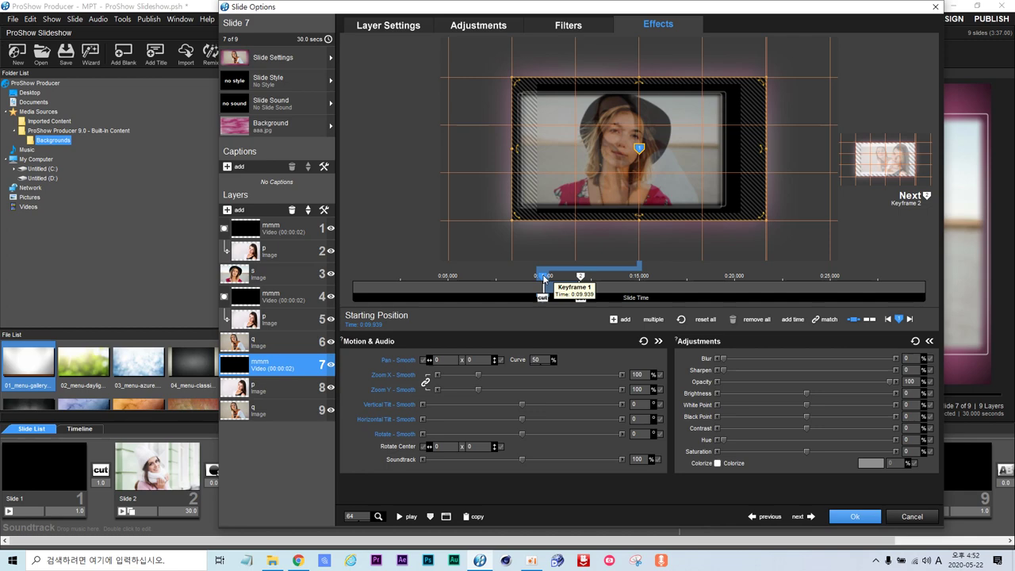
pyautogui.click(287, 322)
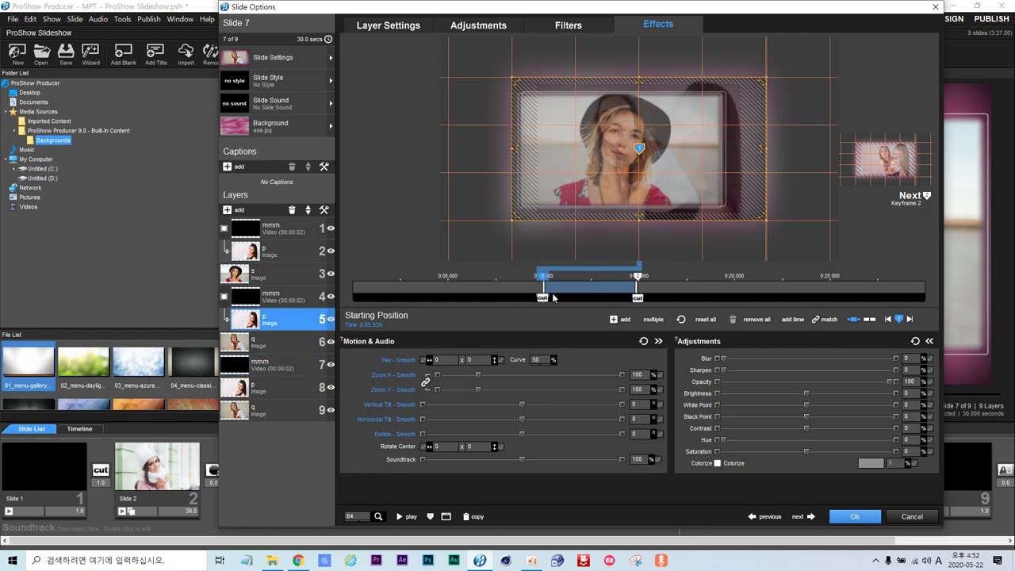
pyautogui.click(271, 302)
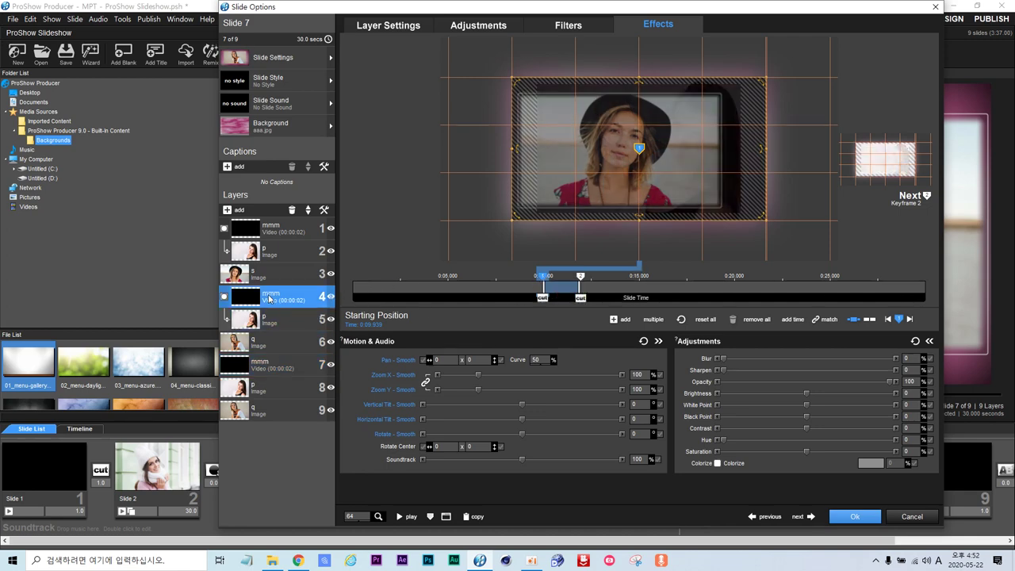
pyautogui.click(262, 346)
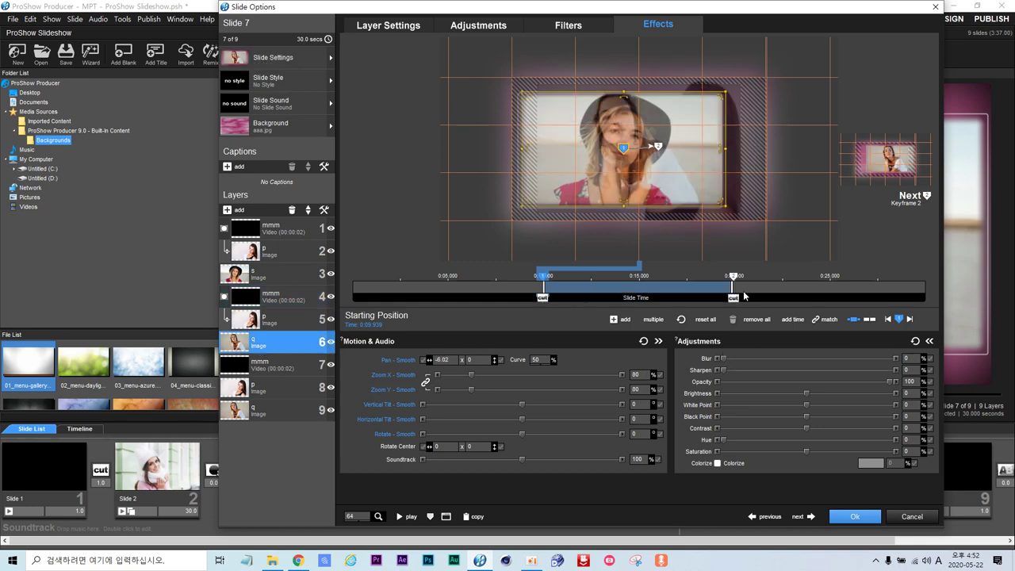
pyautogui.click(246, 370)
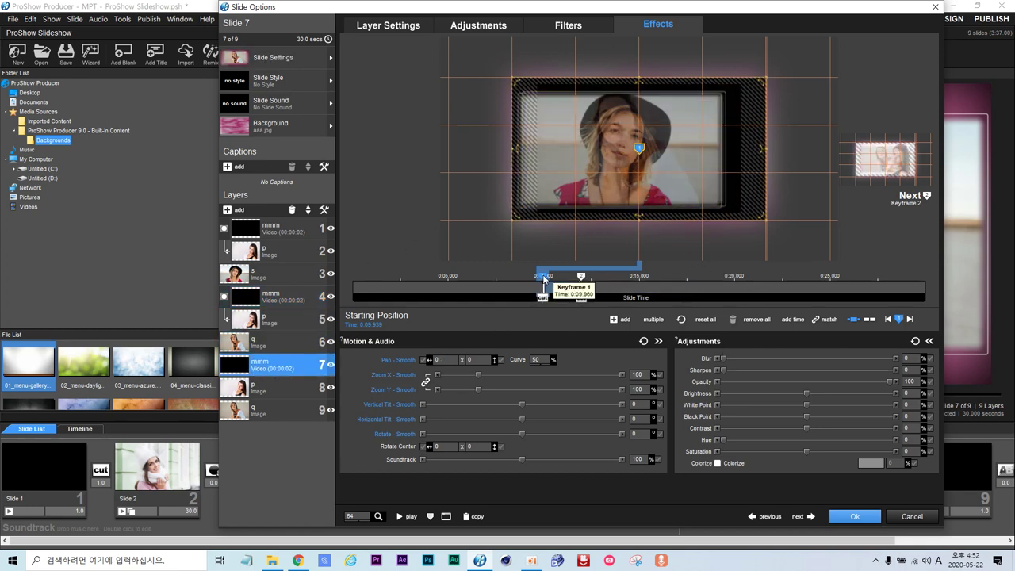
pyautogui.moveTo(544, 280); pyautogui.dragTo(733, 283)
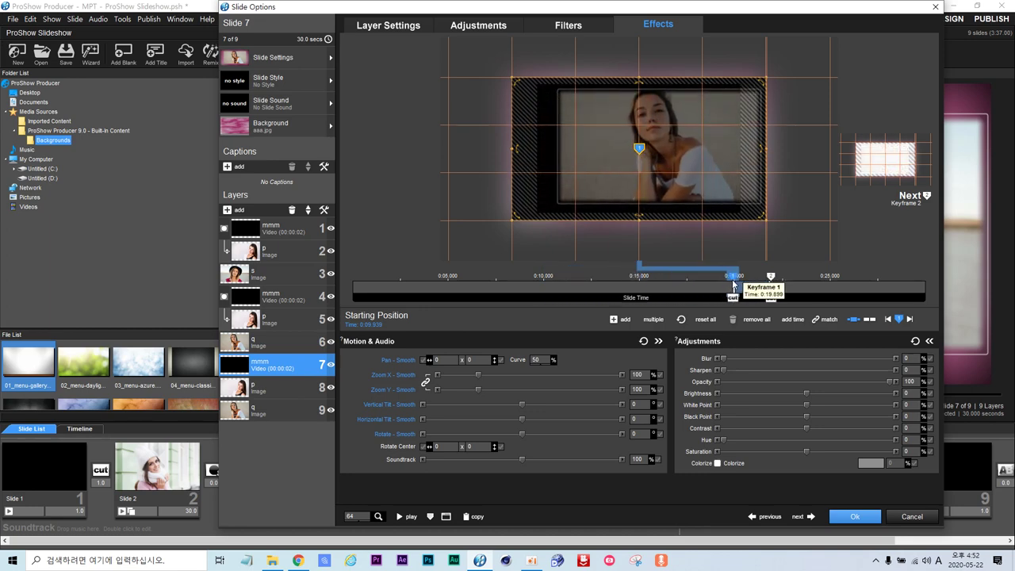
pyautogui.click(277, 387)
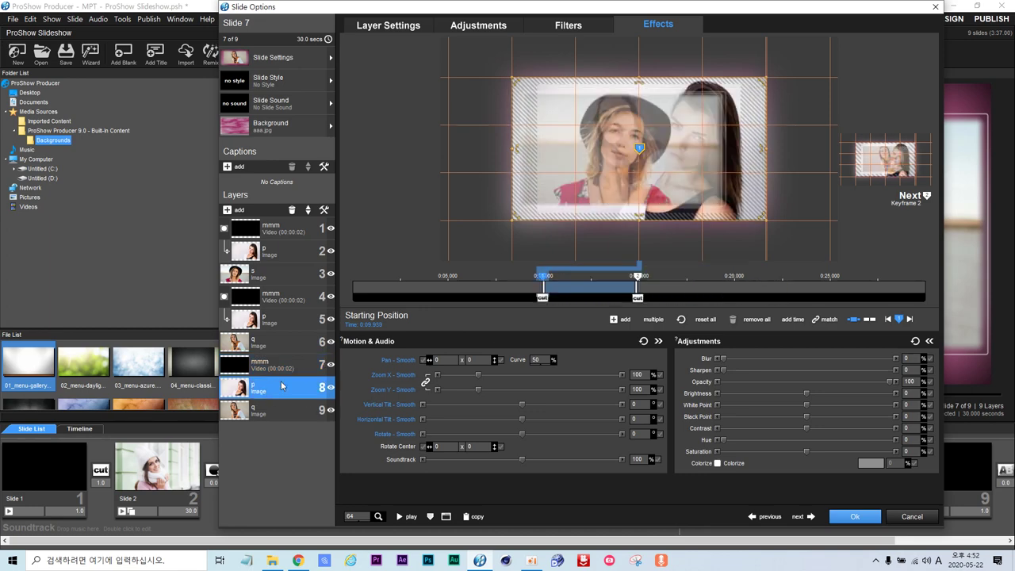
pyautogui.moveTo(545, 277)
pyautogui.mouseDown()
pyautogui.moveTo(708, 278)
pyautogui.moveTo(734, 289)
pyautogui.mouseUp()
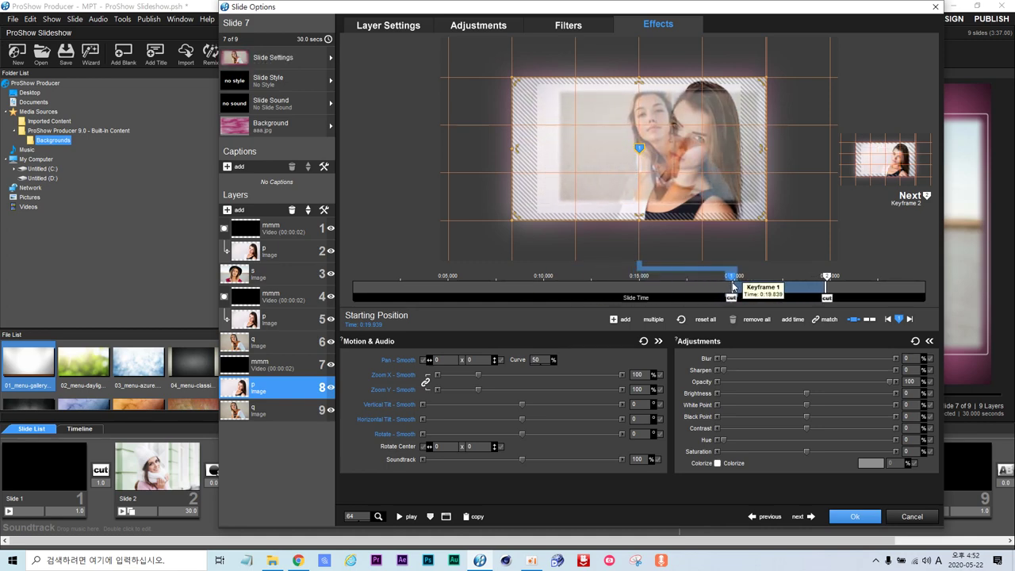
# - Shift the bottom photo layer q to start at about 20 seconds and pan it from -9.76 x 4.43 to 3.72 x -6.64
pyautogui.click(256, 415)
pyautogui.moveTo(544, 277); pyautogui.dragTo(735, 279)
pyautogui.click(924, 277)
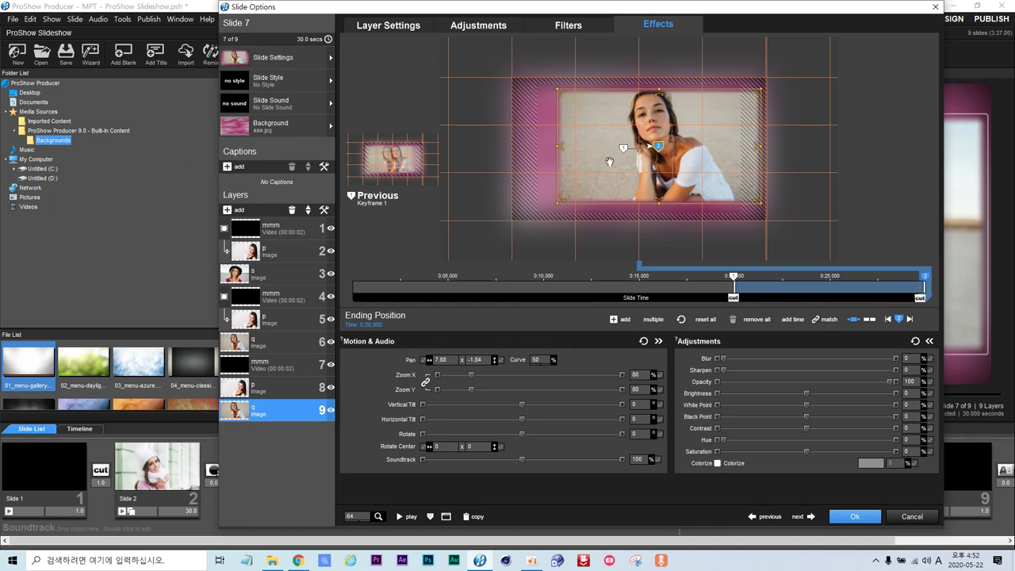
pyautogui.moveTo(625, 154)
pyautogui.mouseDown()
pyautogui.moveTo(620, 140)
pyautogui.moveTo(613, 146)
pyautogui.mouseUp()
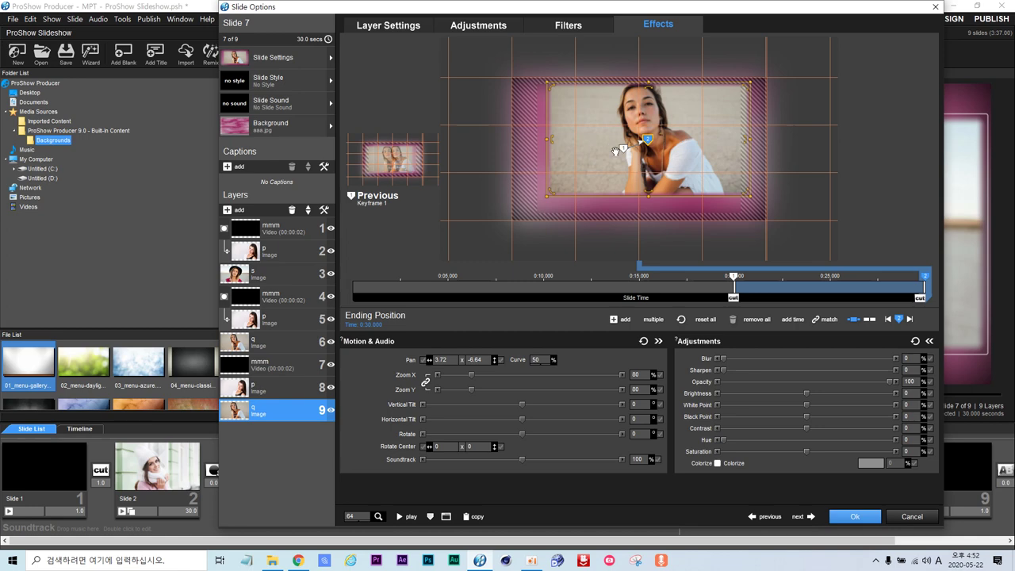
pyautogui.click(731, 278)
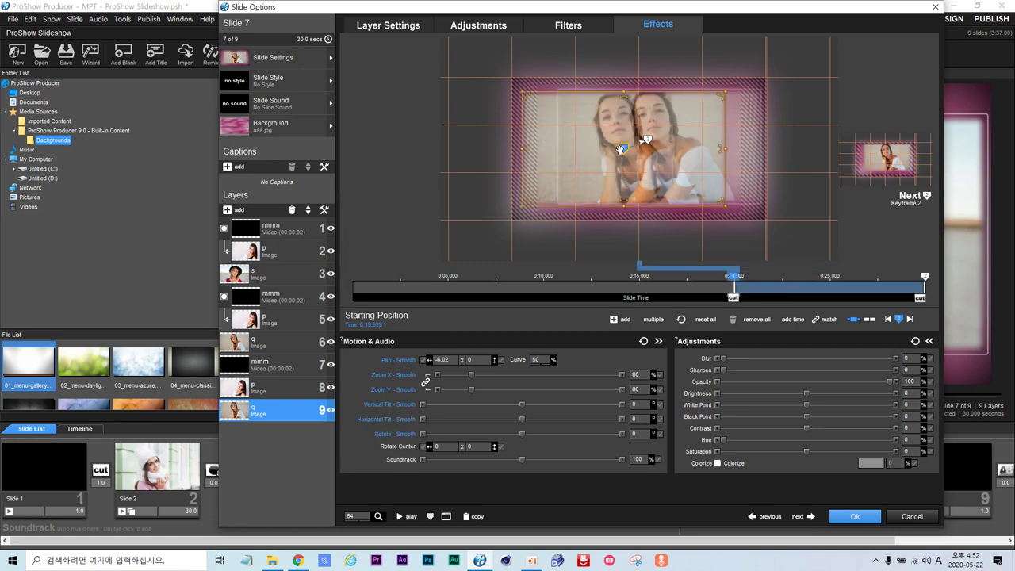
pyautogui.moveTo(620, 149); pyautogui.dragTo(610, 157)
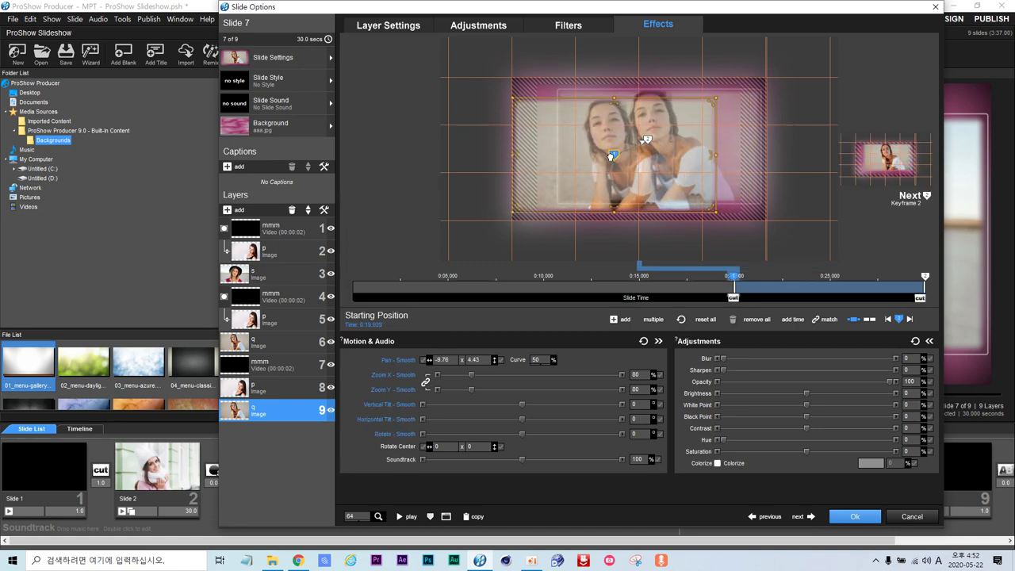
# - Replace the image in the bottom photo layer q with image m
pyautogui.rightClick(270, 408)
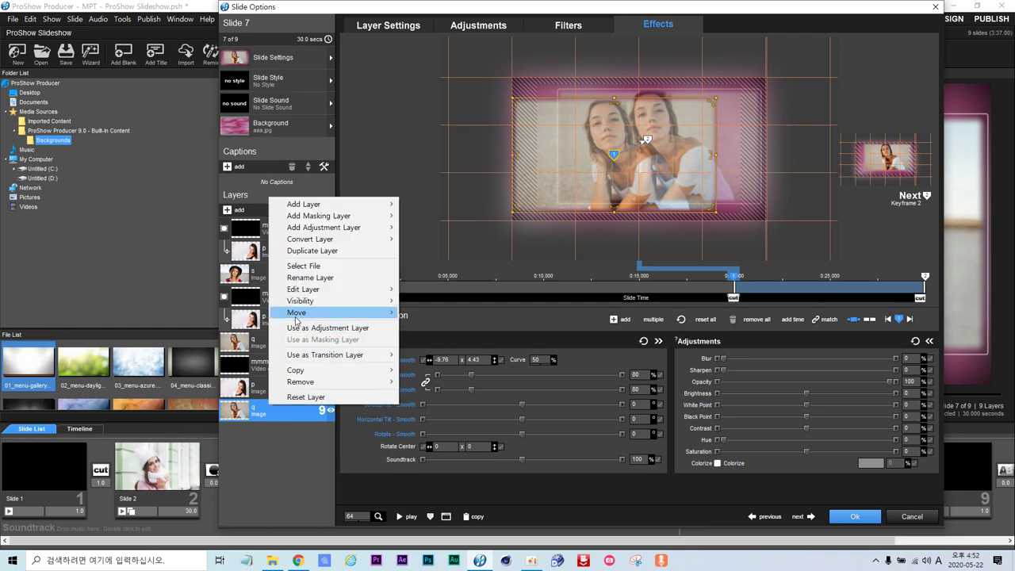
pyautogui.click(314, 266)
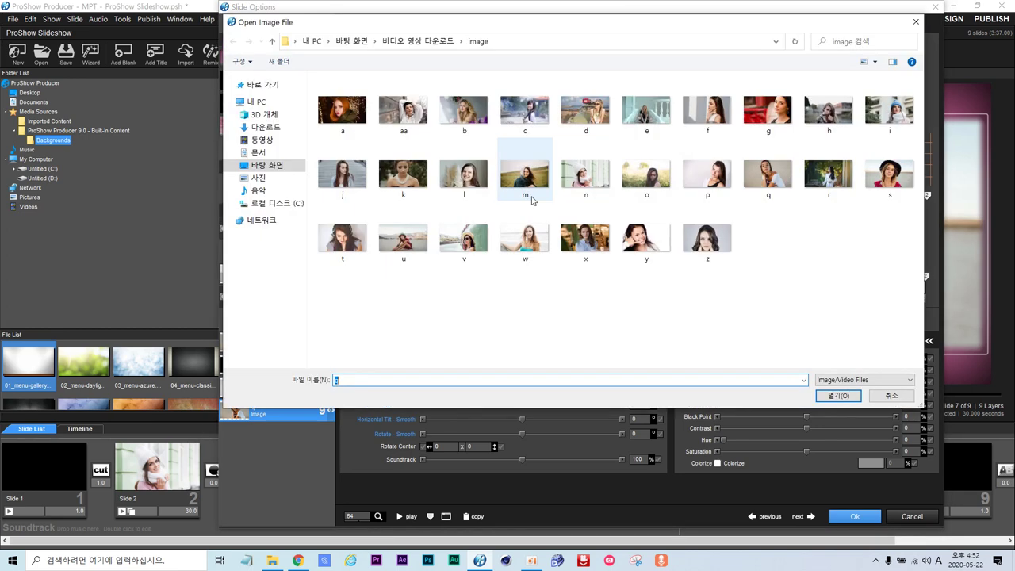
pyautogui.doubleClick(535, 182)
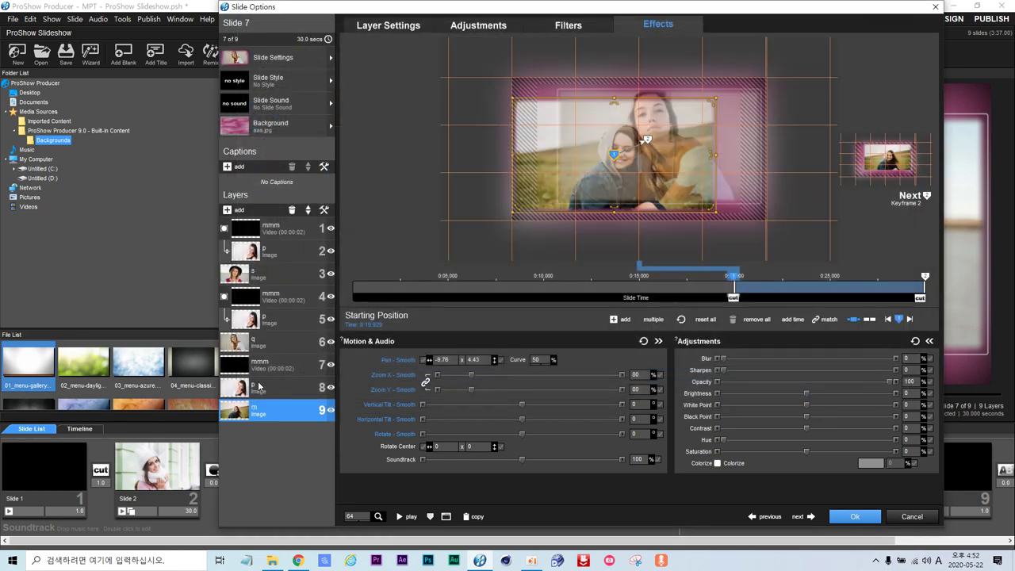
# - Replace the image in photo layer p, directly above layer m, with image l
pyautogui.click(256, 385)
pyautogui.rightClick(257, 385)
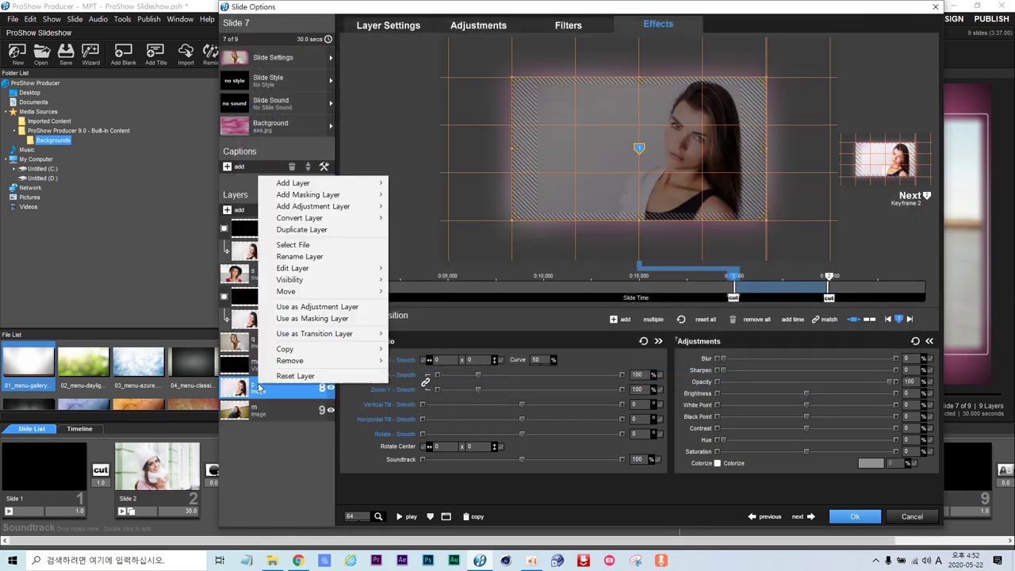
pyautogui.click(297, 244)
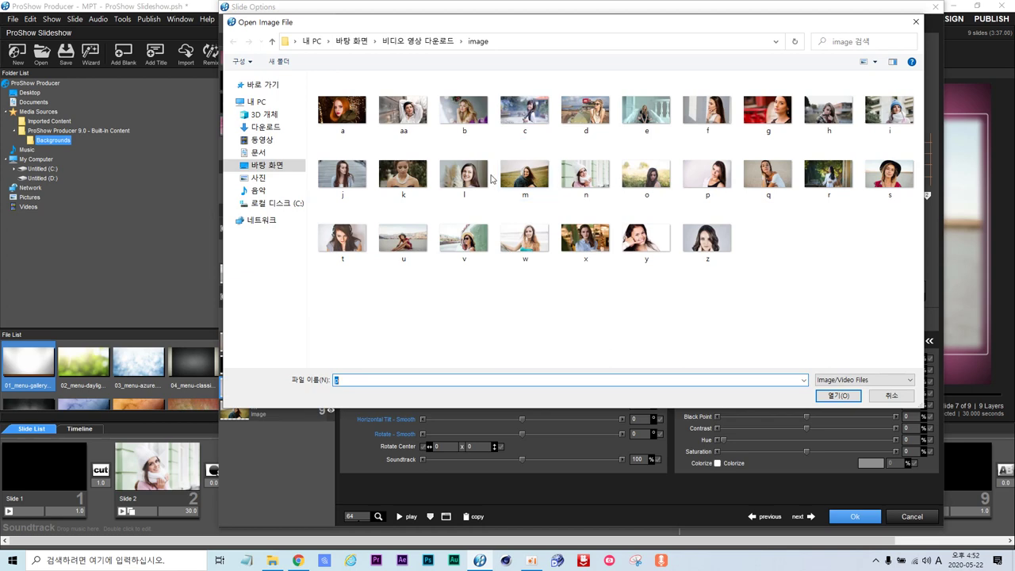
pyautogui.doubleClick(456, 176)
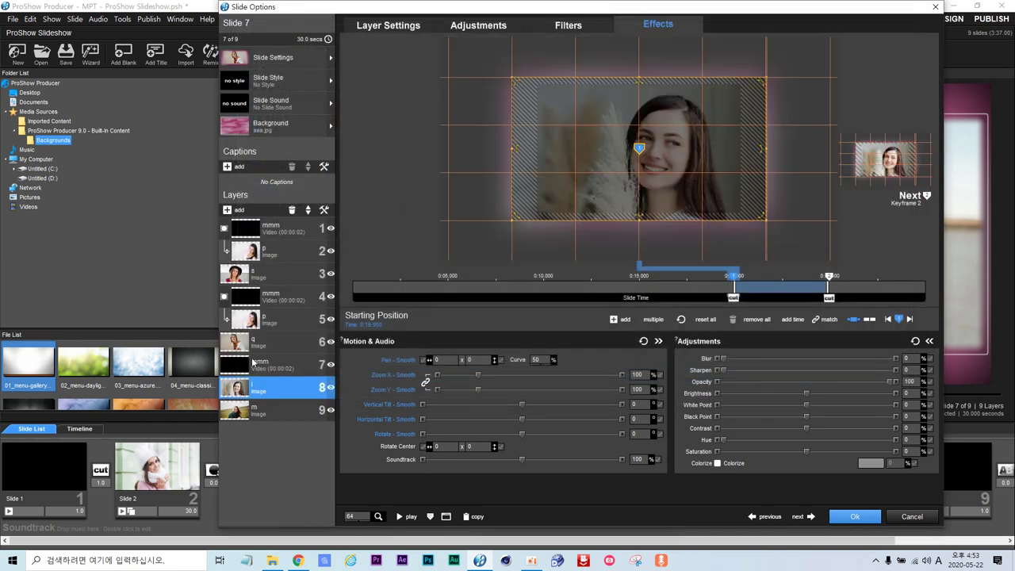
# - Use the third mmm video layer as a masking layer over photo l and preview the slide
pyautogui.rightClick(252, 363)
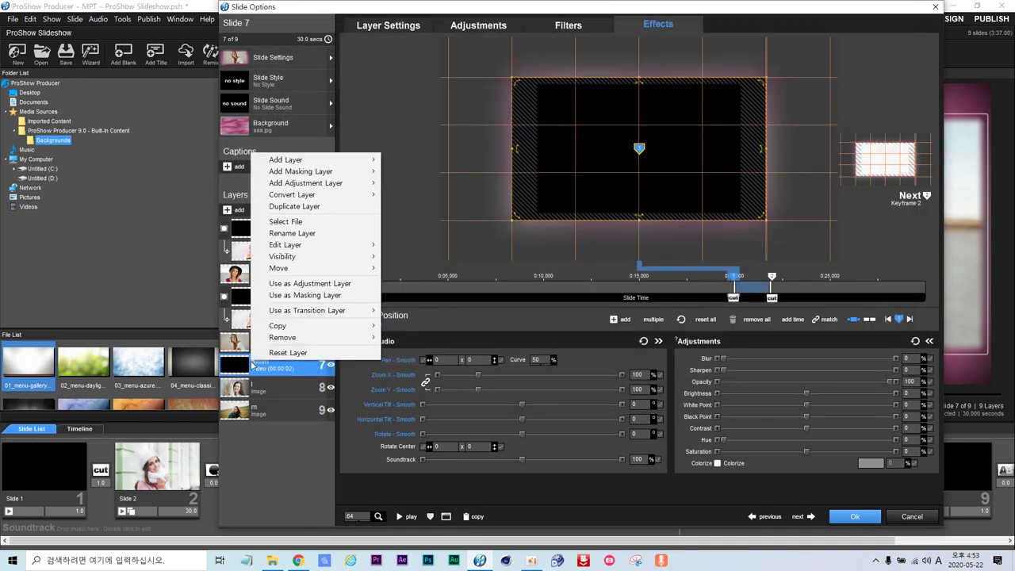
pyautogui.click(306, 295)
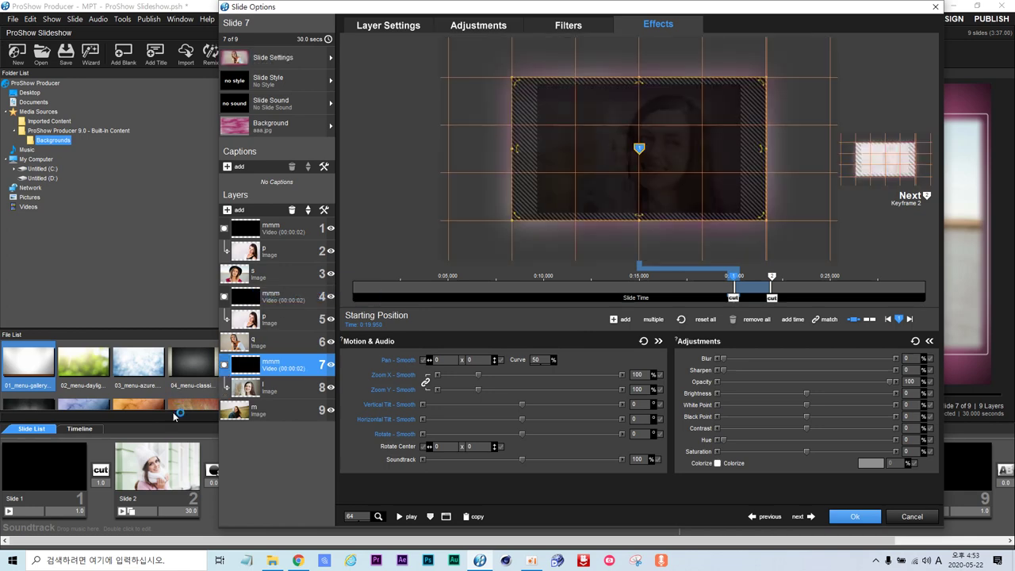
pyautogui.click(401, 516)
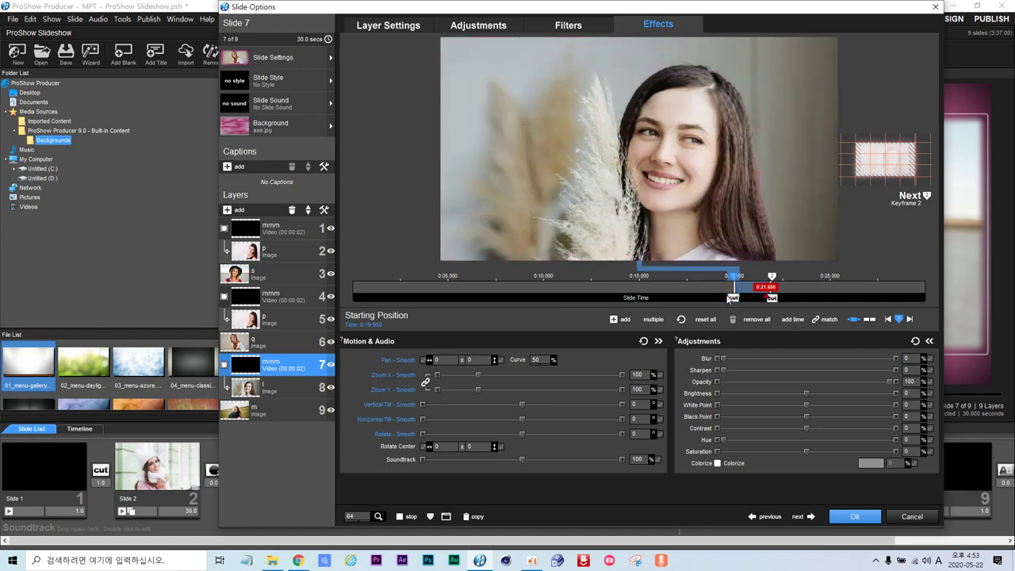
pyautogui.click(404, 517)
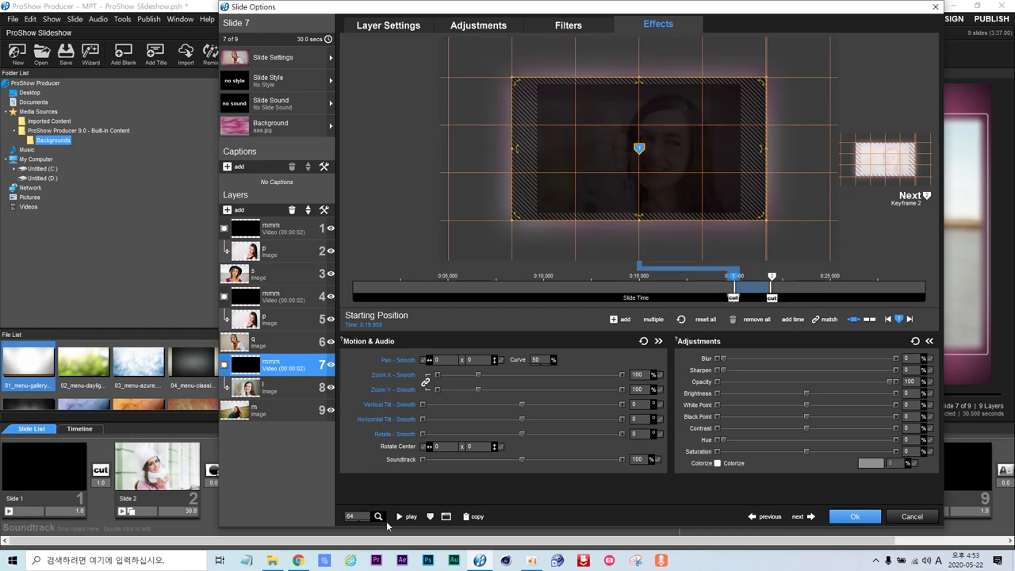
# - Replace the cut at the end of photo layer s with the Diamond Out transition
pyautogui.click(266, 386)
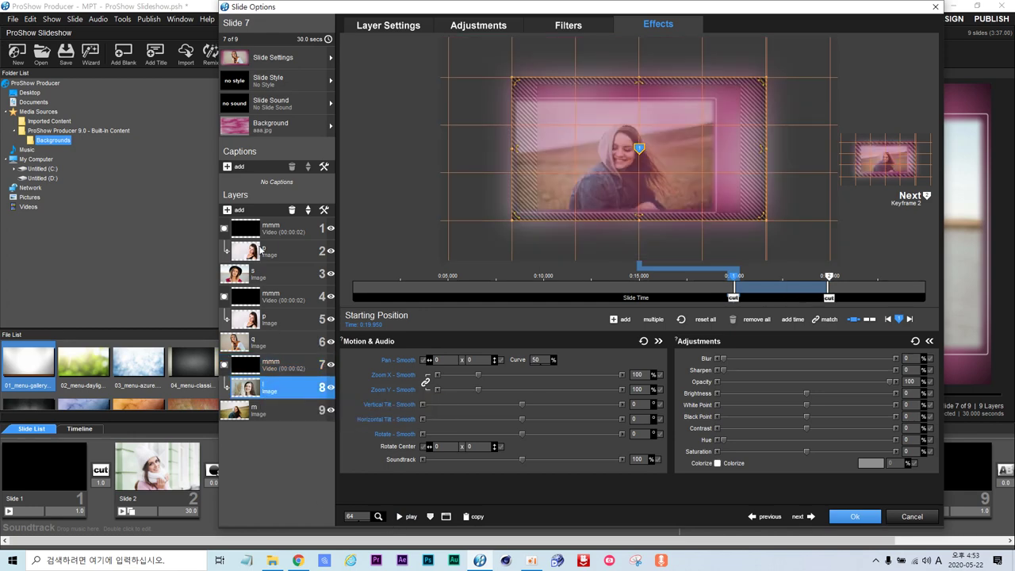
pyautogui.click(259, 249)
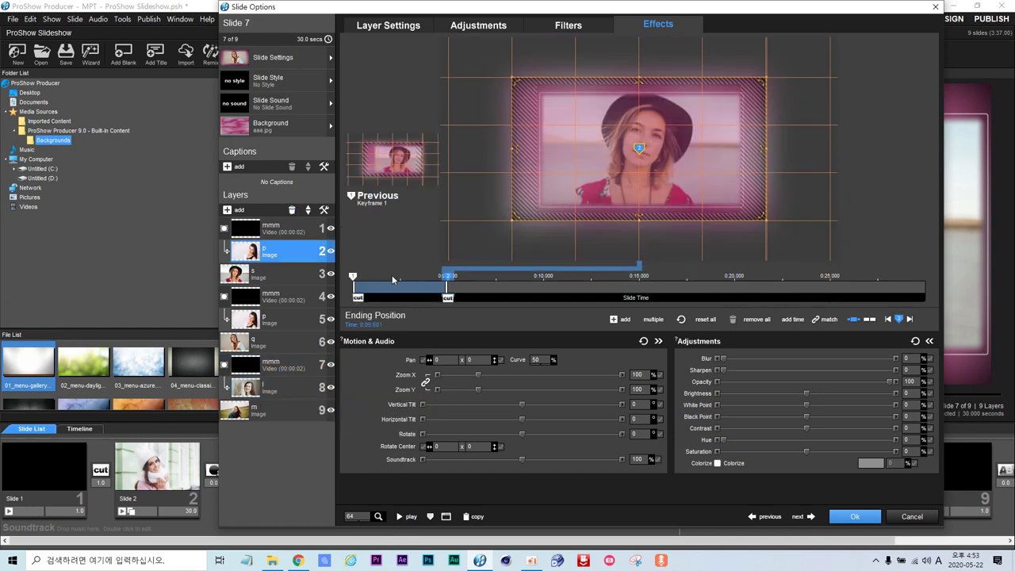
pyautogui.click(290, 280)
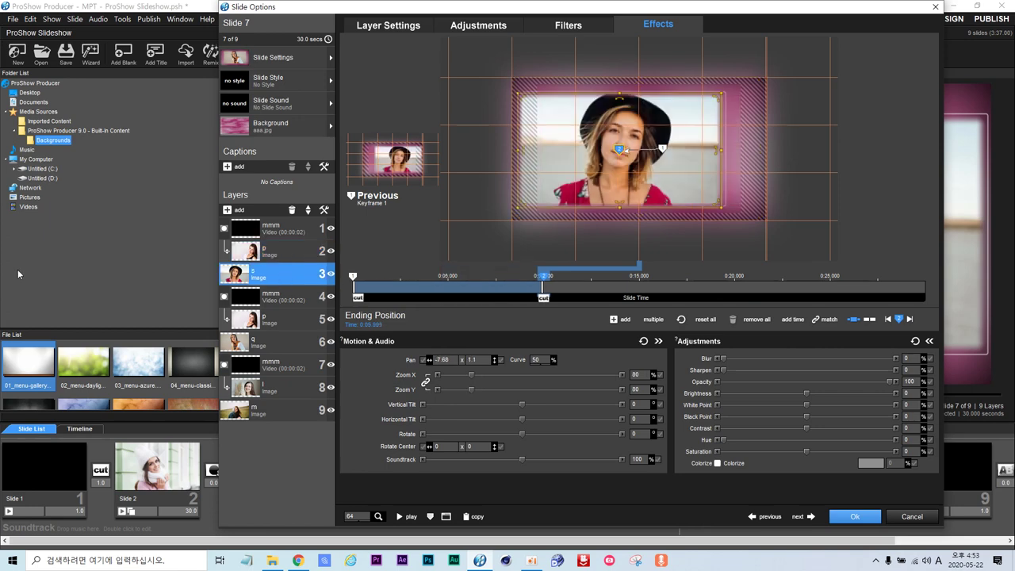
pyautogui.click(544, 298)
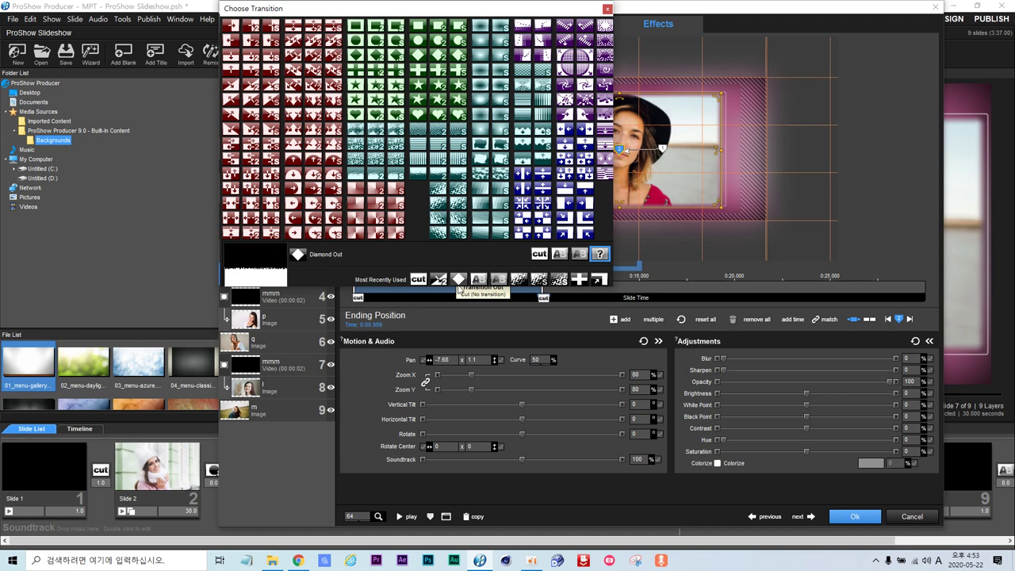
pyautogui.click(459, 280)
# - Replace the cut at the end of photo layer q with a recently used transition
pyautogui.click(298, 342)
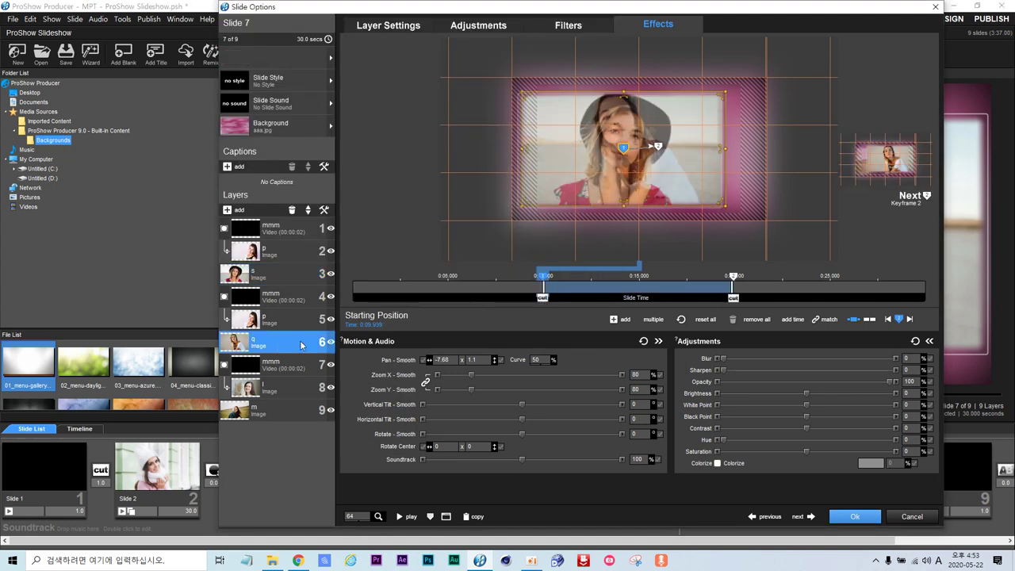
pyautogui.click(733, 298)
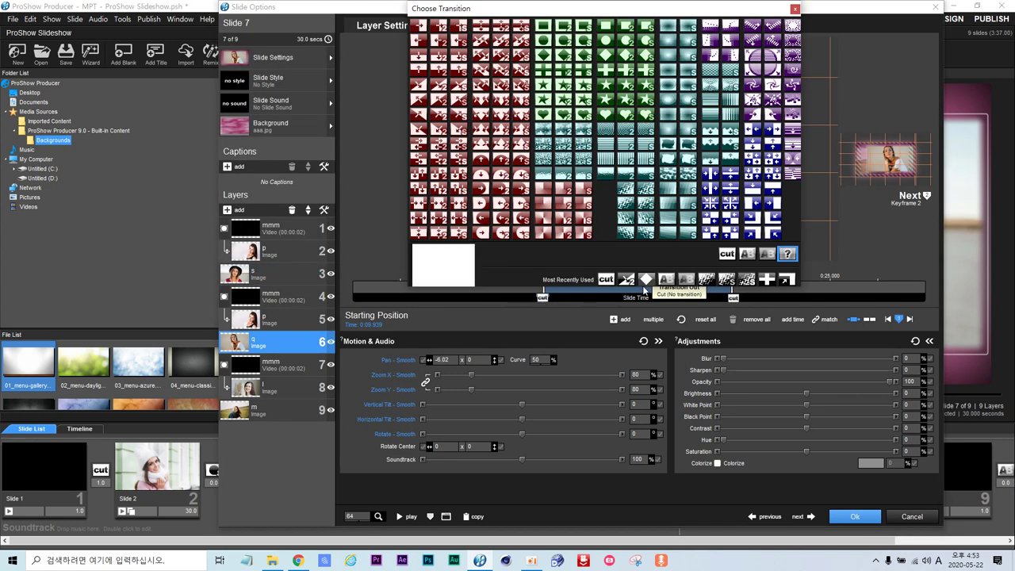
pyautogui.click(645, 283)
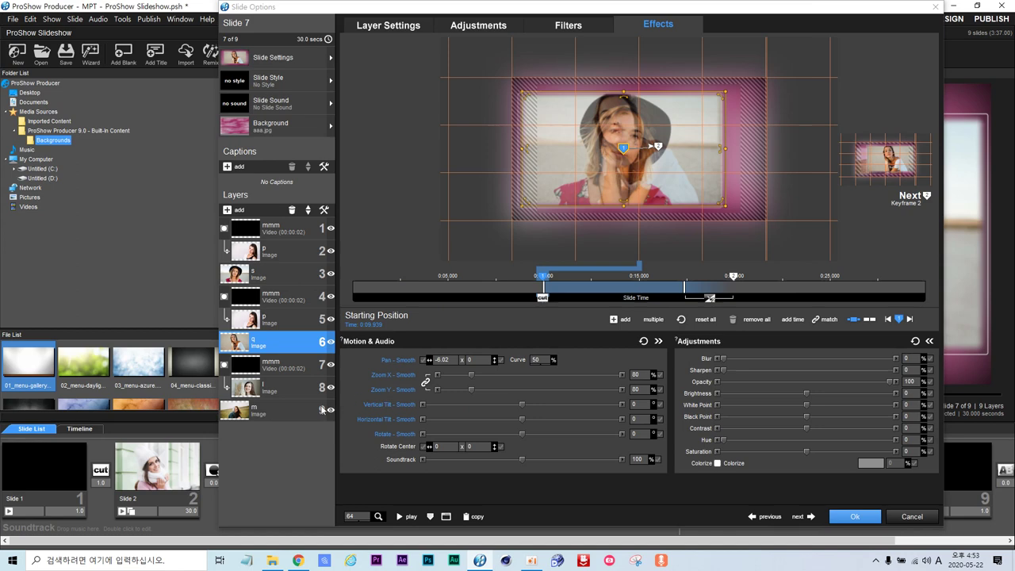
# - Set the transition out of the bottom photo layer m to Diamond Out and play the slide preview
pyautogui.click(262, 410)
pyautogui.click(913, 298)
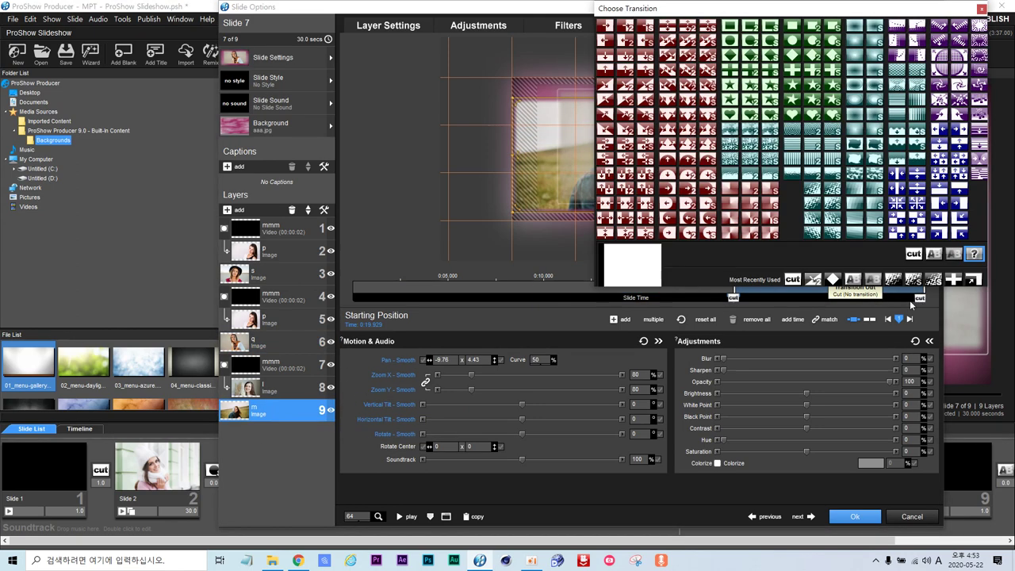
pyautogui.click(832, 281)
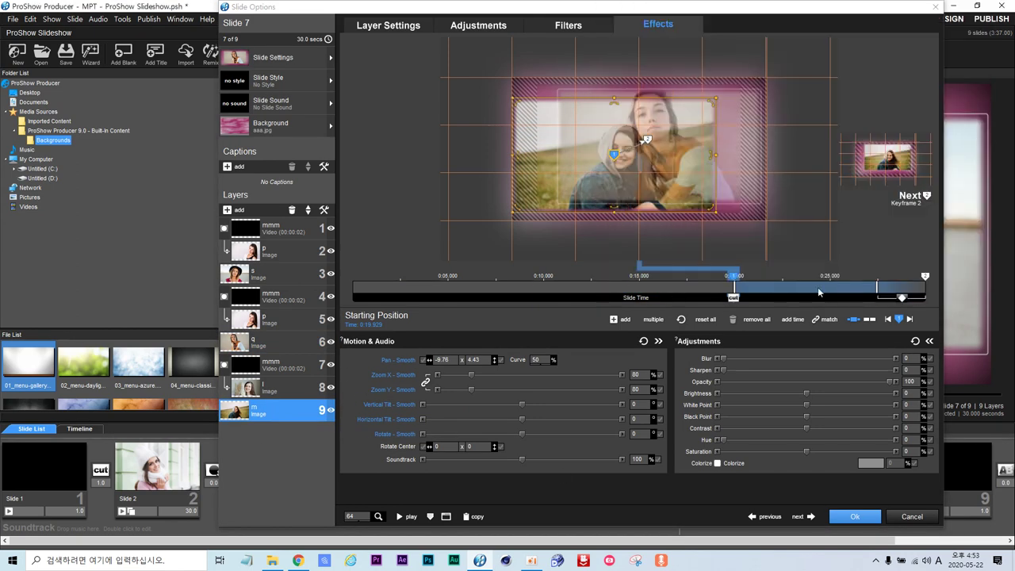
pyautogui.click(403, 516)
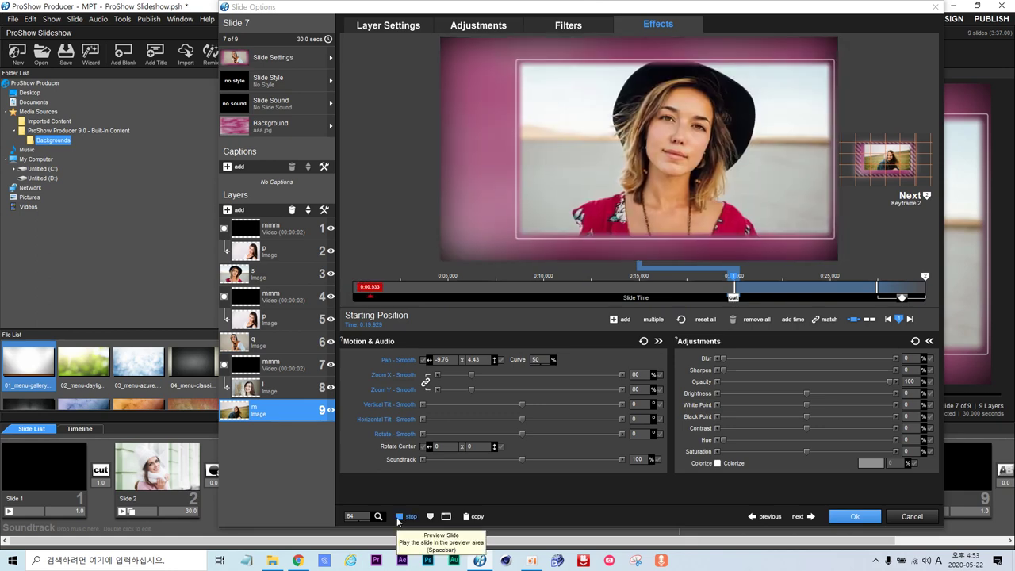